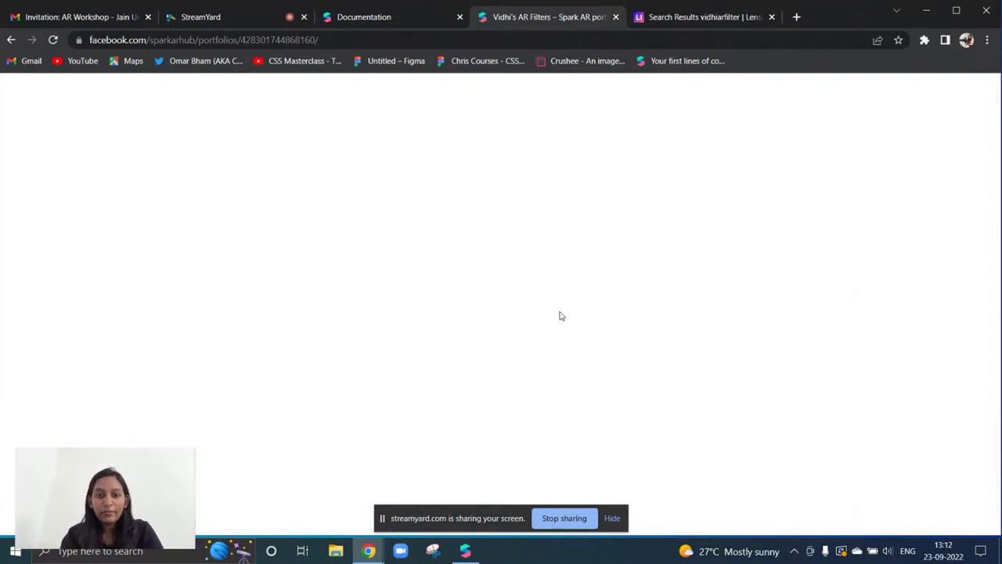
Examine the published filters and creator badges in the Spark AR Hub portfolio, from Scribble Dance down past Virtual Reality Robo and Outline
{"action": "scroll", "coordinate": [603, 273], "scroll_direction": "down", "scroll_amount": 1}
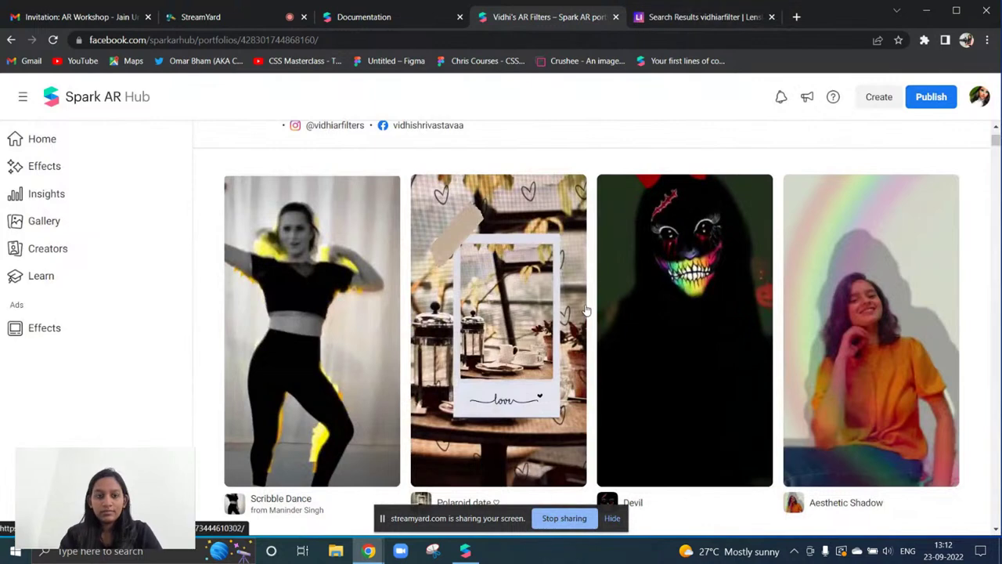
{"action": "scroll", "coordinate": [572, 317], "scroll_direction": "down", "scroll_amount": 1}
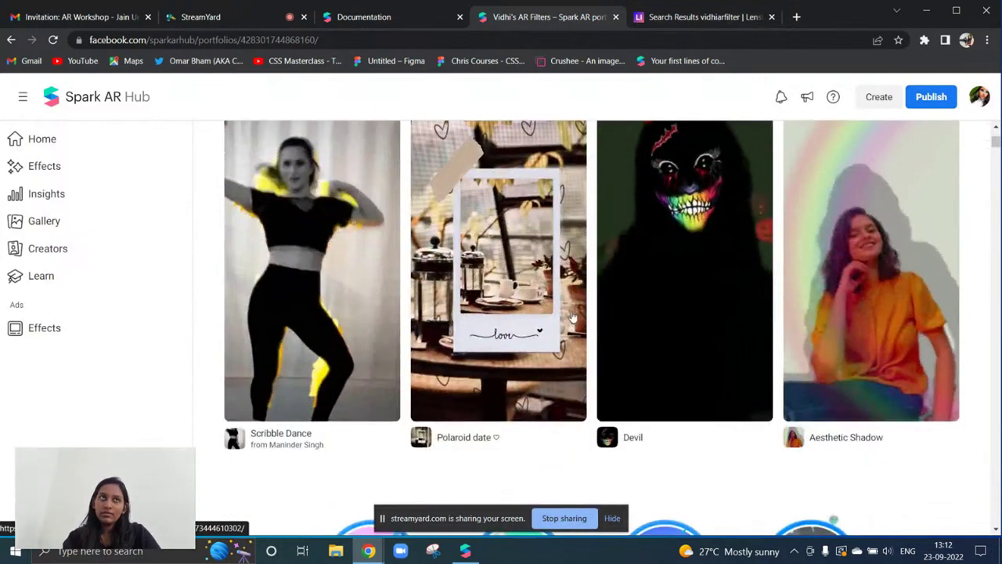
{"action": "left_click", "coordinate": [612, 523]}
{"action": "scroll", "coordinate": [631, 483], "scroll_direction": "down", "scroll_amount": 2}
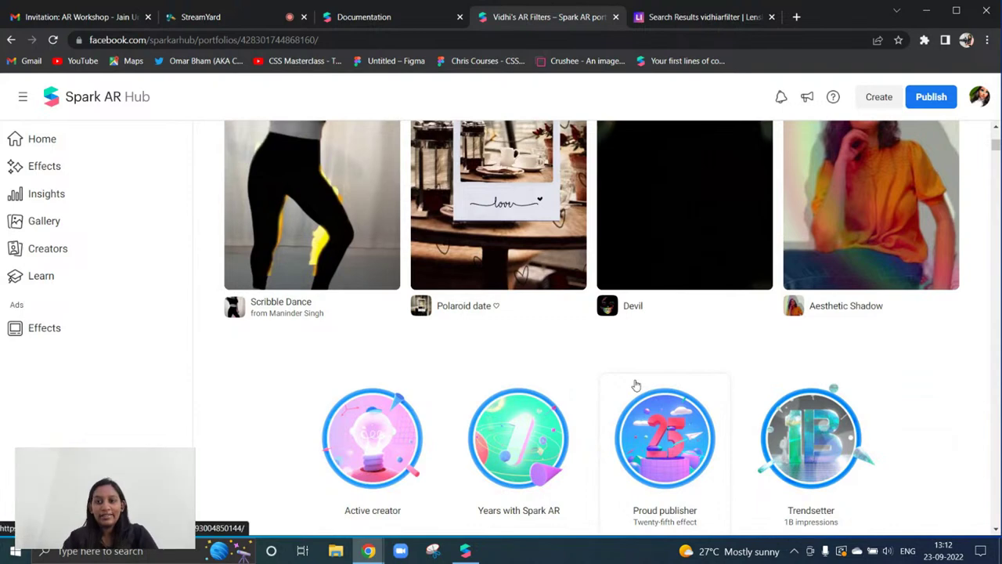
{"action": "scroll", "coordinate": [316, 347], "scroll_direction": "up", "scroll_amount": 2}
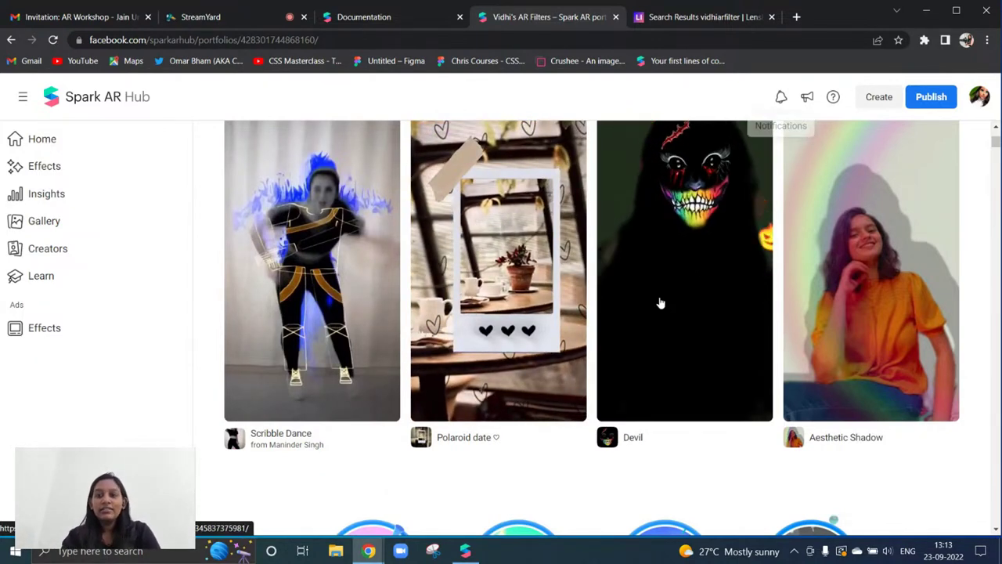
{"action": "scroll", "coordinate": [660, 303], "scroll_direction": "up", "scroll_amount": 1}
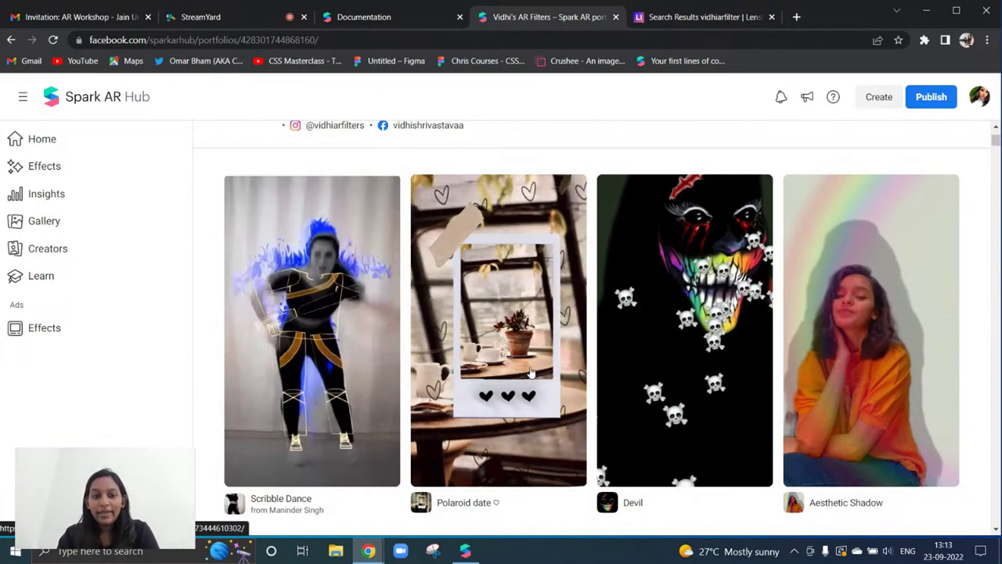
{"action": "scroll", "coordinate": [529, 374], "scroll_direction": "down", "scroll_amount": 6}
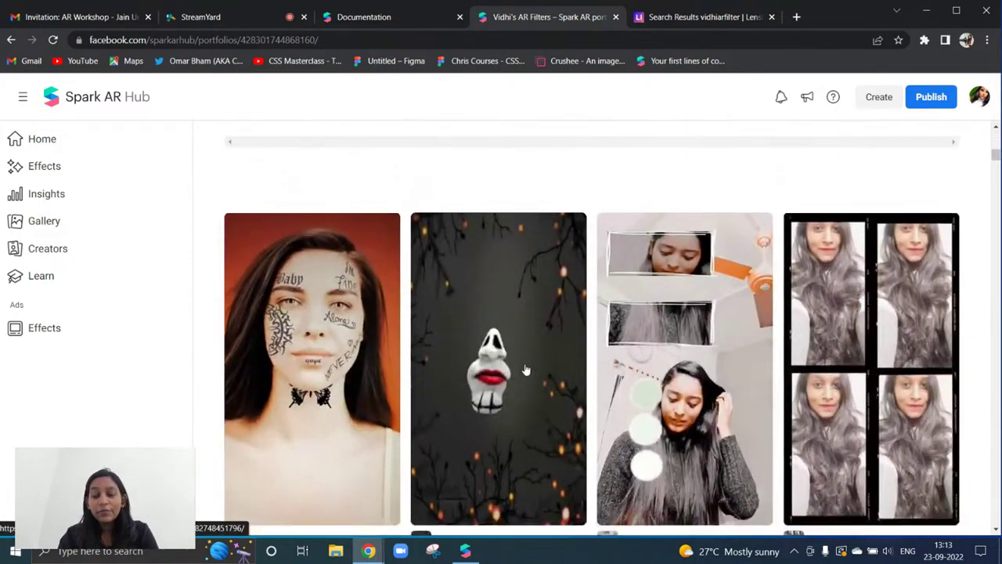
{"action": "scroll", "coordinate": [526, 370], "scroll_direction": "down", "scroll_amount": 5}
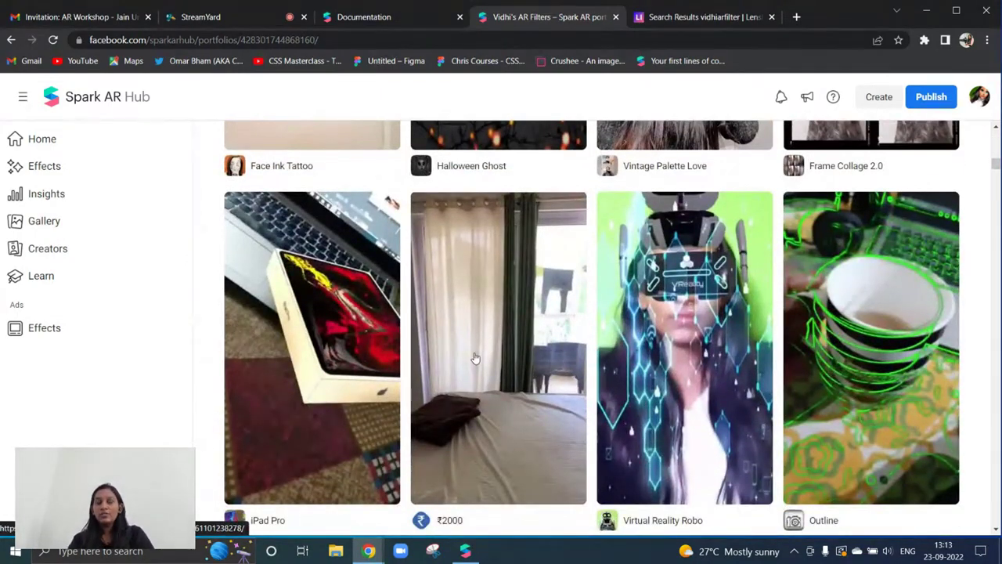
{"action": "scroll", "coordinate": [469, 364], "scroll_direction": "down", "scroll_amount": 1}
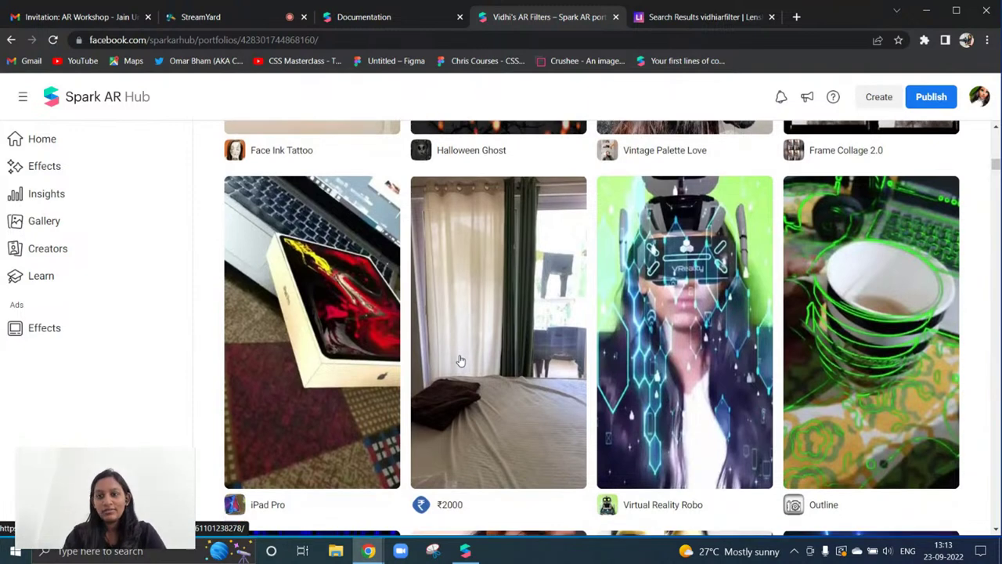
{"action": "scroll", "coordinate": [446, 388], "scroll_direction": "down", "scroll_amount": 1}
{"action": "scroll", "coordinate": [443, 367], "scroll_direction": "down", "scroll_amount": 1}
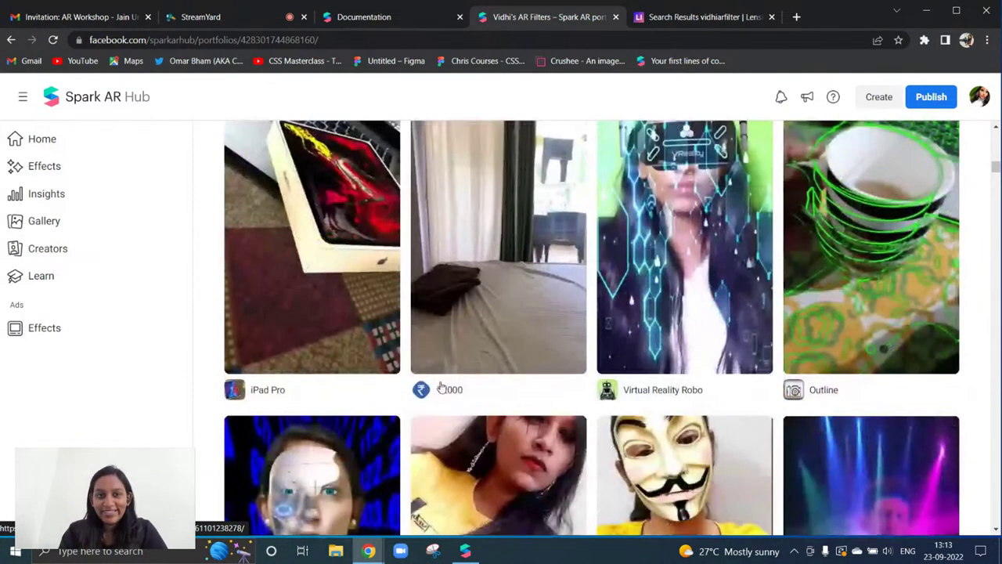
{"action": "scroll", "coordinate": [759, 357], "scroll_direction": "down", "scroll_amount": 2}
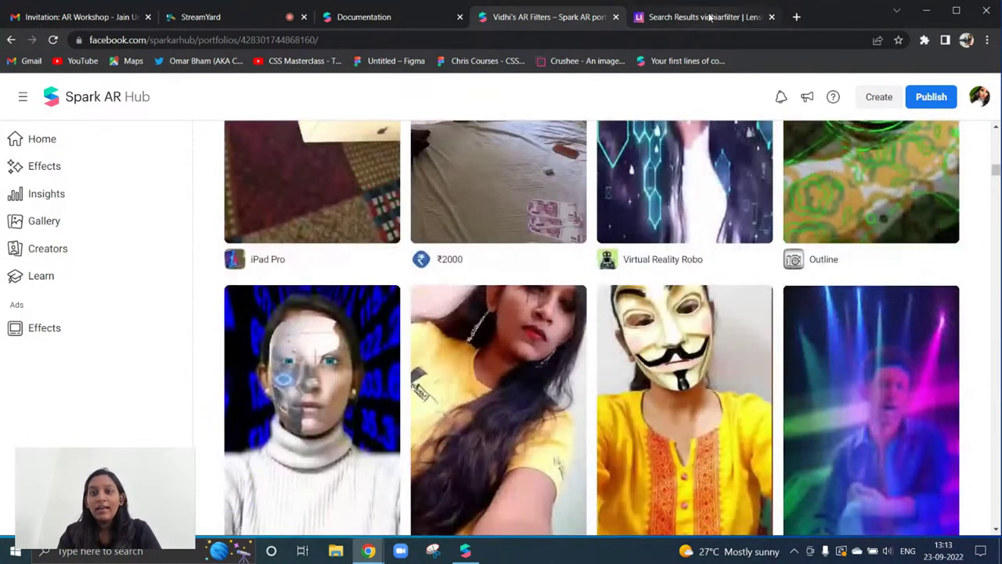
Switch to the Lenslist search results and look through the creator's AR filters on the first results page
{"action": "key", "text": "ctrl+Tab"}
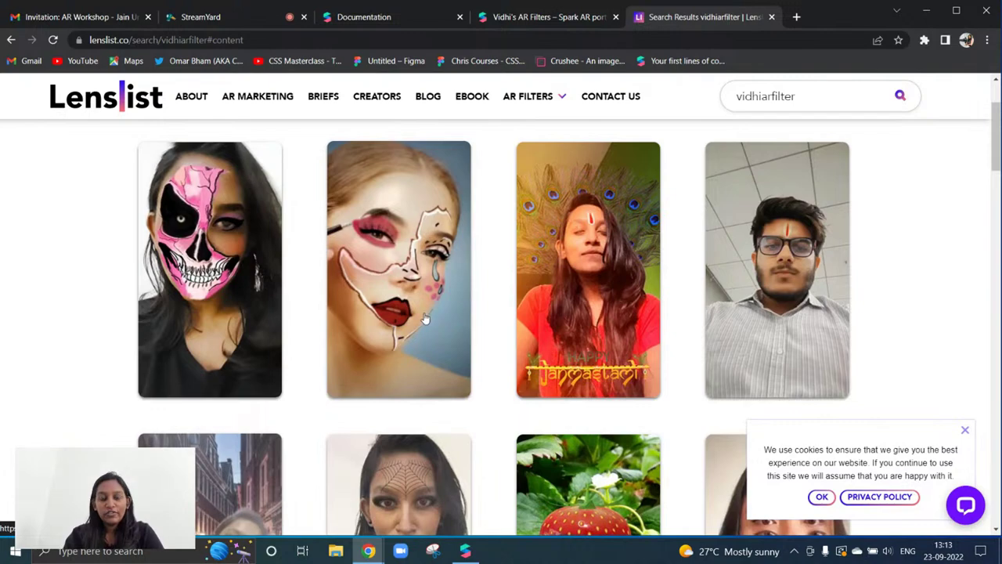
{"action": "scroll", "coordinate": [490, 404], "scroll_direction": "down", "scroll_amount": 4}
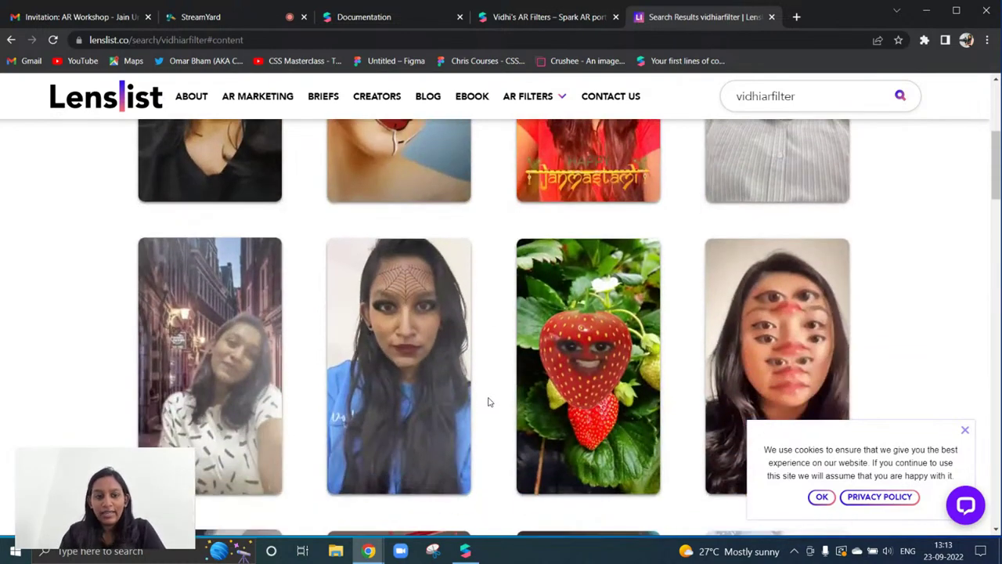
{"action": "scroll", "coordinate": [481, 399], "scroll_direction": "up", "scroll_amount": 1}
{"action": "scroll", "coordinate": [480, 398], "scroll_direction": "up", "scroll_amount": 3}
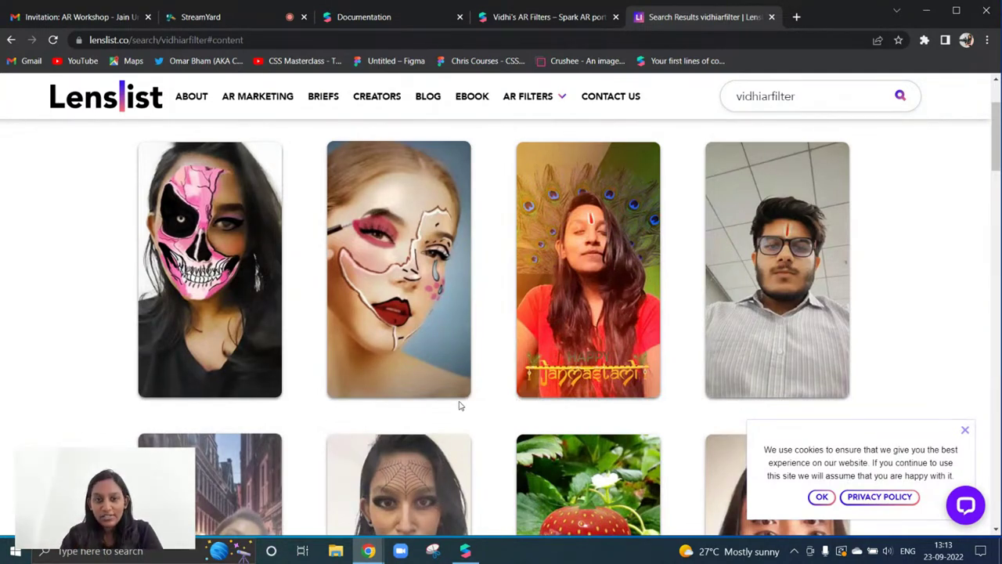
{"action": "scroll", "coordinate": [462, 403], "scroll_direction": "down", "scroll_amount": 5}
{"action": "scroll", "coordinate": [479, 393], "scroll_direction": "down", "scroll_amount": 3}
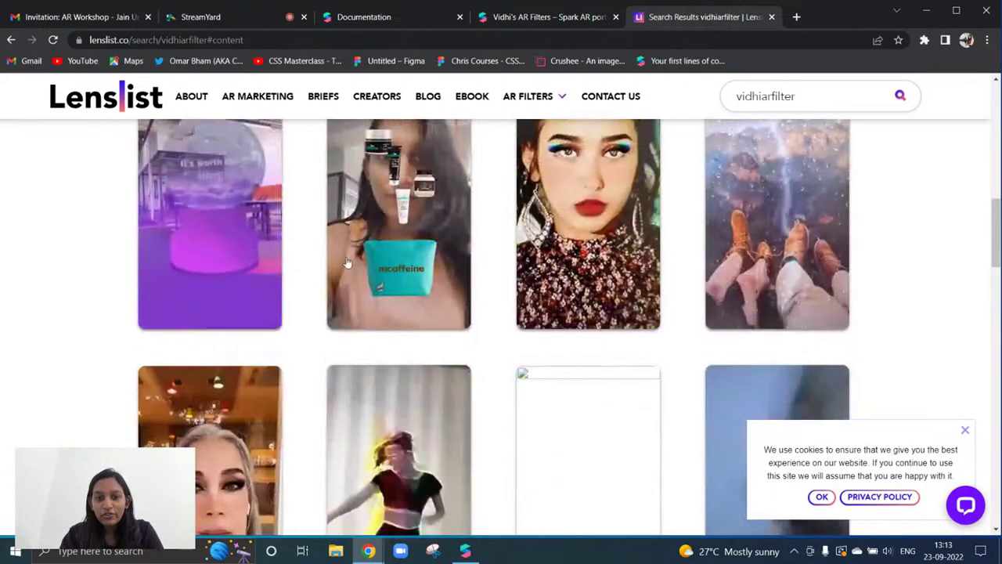
{"action": "scroll", "coordinate": [264, 365], "scroll_direction": "up", "scroll_amount": 1}
{"action": "scroll", "coordinate": [188, 258], "scroll_direction": "down", "scroll_amount": 3}
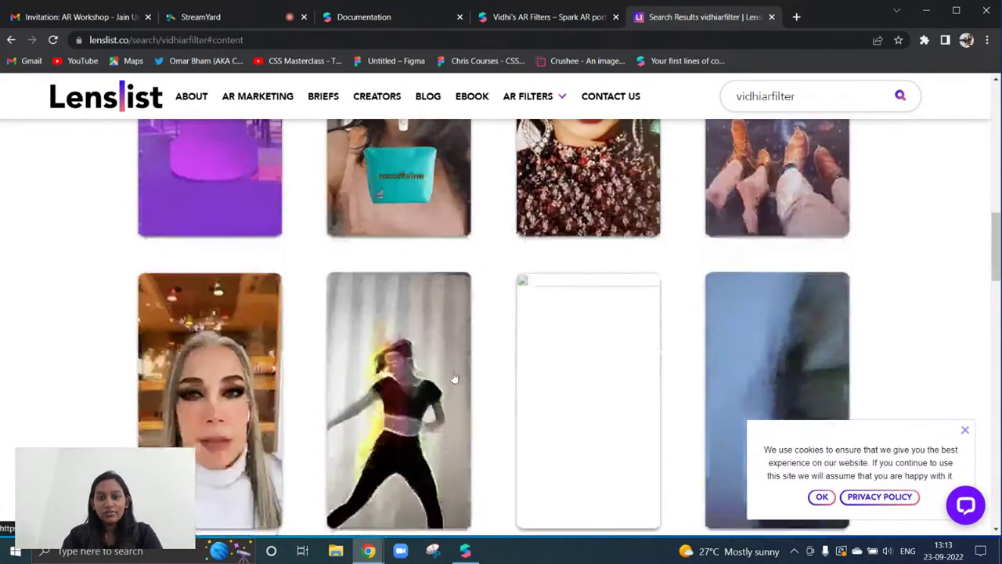
{"action": "scroll", "coordinate": [323, 389], "scroll_direction": "down", "scroll_amount": 2}
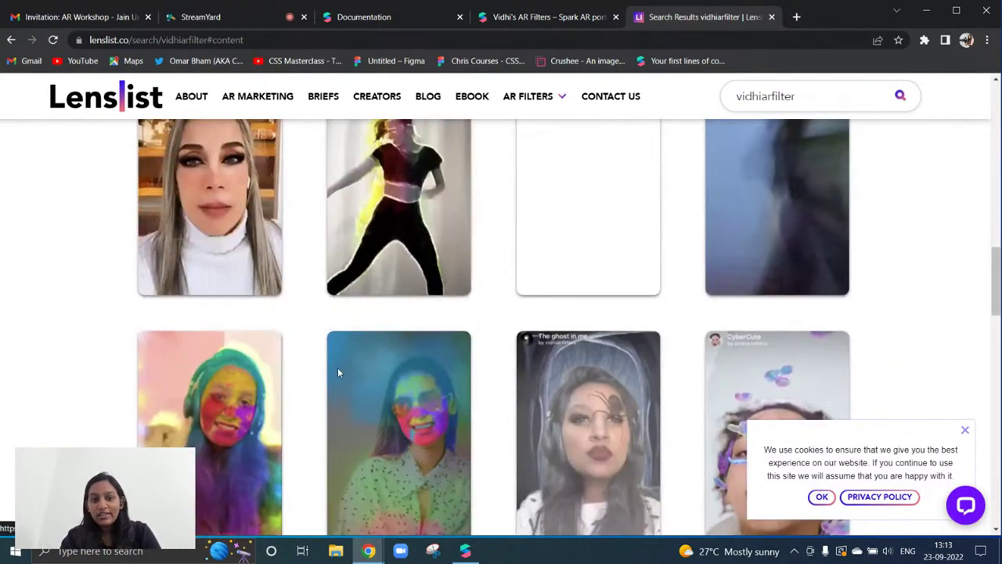
{"action": "scroll", "coordinate": [371, 339], "scroll_direction": "down", "scroll_amount": 3}
{"action": "scroll", "coordinate": [770, 266], "scroll_direction": "down", "scroll_amount": 1}
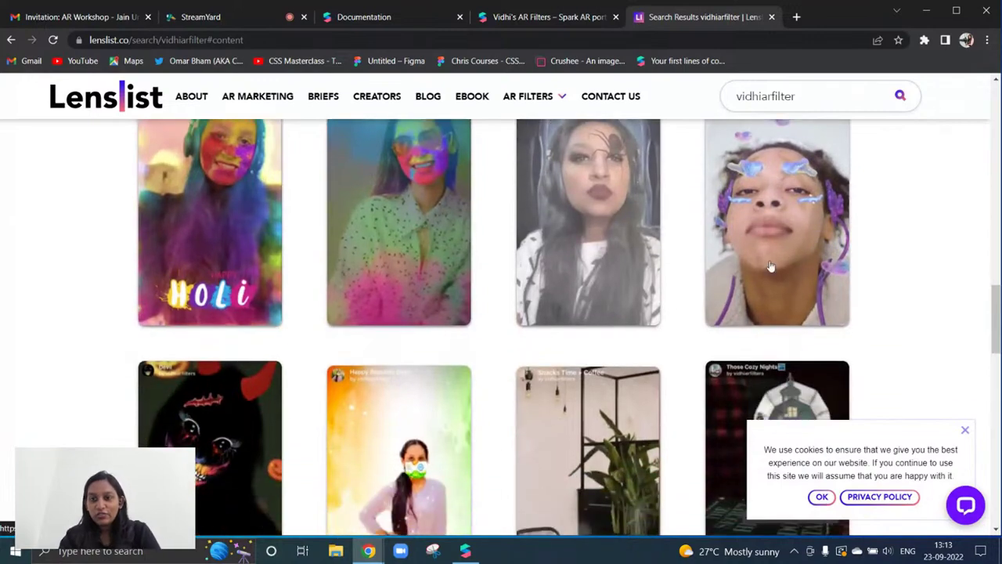
{"action": "scroll", "coordinate": [770, 266], "scroll_direction": "up", "scroll_amount": 2}
{"action": "scroll", "coordinate": [268, 210], "scroll_direction": "down", "scroll_amount": 4}
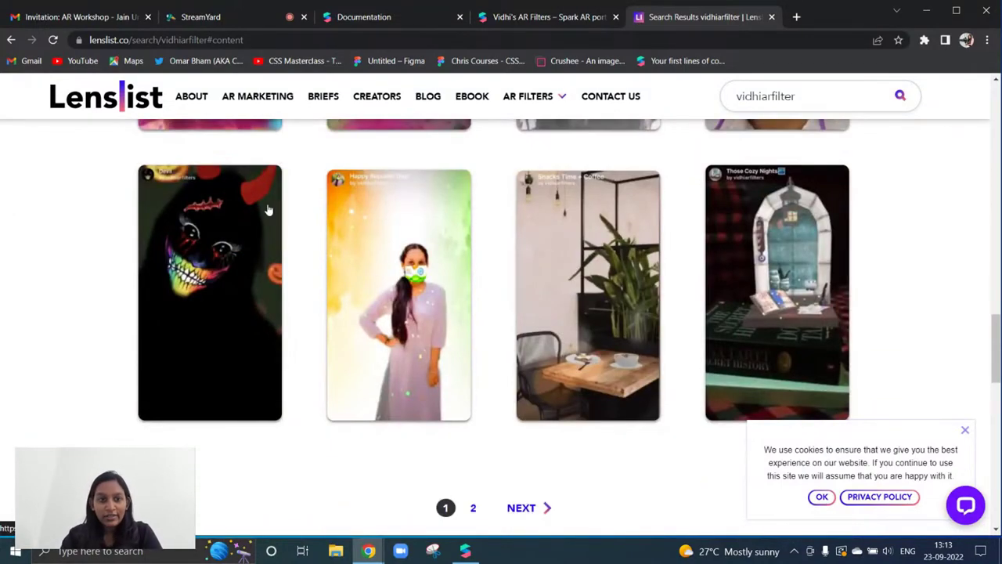
{"action": "scroll", "coordinate": [555, 335], "scroll_direction": "up", "scroll_amount": 12}
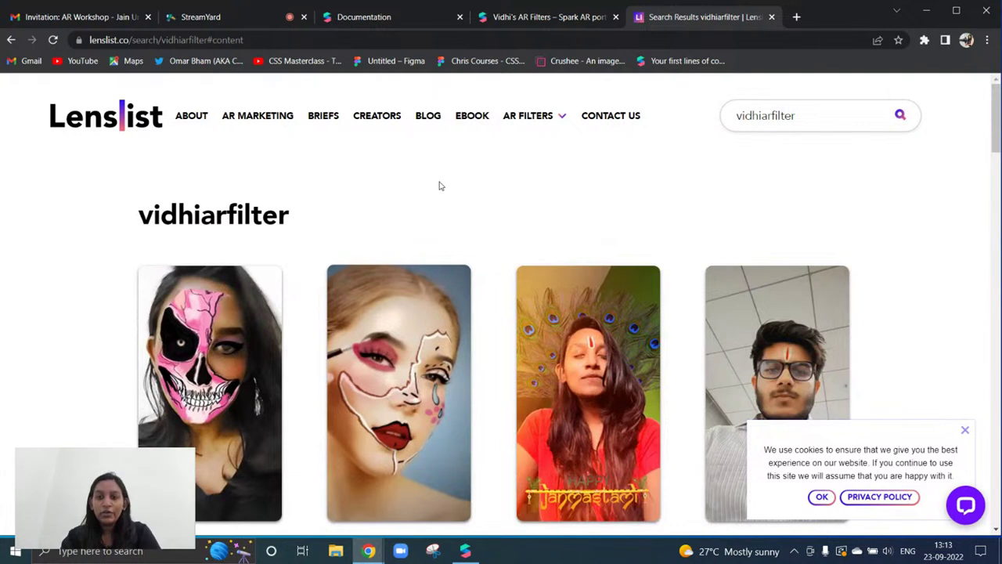
Open the Tutorials section of the Spark AR documentation and look through the introductory and beginner tutorials
{"action": "left_click", "coordinate": [364, 20]}
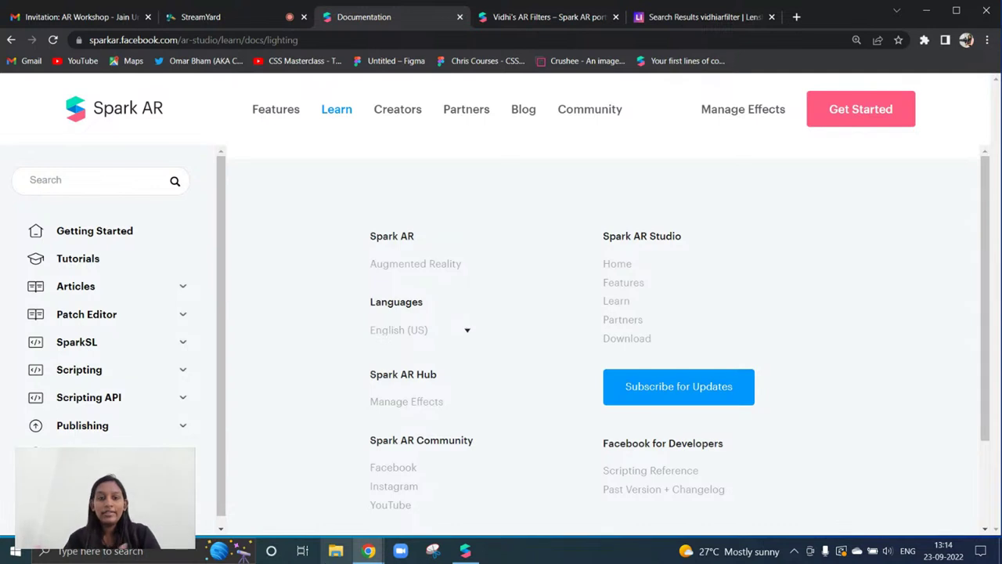
{"action": "left_click", "coordinate": [76, 262]}
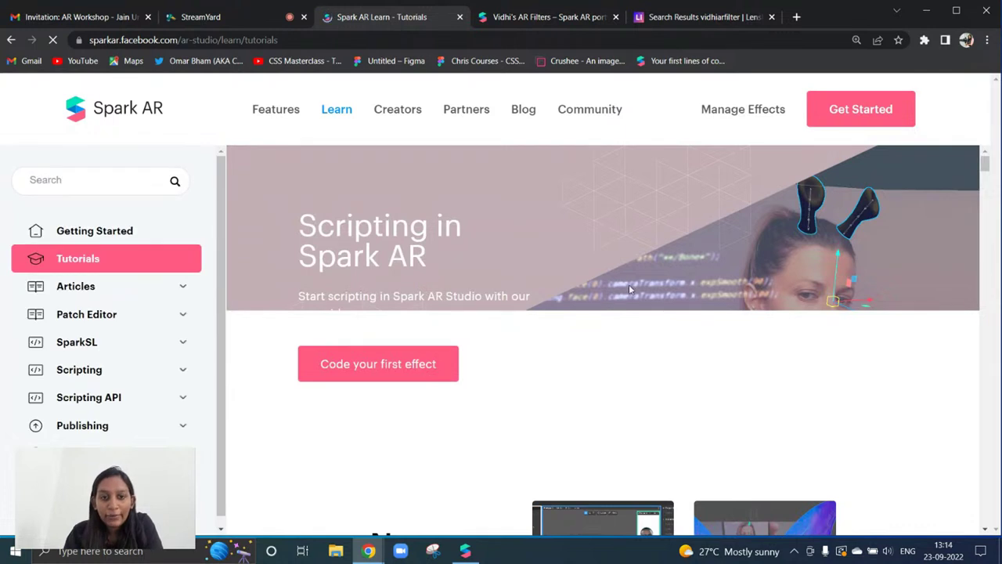
{"action": "scroll", "coordinate": [629, 289], "scroll_direction": "down", "scroll_amount": 1}
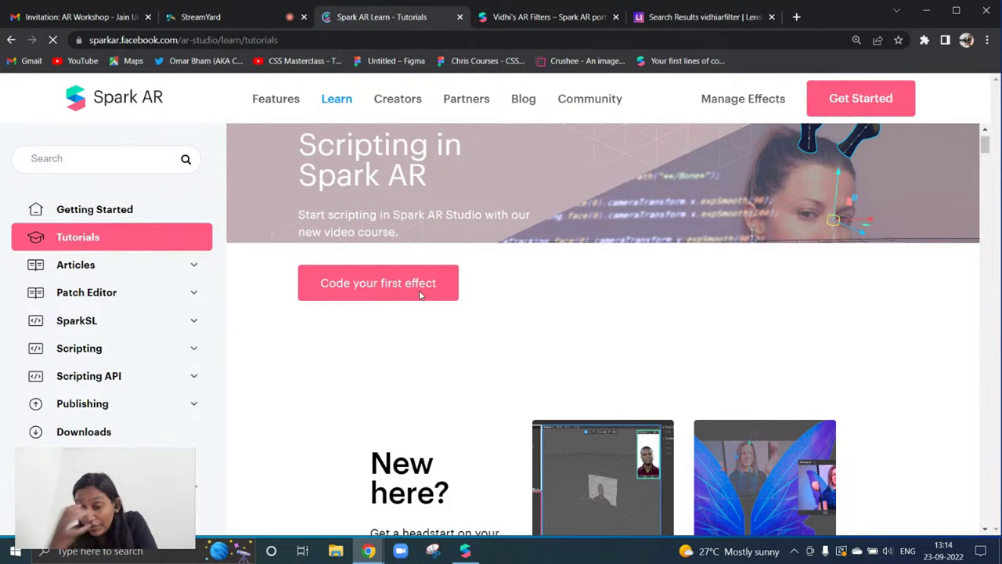
{"action": "scroll", "coordinate": [425, 291], "scroll_direction": "down", "scroll_amount": 6}
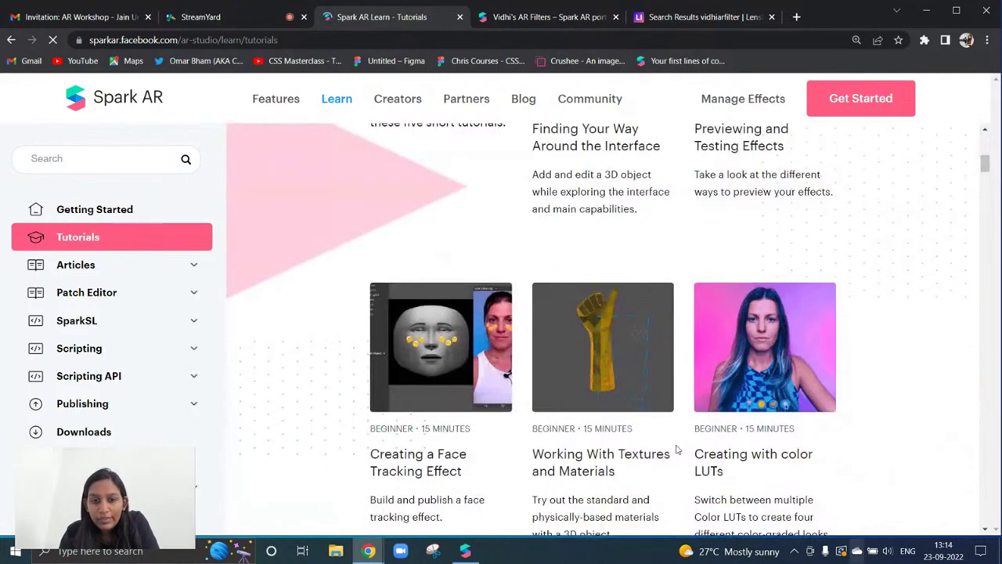
{"action": "scroll", "coordinate": [678, 449], "scroll_direction": "down", "scroll_amount": 2}
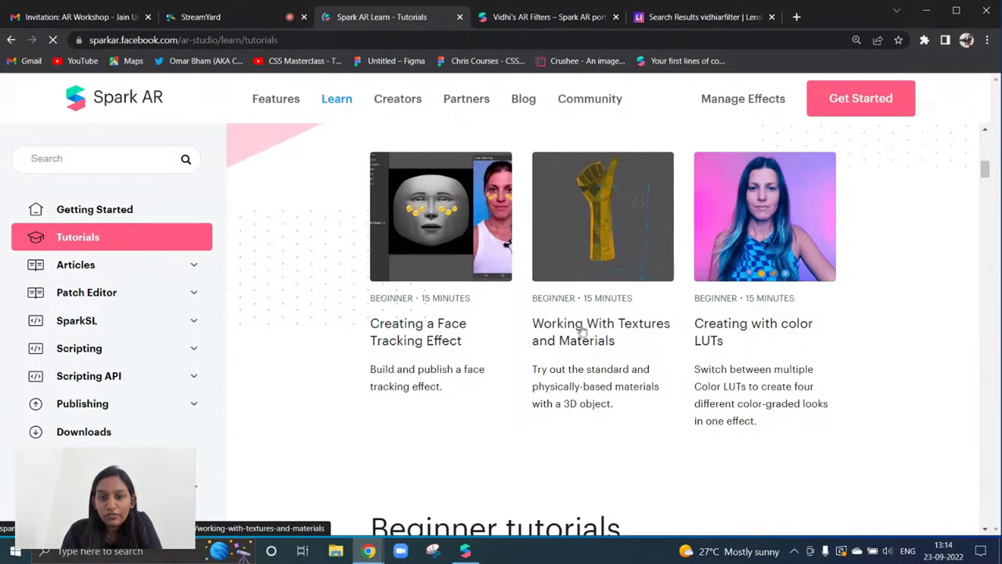
{"action": "scroll", "coordinate": [581, 331], "scroll_direction": "down", "scroll_amount": 1}
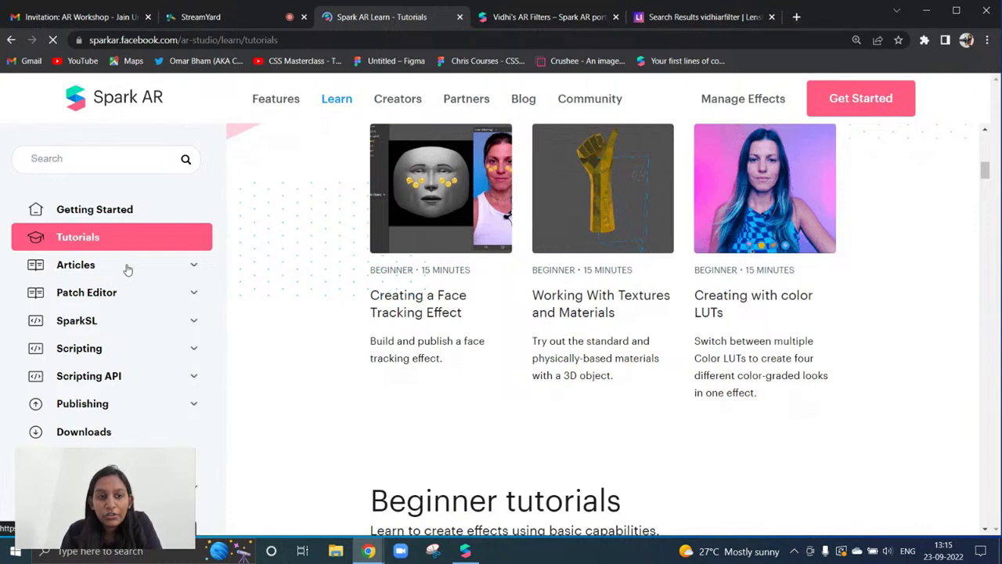
{"action": "scroll", "coordinate": [130, 271], "scroll_direction": "down", "scroll_amount": 1}
{"action": "scroll", "coordinate": [133, 274], "scroll_direction": "down", "scroll_amount": 5}
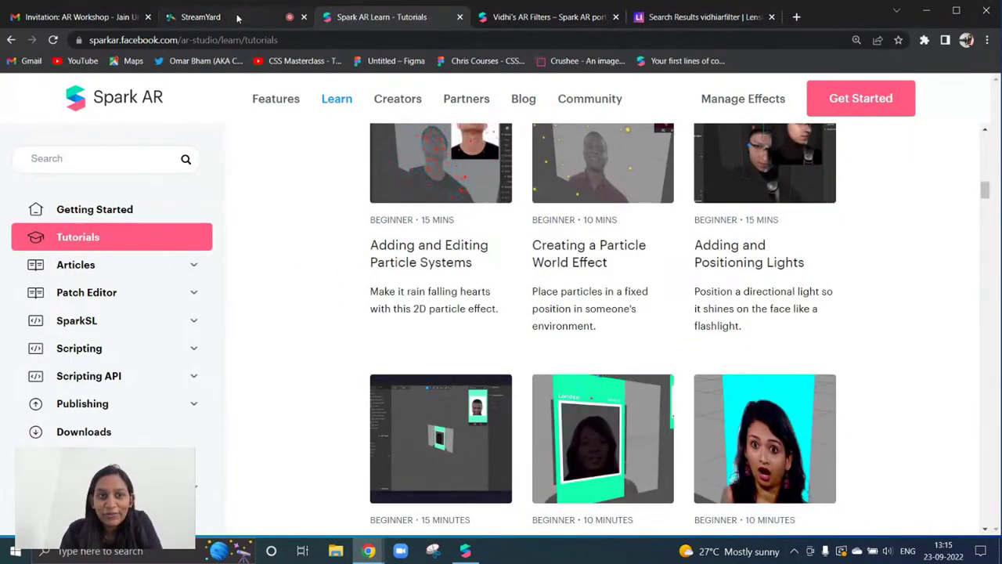
Switch to the StreamYard studio and turn off the camera
{"action": "left_click", "coordinate": [211, 17]}
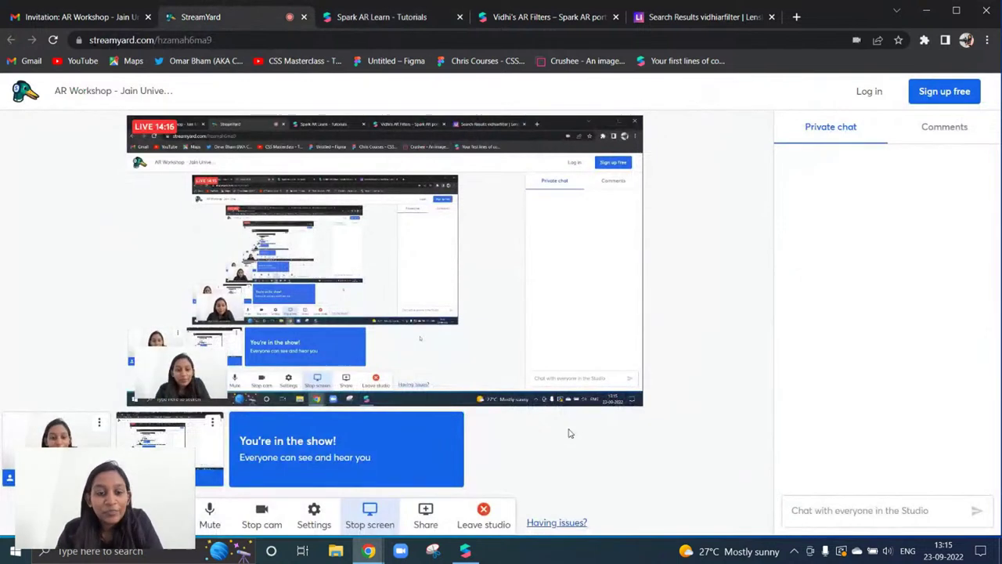
{"action": "left_click", "coordinate": [323, 513]}
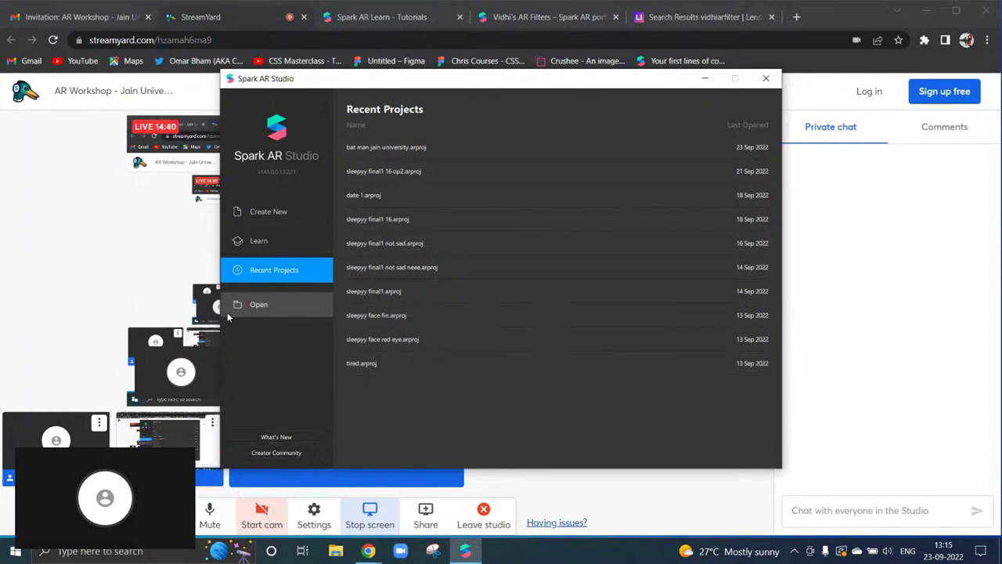
Show the options for creating a new project in Spark AR Studio and examine the experience types and available templates
{"action": "left_click", "coordinate": [281, 211]}
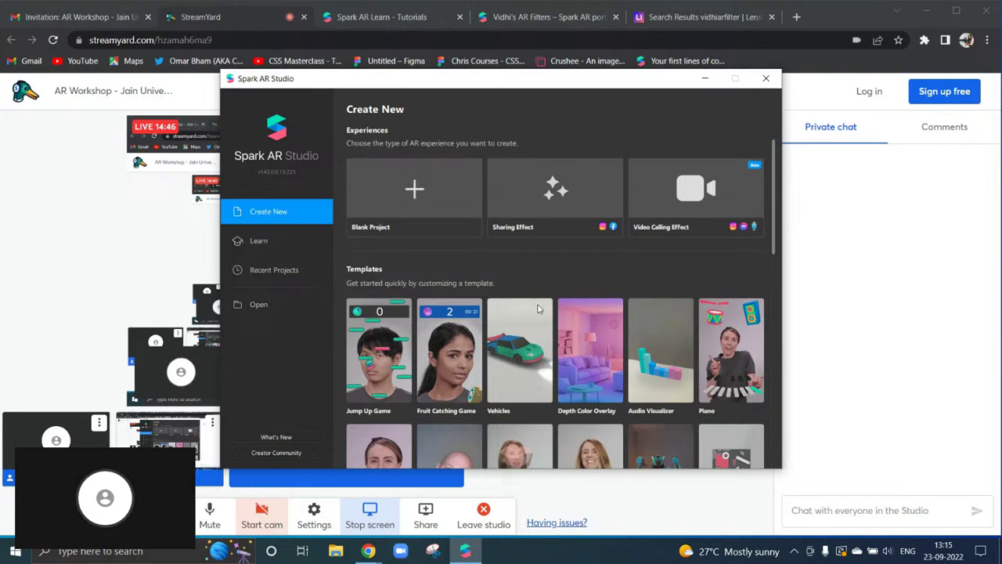
{"action": "scroll", "coordinate": [516, 351], "scroll_direction": "down", "scroll_amount": 1}
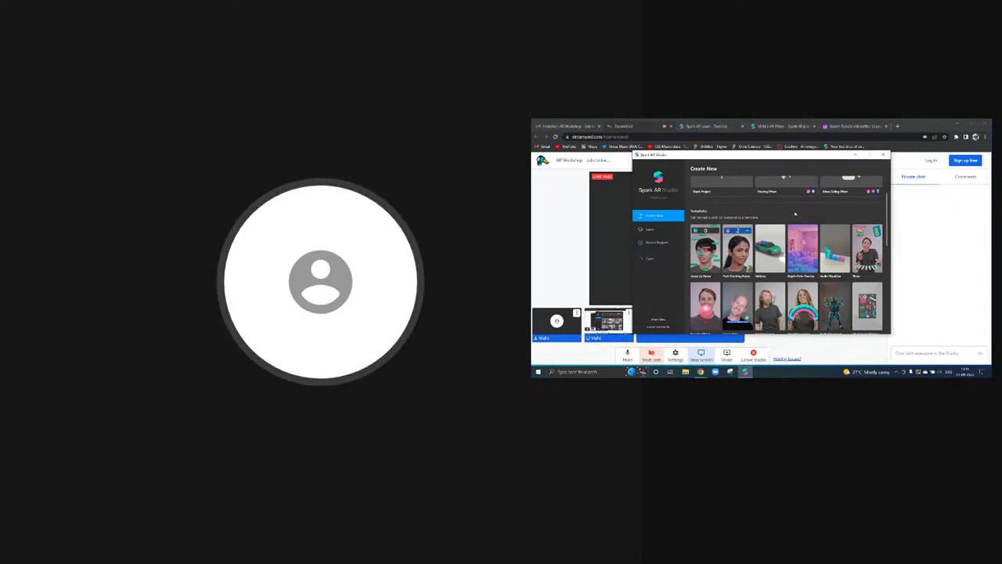
{"action": "scroll", "coordinate": [648, 228], "scroll_direction": "up", "scroll_amount": 1}
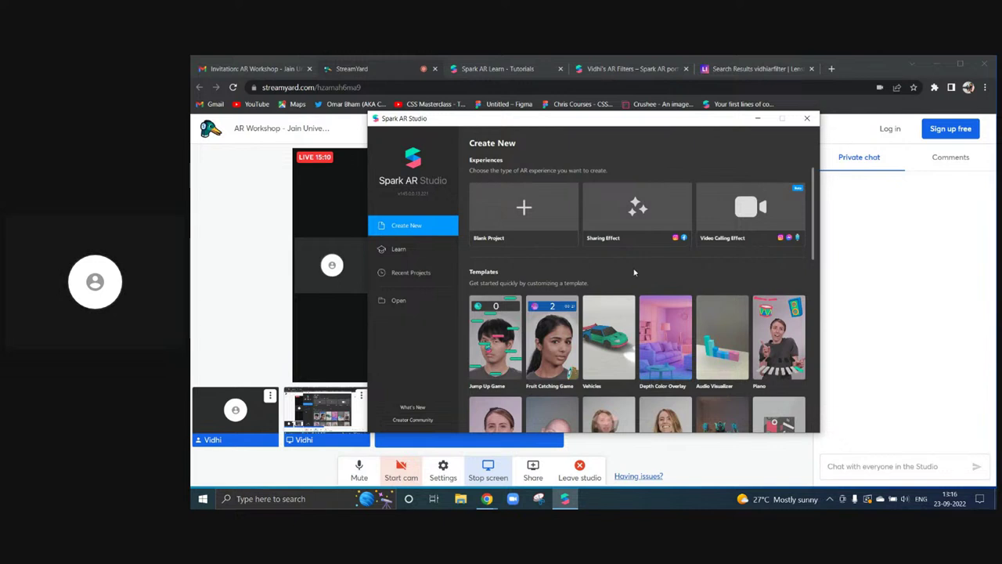
{"action": "scroll", "coordinate": [634, 271], "scroll_direction": "down", "scroll_amount": 3}
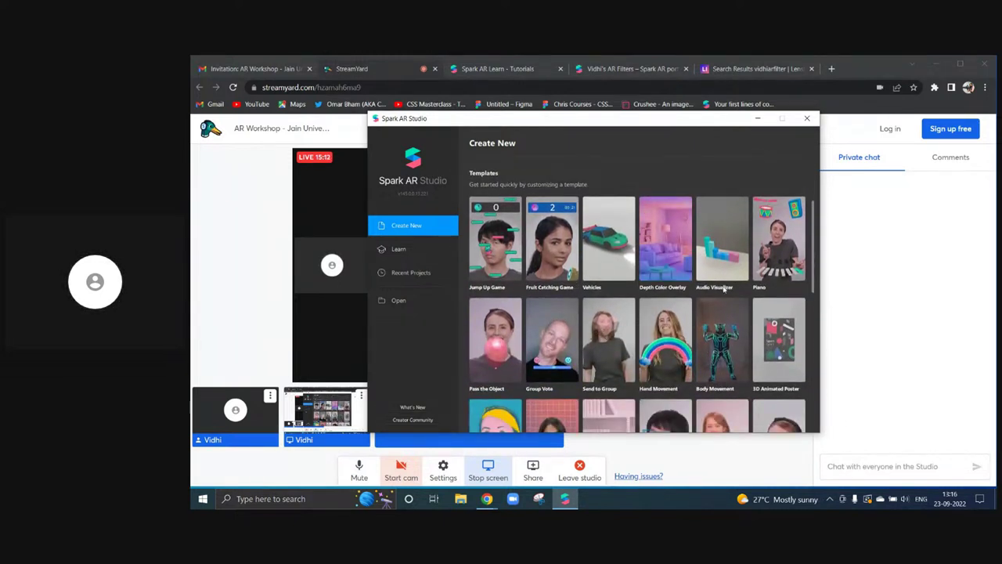
{"action": "scroll", "coordinate": [649, 299], "scroll_direction": "down", "scroll_amount": 1}
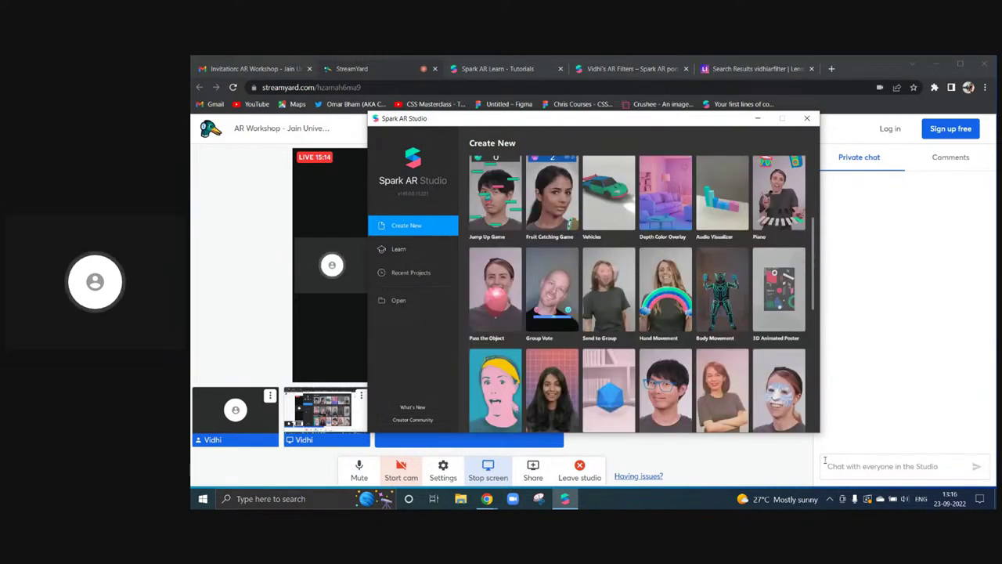
{"action": "scroll", "coordinate": [626, 365], "scroll_direction": "down", "scroll_amount": 1}
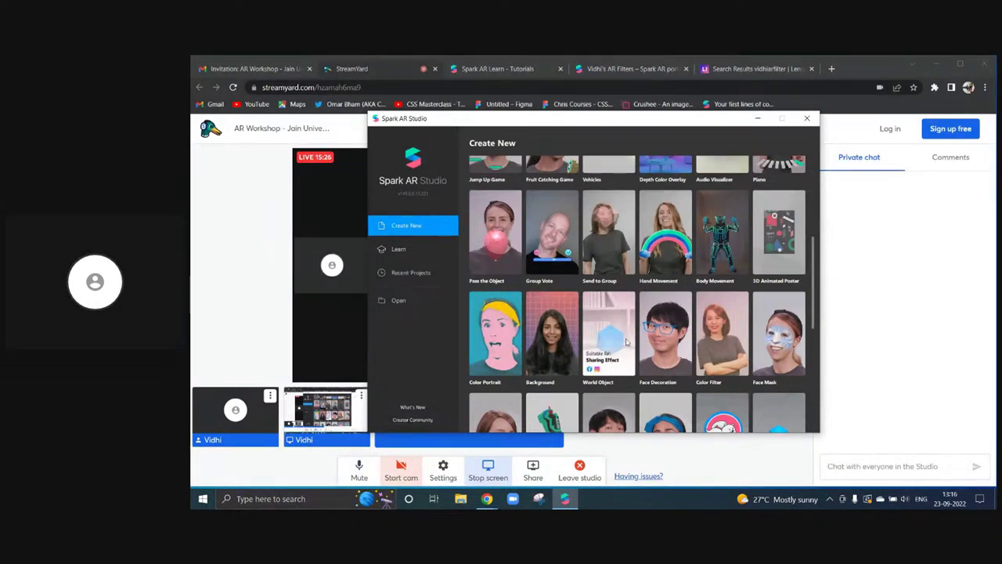
{"action": "scroll", "coordinate": [631, 343], "scroll_direction": "down", "scroll_amount": 1}
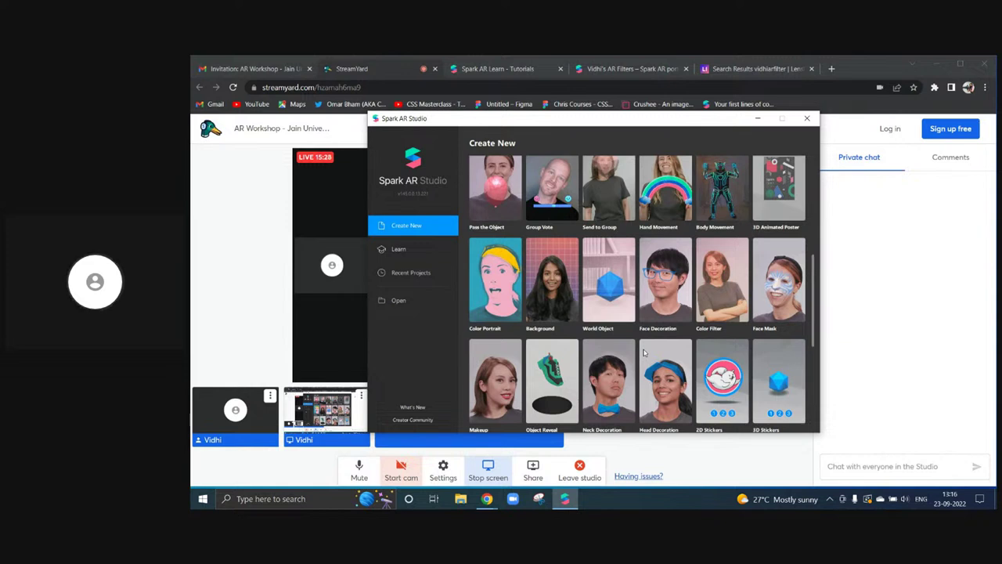
Create a blank project, maximize its window and enlarge the simulator preview to fill the viewport's height
{"action": "scroll", "coordinate": [652, 316], "scroll_direction": "up", "scroll_amount": 5}
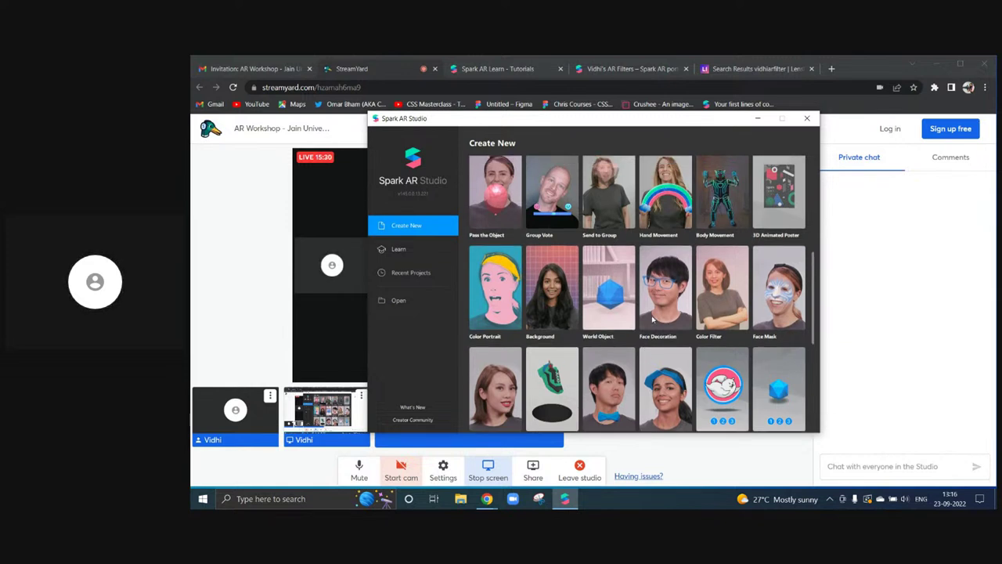
{"action": "scroll", "coordinate": [626, 329], "scroll_direction": "down", "scroll_amount": 1}
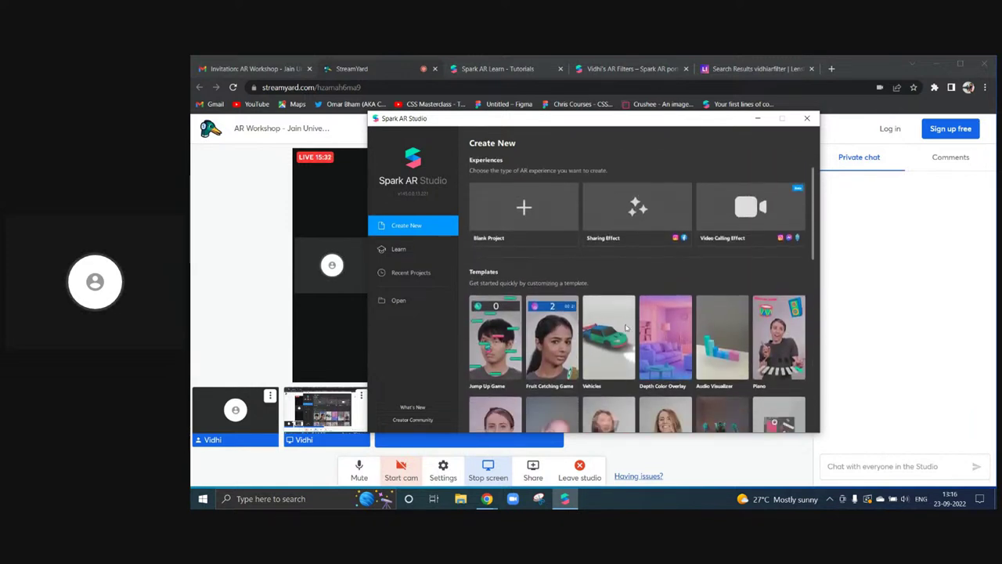
{"action": "left_click", "coordinate": [553, 210]}
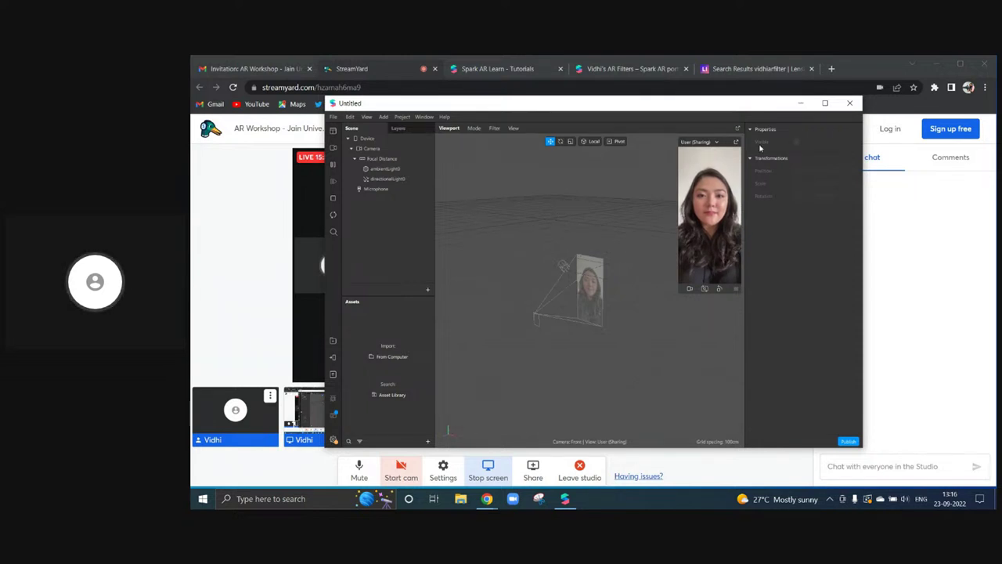
{"action": "left_click", "coordinate": [824, 103]}
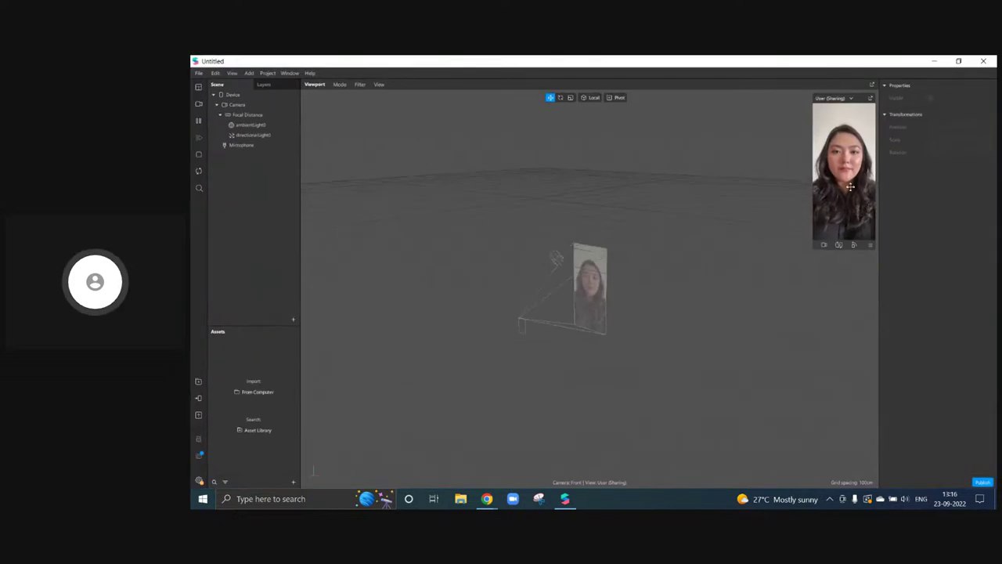
{"action": "left_click_drag", "start_coordinate": [811, 250], "coordinate": [704, 474]}
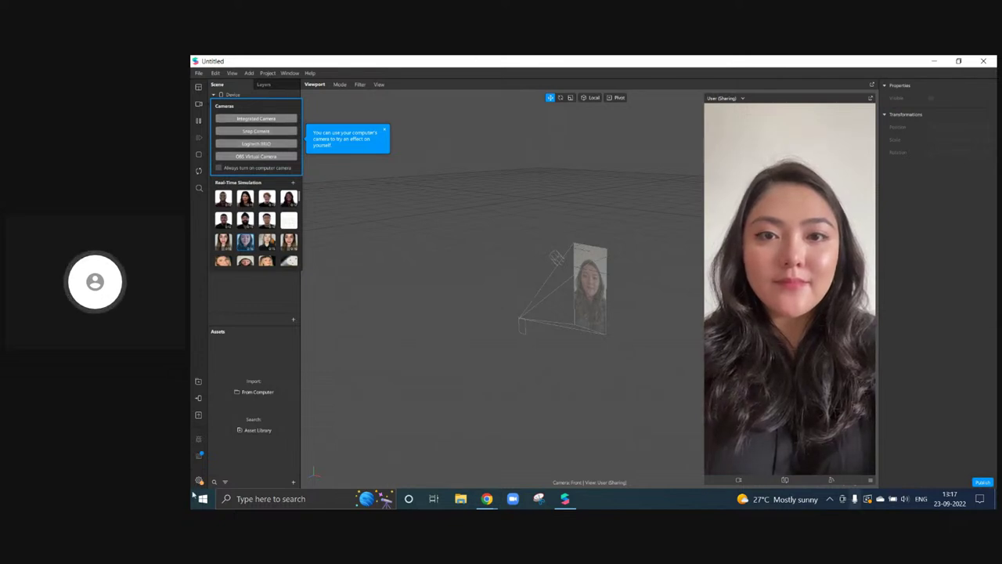
Use the computer's Logitech camera as the live preview source and adjust the 3D view around the camera plane
{"action": "left_click", "coordinate": [267, 145]}
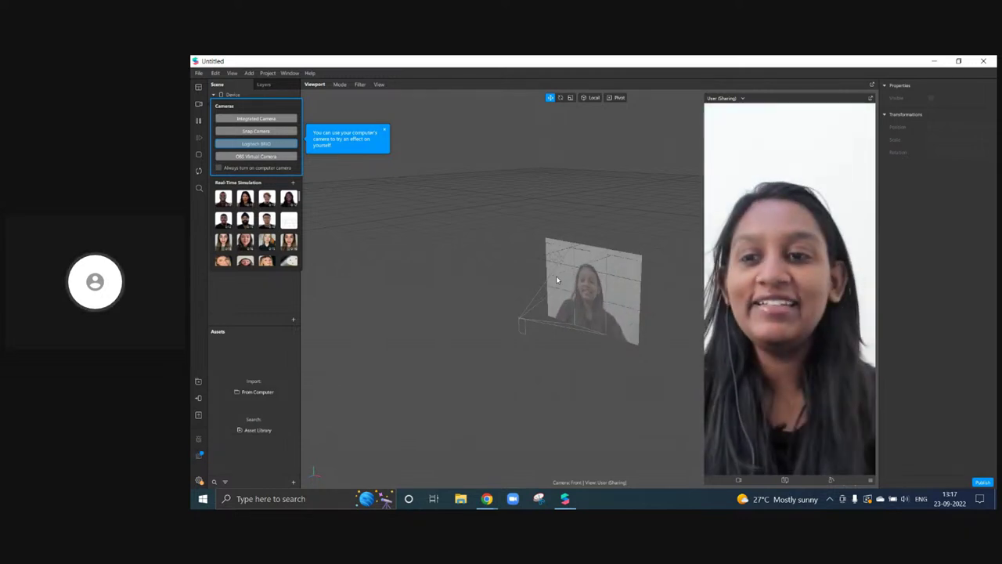
{"action": "left_click", "coordinate": [573, 338]}
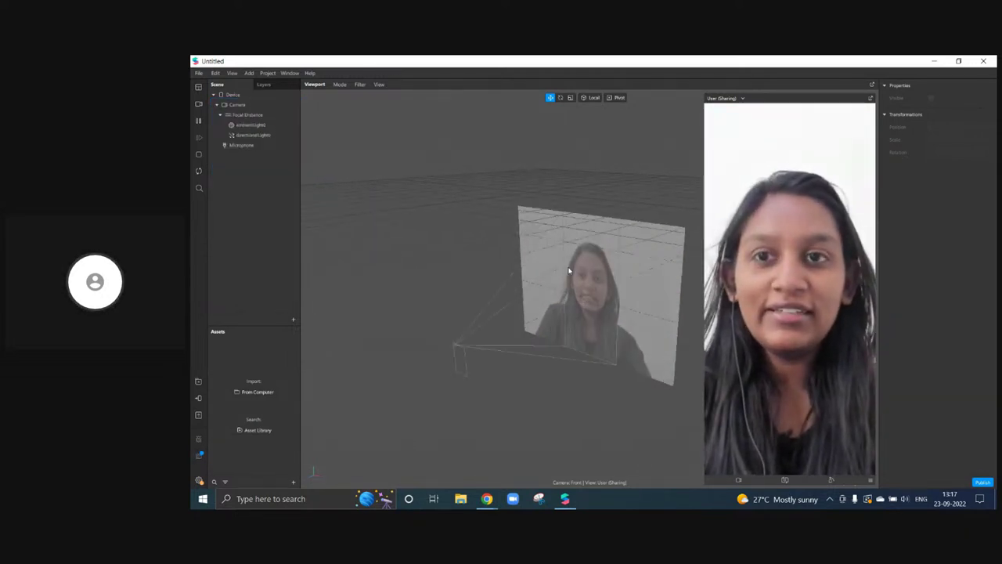
{"action": "right_click_drag", "start_coordinate": [569, 270], "coordinate": [575, 312]}
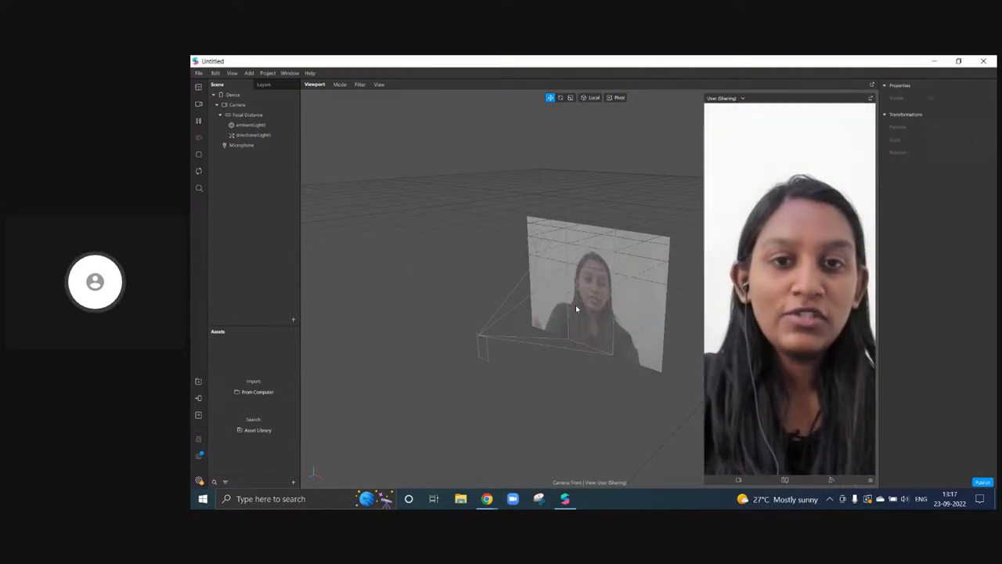
{"action": "right_click_drag", "start_coordinate": [574, 306], "coordinate": [593, 327]}
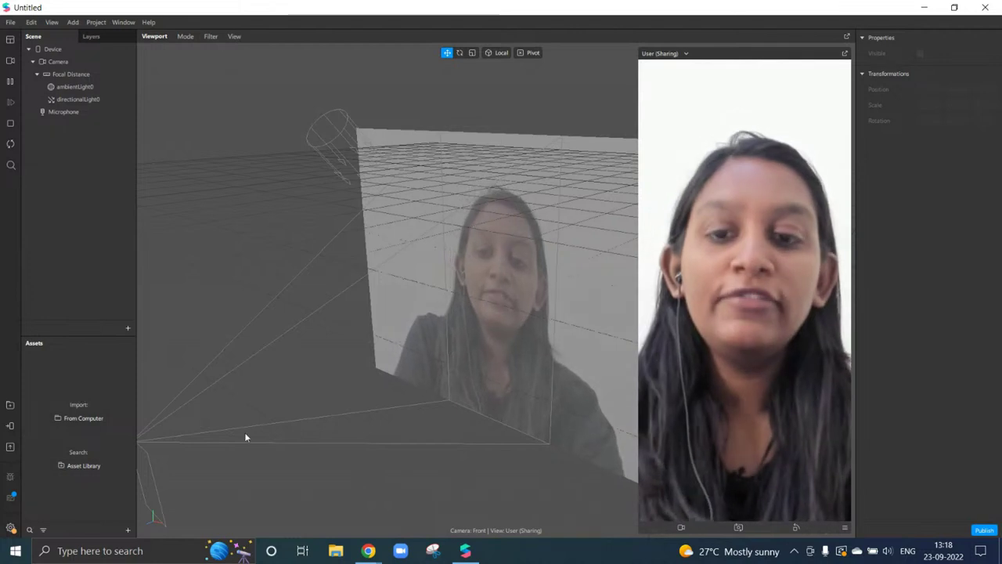
Import the images b, b1, b2, darkcircle and darkcircle2 from the 23rd Jain Uni folder into the project's assets
{"action": "mouse_move", "coordinate": [370, 553]}
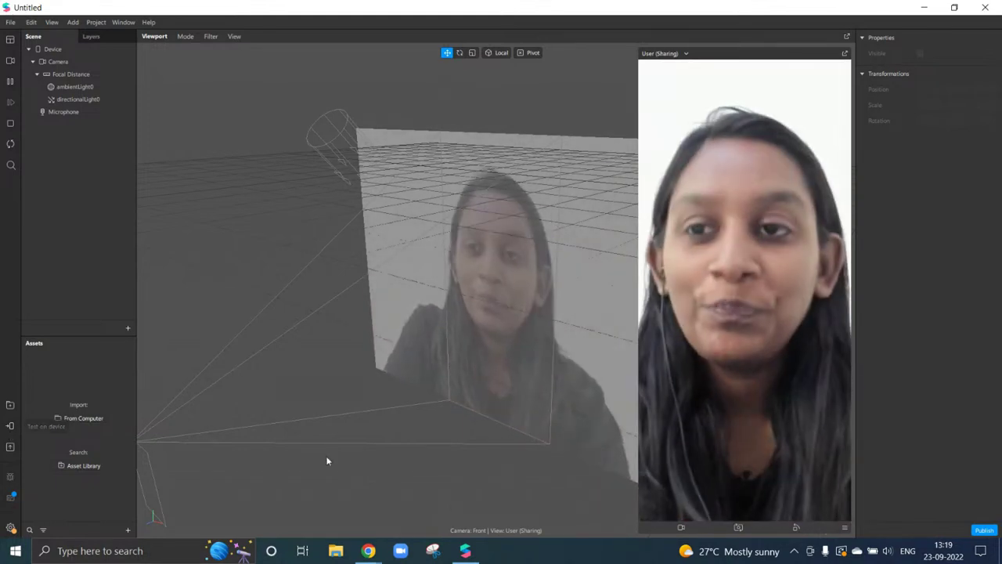
{"action": "left_click", "coordinate": [924, 7]}
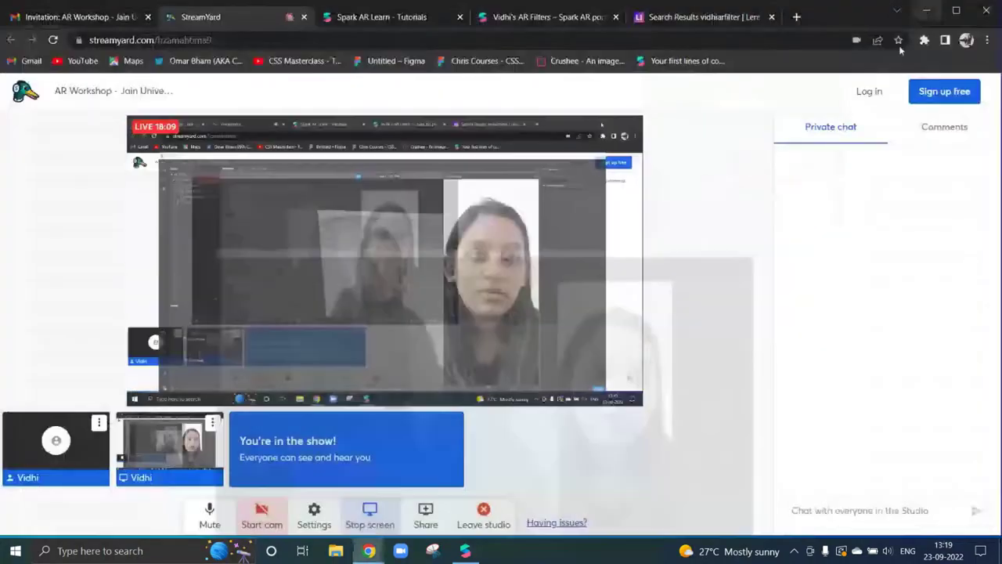
{"action": "left_click", "coordinate": [925, 10]}
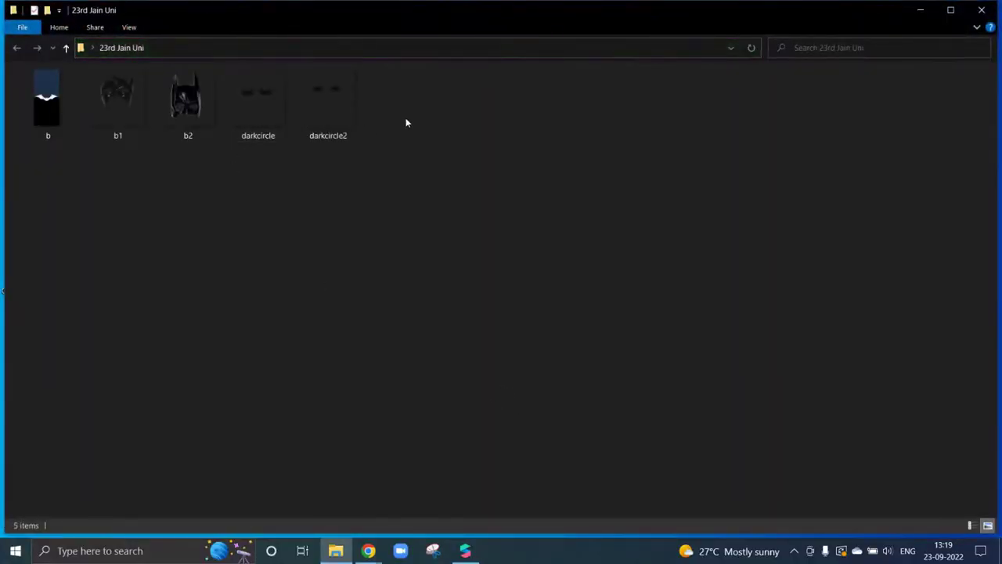
{"action": "left_click_drag", "start_coordinate": [404, 120], "coordinate": [12, 129]}
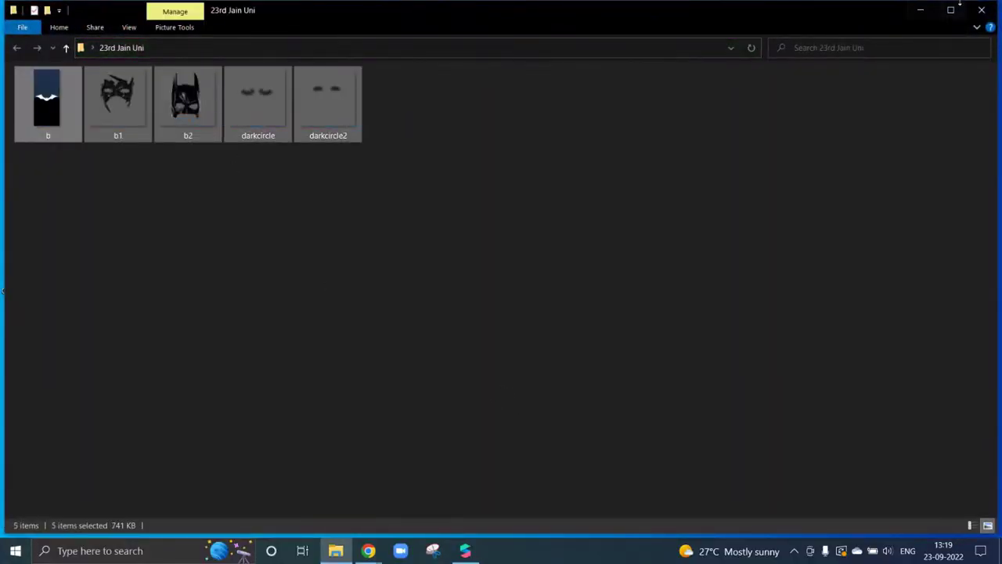
{"action": "left_click_drag", "start_coordinate": [328, 101], "coordinate": [423, 552]}
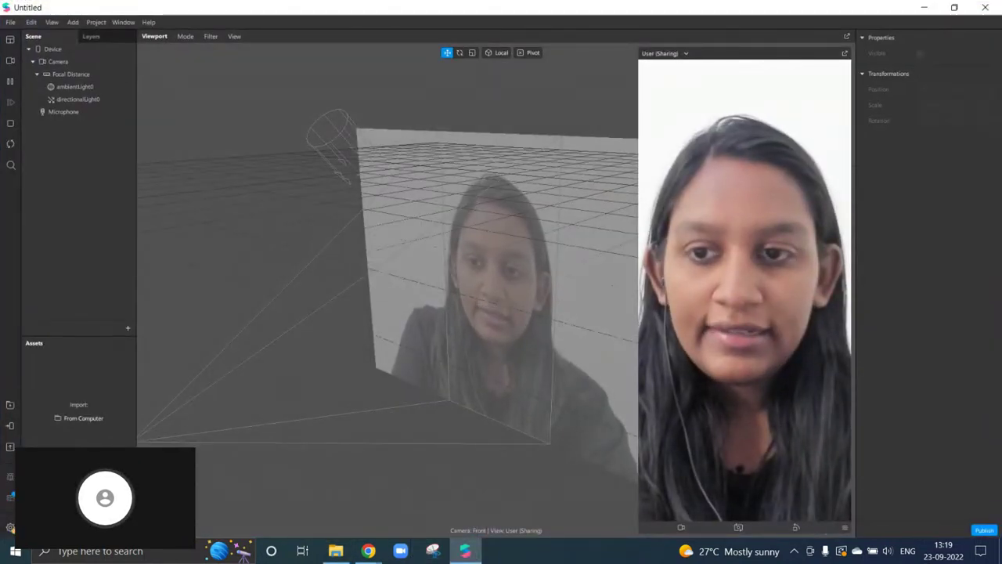
{"action": "left_click_drag", "start_coordinate": [57, 403], "coordinate": [97, 426]}
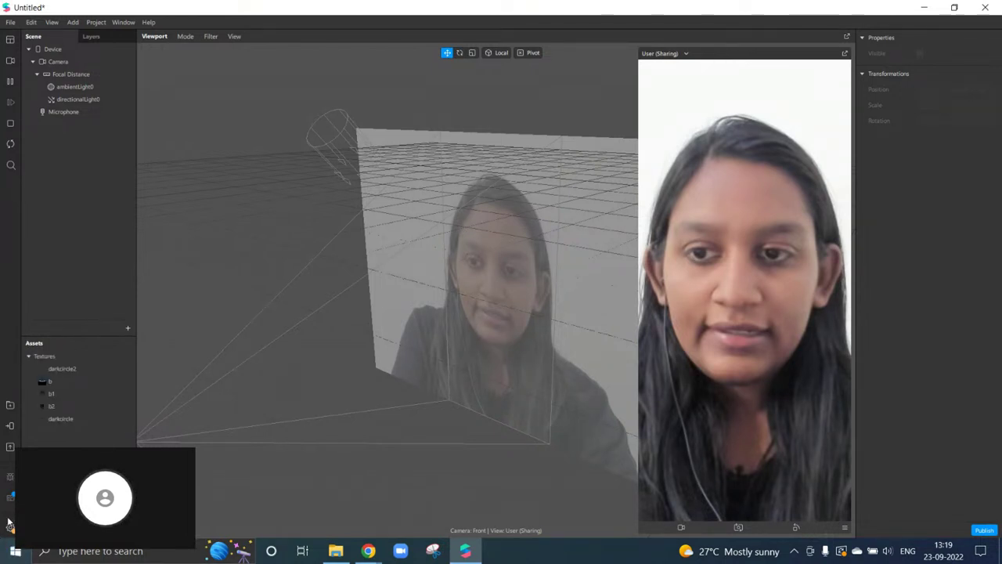
Set the compression of all five imported textures to None for iOS, Android and Older Android
{"action": "key", "text": "ctrl+a"}
{"action": "double_click", "coordinate": [93, 422]}
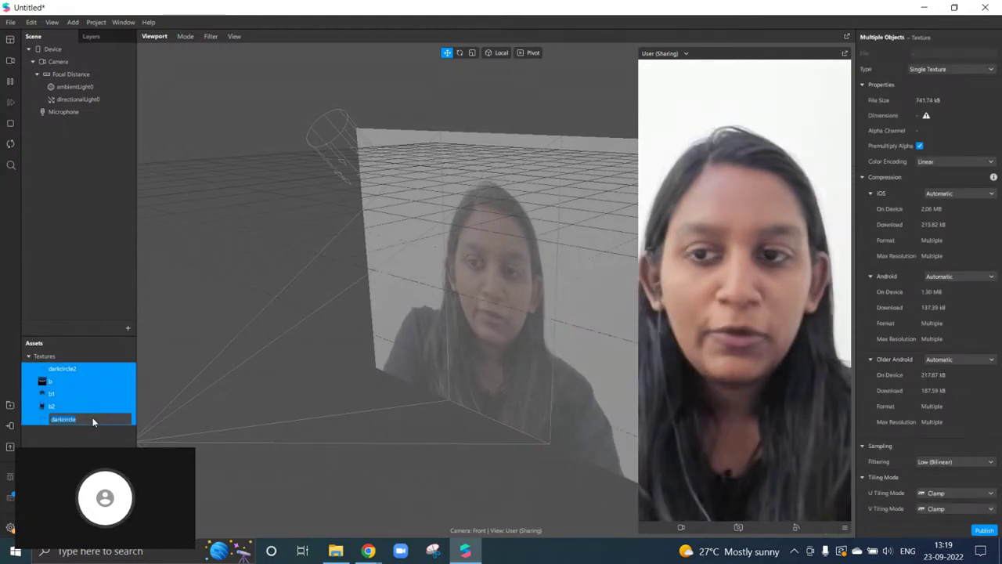
{"action": "key", "text": "Escape"}
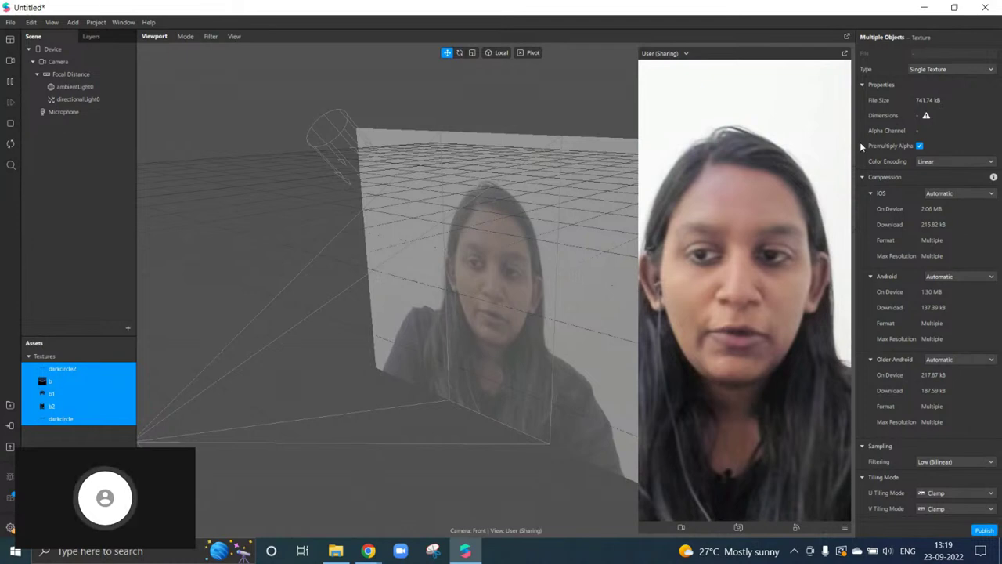
{"action": "left_click", "coordinate": [943, 194]}
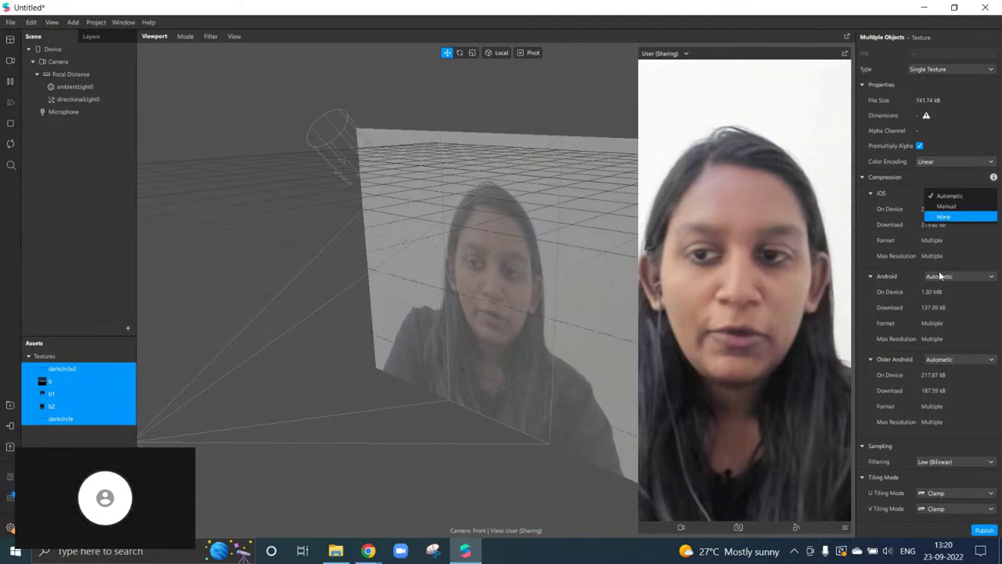
{"action": "left_click", "coordinate": [943, 216]}
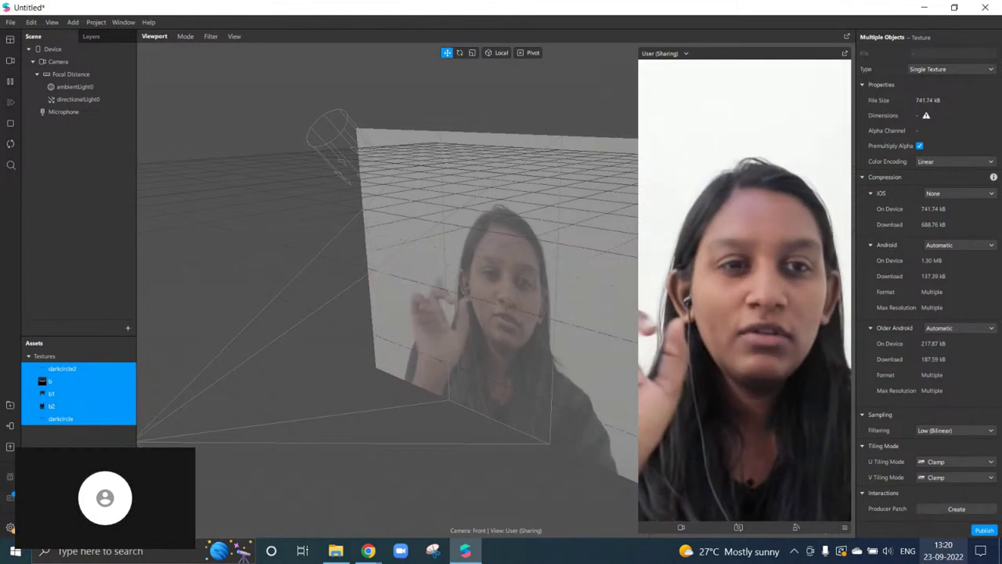
{"action": "left_click", "coordinate": [935, 246]}
{"action": "left_click", "coordinate": [936, 268]}
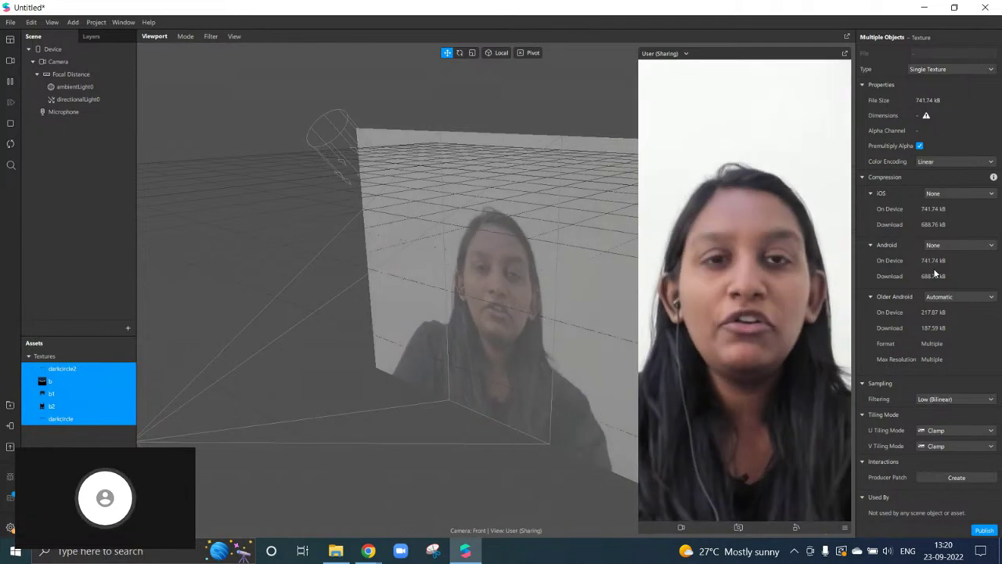
{"action": "left_click", "coordinate": [947, 298]}
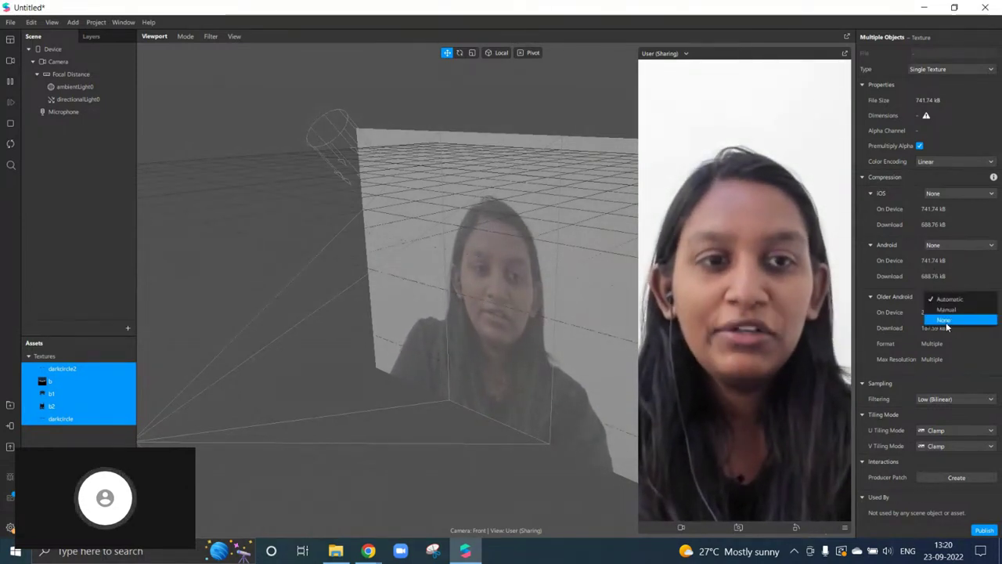
{"action": "left_click", "coordinate": [944, 320]}
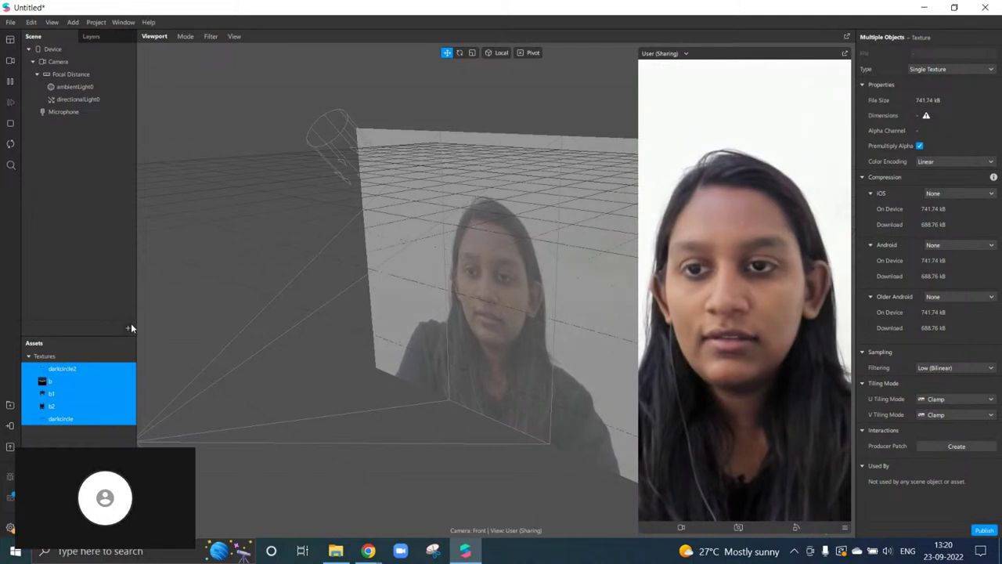
Add a Face Tracker to the scene
{"action": "left_click", "coordinate": [128, 327]}
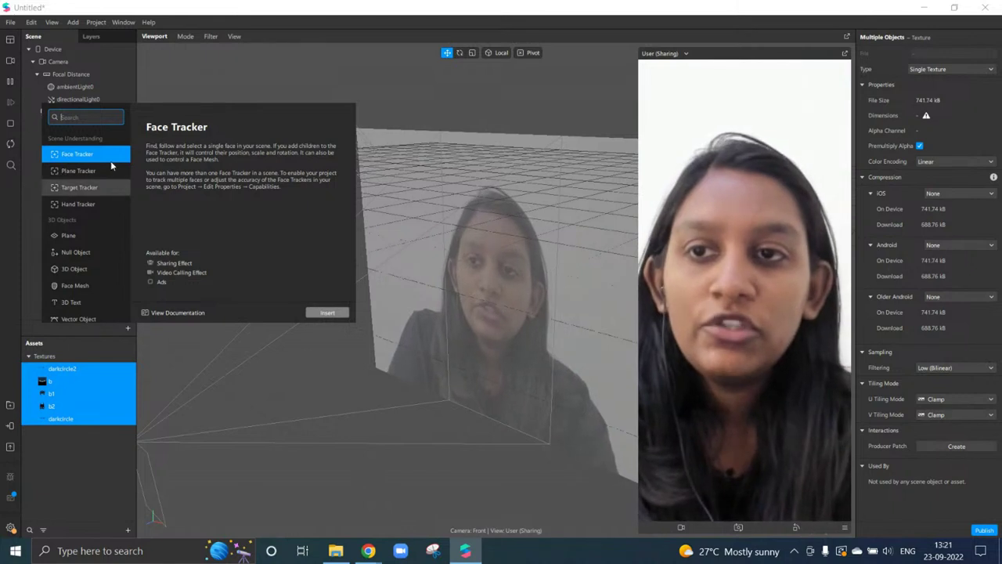
{"action": "left_click", "coordinate": [110, 160]}
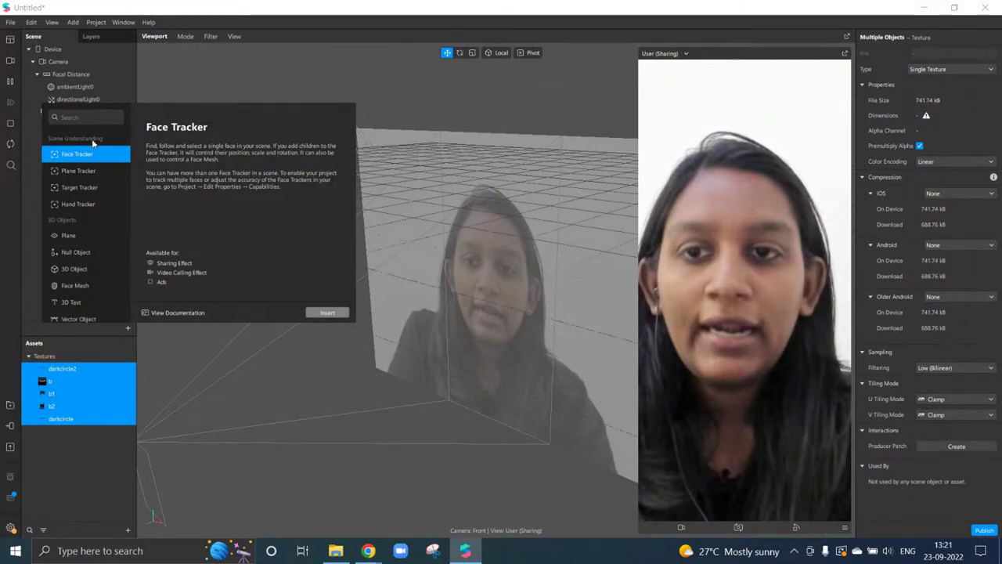
{"action": "key", "text": "Escape"}
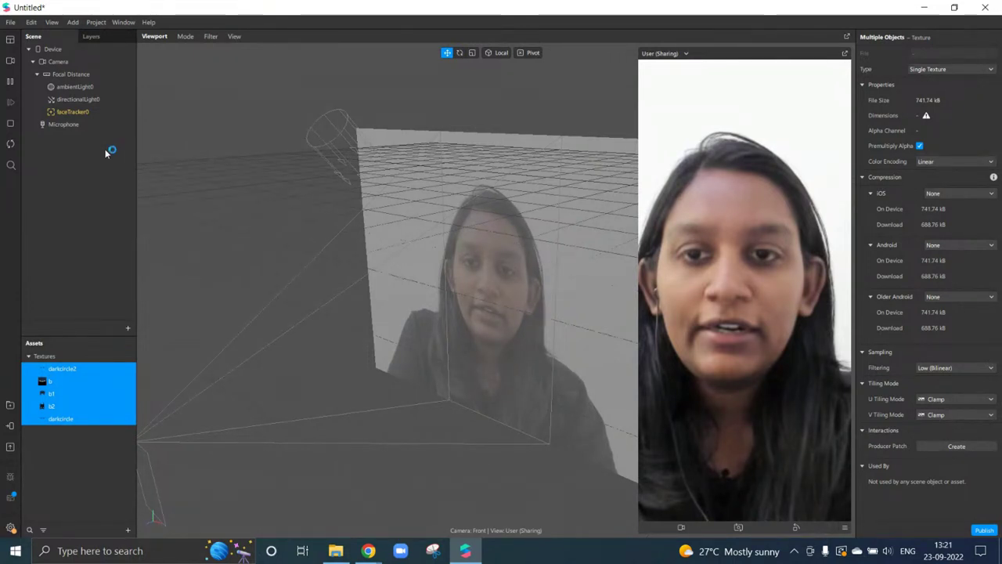
Add a Face Mesh inside the face tracker and enable its Eyes and Mouth options
{"action": "left_click", "coordinate": [82, 112]}
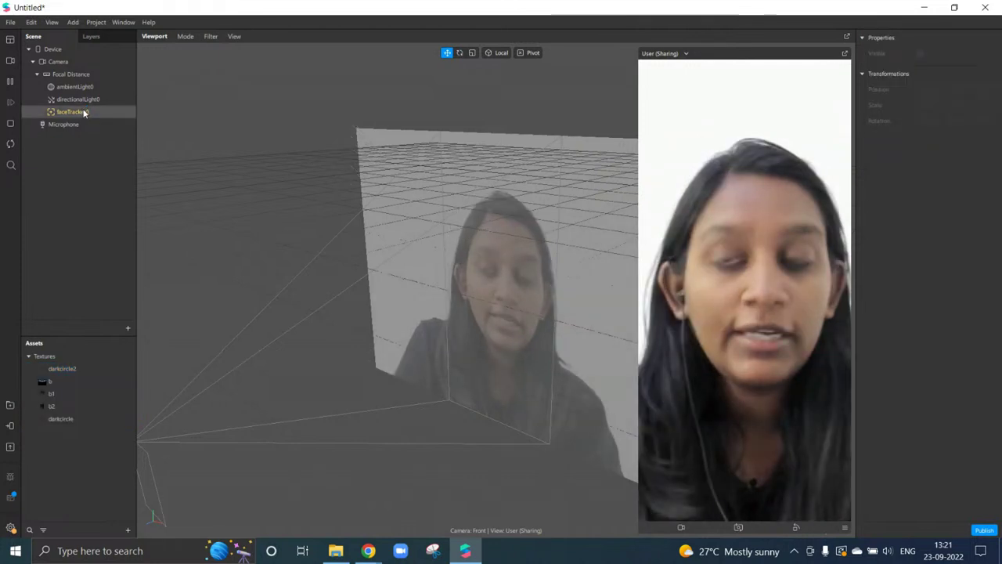
{"action": "right_click", "coordinate": [84, 112]}
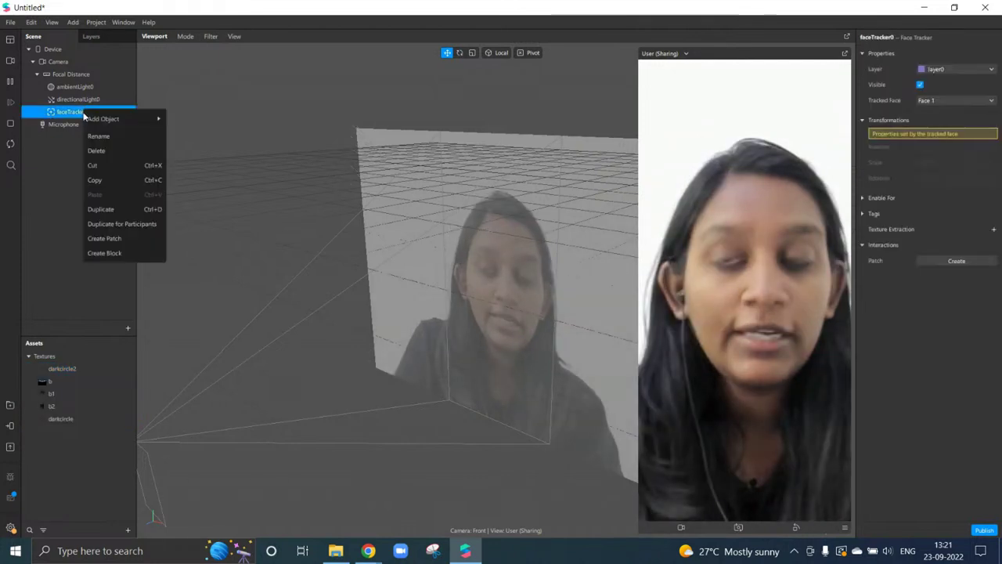
{"action": "mouse_move", "coordinate": [134, 122]}
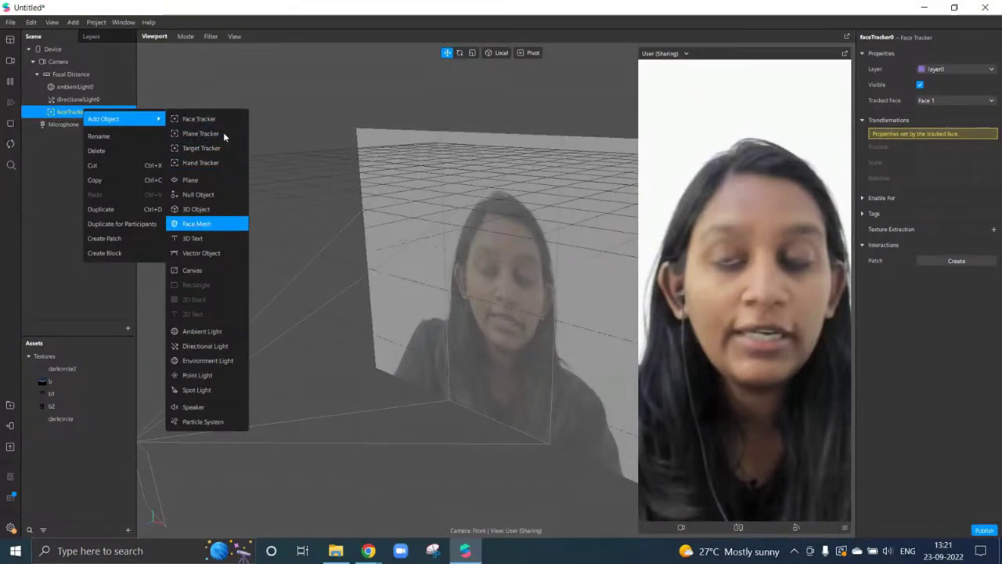
{"action": "left_click", "coordinate": [197, 223]}
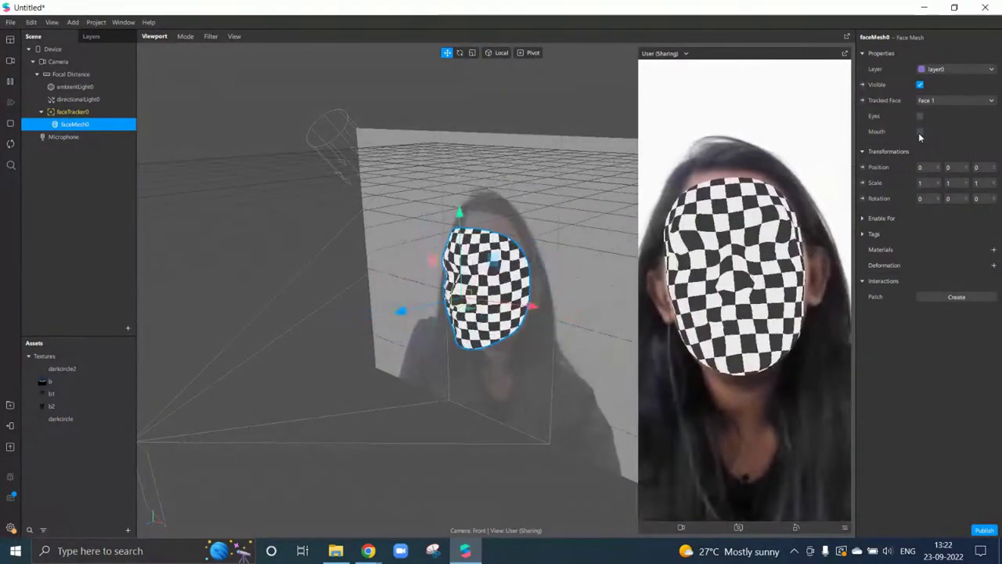
{"action": "left_click", "coordinate": [921, 118]}
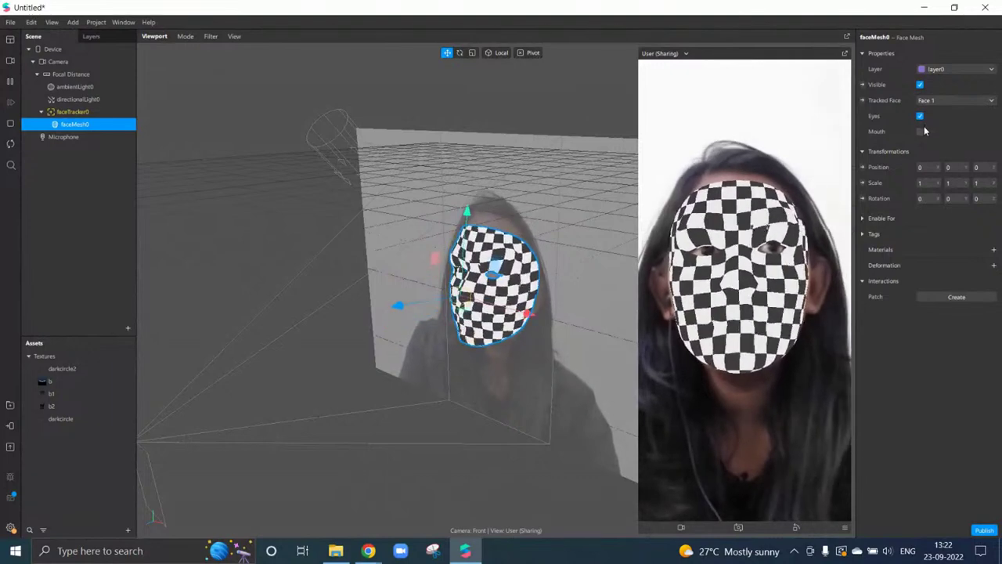
{"action": "left_click", "coordinate": [919, 131]}
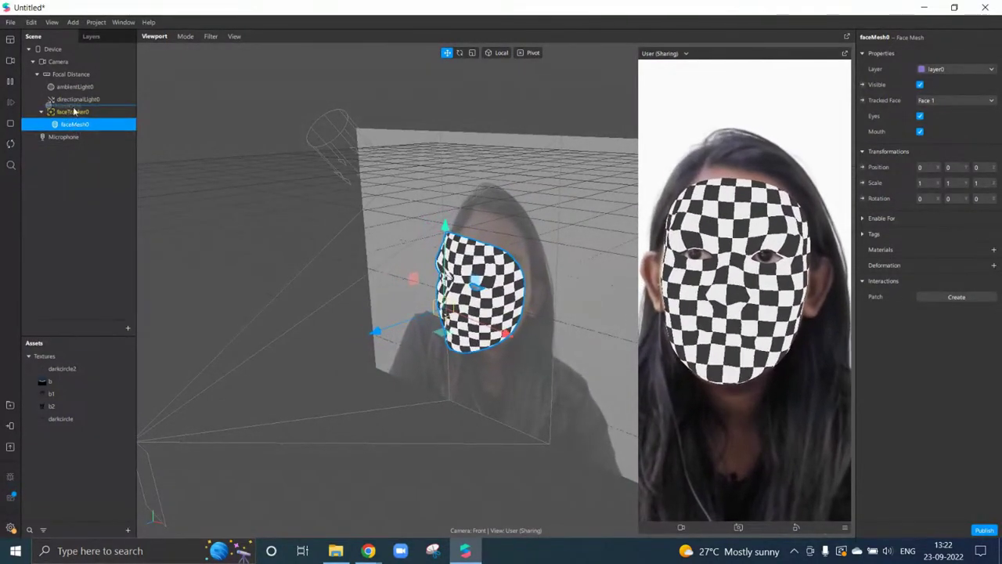
Demonstrate the parent-child relationship by moving the face mesh out of the face tracker and nesting it back inside
{"action": "left_click_drag", "start_coordinate": [84, 117], "coordinate": [81, 174]}
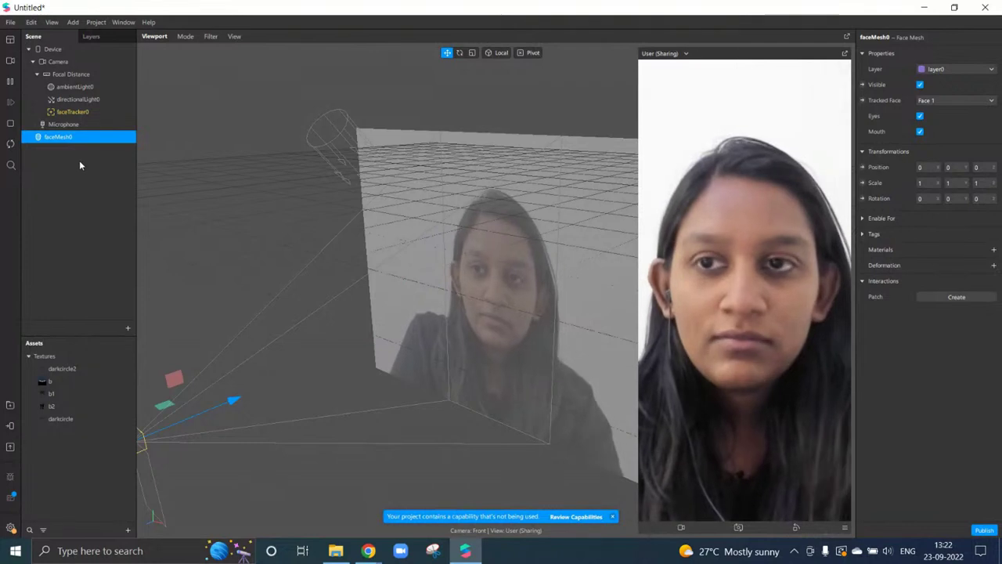
{"action": "mouse_move", "coordinate": [74, 139]}
{"action": "left_mouse_down"}
{"action": "mouse_move", "coordinate": [72, 109]}
{"action": "mouse_move", "coordinate": [69, 137]}
{"action": "left_mouse_up"}
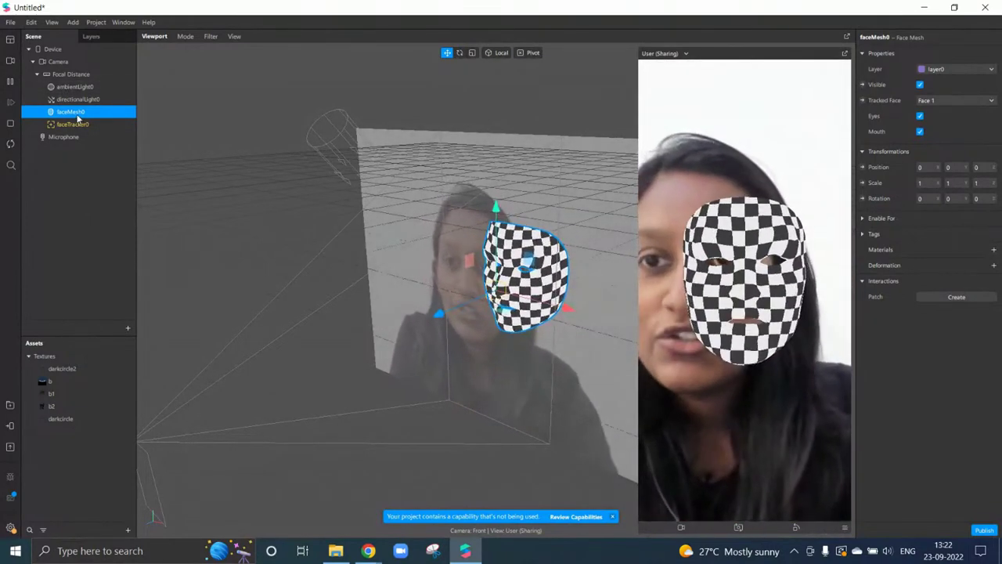
{"action": "left_click_drag", "start_coordinate": [87, 124], "coordinate": [87, 124]}
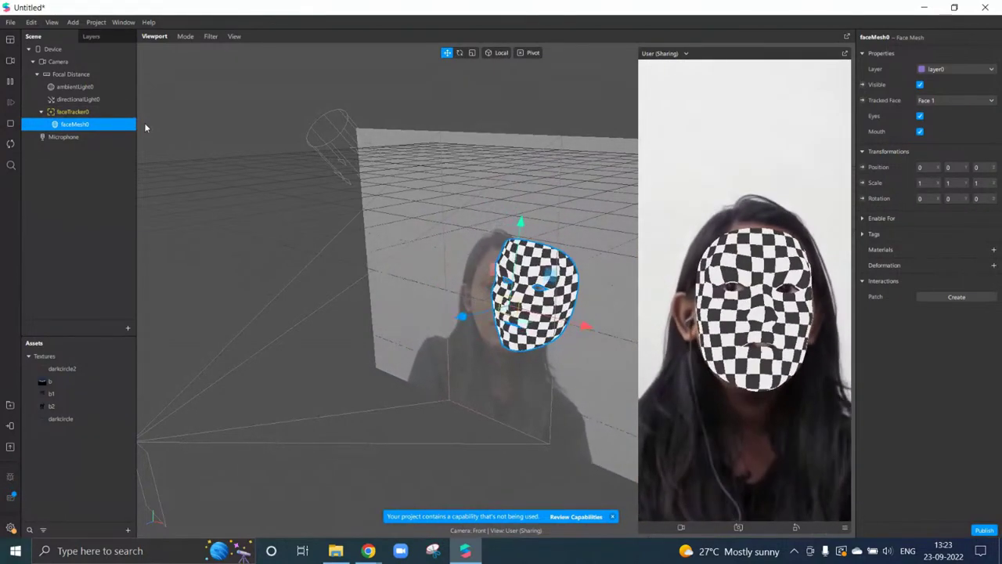
{"action": "left_click", "coordinate": [63, 114]}
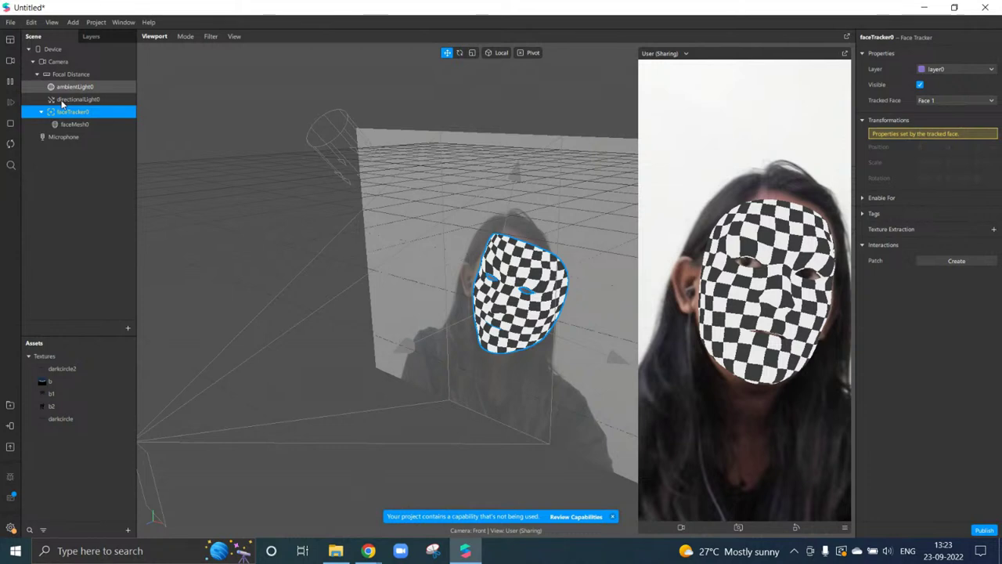
Review the properties of the ambient light and the directional light, including the directional light's layer exclusion choices
{"action": "left_click", "coordinate": [62, 88]}
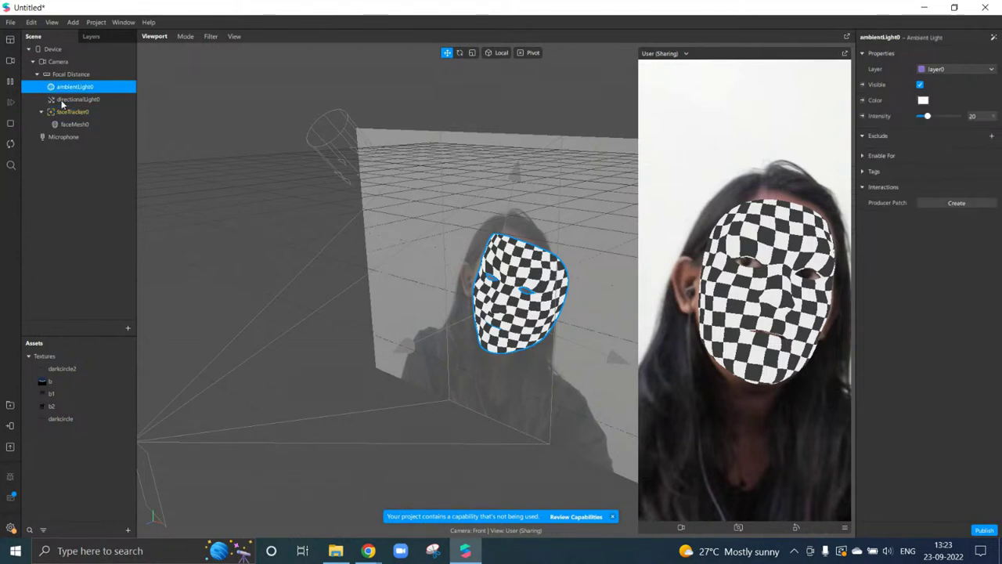
{"action": "left_click", "coordinate": [63, 101]}
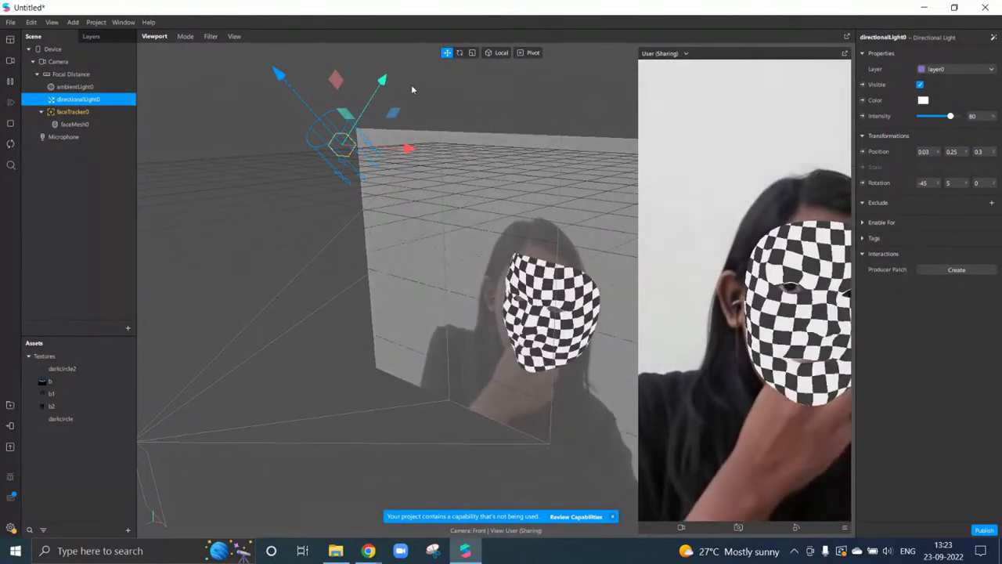
{"action": "left_click", "coordinate": [83, 88]}
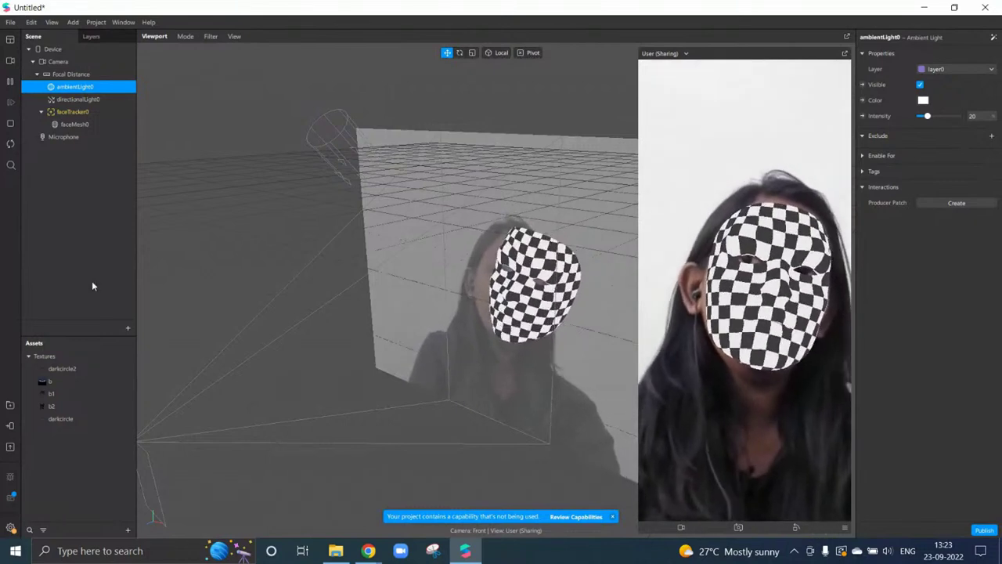
{"action": "left_click", "coordinate": [78, 100]}
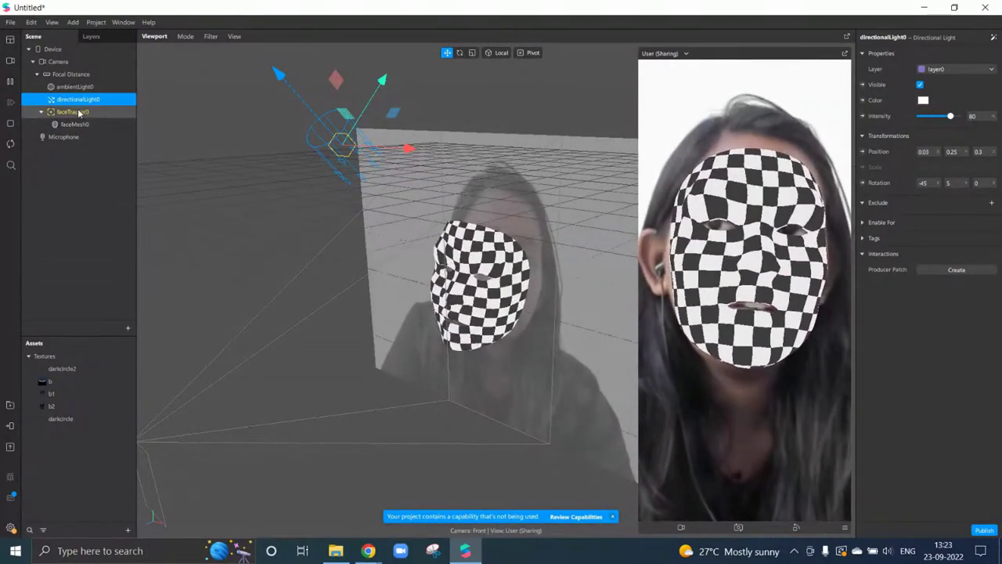
{"action": "left_click", "coordinate": [991, 203]}
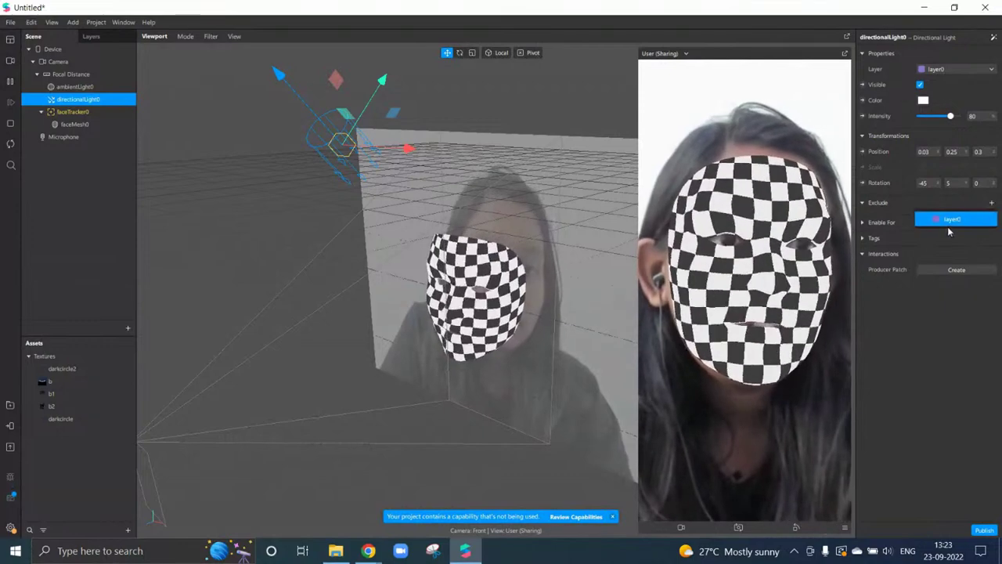
{"action": "left_click", "coordinate": [923, 340]}
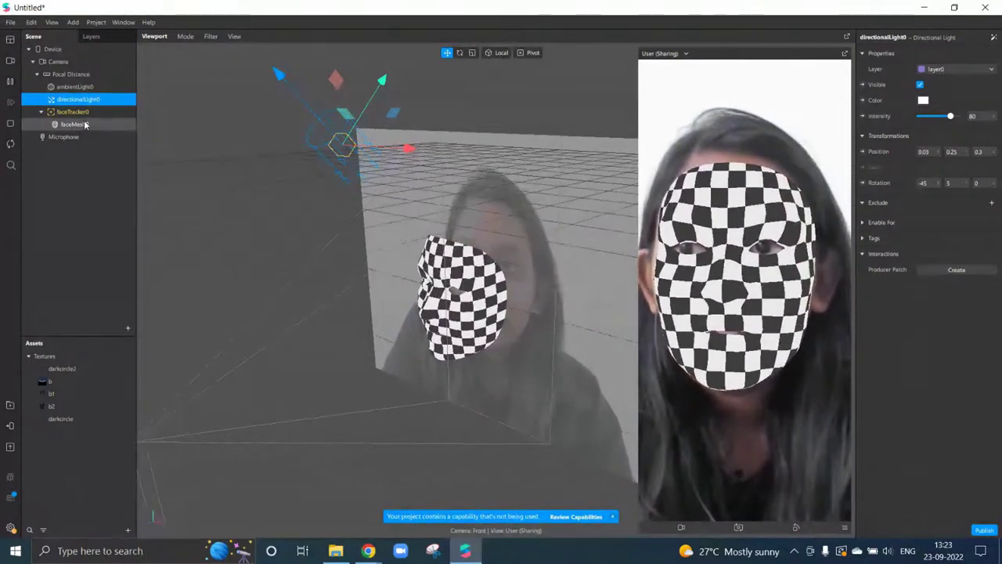
Demonstrate the face mesh's visibility setting by hiding the mesh and showing it again
{"action": "left_click", "coordinate": [98, 124]}
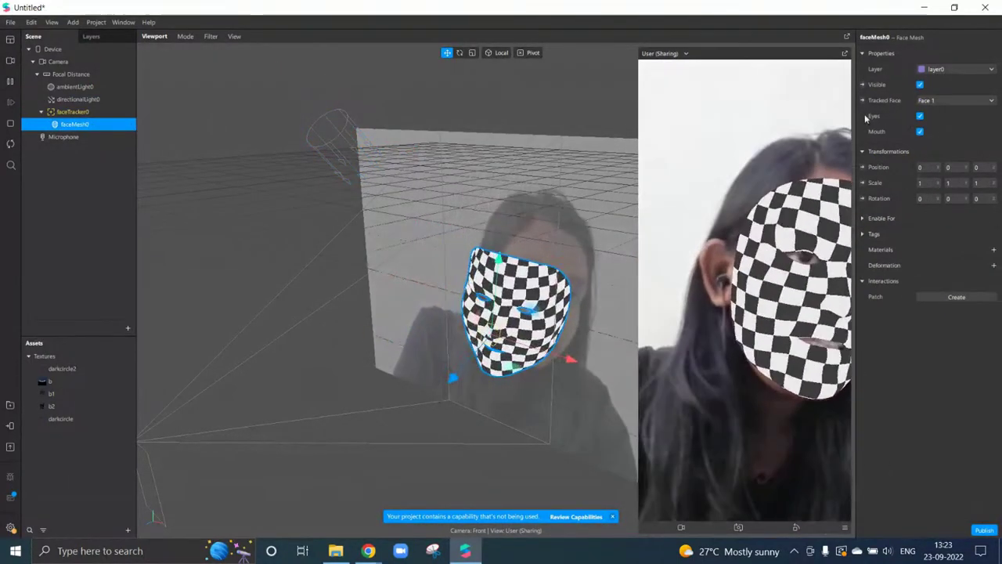
{"action": "left_click", "coordinate": [919, 85]}
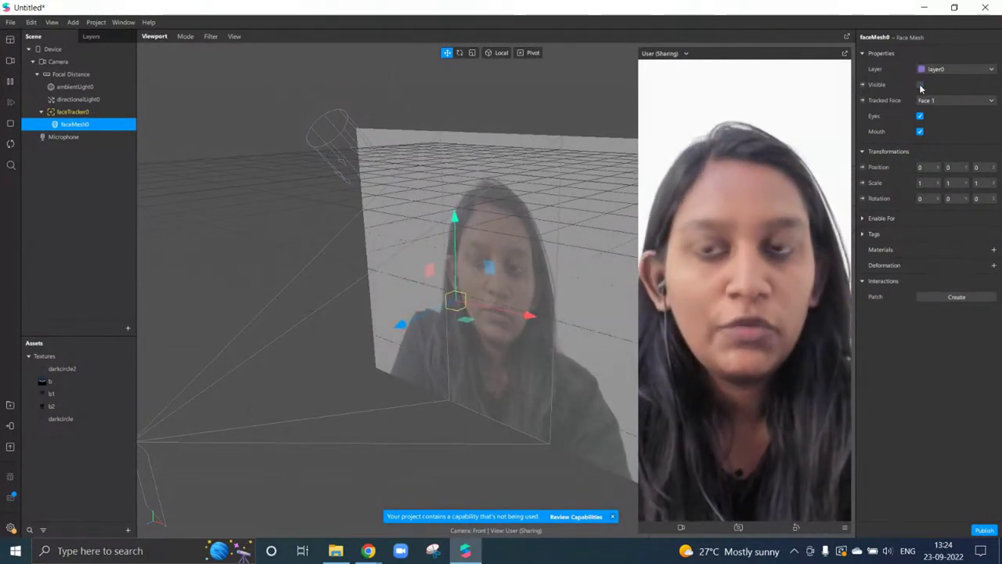
{"action": "left_click", "coordinate": [920, 85]}
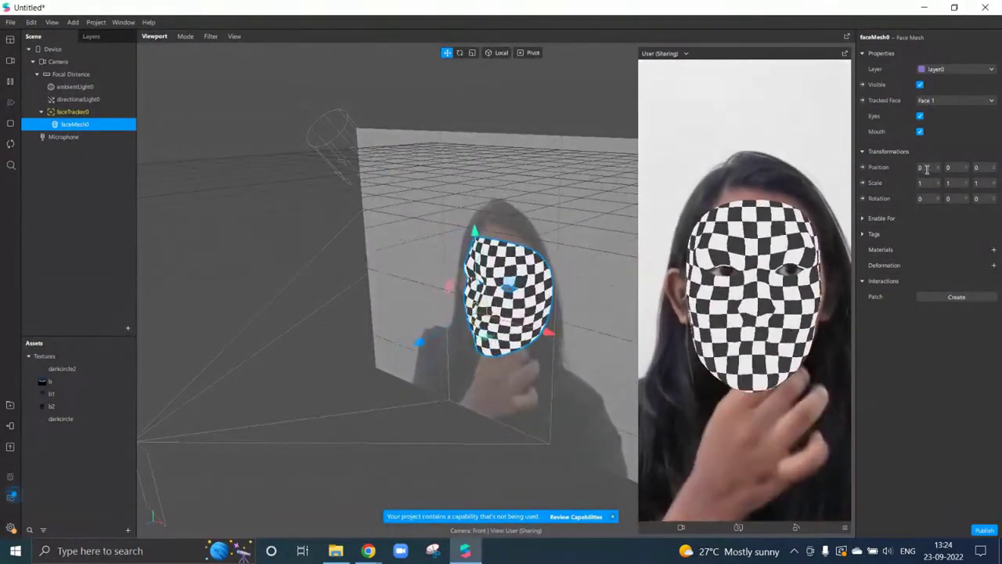
Demonstrate moving the face mesh sideways off the face in both directions, and undo both moves
{"action": "scroll", "coordinate": [258, 92], "scroll_direction": "up", "scroll_amount": 3}
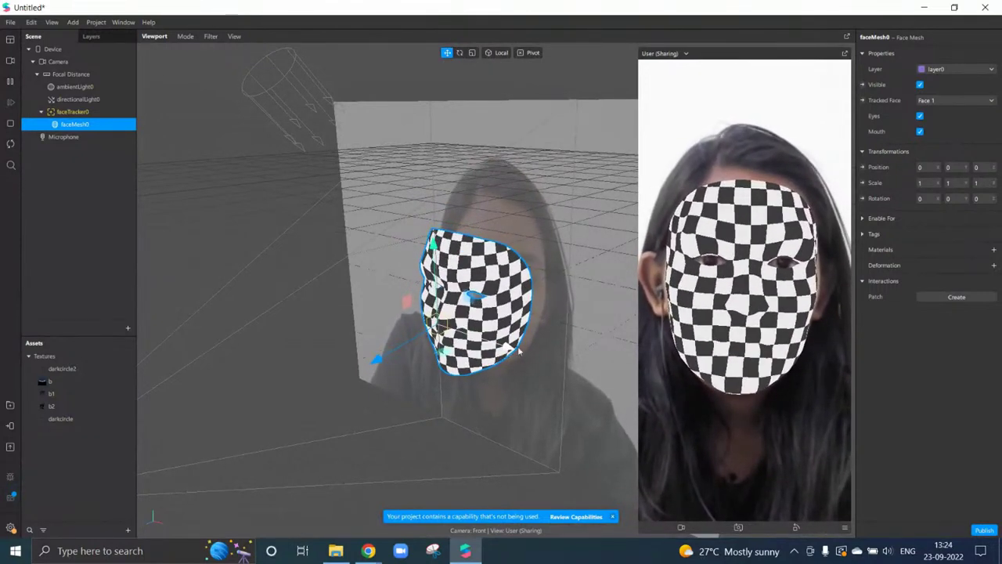
{"action": "left_click_drag", "start_coordinate": [516, 350], "coordinate": [580, 353]}
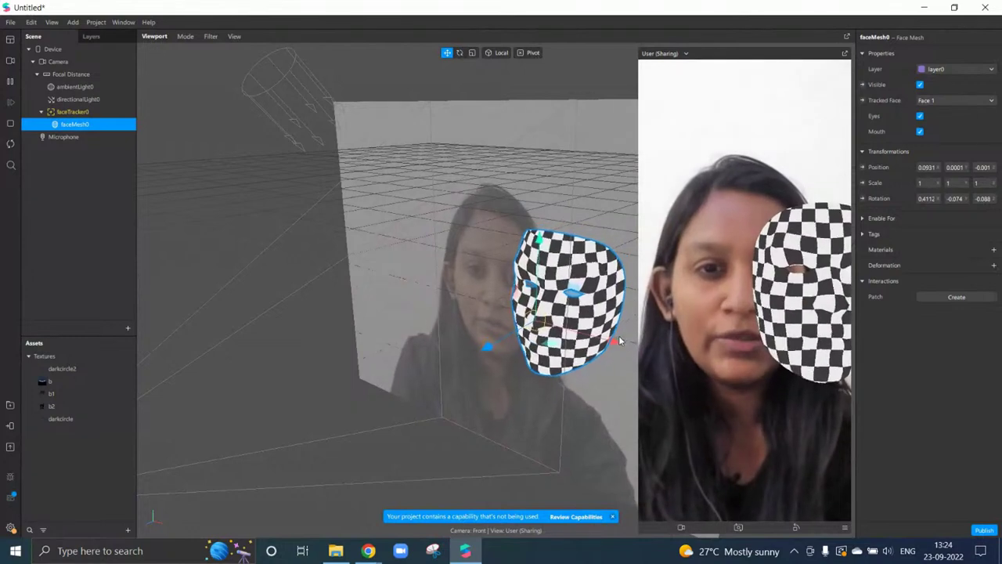
{"action": "left_click_drag", "start_coordinate": [618, 341], "coordinate": [489, 317]}
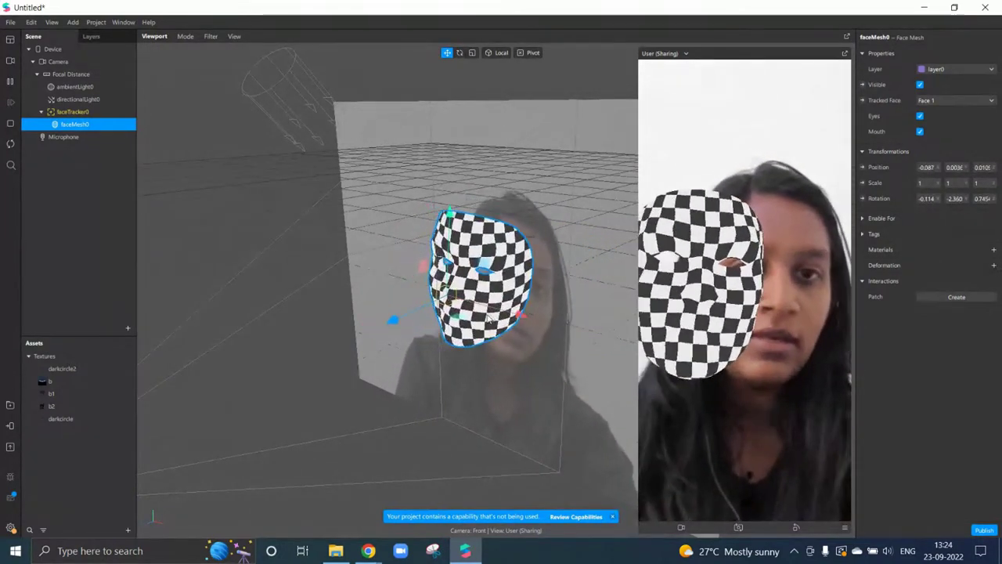
{"action": "key", "text": "ctrl+z"}
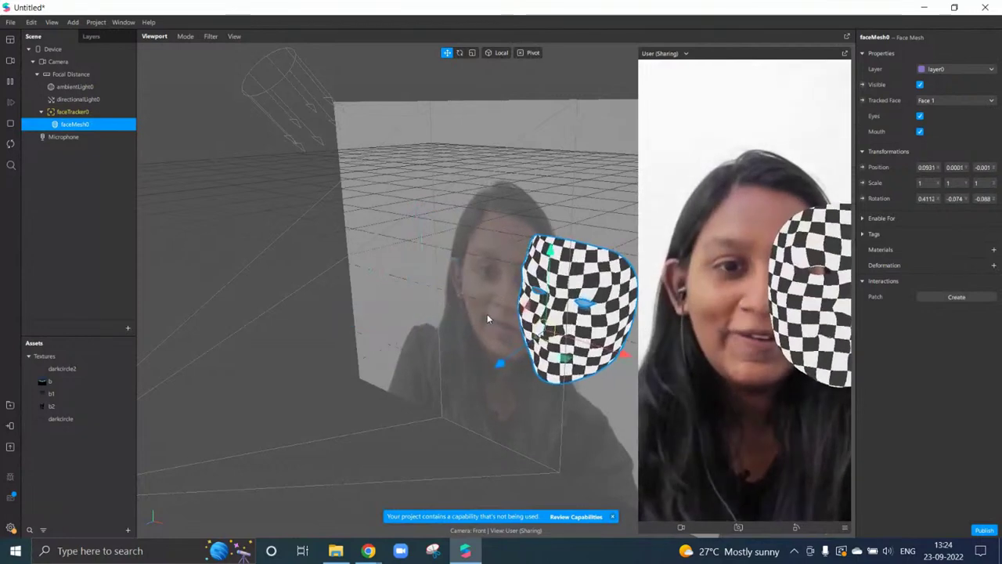
{"action": "key", "text": "ctrl+z"}
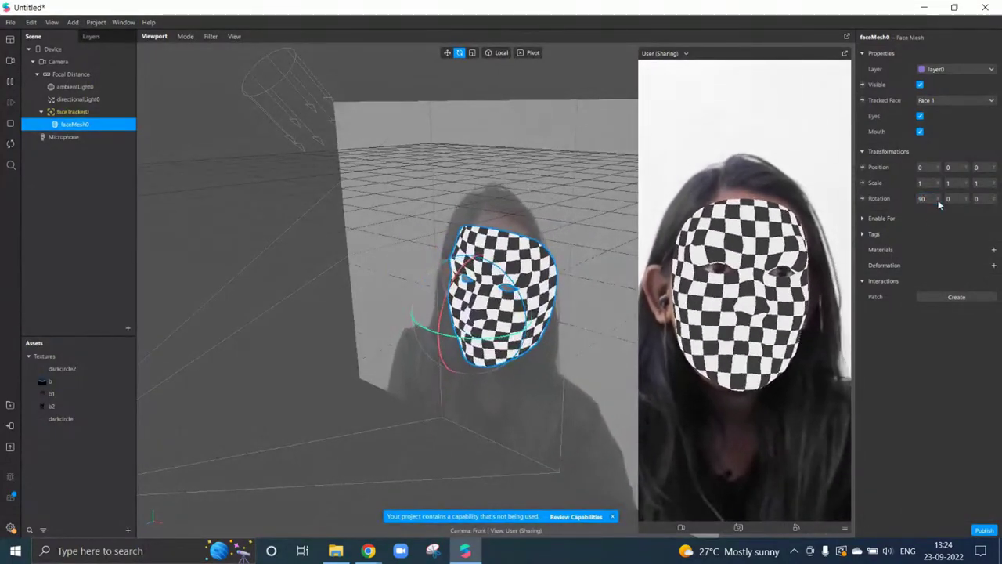
Demonstrate rotating the face mesh 90 degrees about X and scaling it uniformly to 0.25, undoing each change
{"action": "key", "text": "Return"}
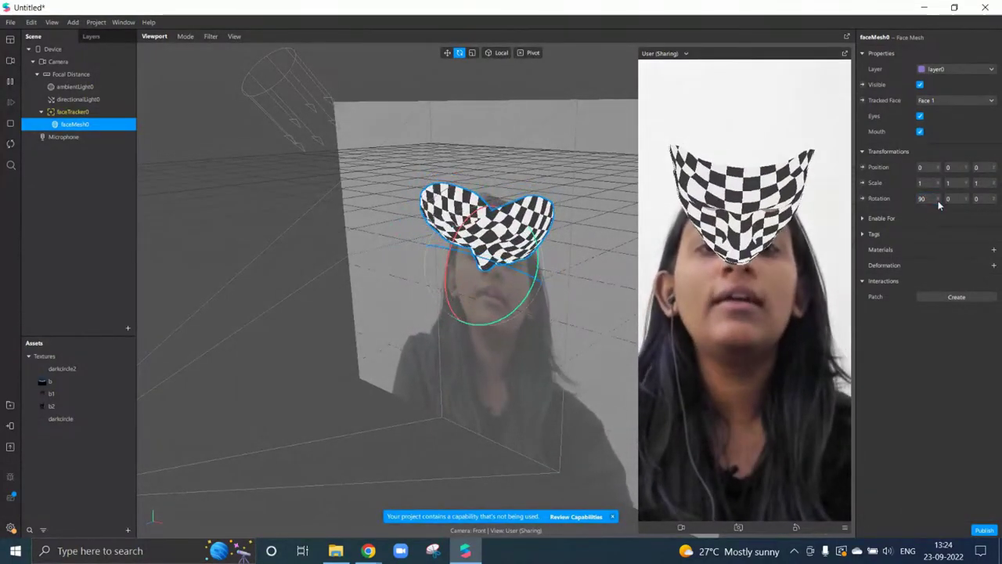
{"action": "key", "text": "ctrl+z"}
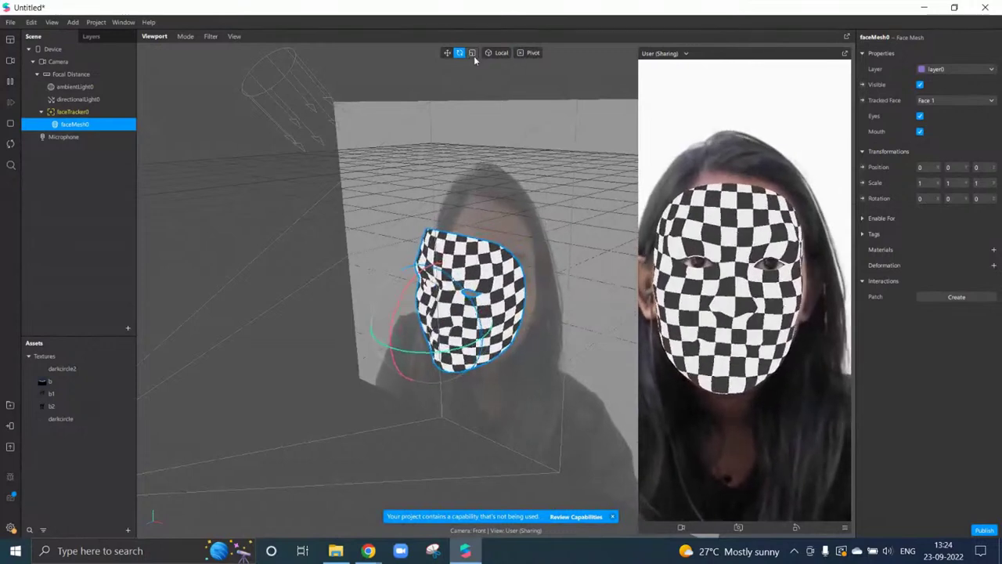
{"action": "left_click", "coordinate": [473, 54]}
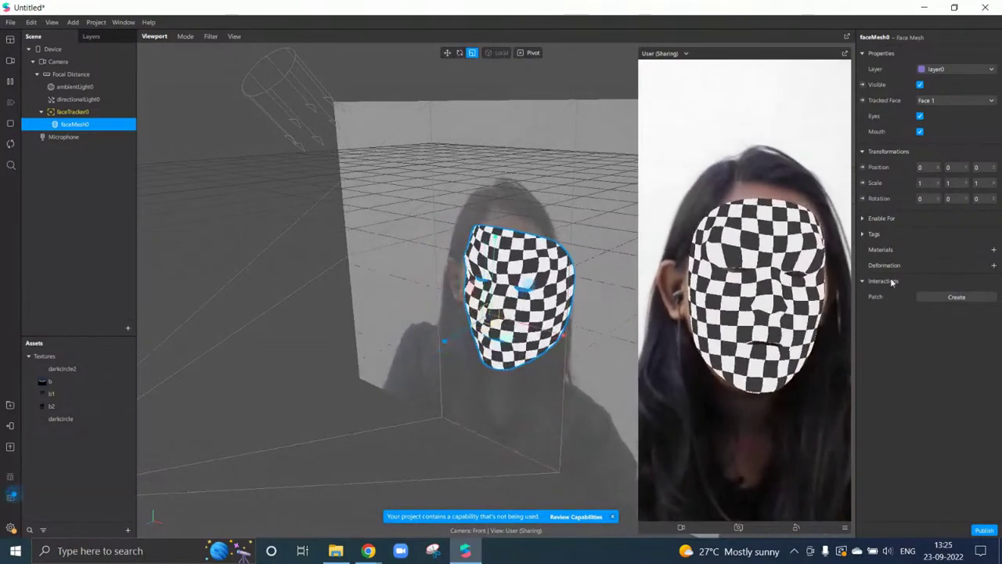
{"action": "left_click_drag", "start_coordinate": [458, 357], "coordinate": [427, 416]}
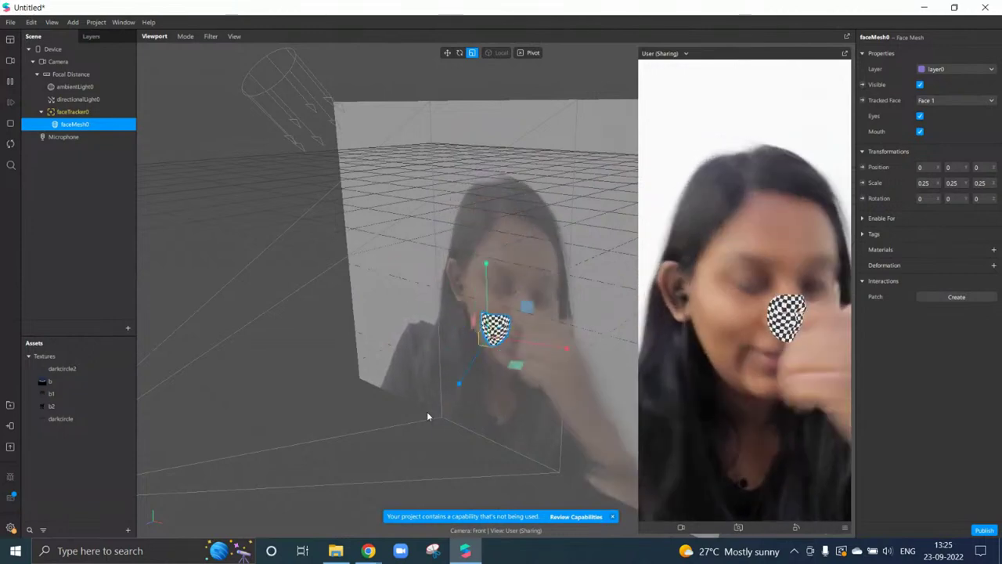
{"action": "key", "text": "ctrl+z"}
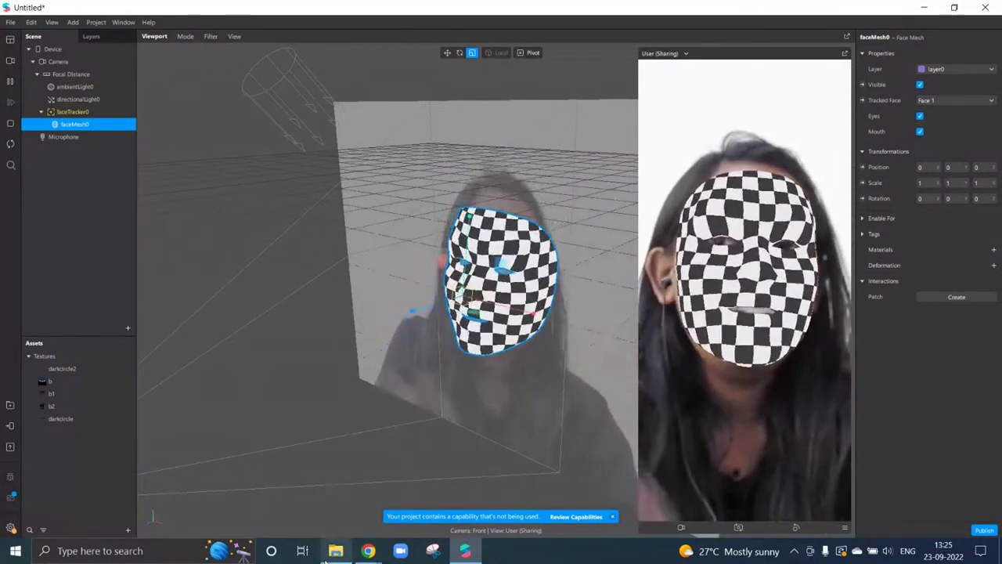
Close the 23rd Jain Uni folder window and dismiss the notice about the unused capability
{"action": "mouse_move", "coordinate": [323, 562]}
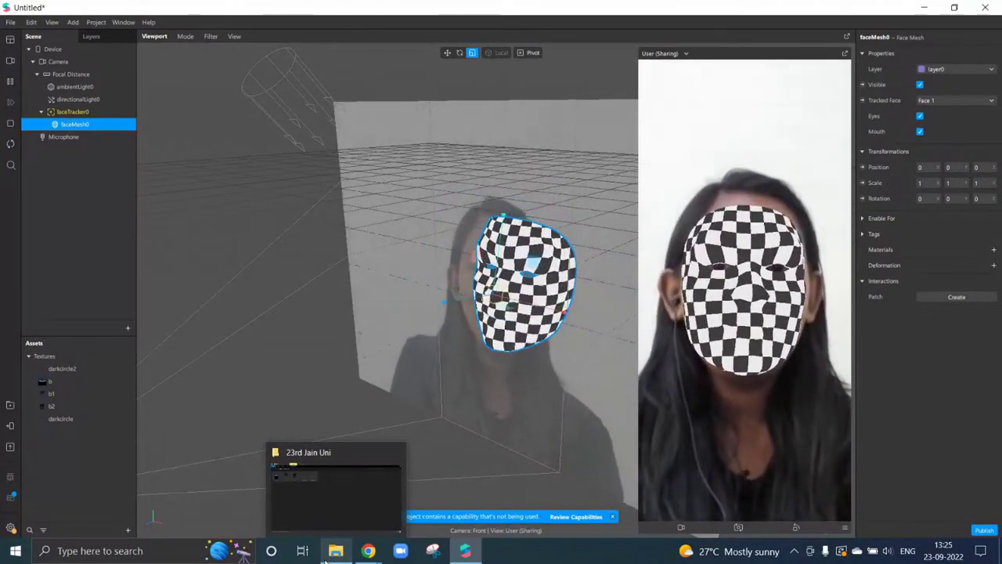
{"action": "left_click", "coordinate": [396, 453]}
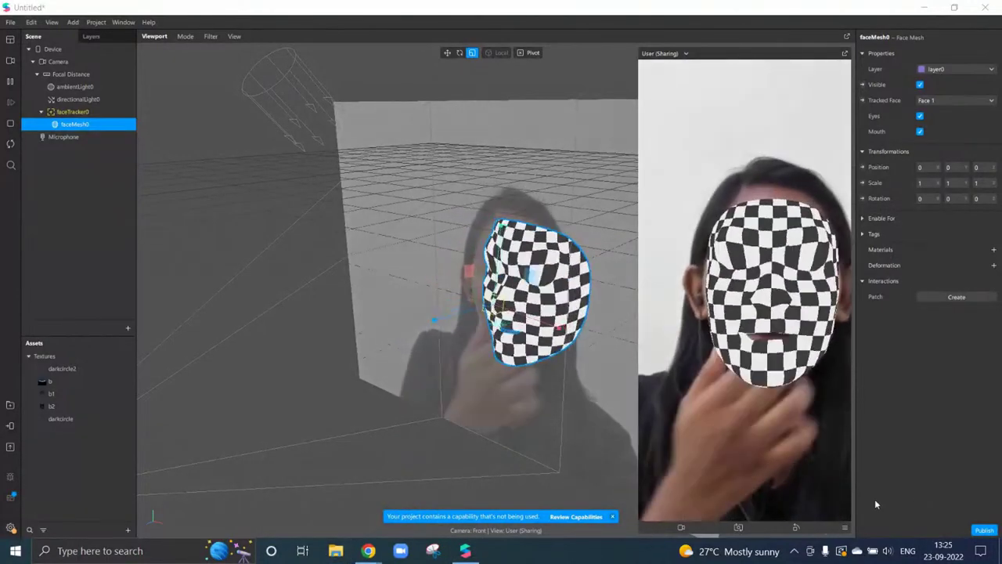
{"action": "left_click", "coordinate": [613, 516]}
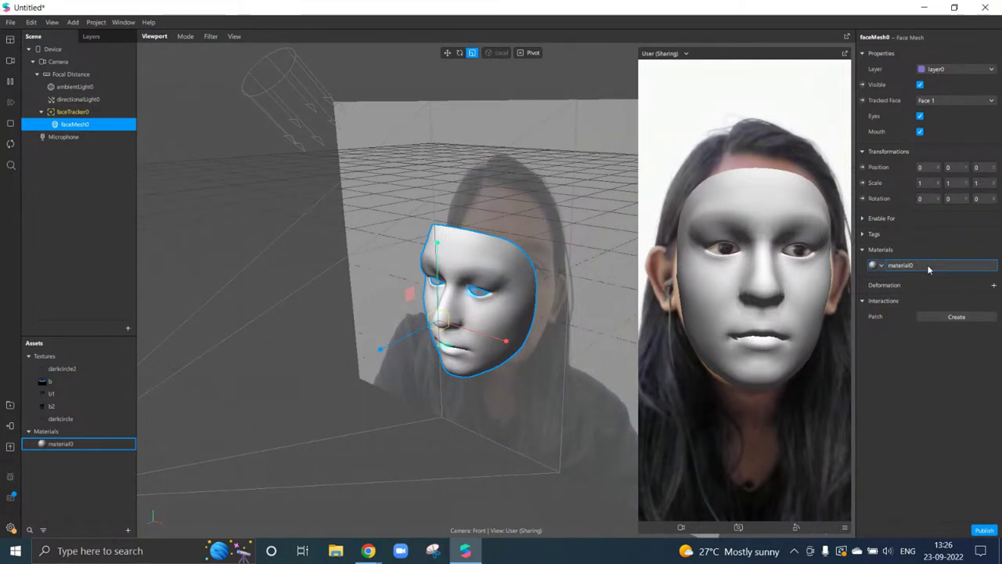
Set the shader type of the face mesh's material to Retouching and its skin smoothing to 40
{"action": "left_click", "coordinate": [928, 267]}
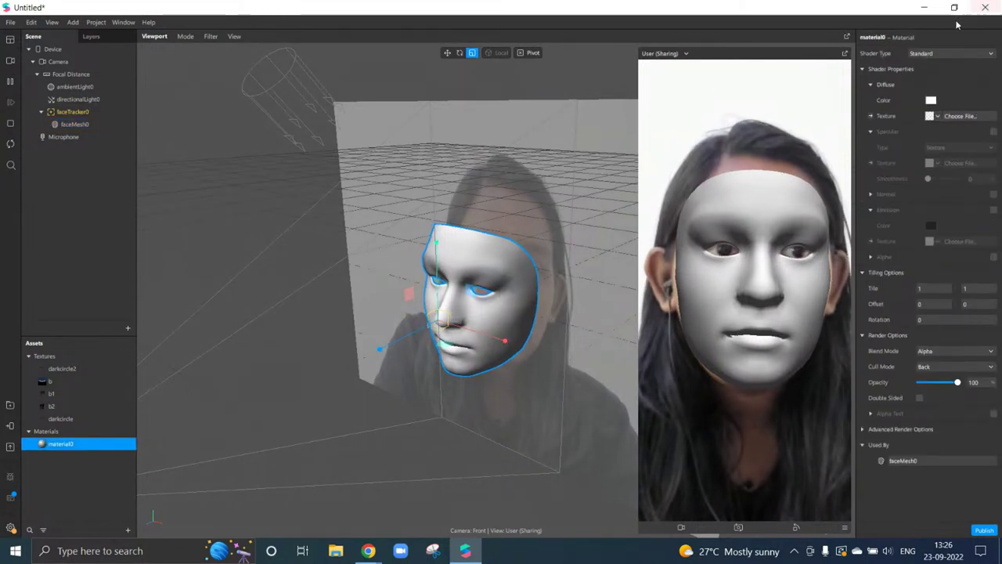
{"action": "left_click", "coordinate": [933, 53]}
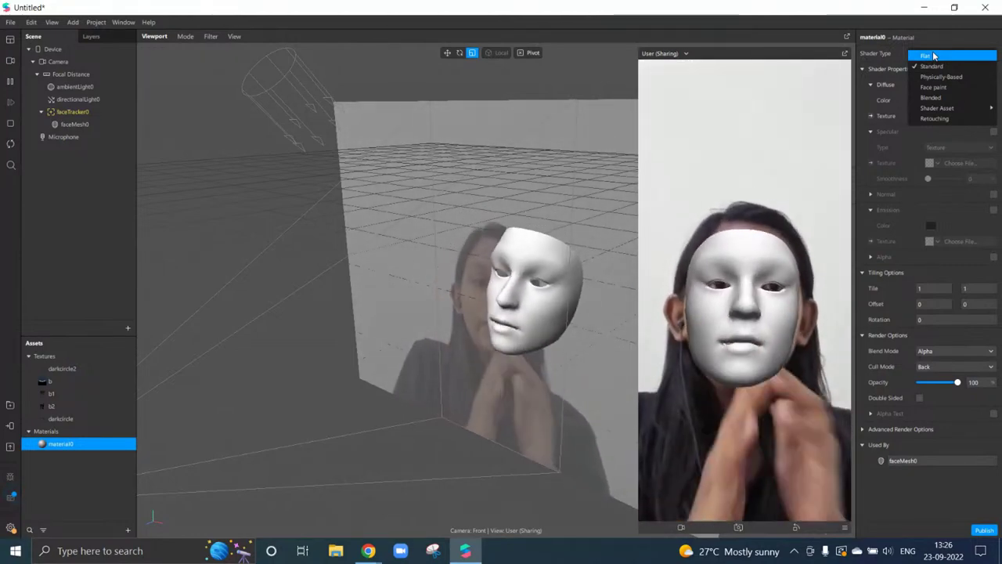
{"action": "left_click", "coordinate": [935, 119]}
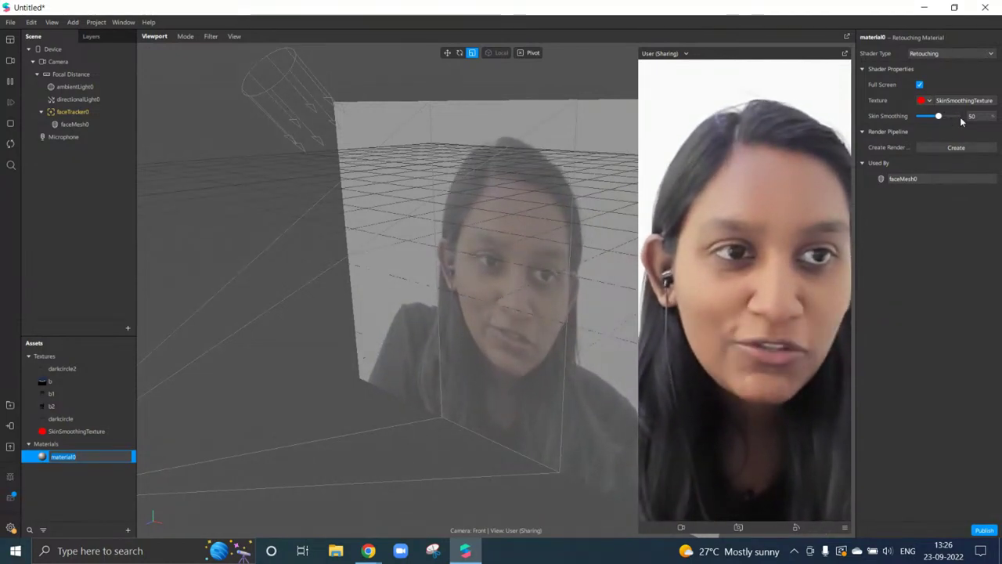
{"action": "left_click_drag", "start_coordinate": [961, 116], "coordinate": [933, 138]}
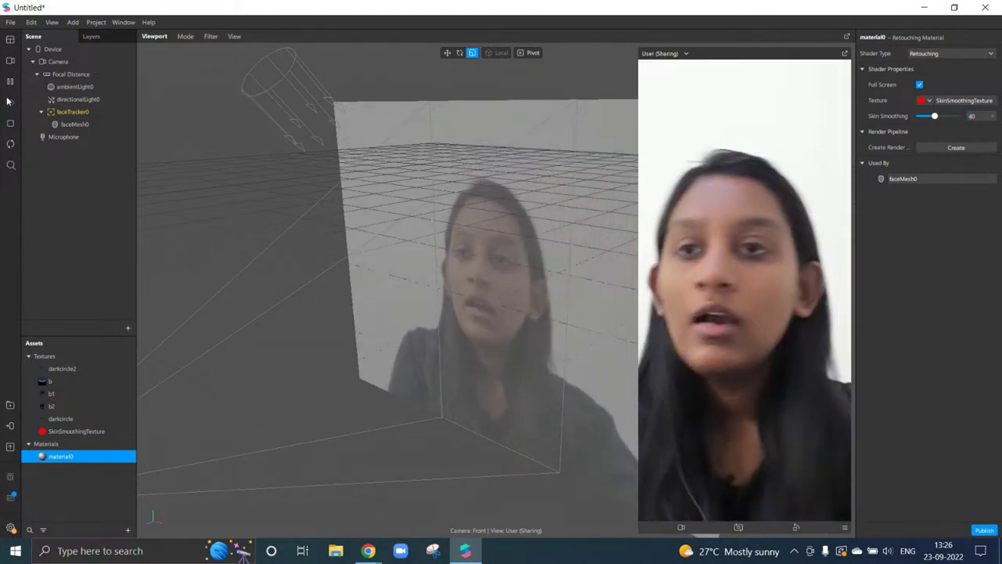
Rename the face mesh as retocuh1 and its retouching material as retouch1
{"action": "left_click", "coordinate": [77, 129]}
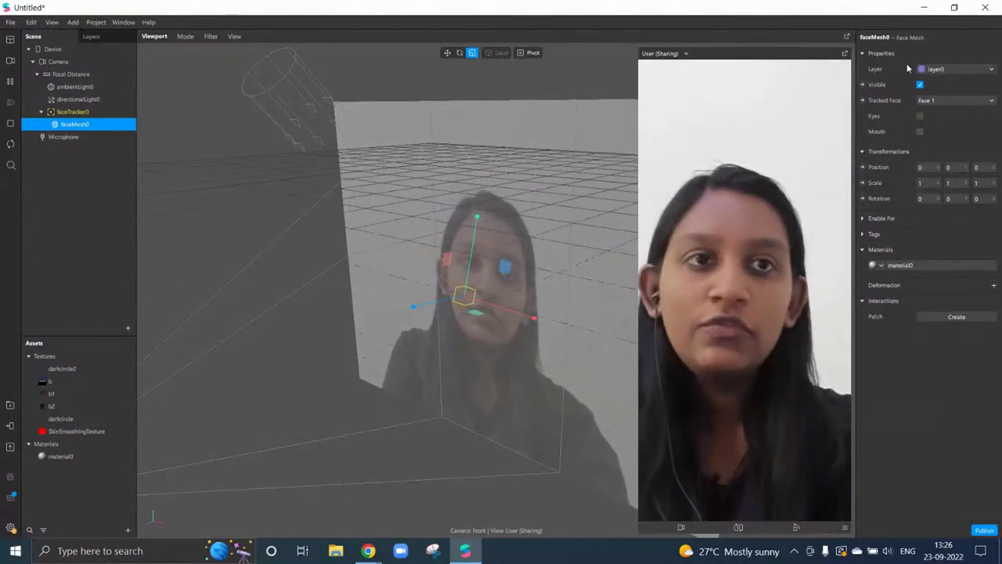
{"action": "double_click", "coordinate": [875, 39]}
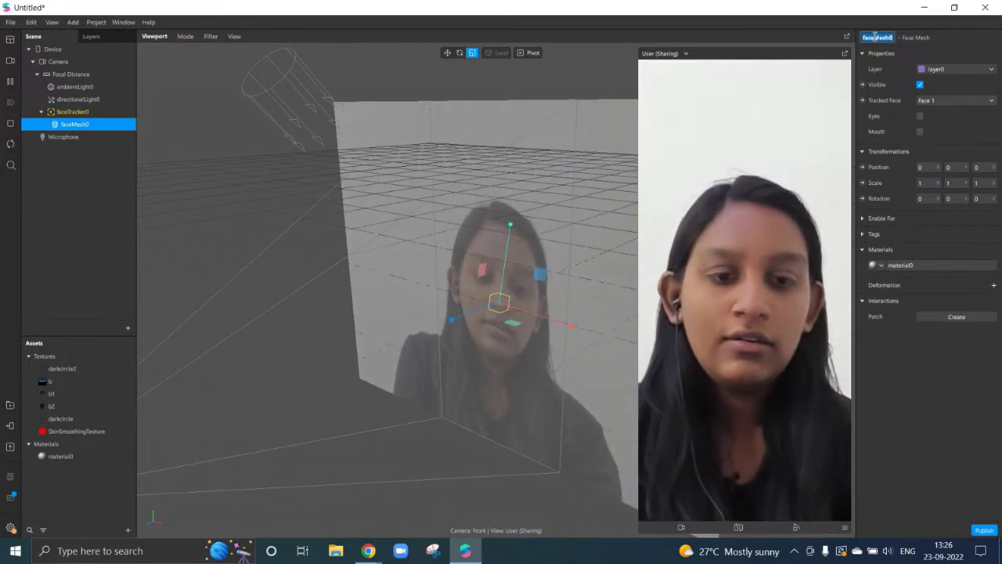
{"action": "key", "text": "BackSpace"}
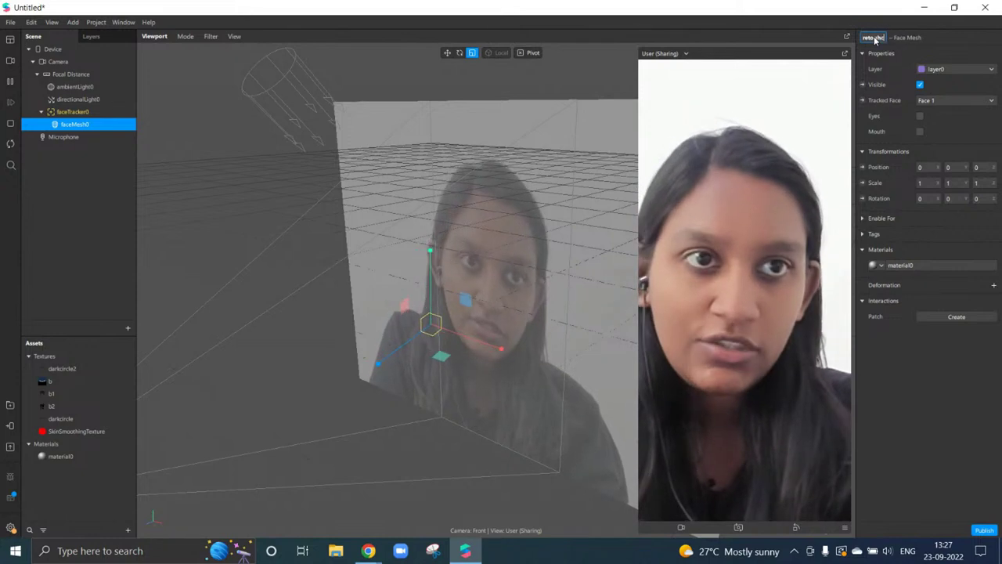
{"action": "key", "text": "BackSpace"}
{"action": "key", "text": "BackSpace"}
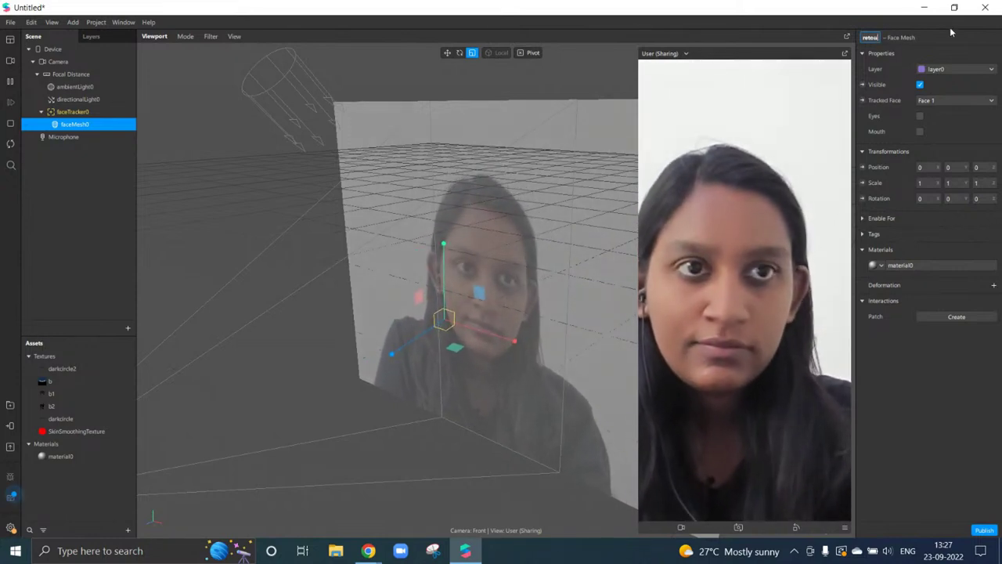
{"action": "type", "text": "ch1"}
{"action": "key", "text": "Return"}
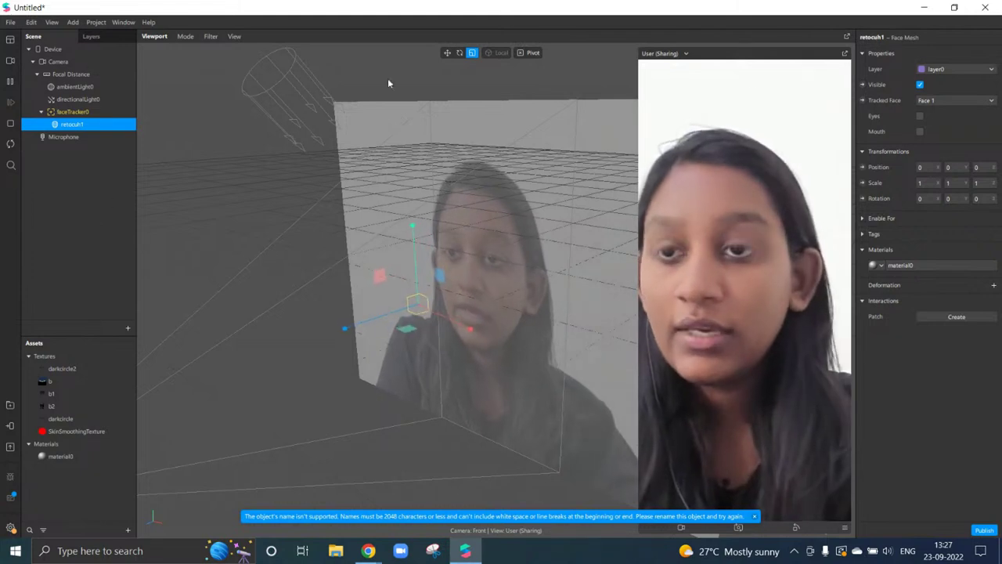
{"action": "left_click", "coordinate": [922, 266]}
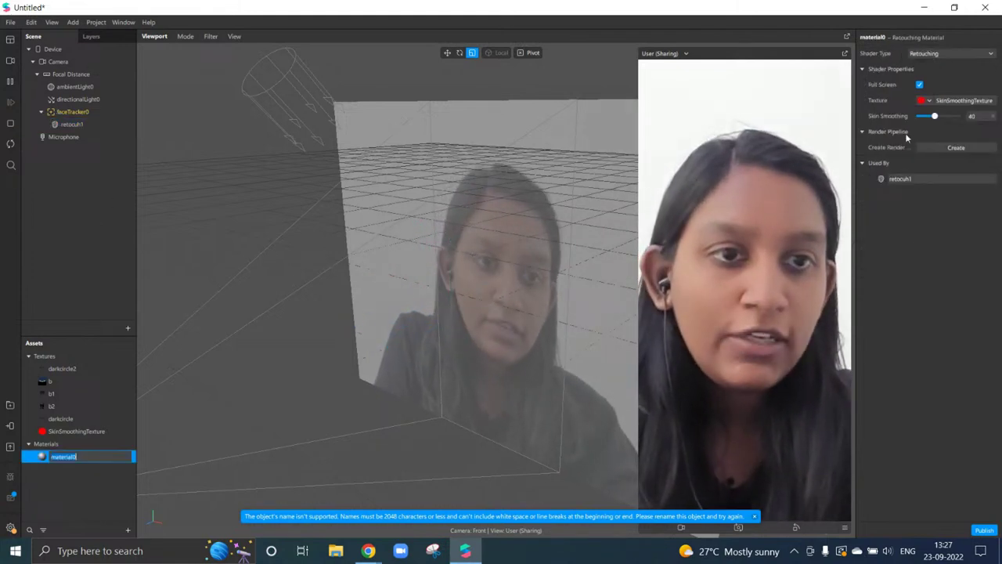
{"action": "left_click", "coordinate": [875, 38]}
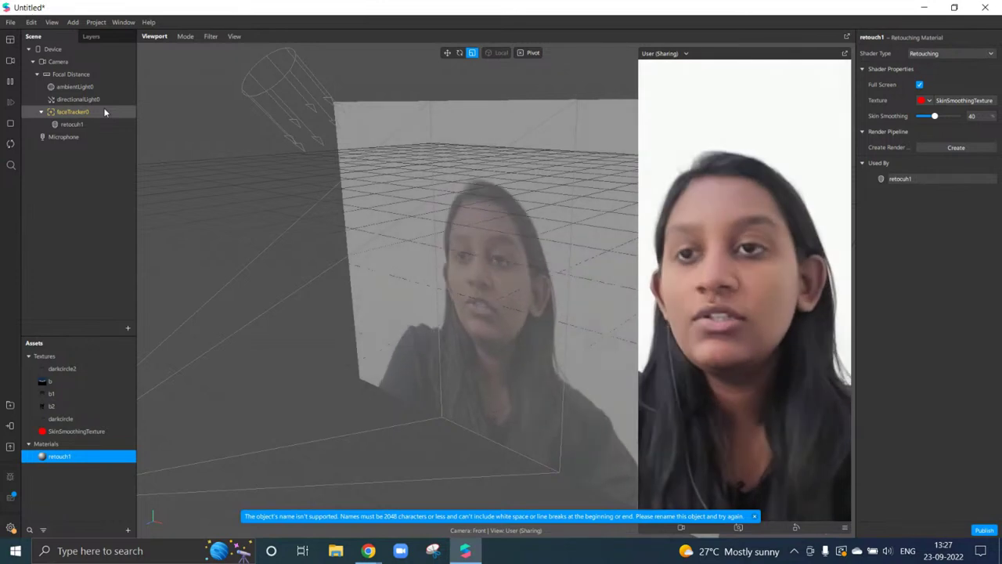
Duplicate the retocuh1 face mesh under the face tracker and rename the copy as dark circle
{"action": "left_click", "coordinate": [91, 129]}
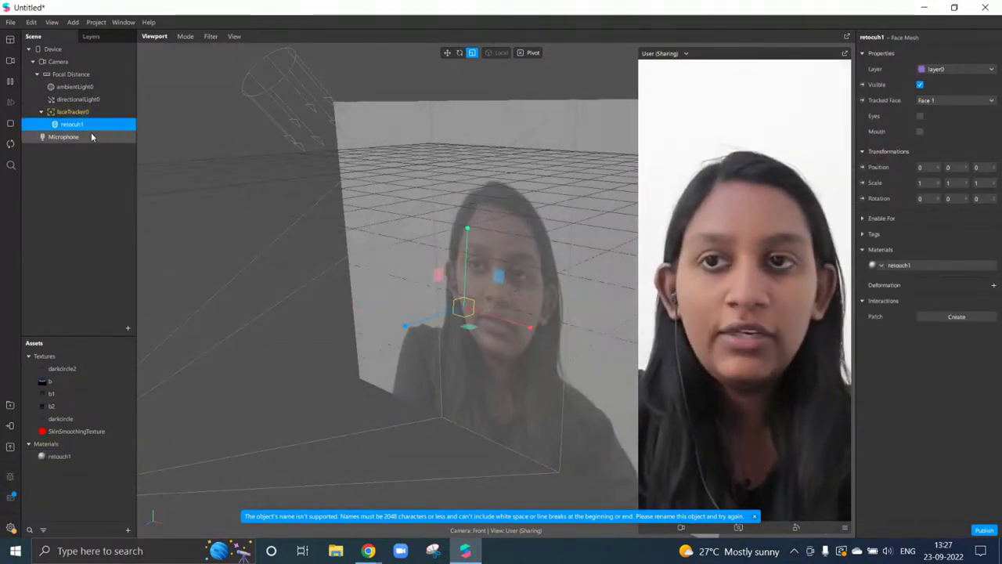
{"action": "right_click", "coordinate": [85, 125]}
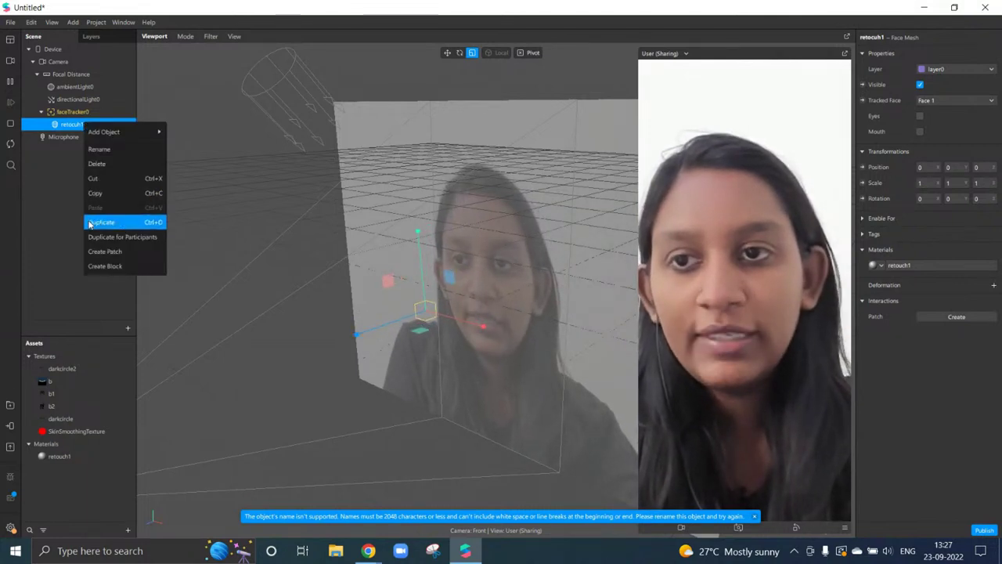
{"action": "key", "text": "Return"}
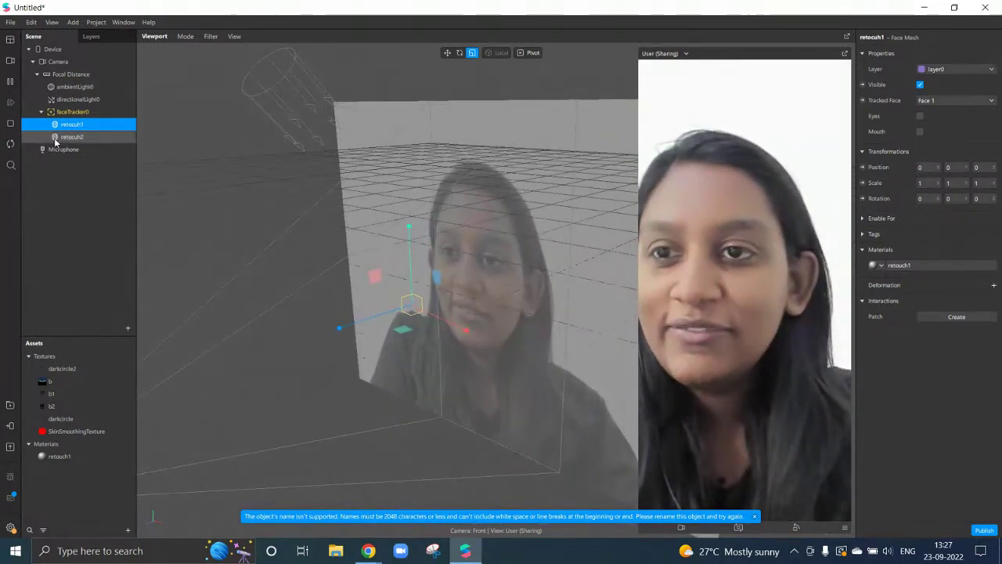
{"action": "left_click", "coordinate": [71, 137]}
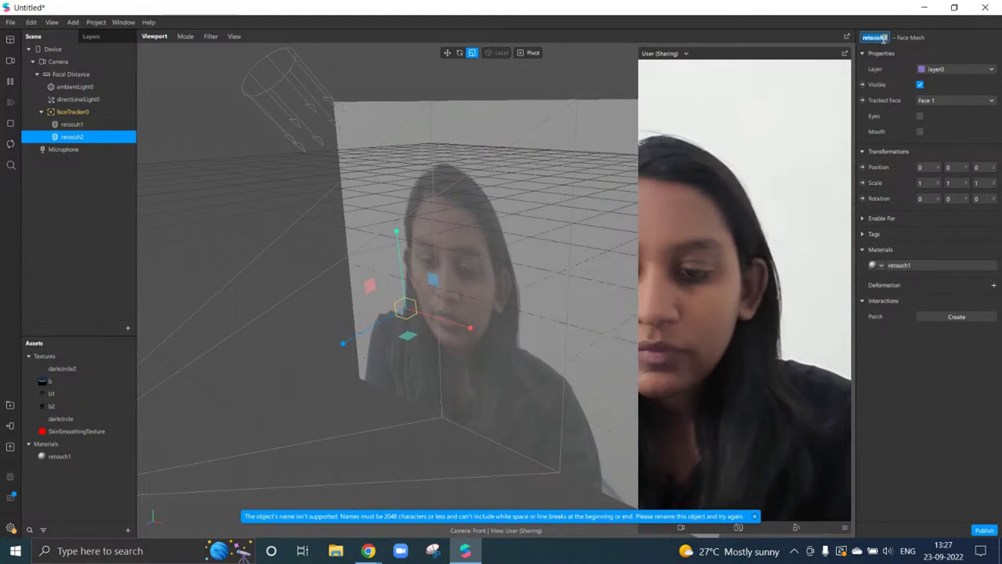
{"action": "left_click", "coordinate": [883, 39]}
{"action": "type", "text": "dark c"}
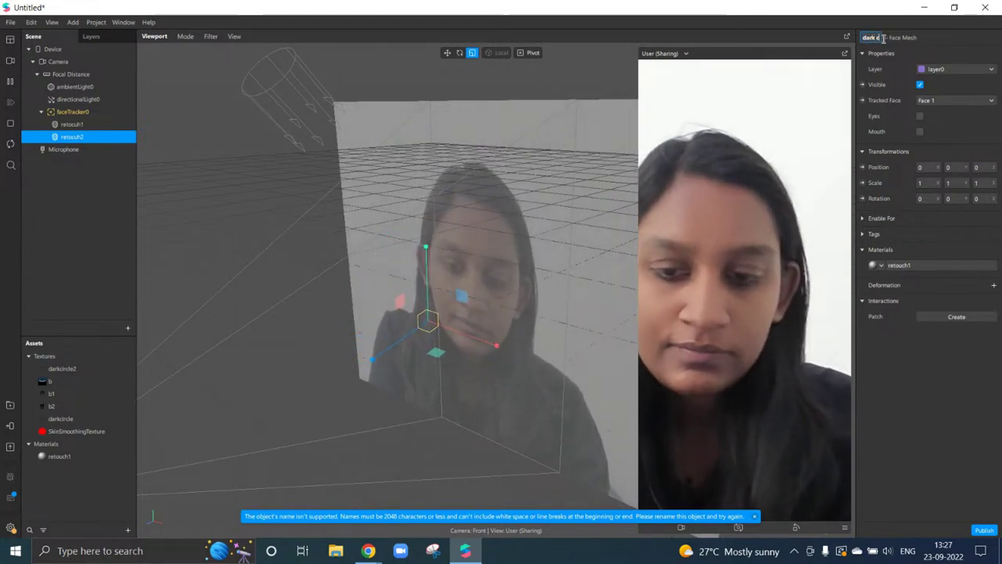
{"action": "type", "text": "ircle"}
{"action": "key", "text": "Return"}
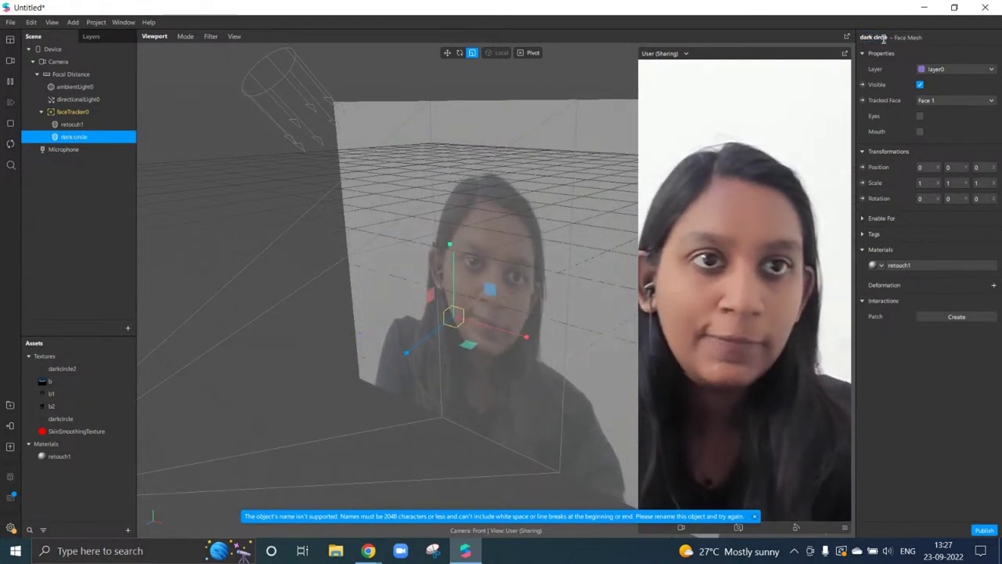
Replace the dark circle mesh's retouch1 material with a newly created material and open its properties
{"action": "left_click", "coordinate": [910, 265]}
{"action": "left_click", "coordinate": [900, 291]}
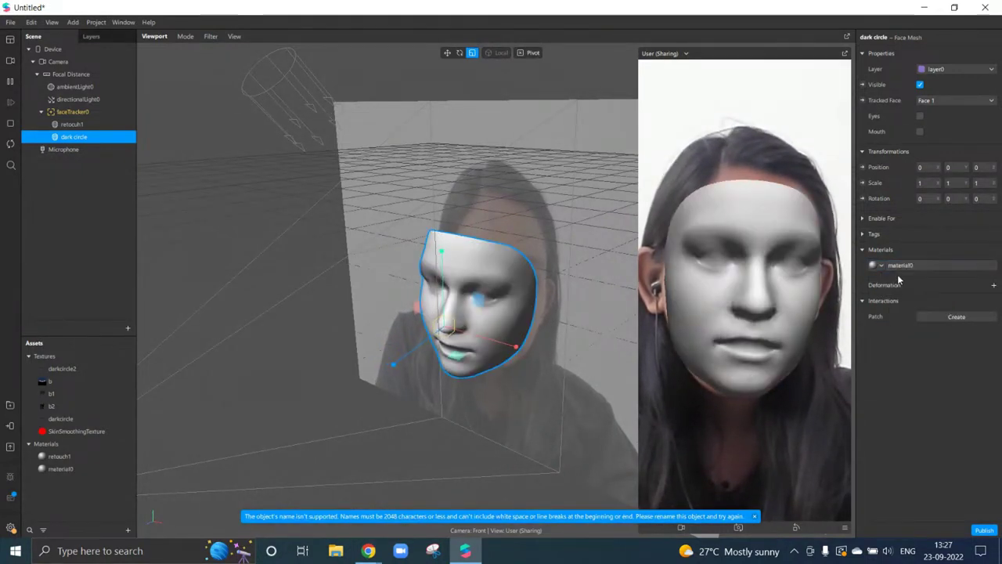
{"action": "left_click", "coordinate": [897, 267]}
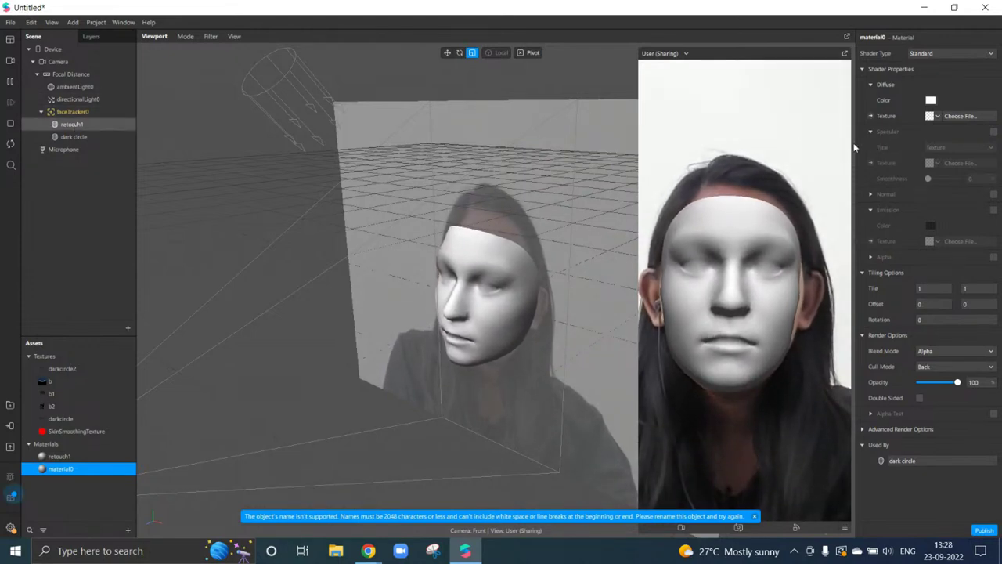
Enable the Eyes and Mouth options on both the retocuh1 and dark circle face meshes
{"action": "left_click", "coordinate": [71, 124]}
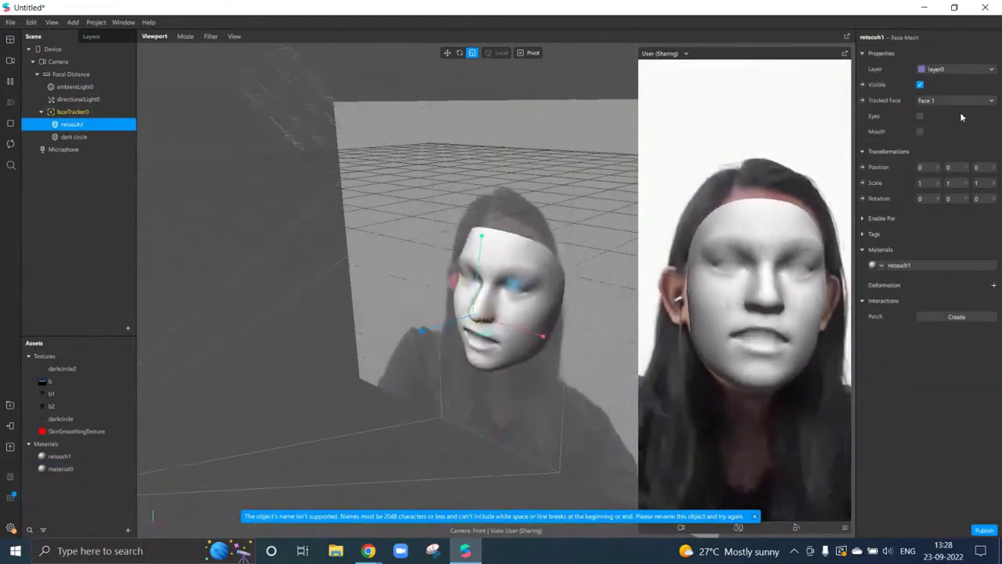
{"action": "left_click", "coordinate": [920, 115]}
{"action": "left_click", "coordinate": [920, 131]}
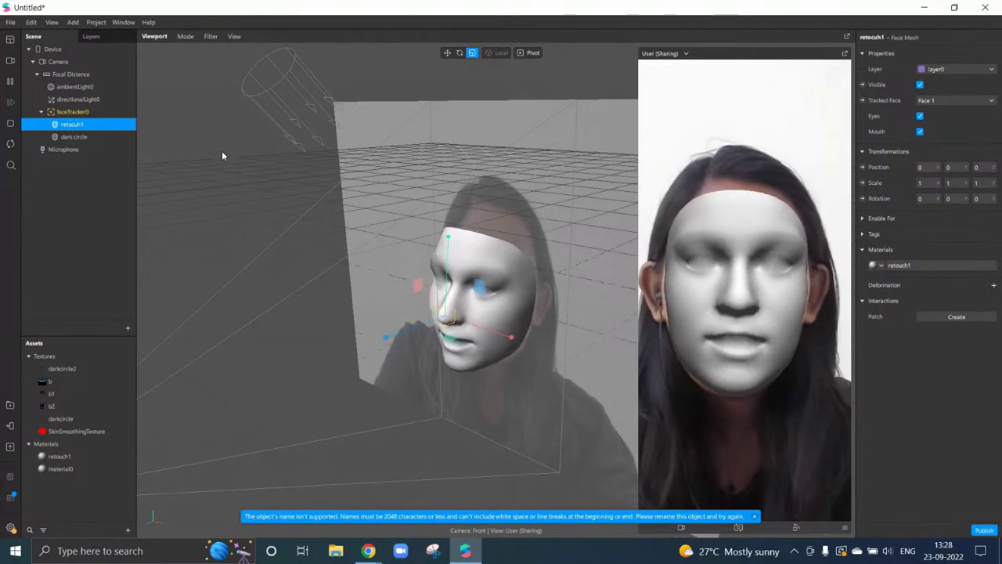
{"action": "left_click", "coordinate": [74, 137]}
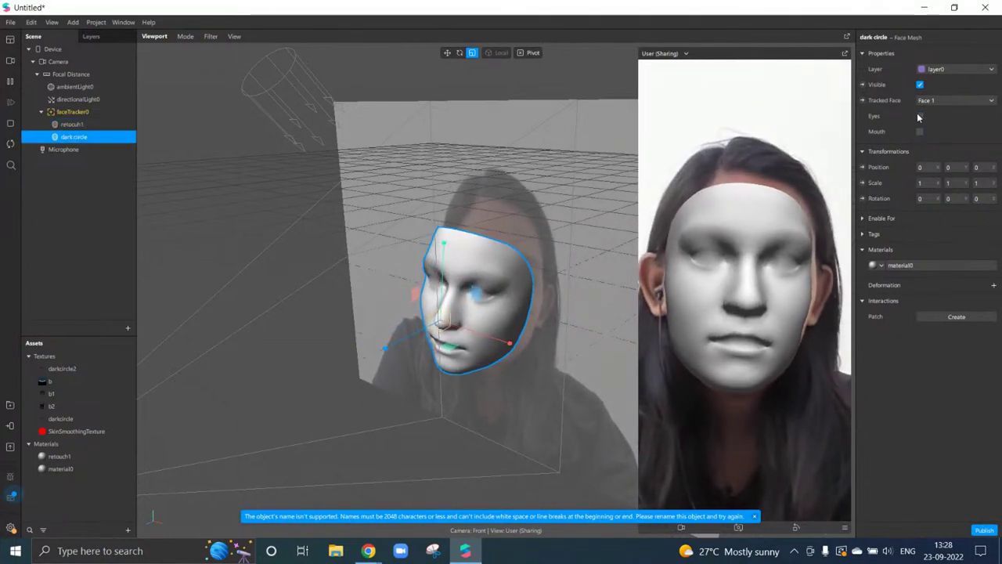
{"action": "left_click", "coordinate": [920, 116]}
{"action": "left_click", "coordinate": [920, 132]}
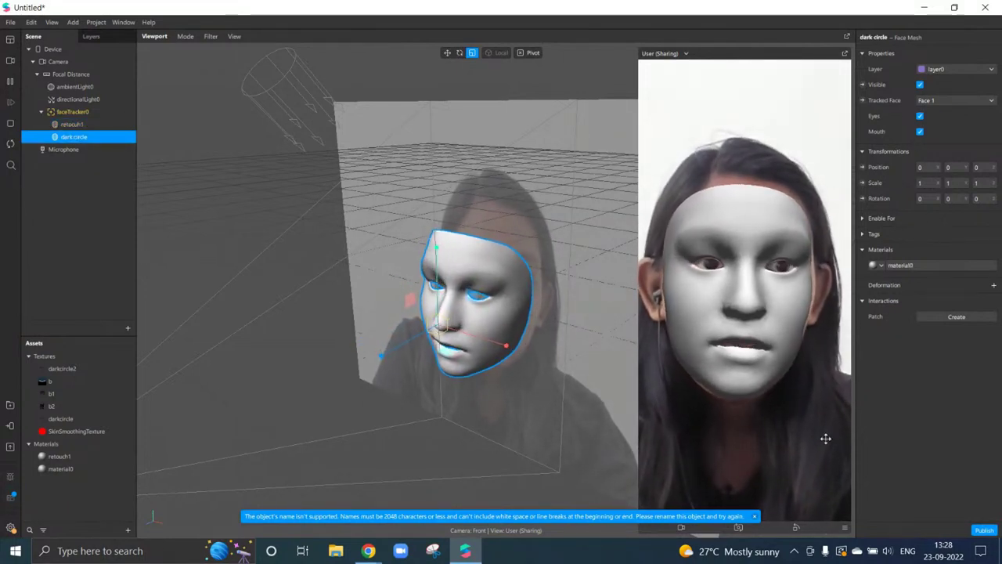
Try orange, magenta, blue and purple colours on the ambient light, then discard the colour change
{"action": "left_click", "coordinate": [89, 88]}
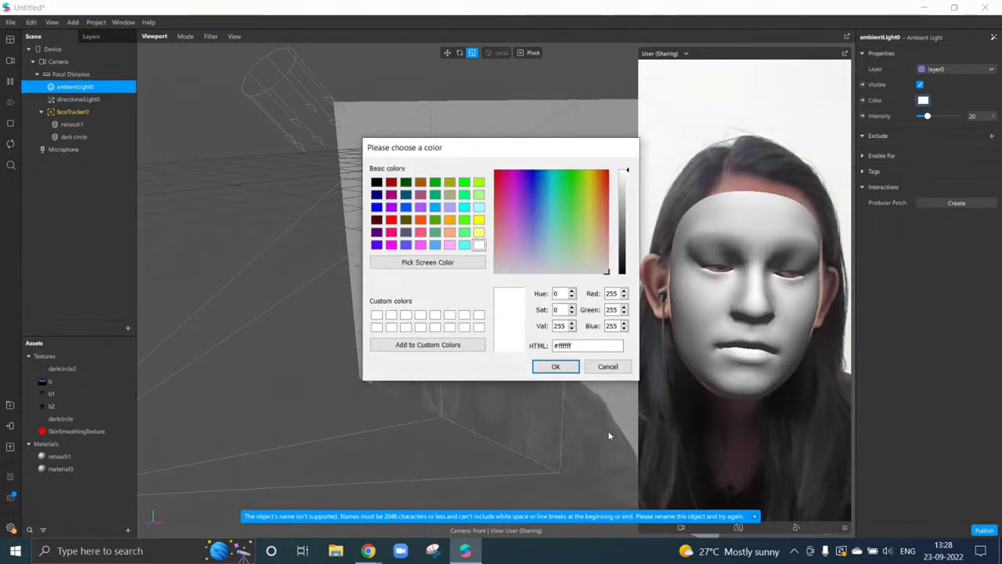
{"action": "left_click", "coordinate": [425, 246]}
{"action": "left_click", "coordinate": [421, 222]}
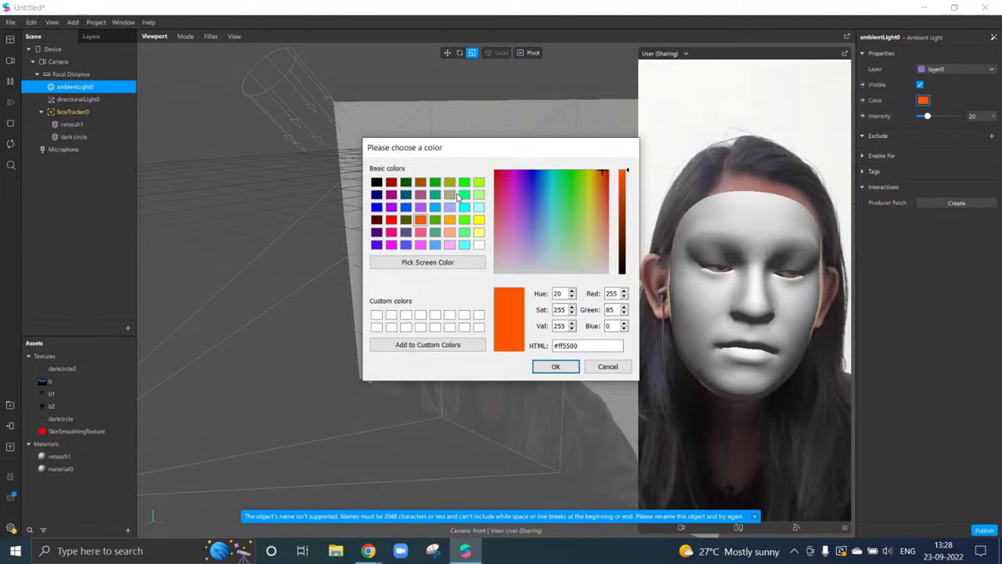
{"action": "left_click", "coordinate": [453, 196]}
{"action": "left_click", "coordinate": [391, 194]}
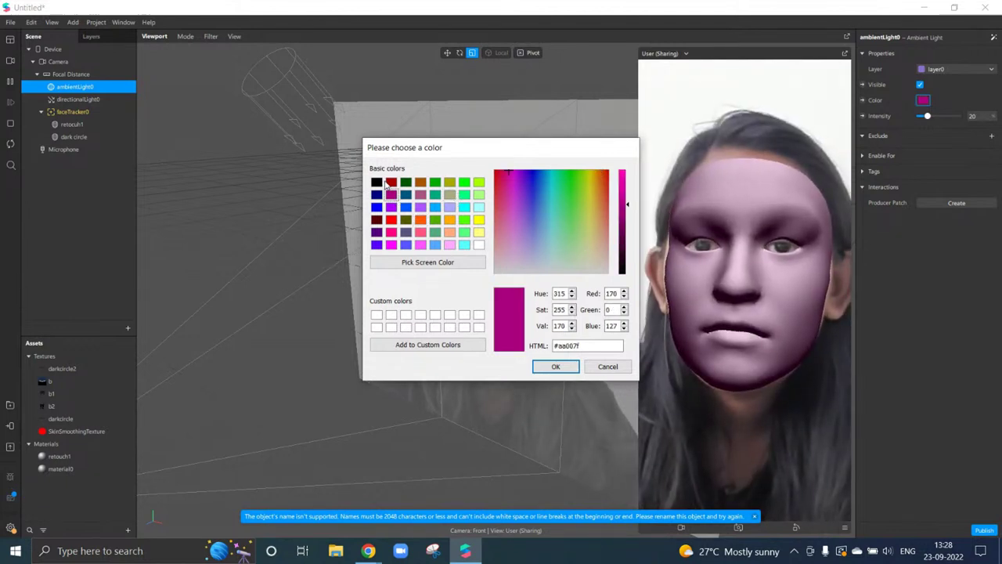
{"action": "left_click", "coordinate": [391, 181]}
{"action": "left_click", "coordinate": [376, 181]}
{"action": "left_click", "coordinate": [406, 207]}
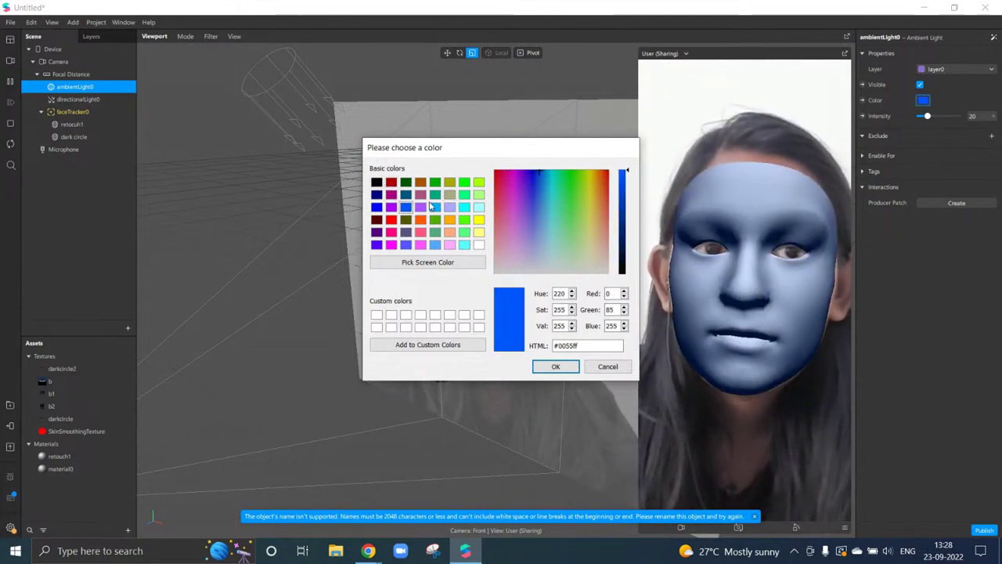
{"action": "left_click", "coordinate": [450, 195]}
{"action": "left_click", "coordinate": [530, 194]}
{"action": "left_click", "coordinate": [522, 171]}
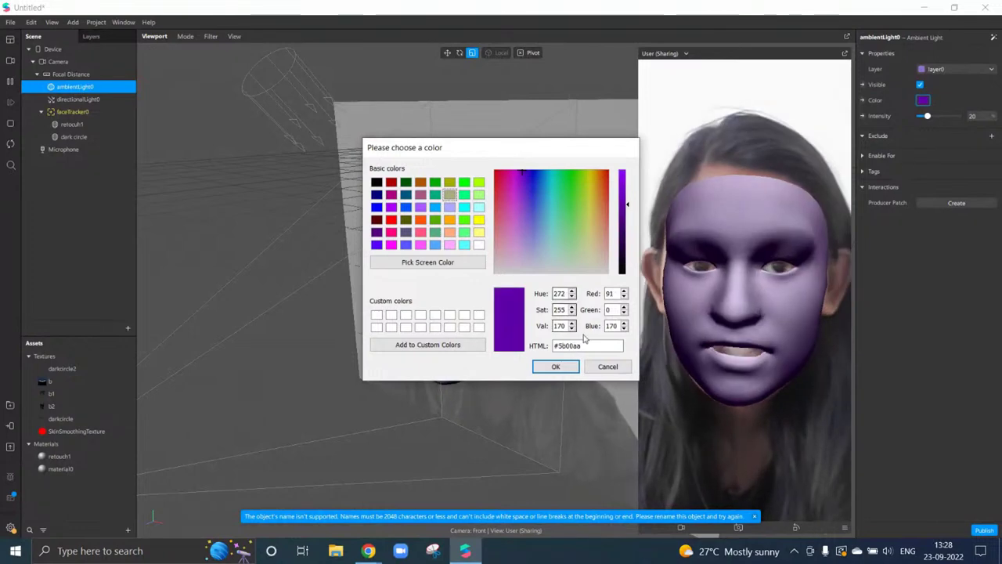
{"action": "left_click", "coordinate": [608, 366]}
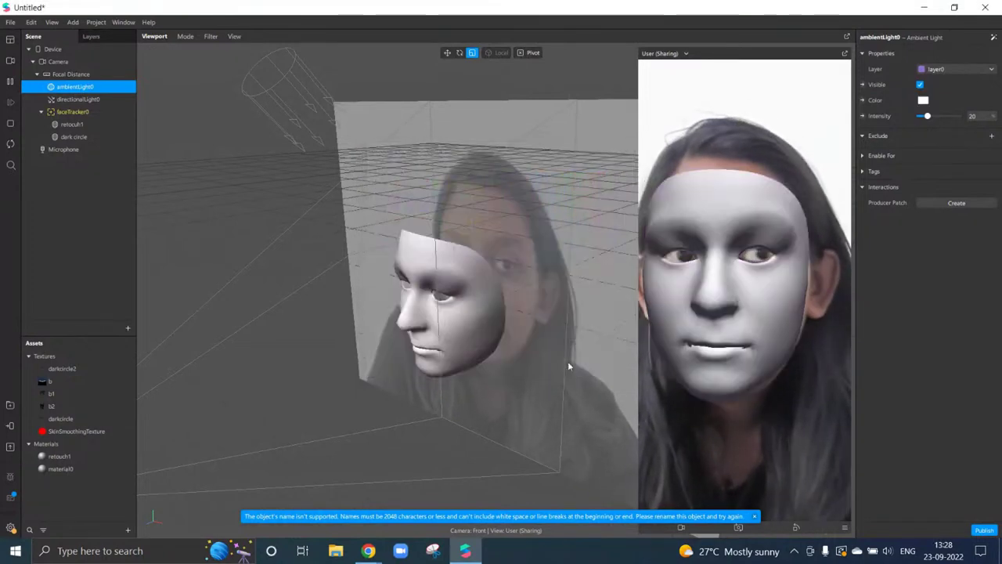
Set the shader type of the dark circle mesh's material to Flat
{"action": "left_click", "coordinate": [79, 469]}
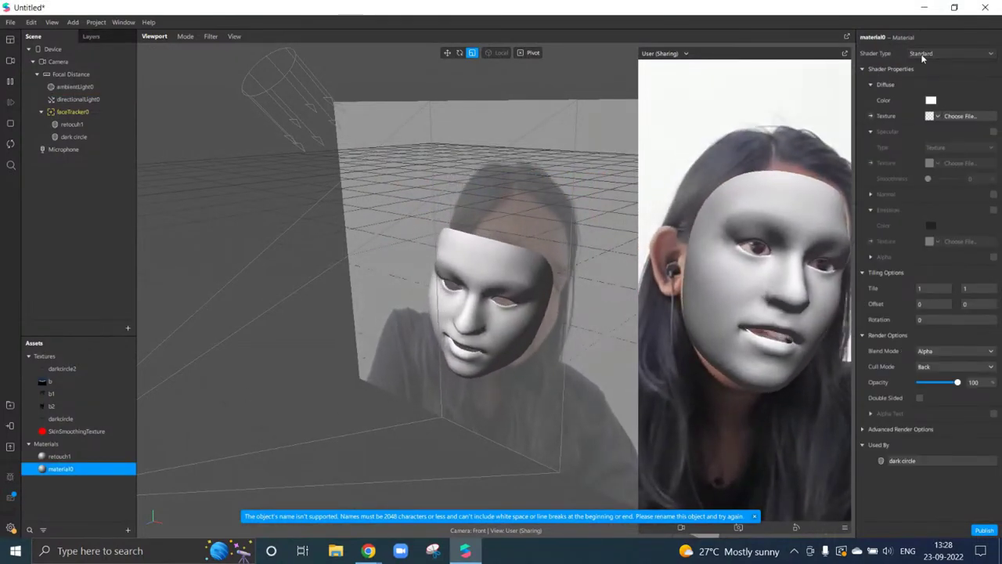
{"action": "left_click", "coordinate": [922, 56]}
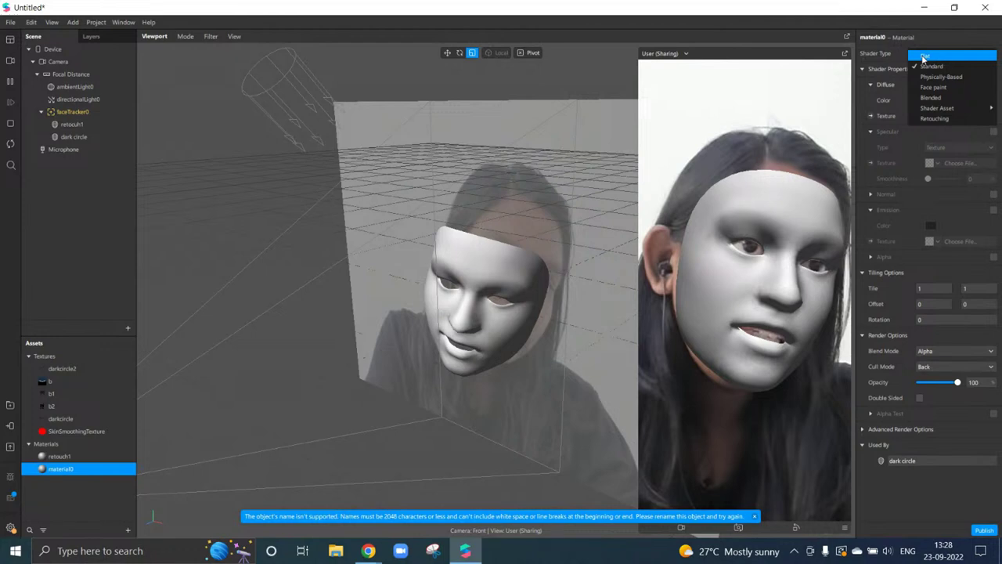
{"action": "left_click", "coordinate": [924, 56]}
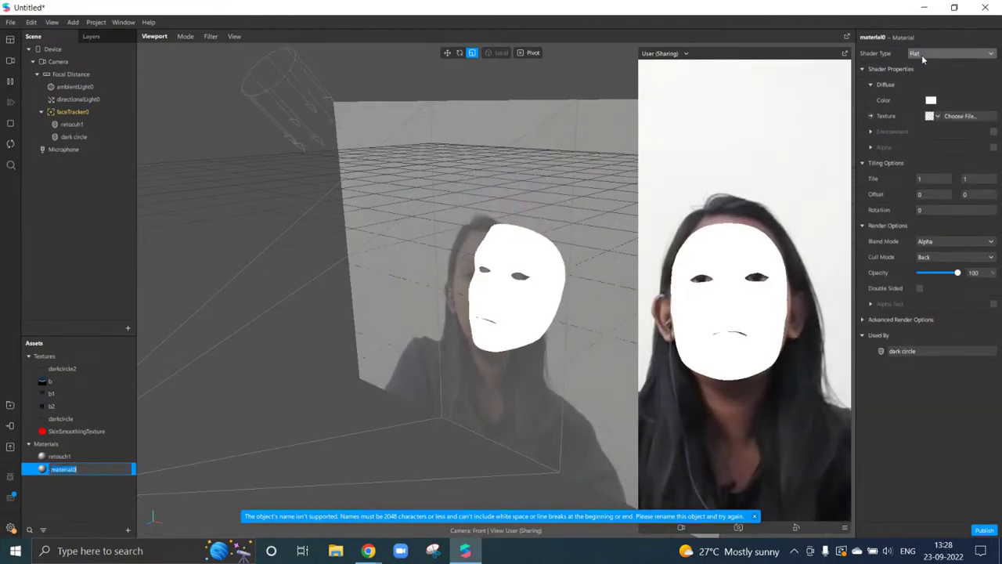
Try the light pink colour #ffc4c5 on the ambient light with the flat mask, then cancel the change
{"action": "left_click", "coordinate": [111, 86]}
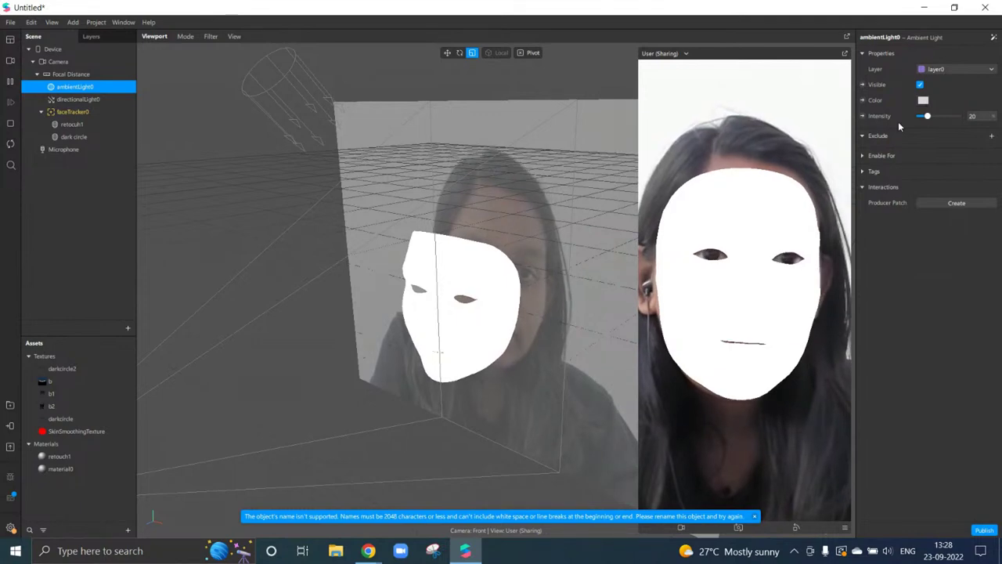
{"action": "left_click", "coordinate": [923, 101]}
{"action": "left_click_drag", "start_coordinate": [576, 205], "coordinate": [479, 251]}
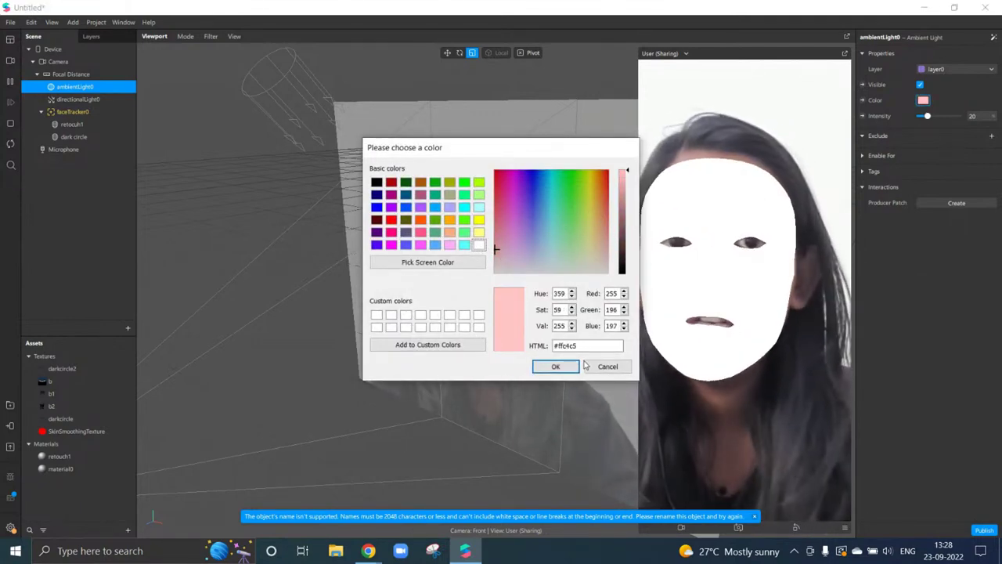
{"action": "left_click", "coordinate": [608, 367]}
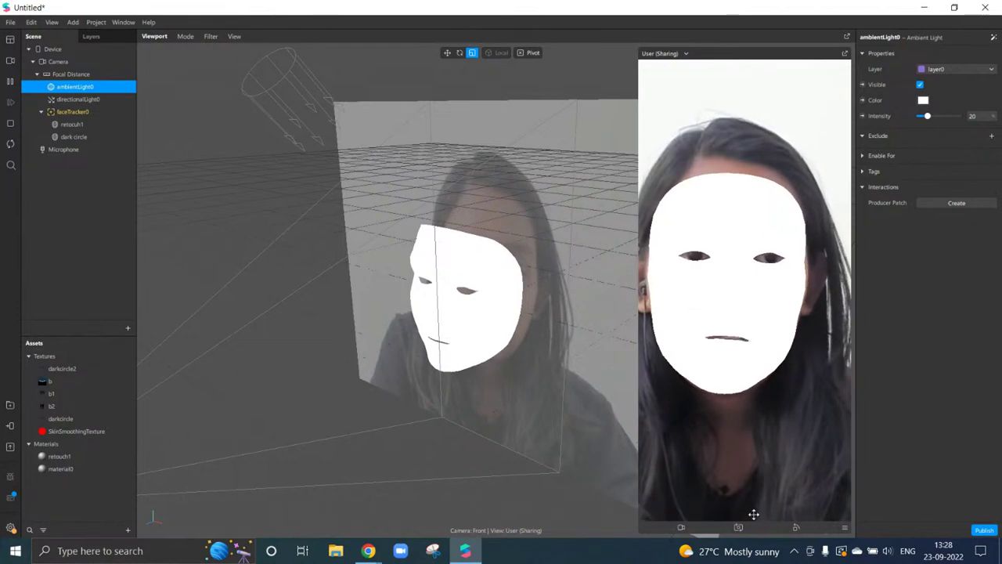
Keep the dark circle mesh's material on the Flat shader and apply the darkcircle texture to it
{"action": "left_click", "coordinate": [58, 137]}
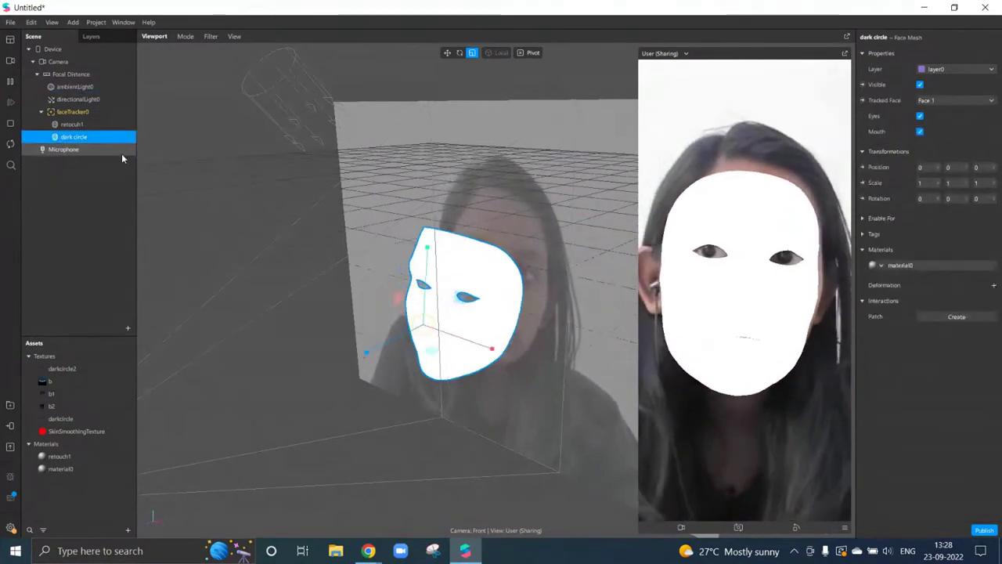
{"action": "left_click", "coordinate": [918, 266]}
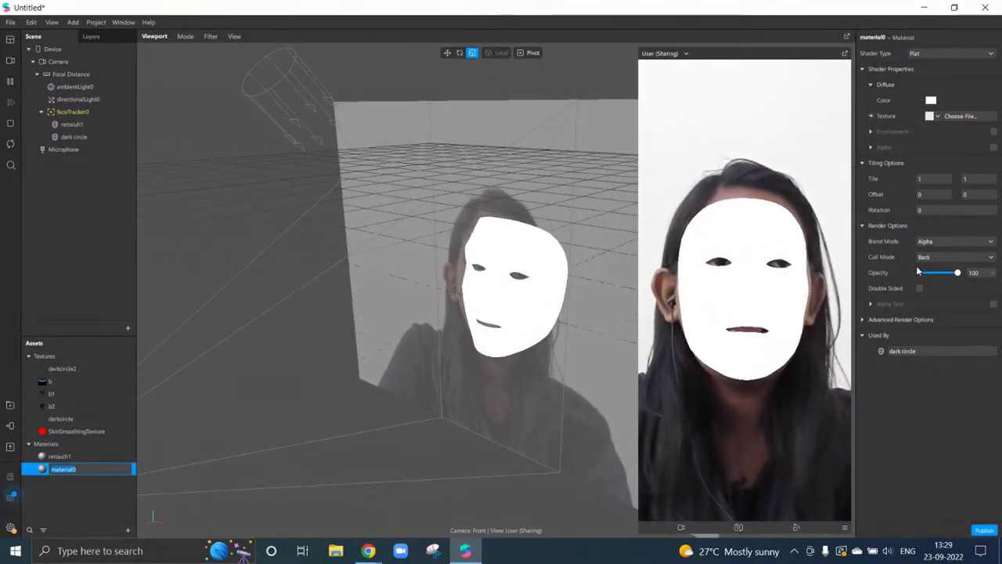
{"action": "key", "text": "Return"}
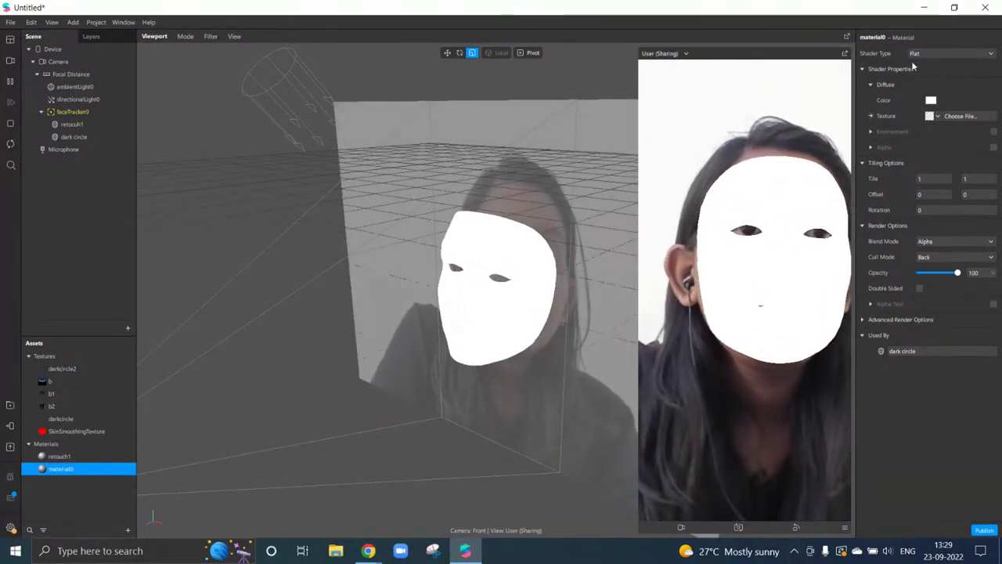
{"action": "left_click", "coordinate": [954, 54]}
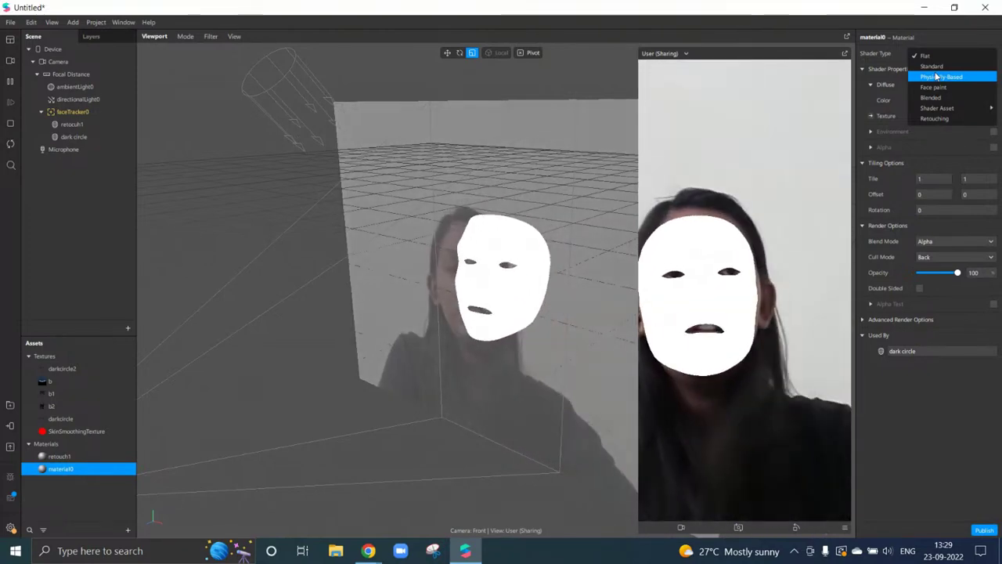
{"action": "left_click", "coordinate": [898, 137]}
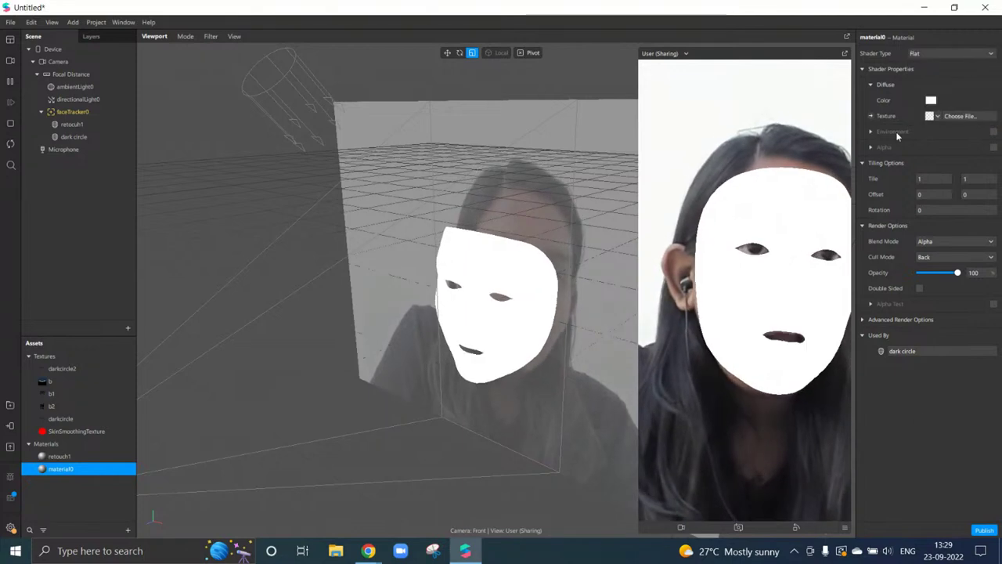
{"action": "left_click", "coordinate": [935, 117]}
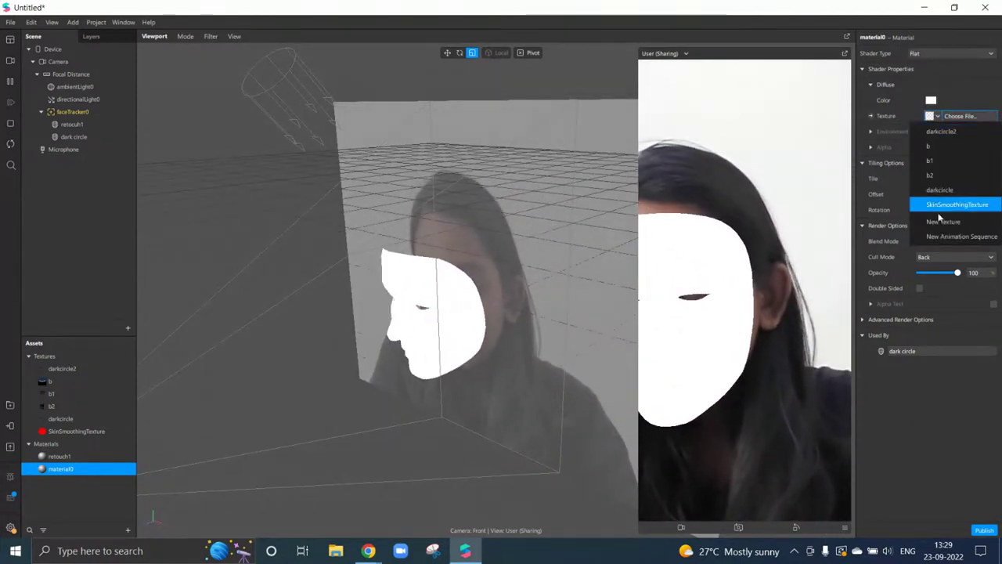
{"action": "left_click", "coordinate": [939, 190]}
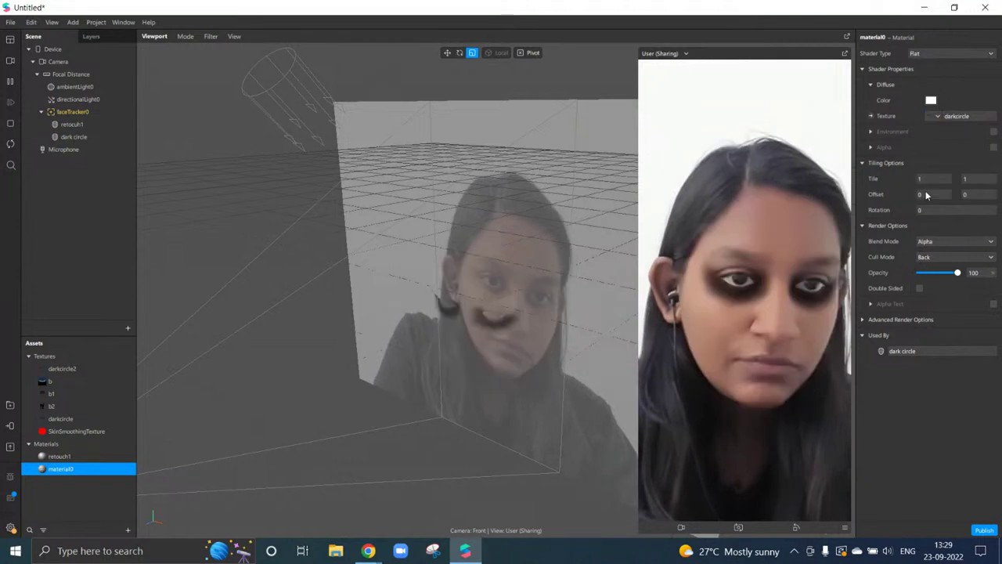
Try the Multiply blend mode on the dark circle material, lower its opacity to 48%, and switch the blend mode to Add
{"action": "left_click", "coordinate": [923, 241]}
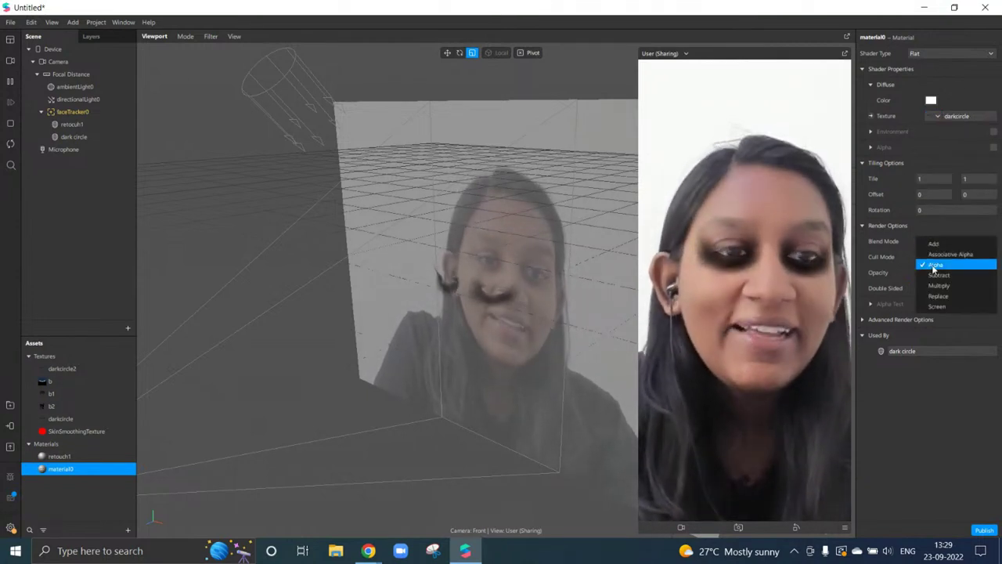
{"action": "left_click", "coordinate": [942, 285]}
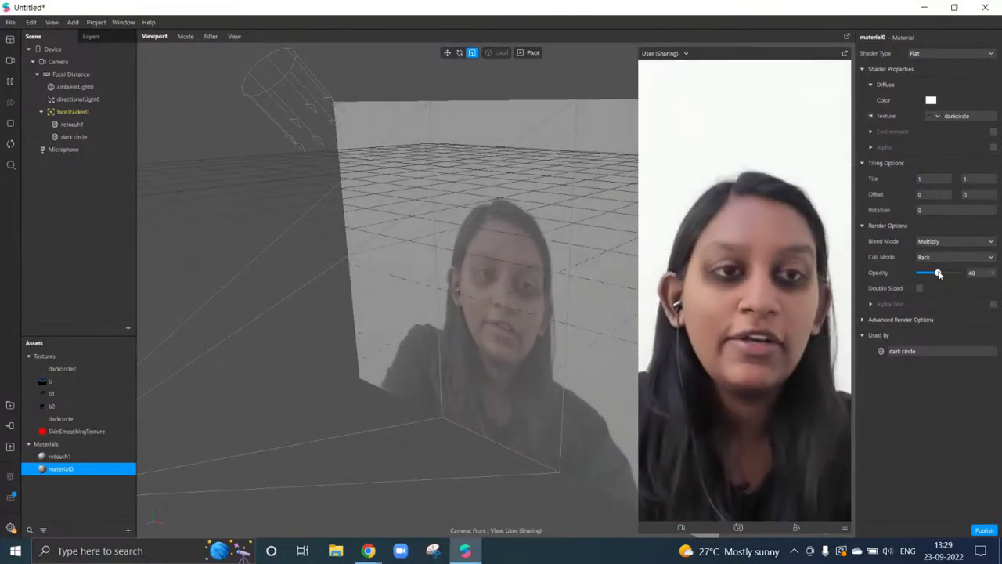
{"action": "left_click", "coordinate": [928, 241]}
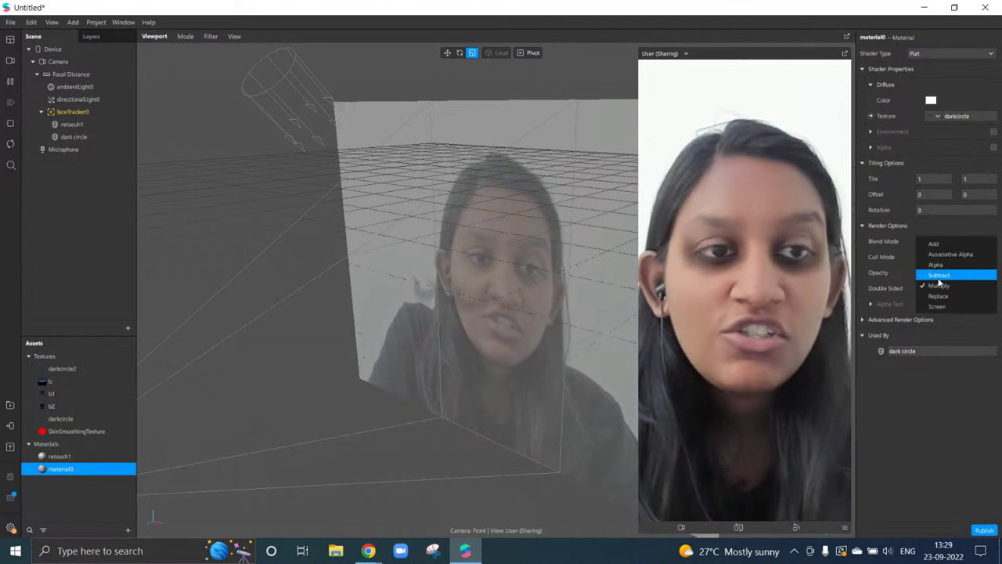
{"action": "left_click", "coordinate": [940, 245]}
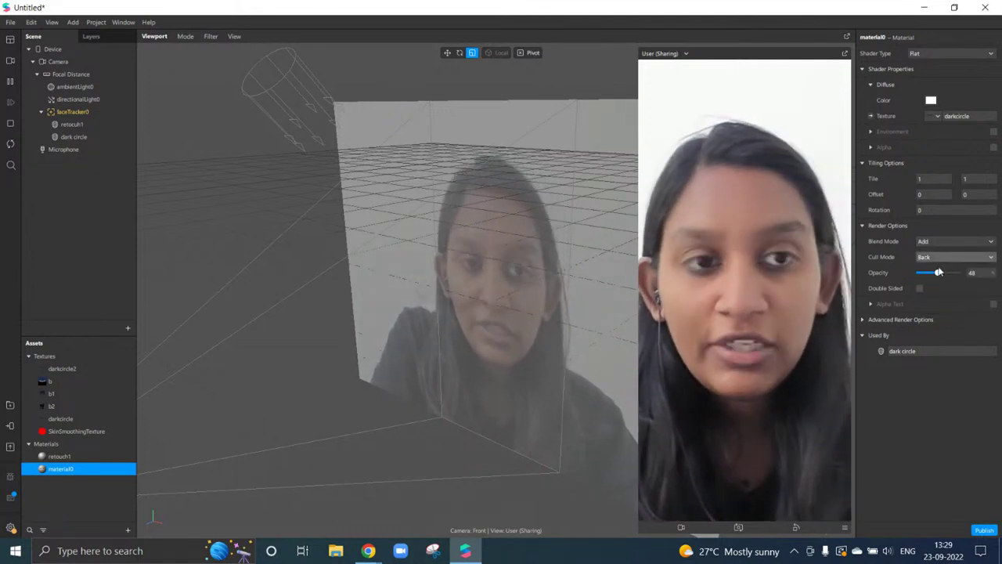
Try the Alpha and Replace blend modes on the dark circle mesh's material and settle on Multiply
{"action": "left_click", "coordinate": [935, 246]}
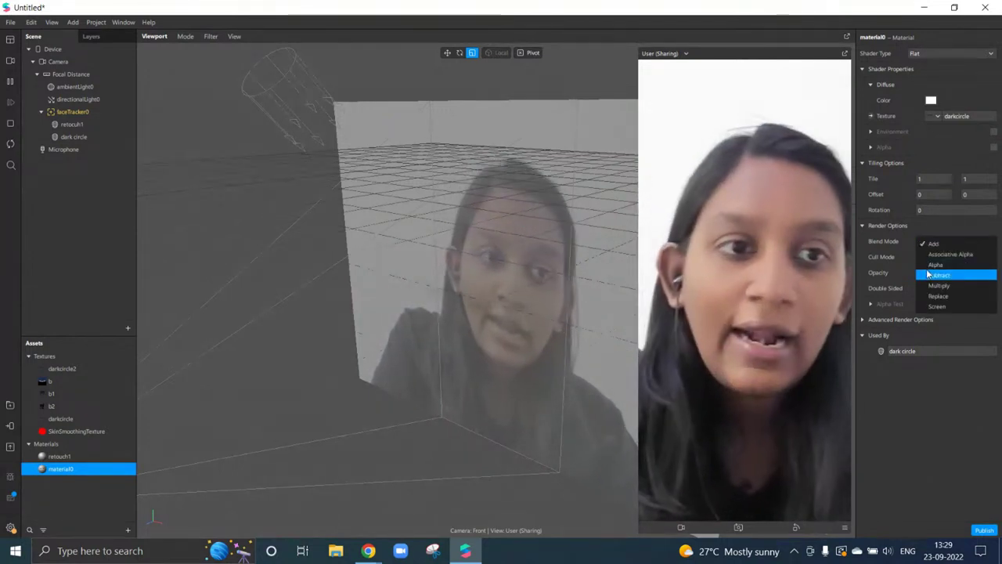
{"action": "left_click", "coordinate": [930, 241]}
{"action": "left_click", "coordinate": [930, 241]}
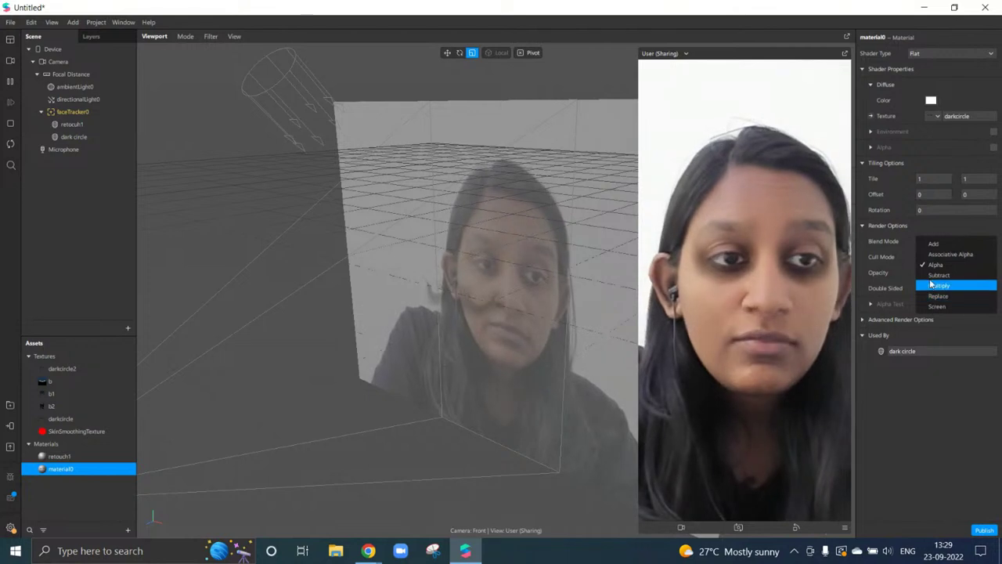
{"action": "left_click", "coordinate": [938, 285]}
{"action": "left_click", "coordinate": [936, 242]}
{"action": "left_click", "coordinate": [937, 295]}
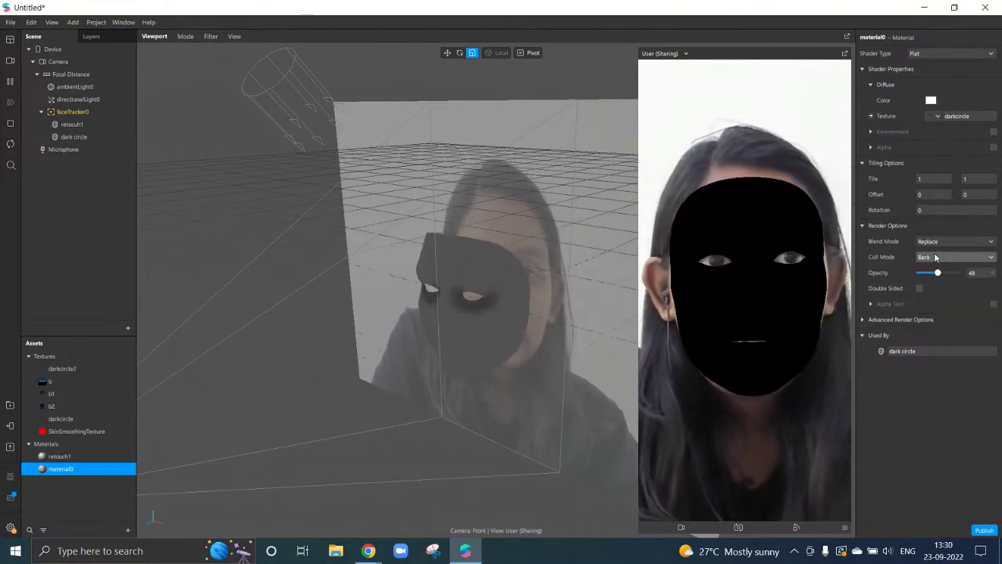
{"action": "left_click", "coordinate": [936, 242]}
{"action": "left_click", "coordinate": [934, 285]}
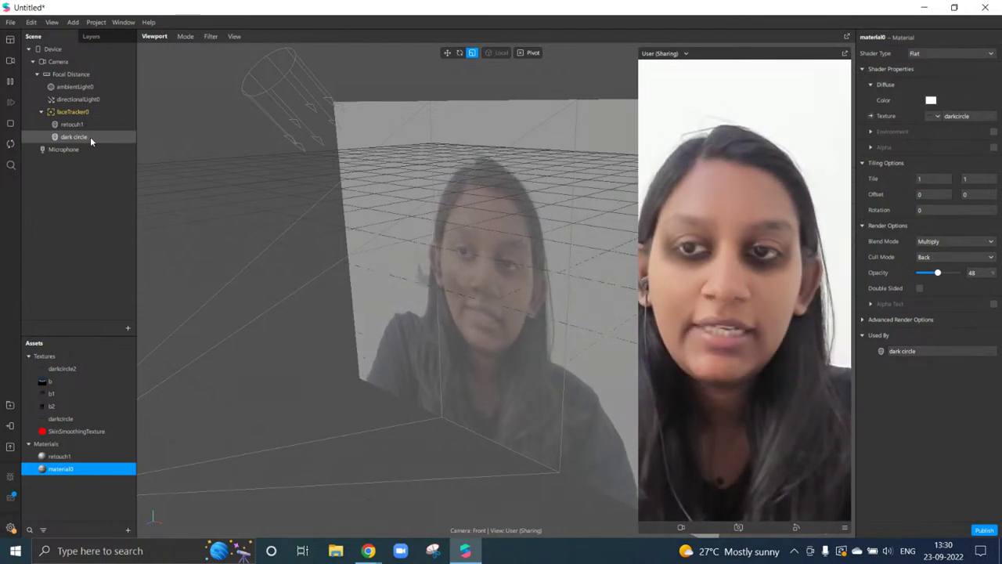
Open the material assigned to the dark circle mesh and rename it "dark circle"
{"action": "left_click", "coordinate": [90, 136]}
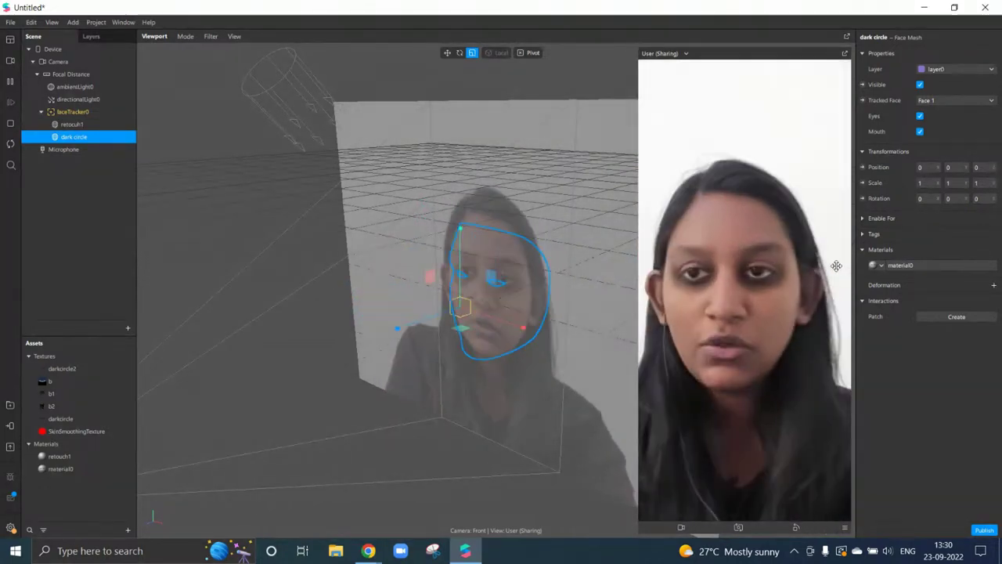
{"action": "left_click", "coordinate": [943, 265]}
{"action": "type", "text": "dark circle"}
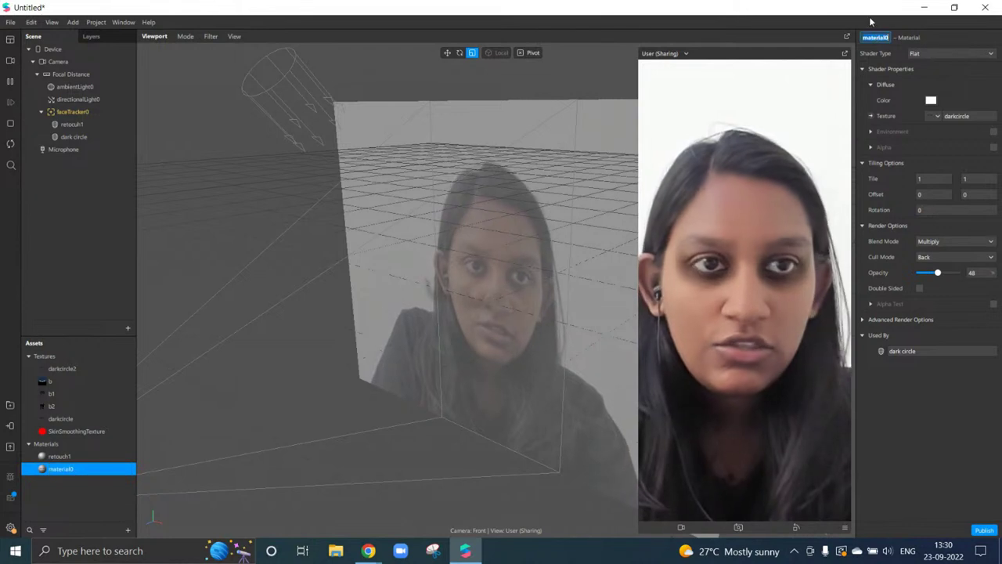
{"action": "key", "text": "Return"}
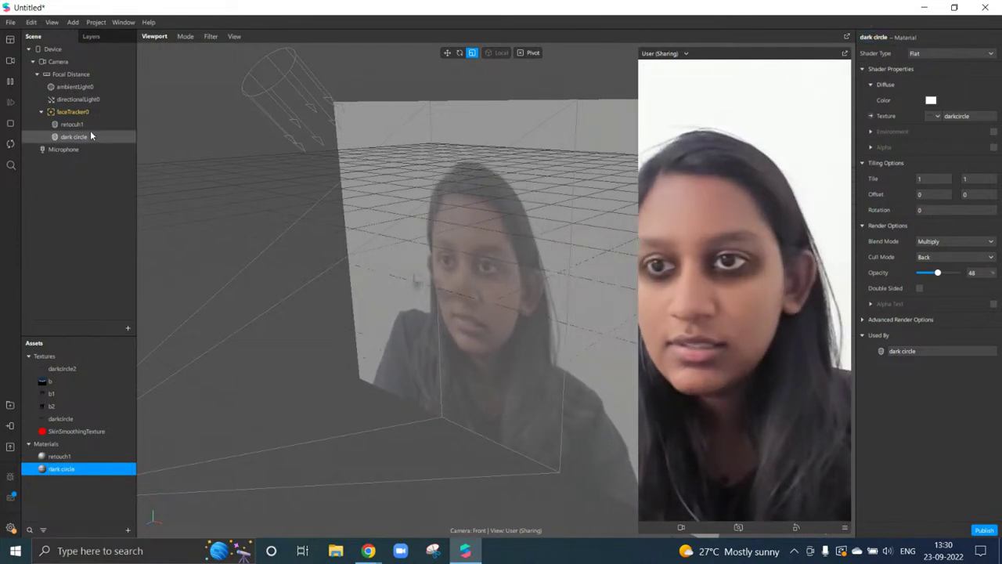
Duplicate the dark circle face mesh and assign a new material to the copy
{"action": "left_click", "coordinate": [90, 135]}
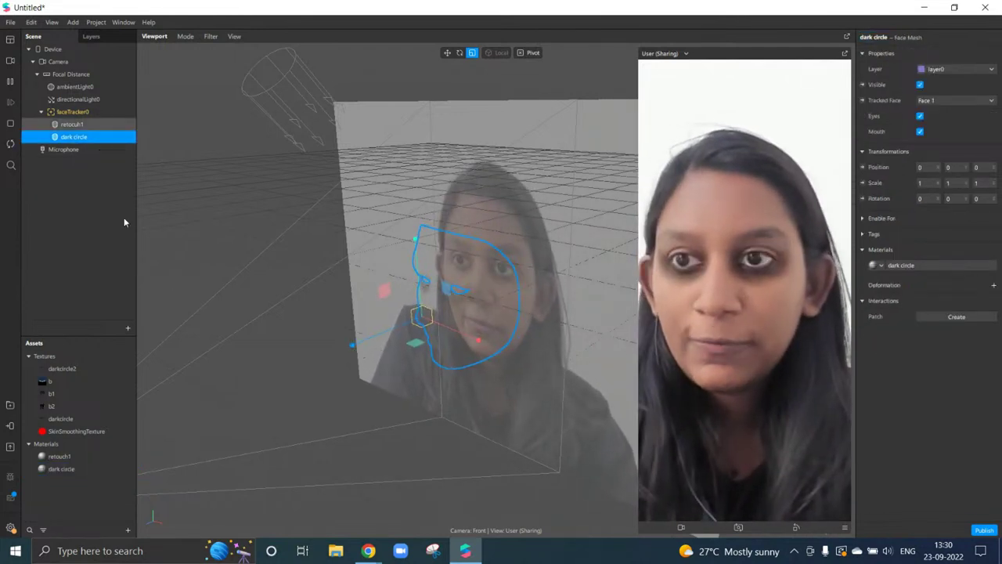
{"action": "key", "text": "ctrl+d"}
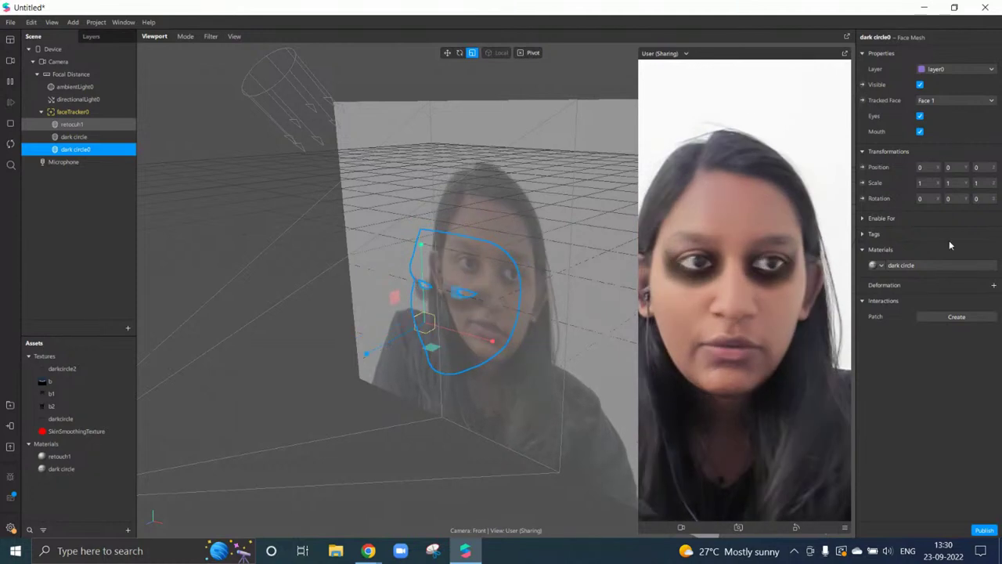
{"action": "left_click", "coordinate": [879, 265]}
{"action": "left_click", "coordinate": [889, 329]}
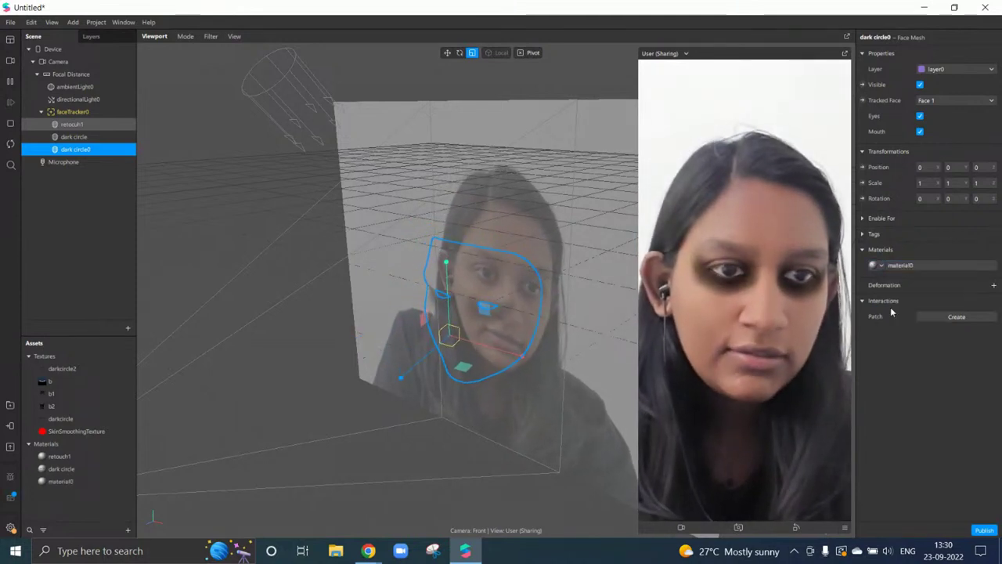
Set the duplicate mesh's new material to the Flat shader and apply the darkcircle2 texture to it
{"action": "left_click", "coordinate": [898, 266]}
{"action": "left_click", "coordinate": [917, 55]}
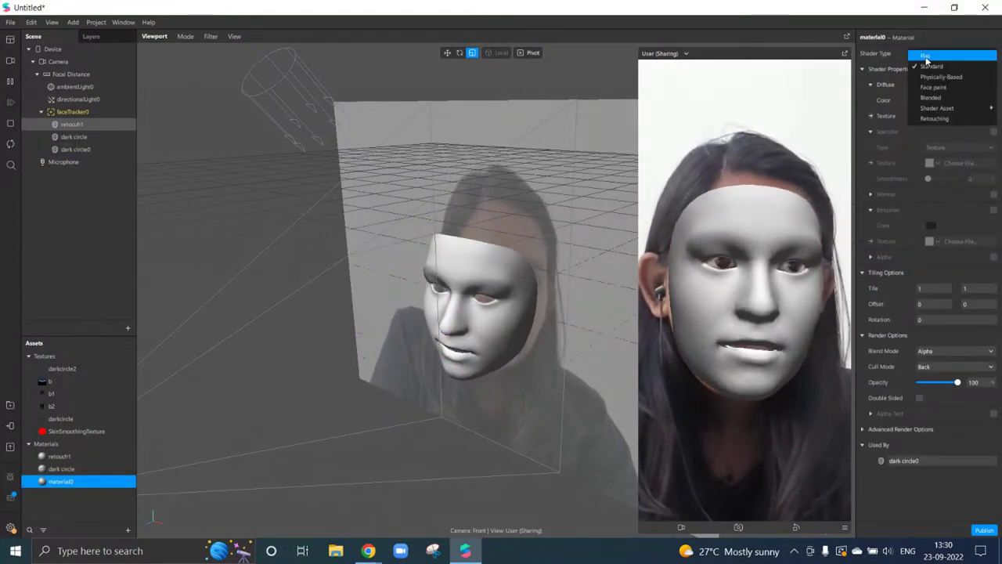
{"action": "left_click", "coordinate": [926, 59]}
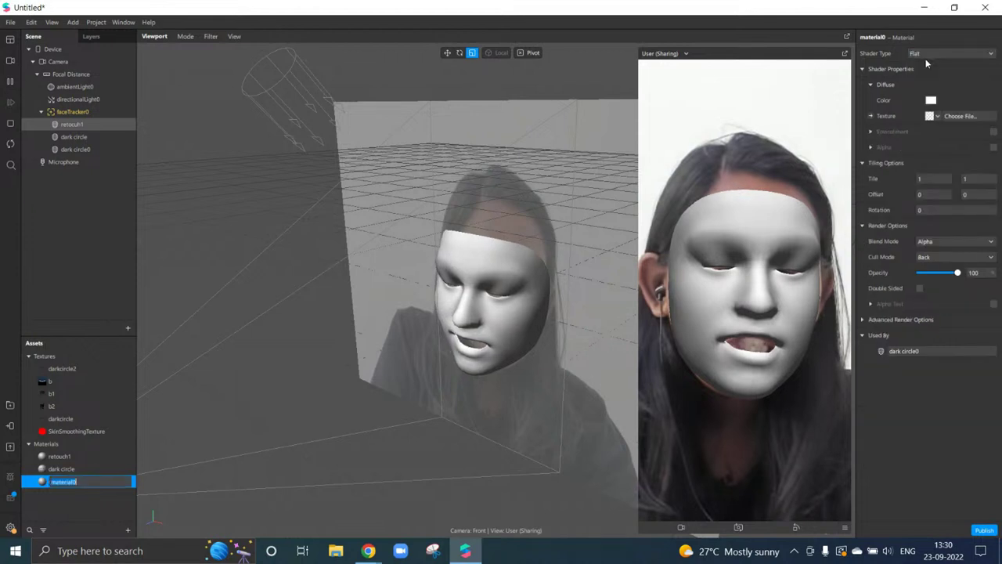
{"action": "left_click", "coordinate": [936, 118]}
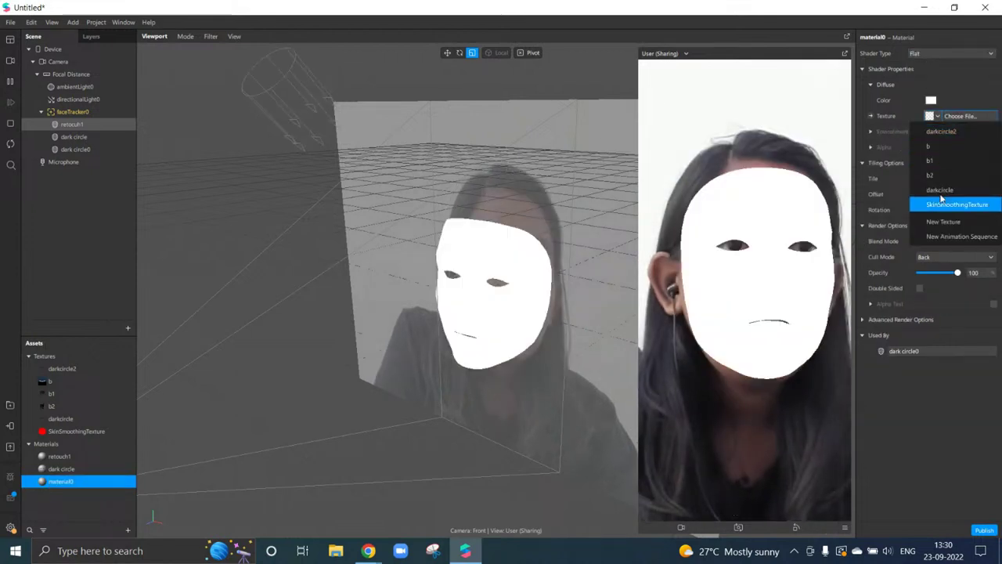
{"action": "left_click", "coordinate": [935, 133]}
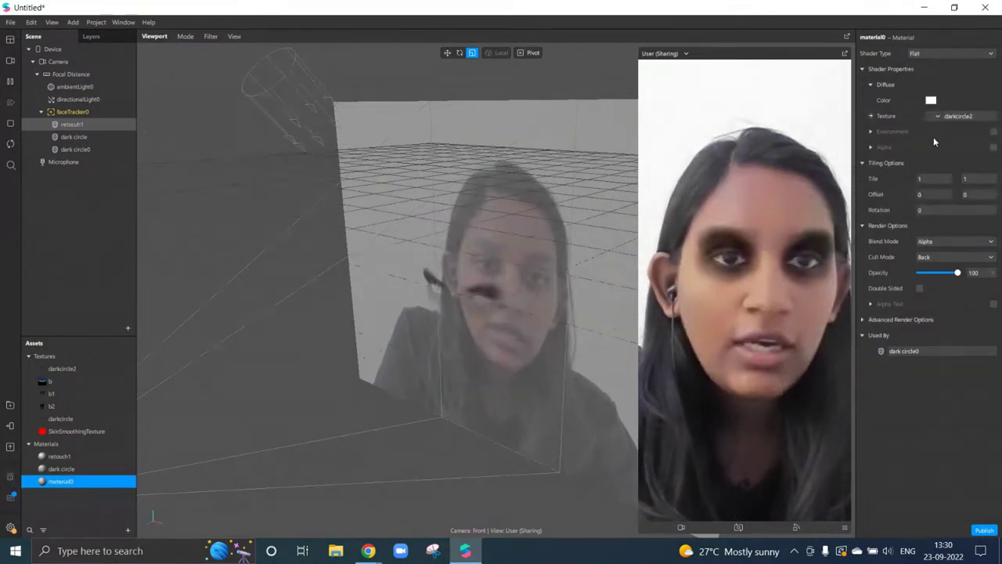
Set the darkcircle2-textured material's blend mode to Multiply and its opacity to 40%
{"action": "left_click", "coordinate": [950, 243]}
{"action": "left_click", "coordinate": [939, 285]}
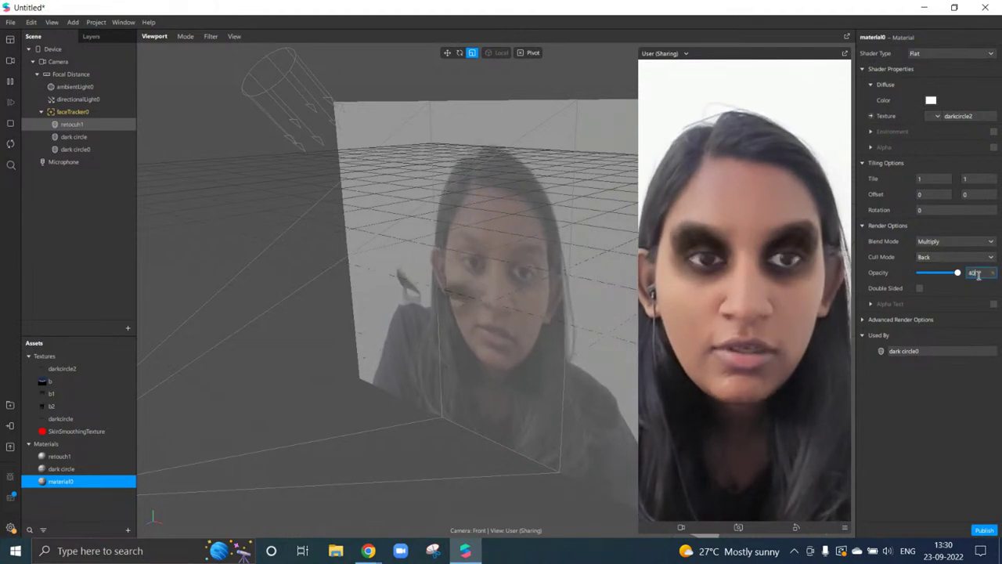
{"action": "type", "text": "40"}
{"action": "key", "text": "Return"}
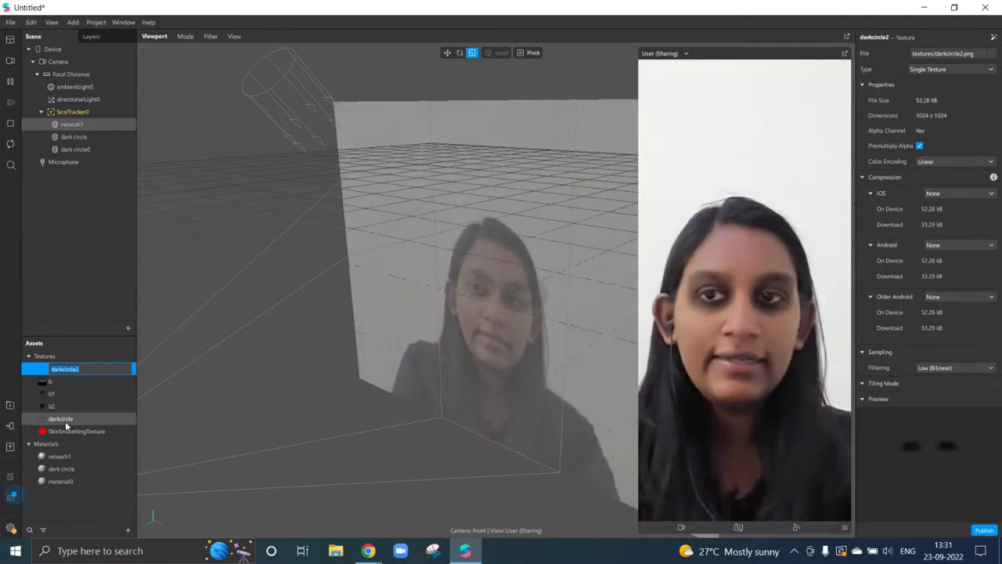
Inspect the b2 and b1 textures in the assets, leaving their names as they are
{"action": "left_click", "coordinate": [81, 287]}
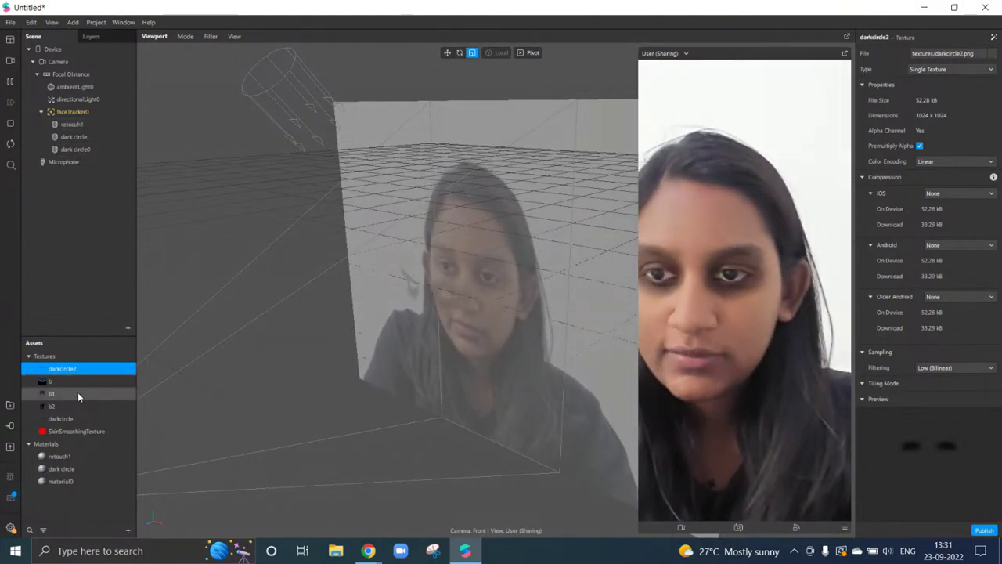
{"action": "double_click", "coordinate": [80, 407]}
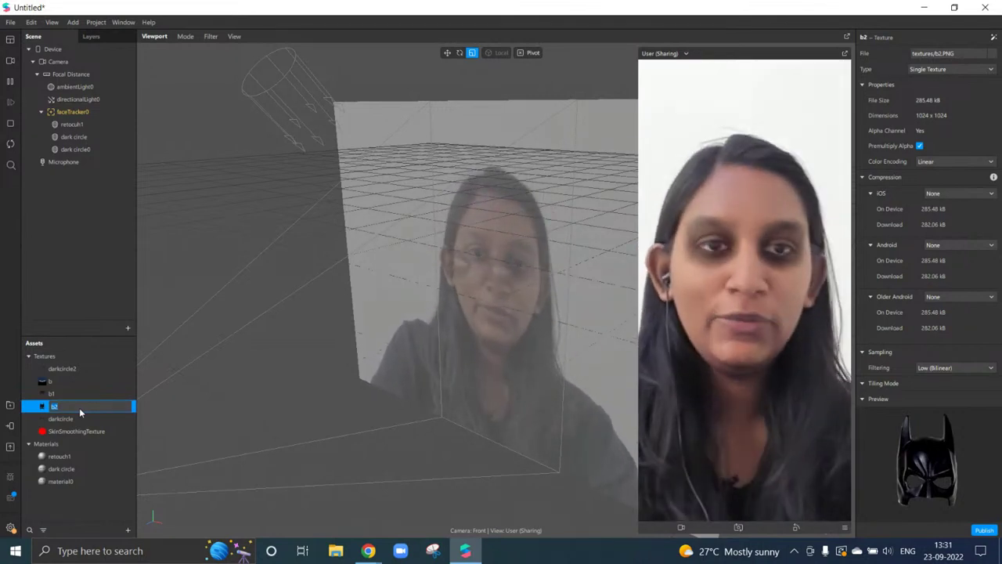
{"action": "double_click", "coordinate": [76, 391]}
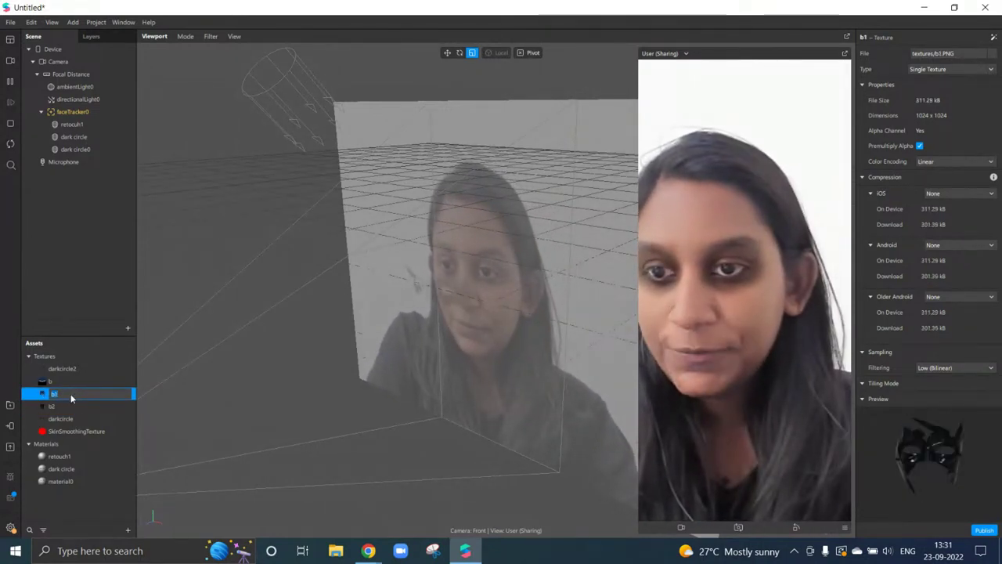
{"action": "key", "text": "Return"}
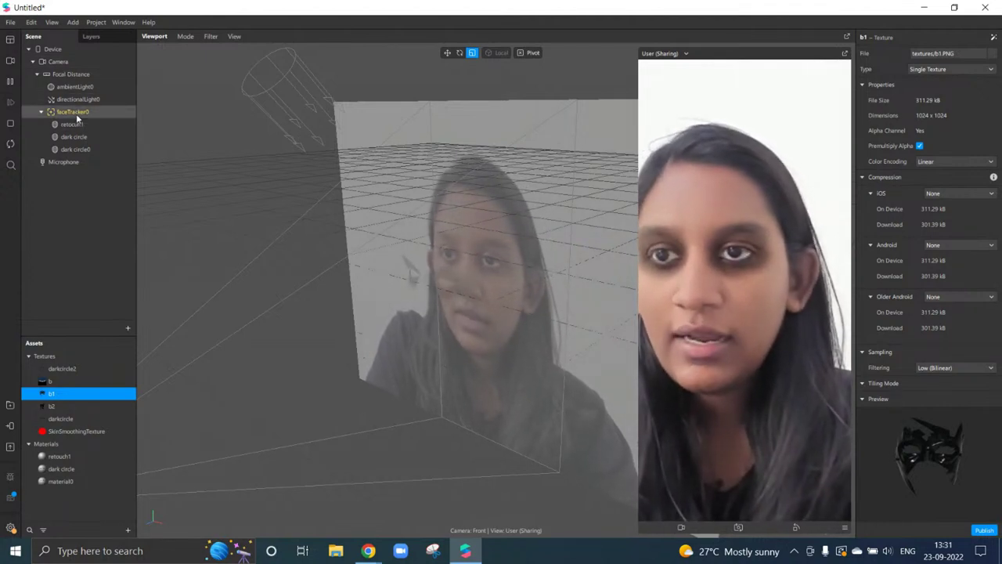
Add a new face mesh under the face tracker and rename it "batman"
{"action": "right_click", "coordinate": [76, 115]}
{"action": "mouse_move", "coordinate": [94, 123]}
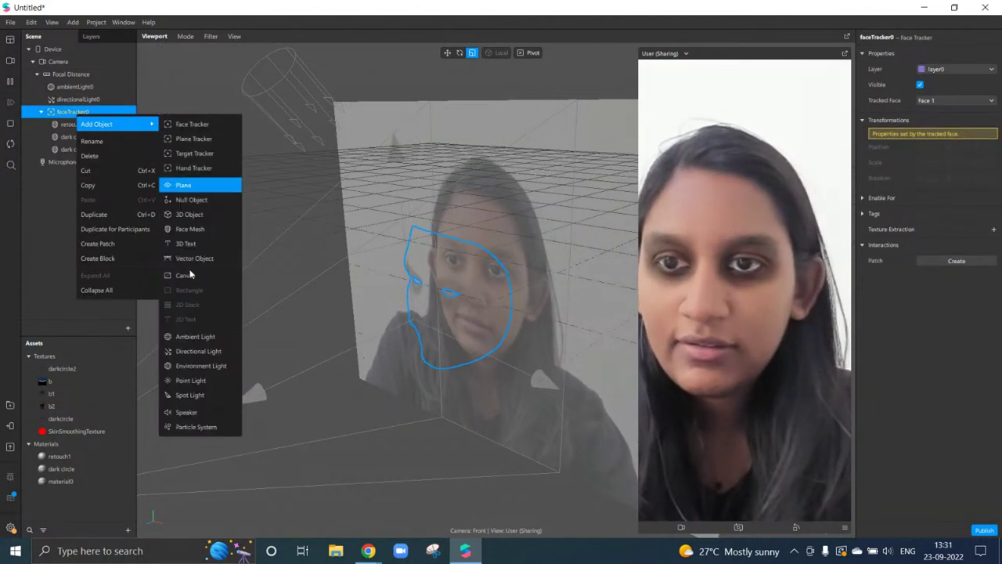
{"action": "left_click", "coordinate": [180, 227]}
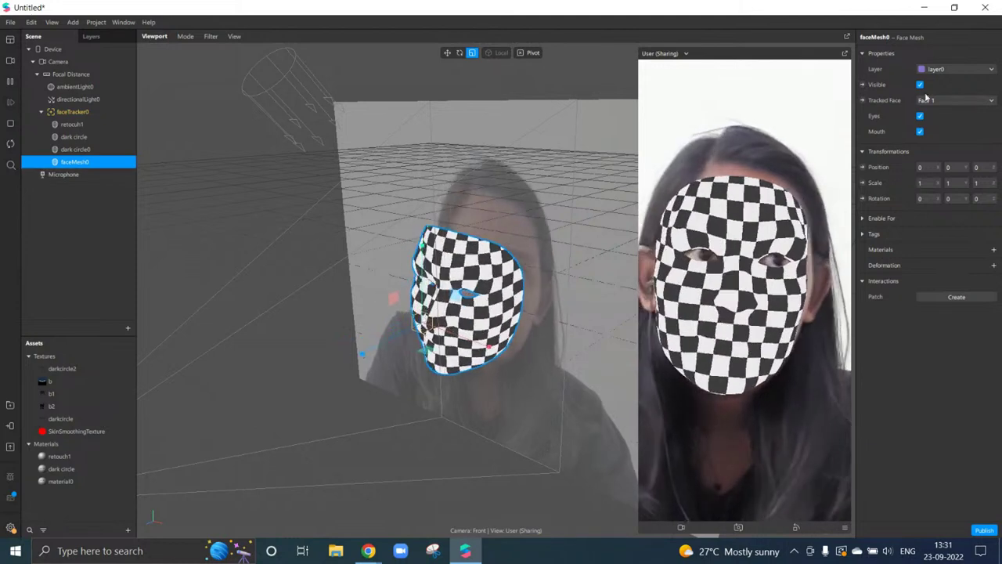
{"action": "double_click", "coordinate": [867, 39]}
{"action": "type", "text": "b"}
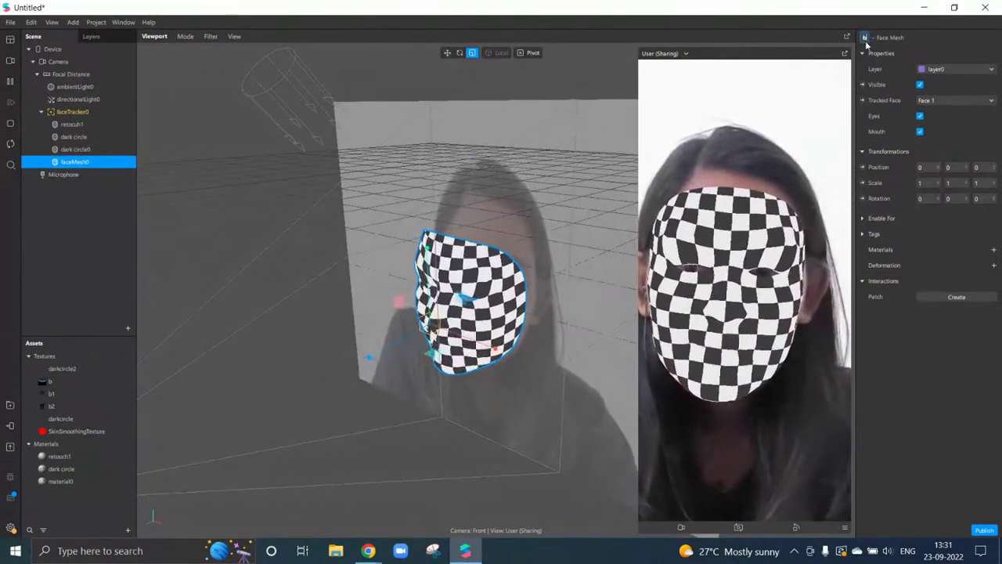
{"action": "type", "text": "atman"}
{"action": "key", "text": "Return"}
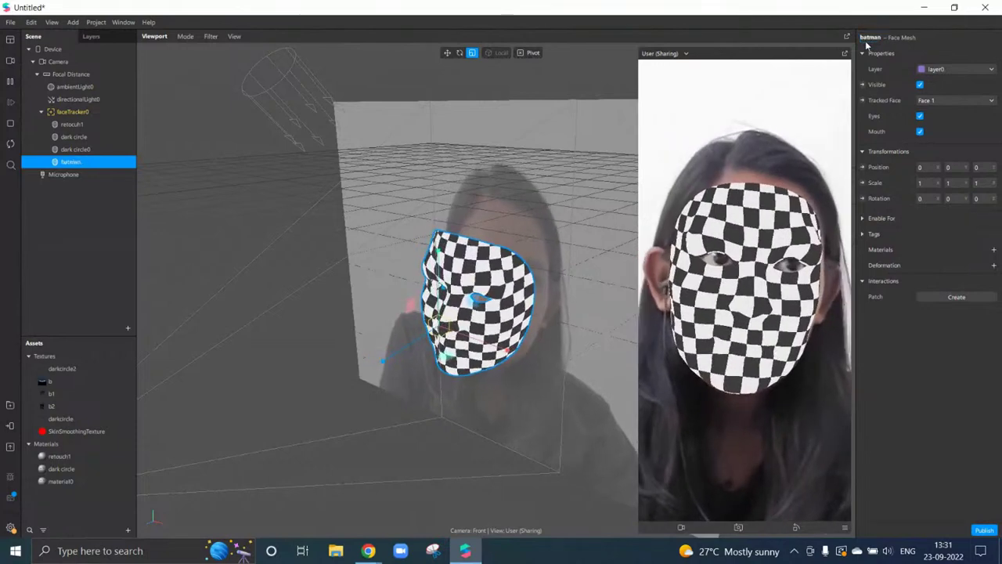
Create a new material for the batman mesh and rename the material "batman"
{"action": "left_click", "coordinate": [992, 252]}
{"action": "left_click", "coordinate": [900, 311]}
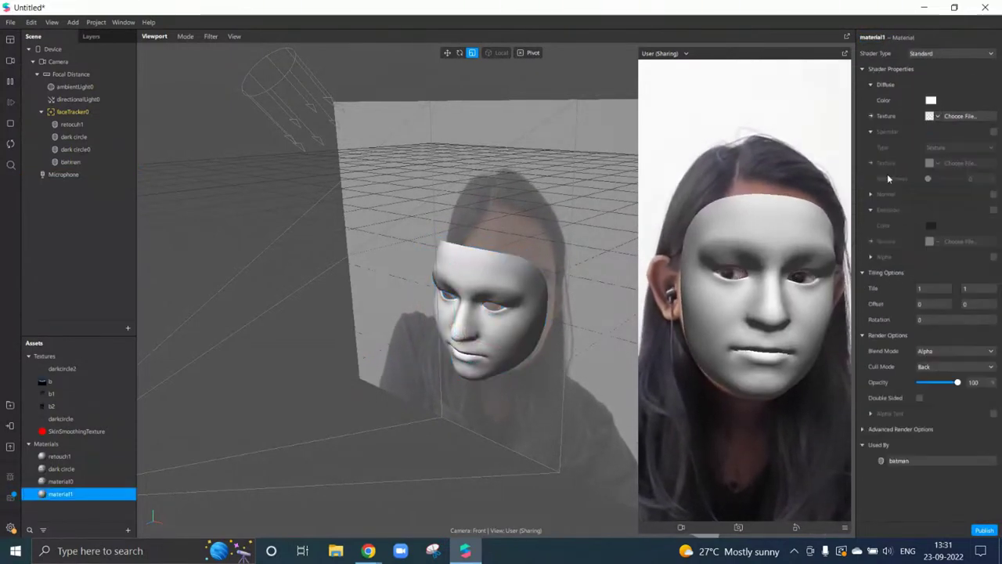
{"action": "double_click", "coordinate": [875, 38]}
{"action": "type", "text": "batman"}
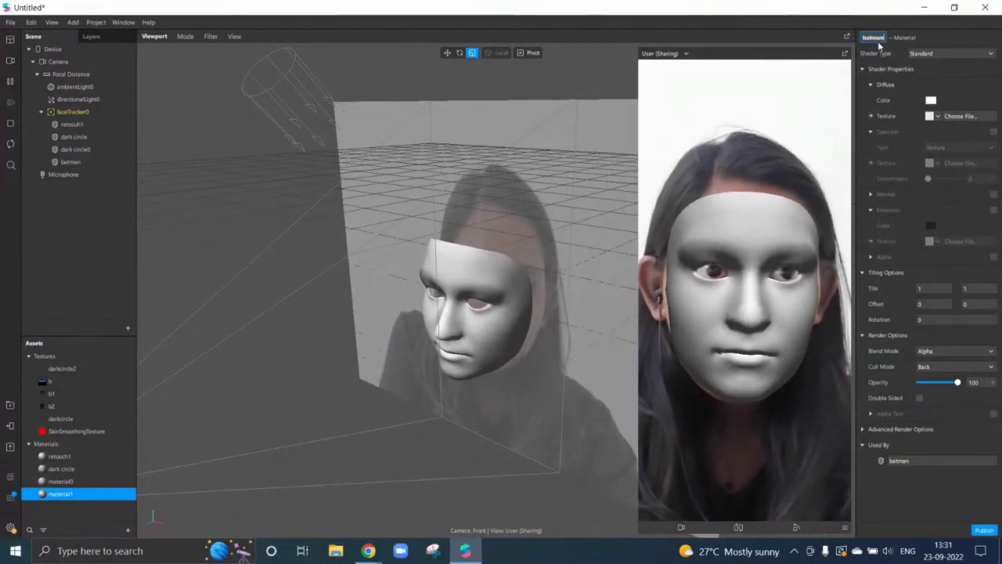
{"action": "key", "text": "Return"}
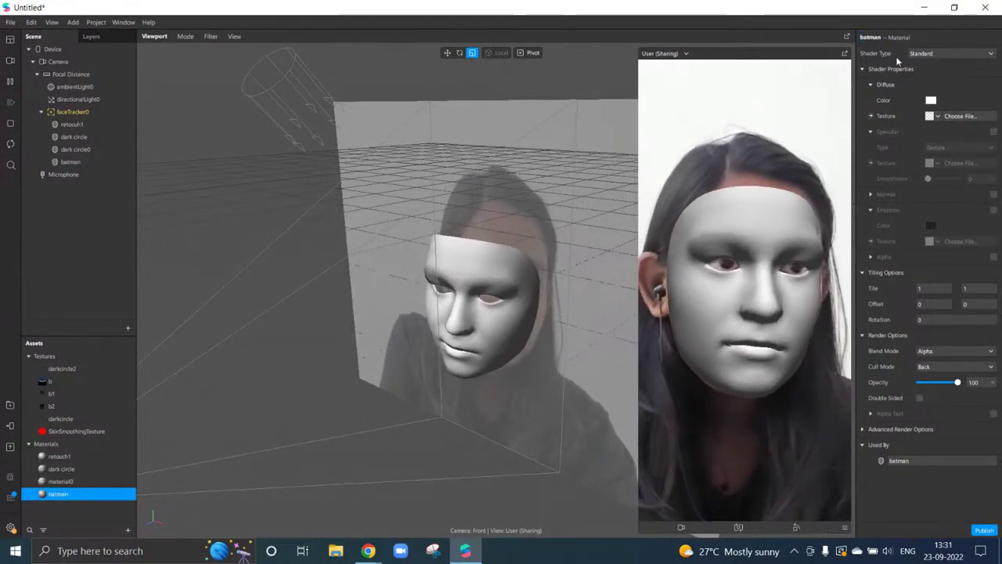
Set the batman material's shader type to Physically-Based
{"action": "left_click", "coordinate": [924, 53]}
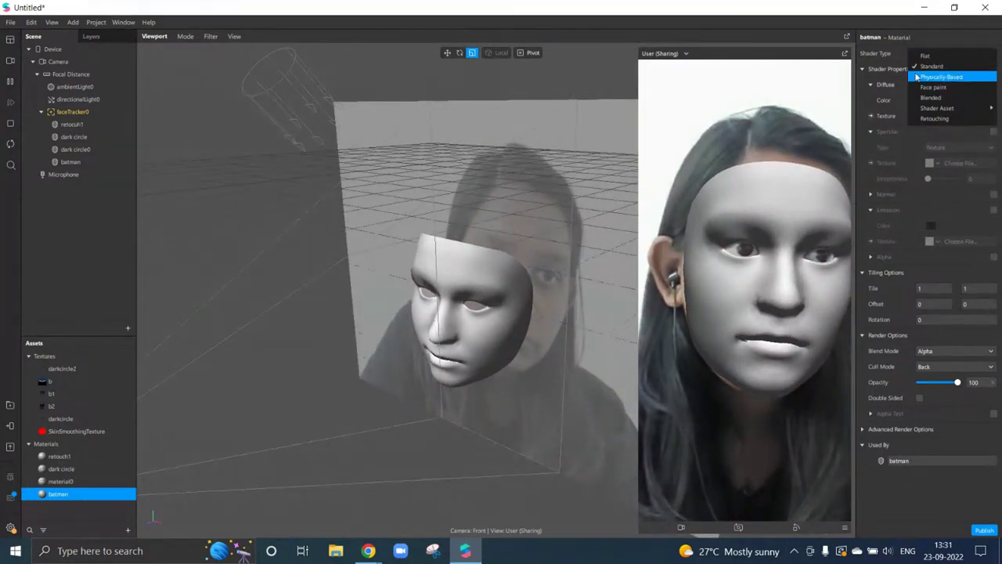
{"action": "left_click", "coordinate": [952, 78]}
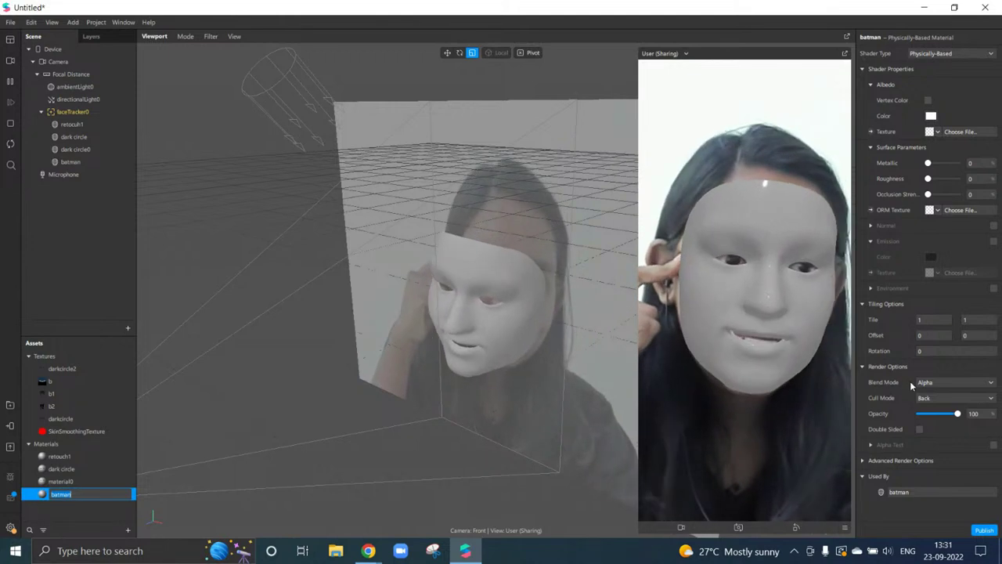
Try the Add blend mode on the batman material with opacity between 0 and 100%, then return to Alpha at full opacity
{"action": "left_click", "coordinate": [938, 380]}
{"action": "left_click", "coordinate": [946, 382]}
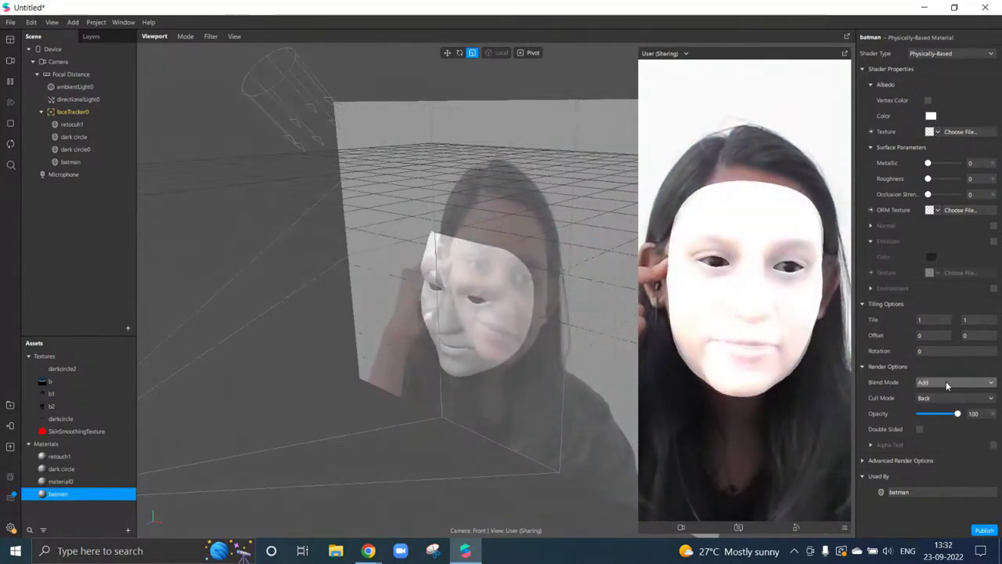
{"action": "left_click", "coordinate": [946, 381]}
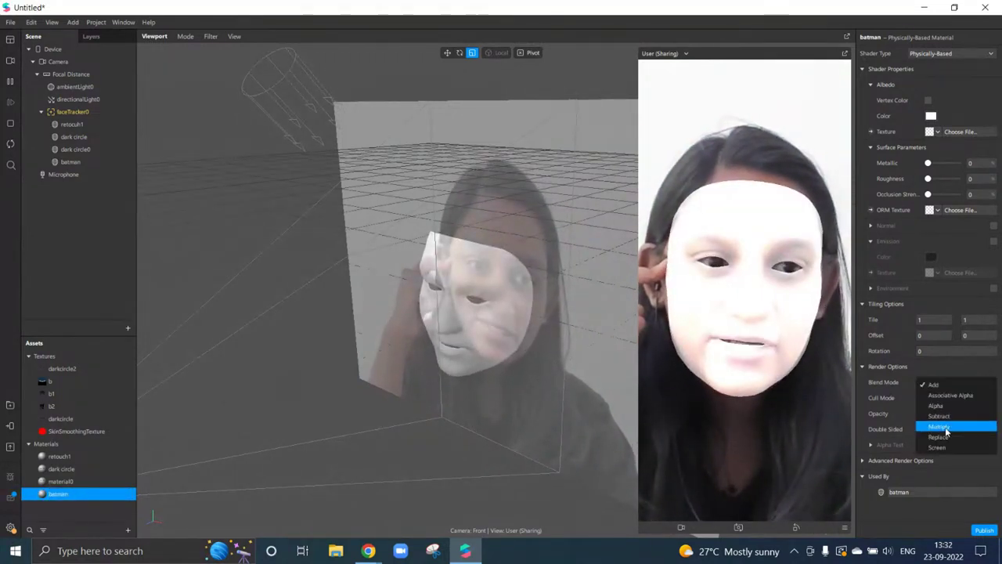
{"action": "left_click", "coordinate": [944, 383]}
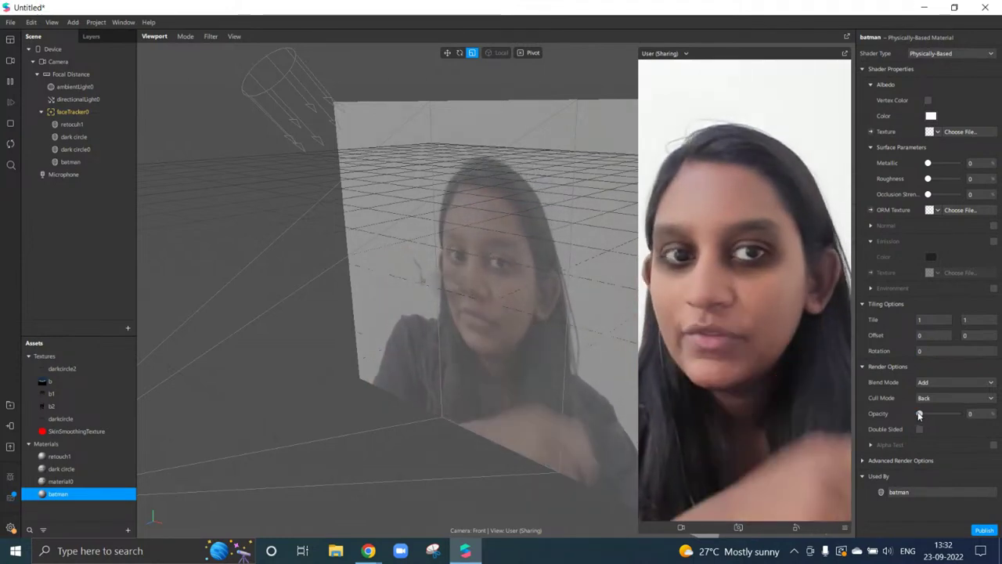
{"action": "left_click_drag", "start_coordinate": [919, 415], "coordinate": [957, 413]}
{"action": "left_click", "coordinate": [944, 385]}
{"action": "left_click", "coordinate": [948, 404]}
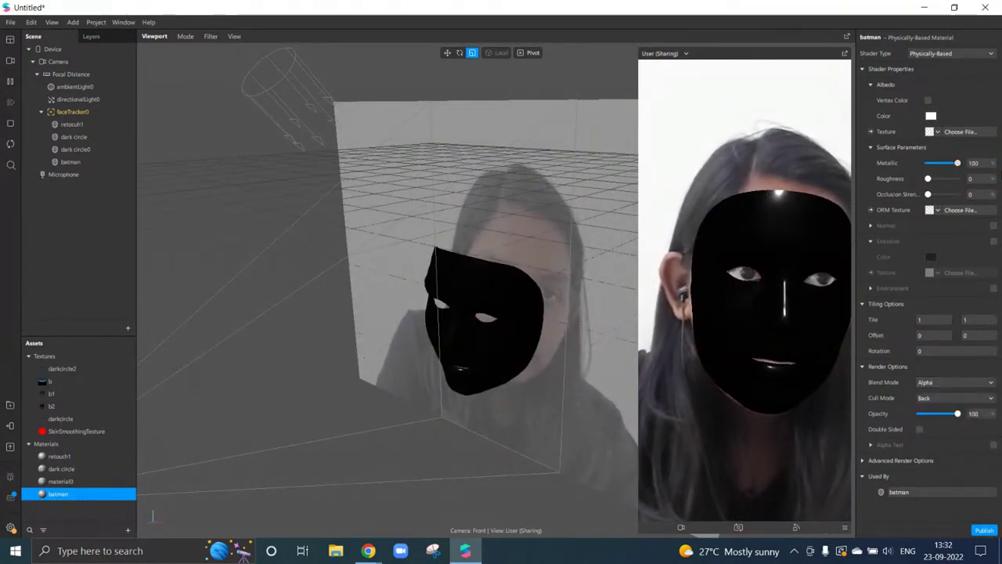
Switch the batman material's blend mode to Add and lower its opacity to 38%
{"action": "left_click", "coordinate": [958, 382]}
{"action": "left_click", "coordinate": [957, 386]}
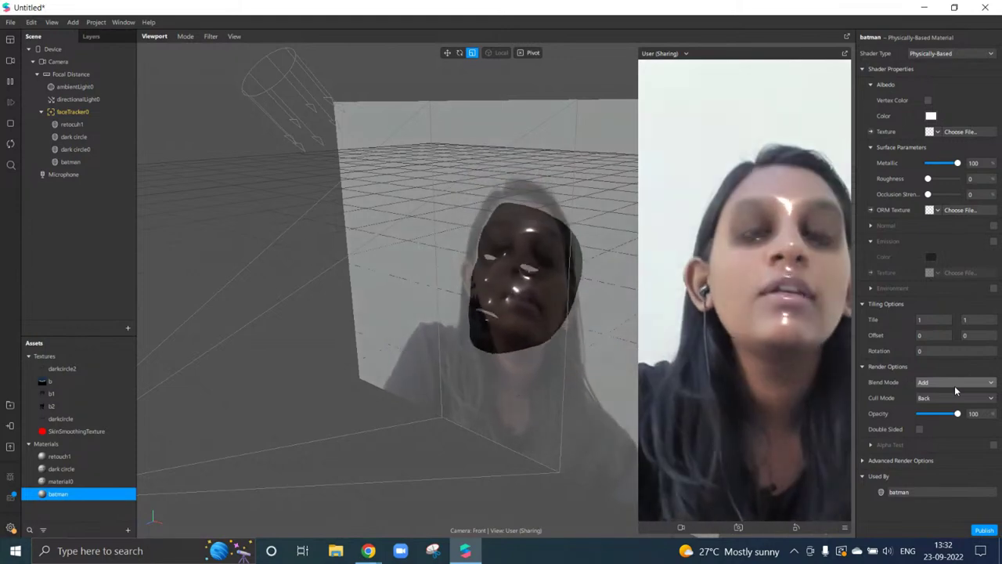
{"action": "left_click_drag", "start_coordinate": [936, 414], "coordinate": [930, 415]}
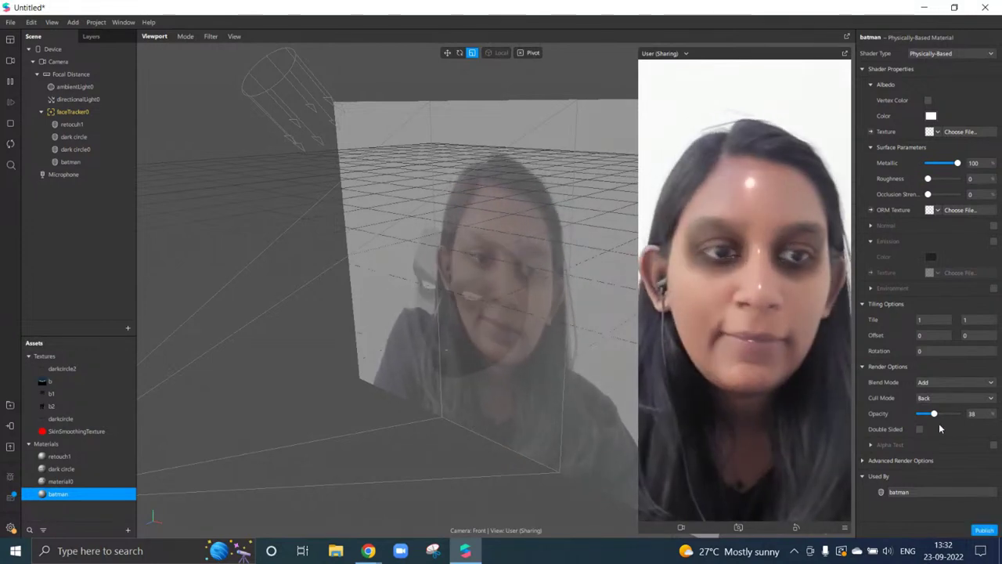
Set the batman material to Alpha blending with the b1 texture, 40% metallic and 16% roughness
{"action": "left_click", "coordinate": [947, 382]}
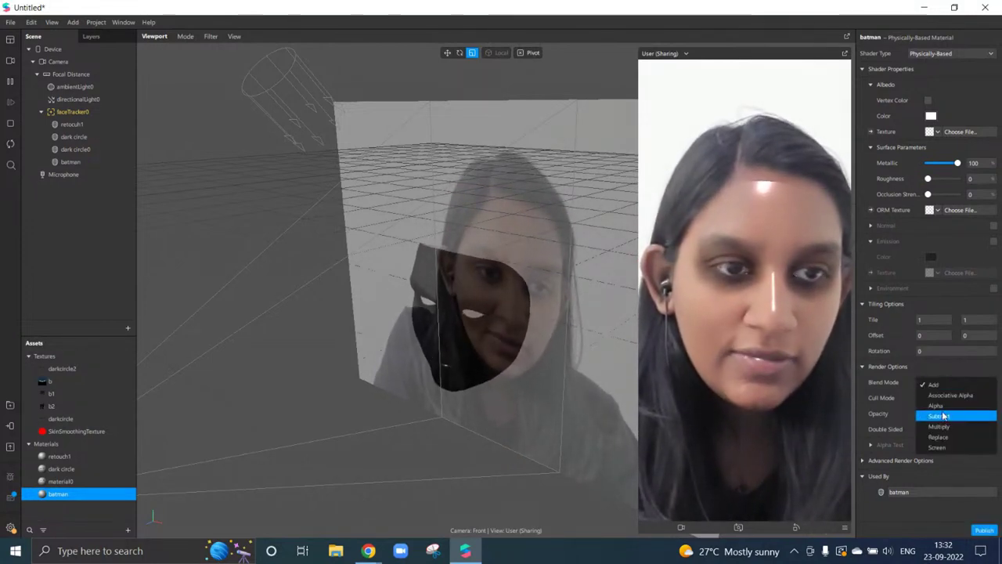
{"action": "left_click", "coordinate": [942, 399]}
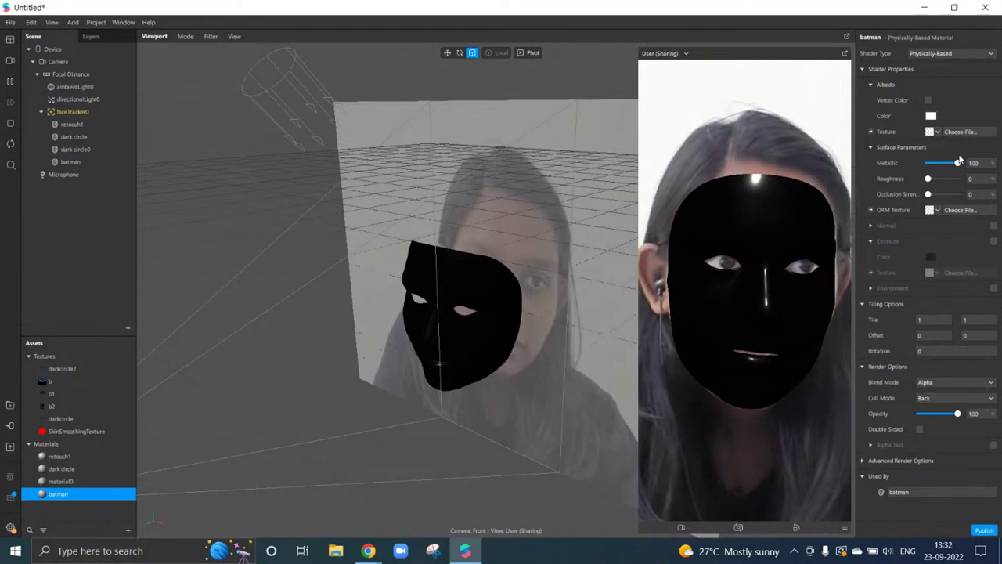
{"action": "left_click", "coordinate": [936, 131]}
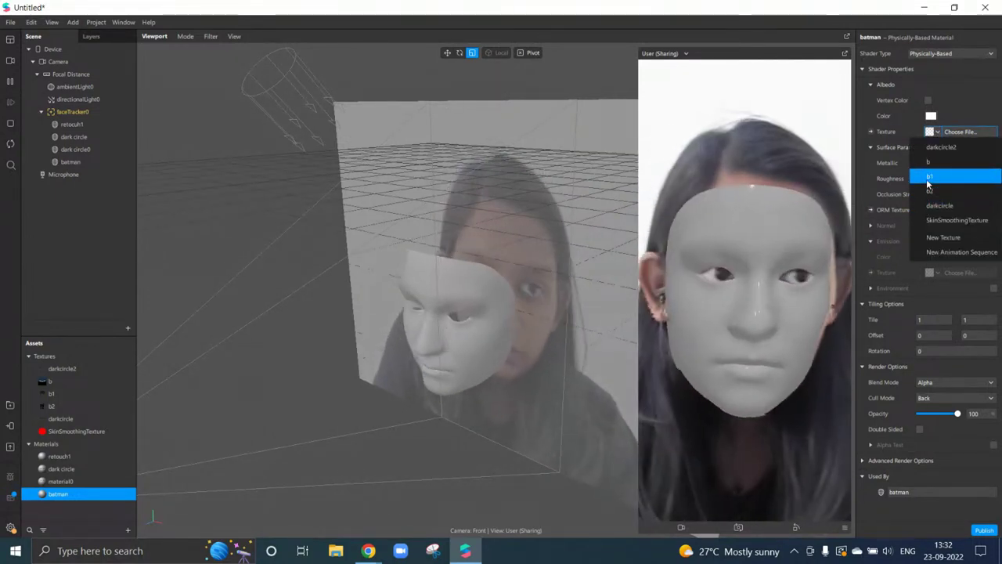
{"action": "left_click", "coordinate": [928, 186]}
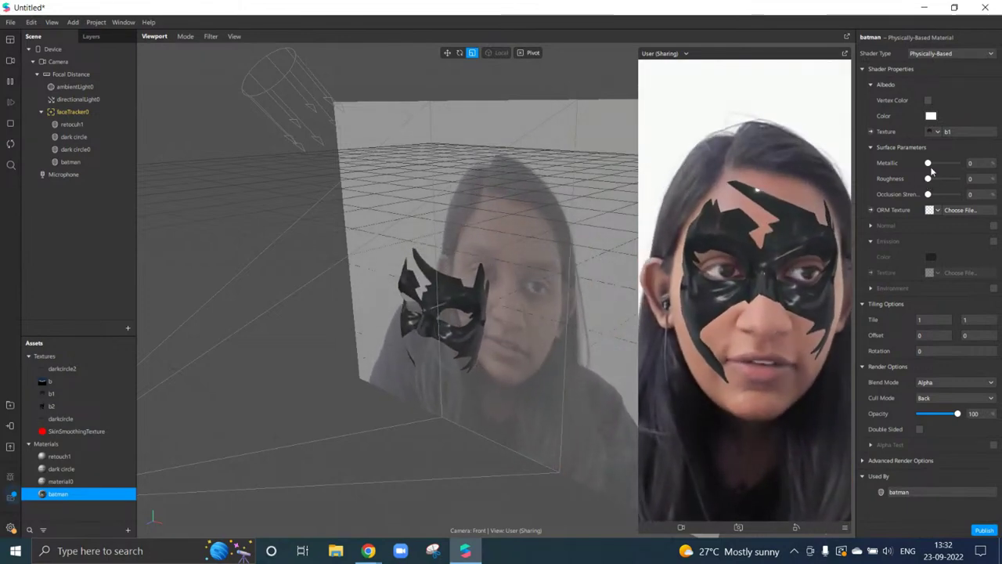
{"action": "left_click_drag", "start_coordinate": [952, 163], "coordinate": [922, 188]}
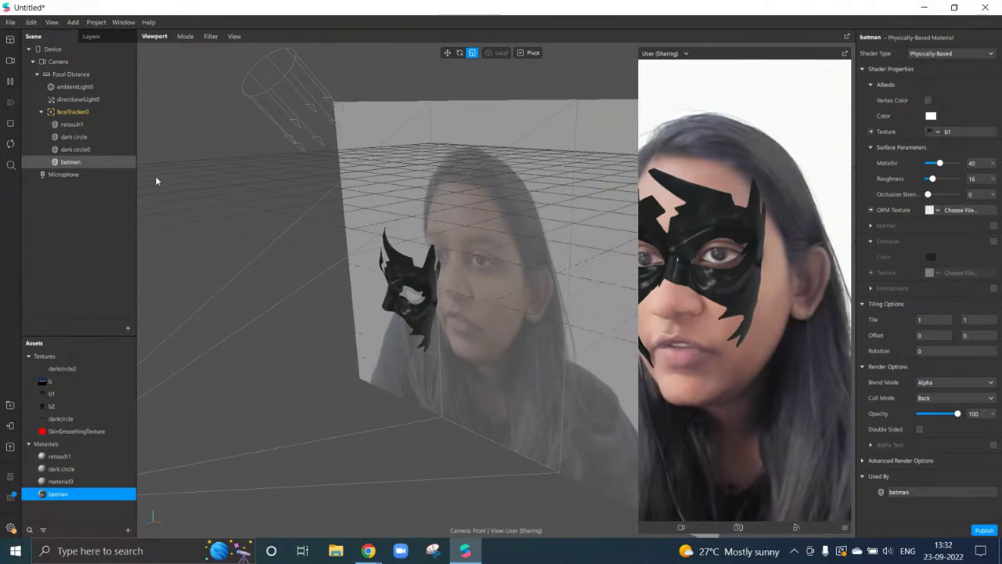
Set the batman mesh's X scale to 1.2 and try Y scales of 1.2 and 1.1 before returning Y to 1
{"action": "left_click", "coordinate": [71, 161]}
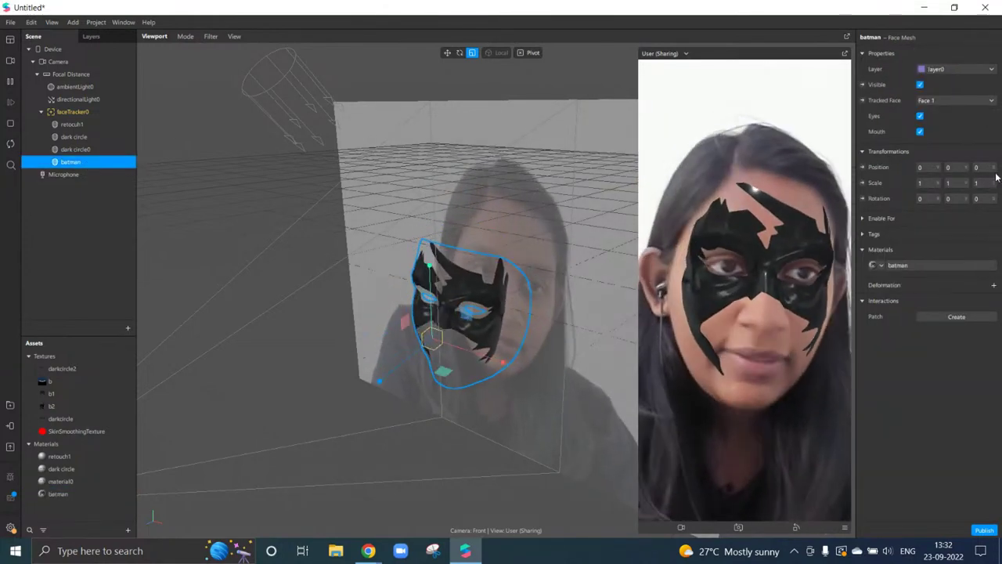
{"action": "left_click", "coordinate": [921, 183]}
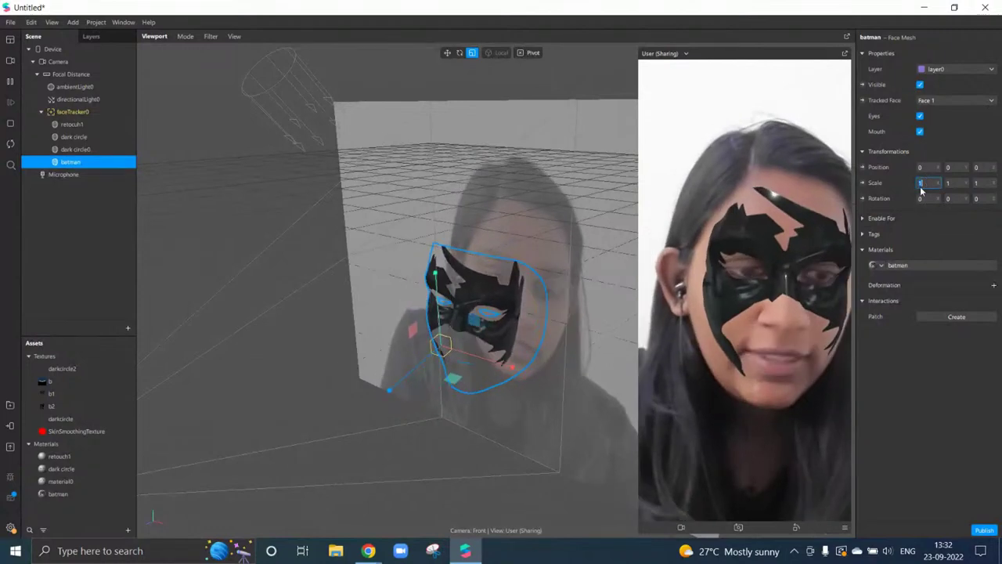
{"action": "type", "text": "1.2"}
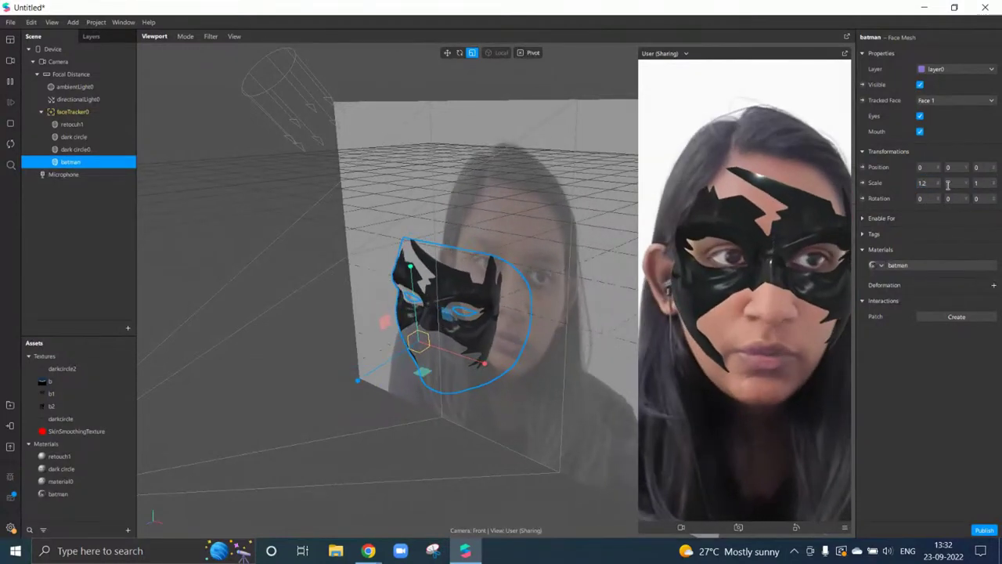
{"action": "left_click", "coordinate": [948, 182]}
{"action": "type", "text": "1.2"}
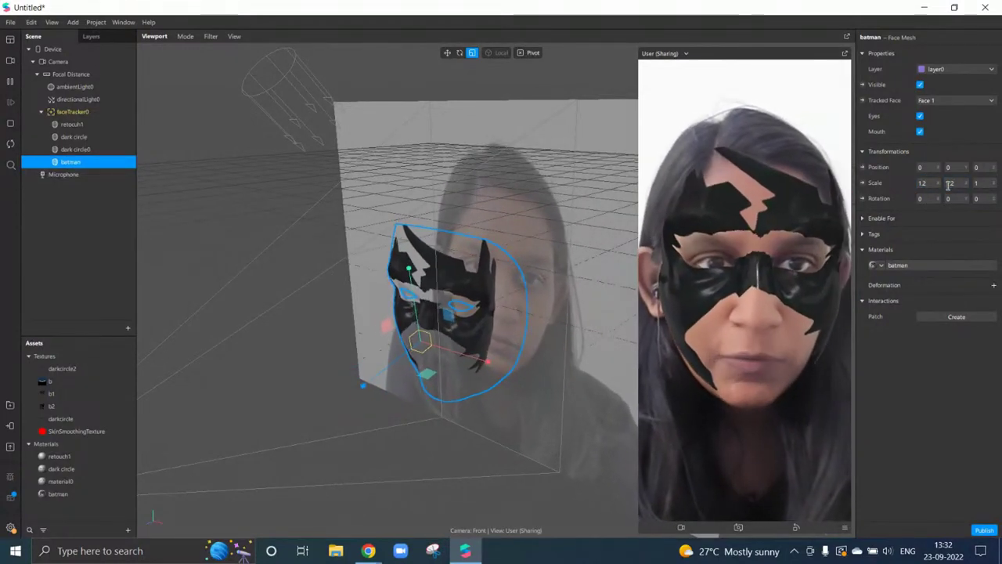
{"action": "key", "text": "Return"}
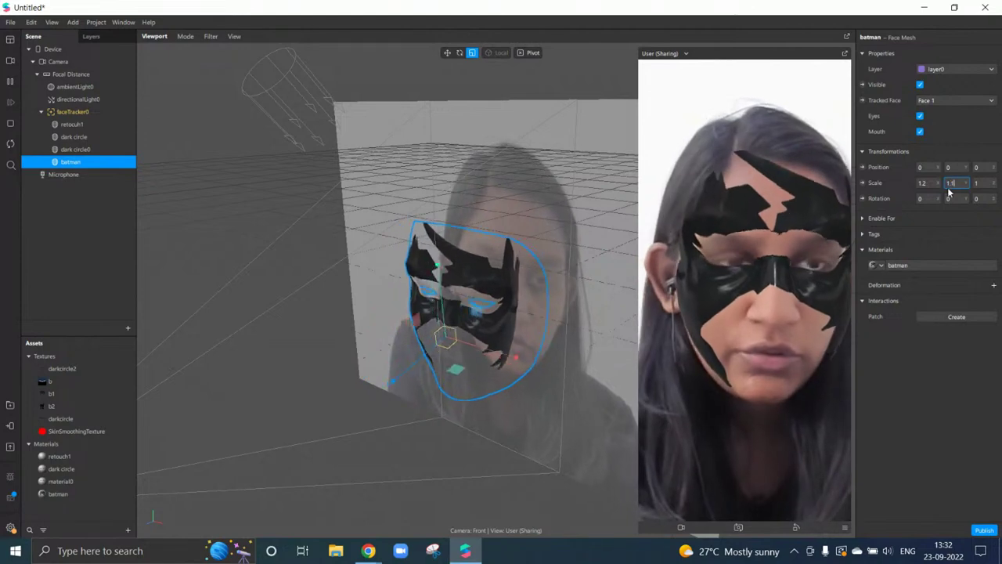
{"action": "left_click", "coordinate": [950, 183]}
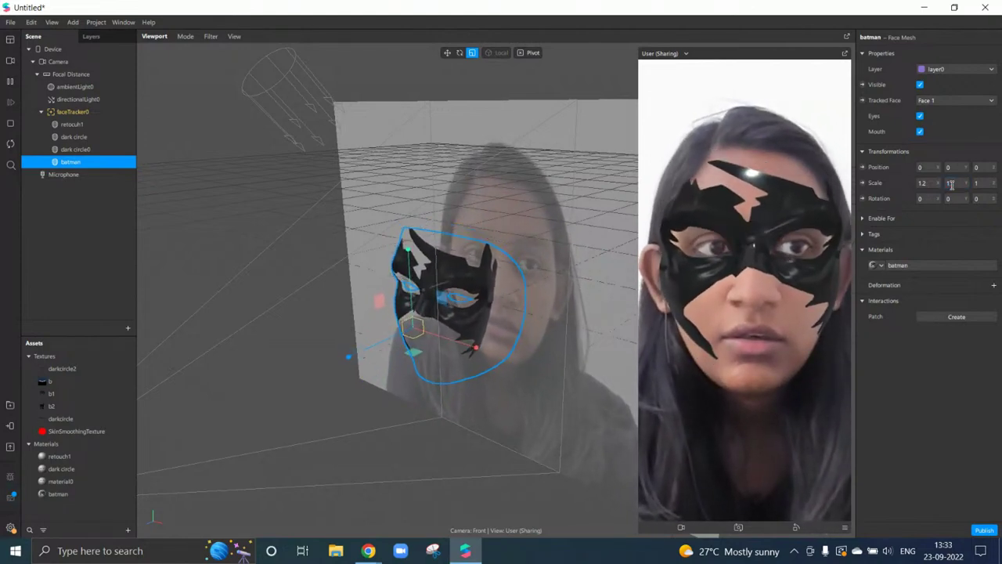
Turn off Use Depth Test and Write to Depth in the batman material's advanced render options
{"action": "left_click", "coordinate": [920, 265]}
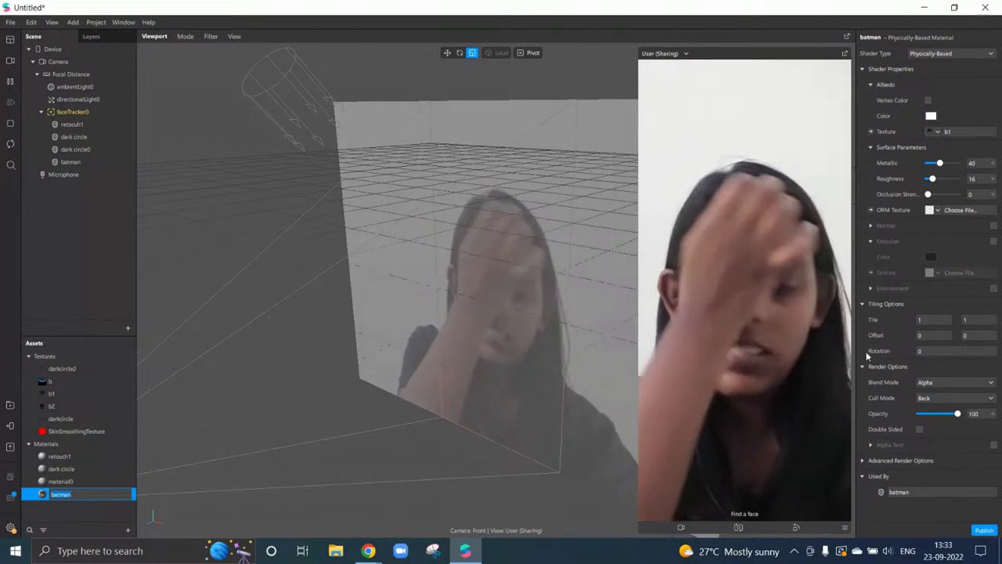
{"action": "left_click", "coordinate": [910, 460]}
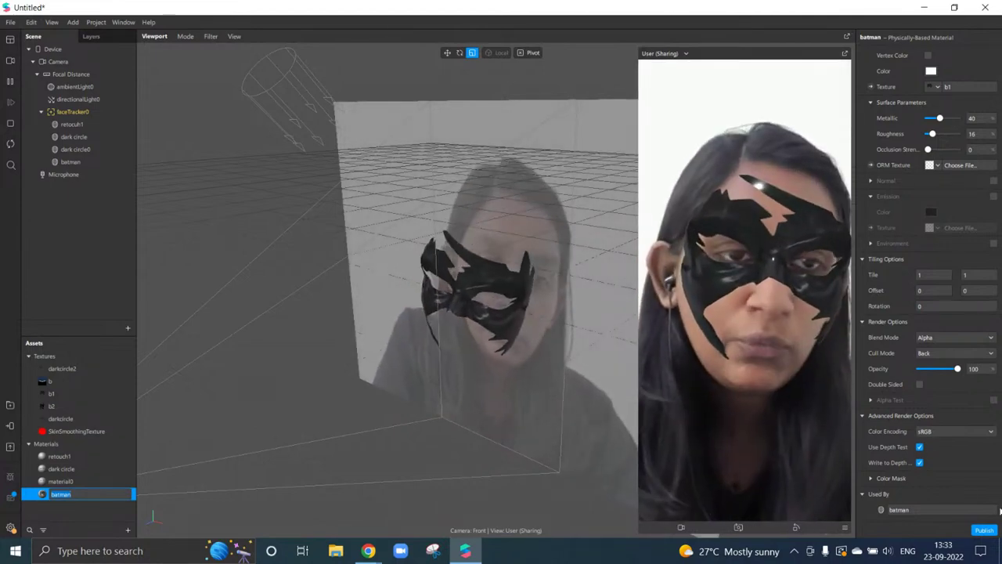
{"action": "left_click", "coordinate": [919, 446]}
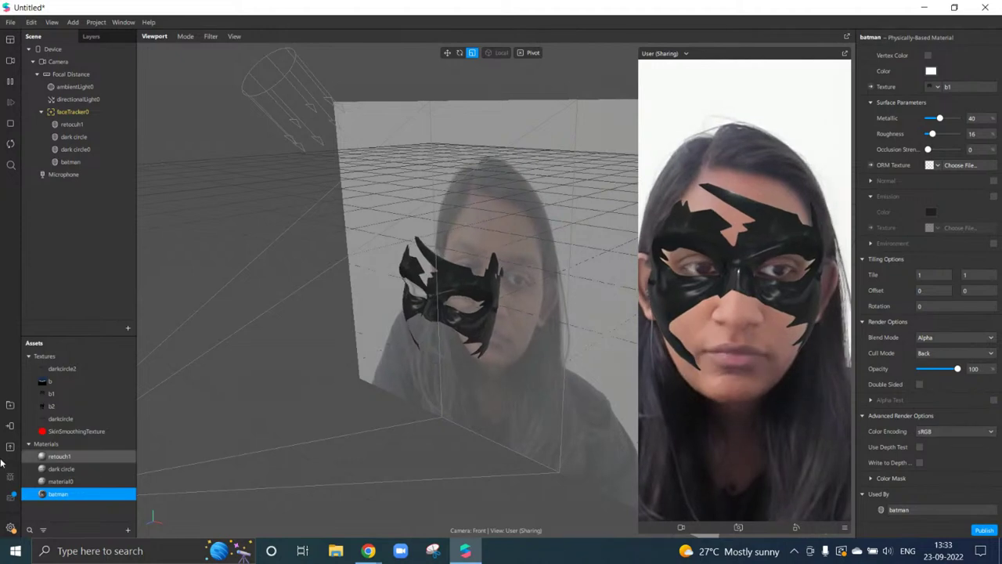
Try higher metallic values on the batman material and settle on 49%
{"action": "scroll", "coordinate": [932, 266], "scroll_direction": "up", "scroll_amount": 2}
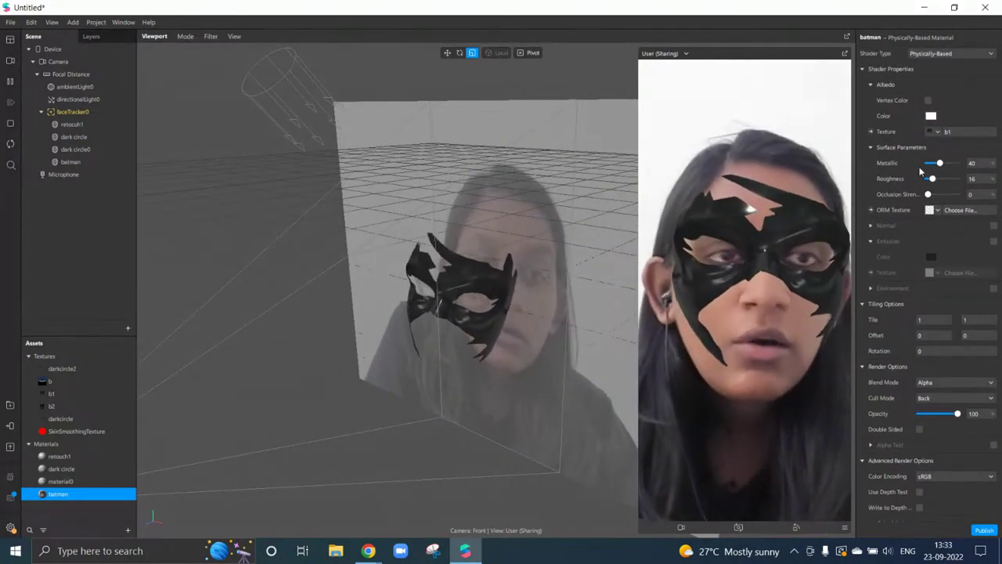
{"action": "left_click_drag", "start_coordinate": [940, 163], "coordinate": [959, 163]}
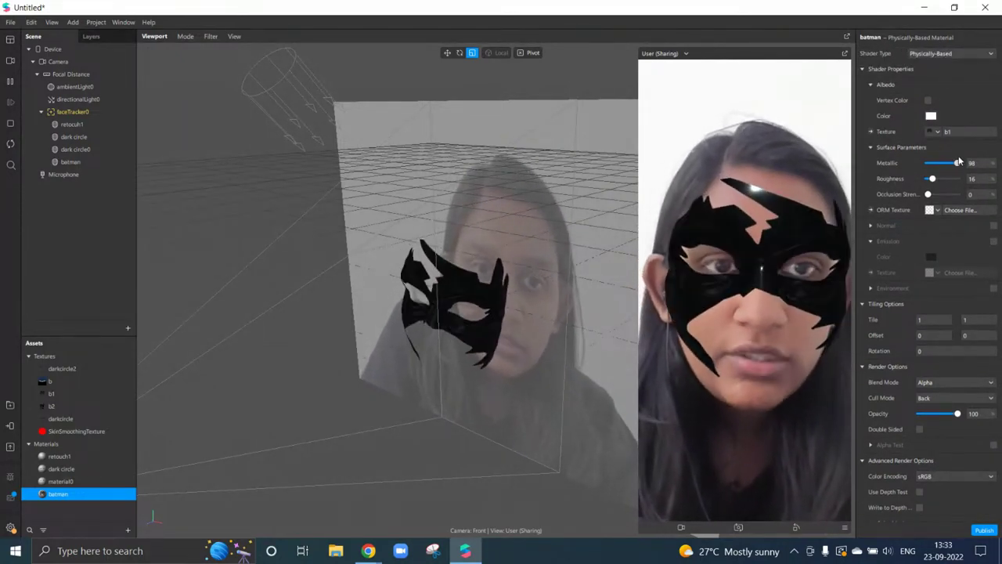
{"action": "left_click", "coordinate": [942, 164]}
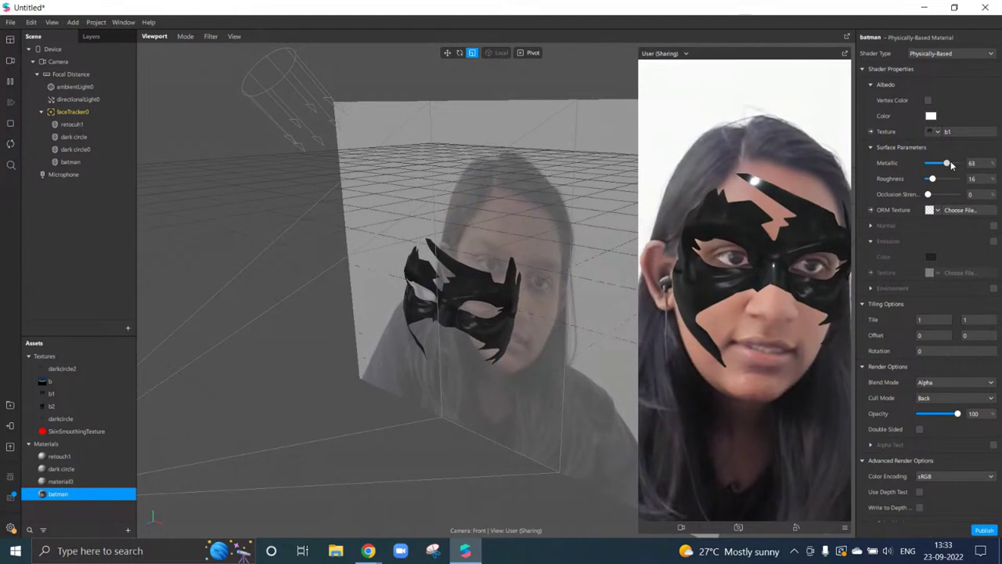
{"action": "left_click", "coordinate": [943, 164]}
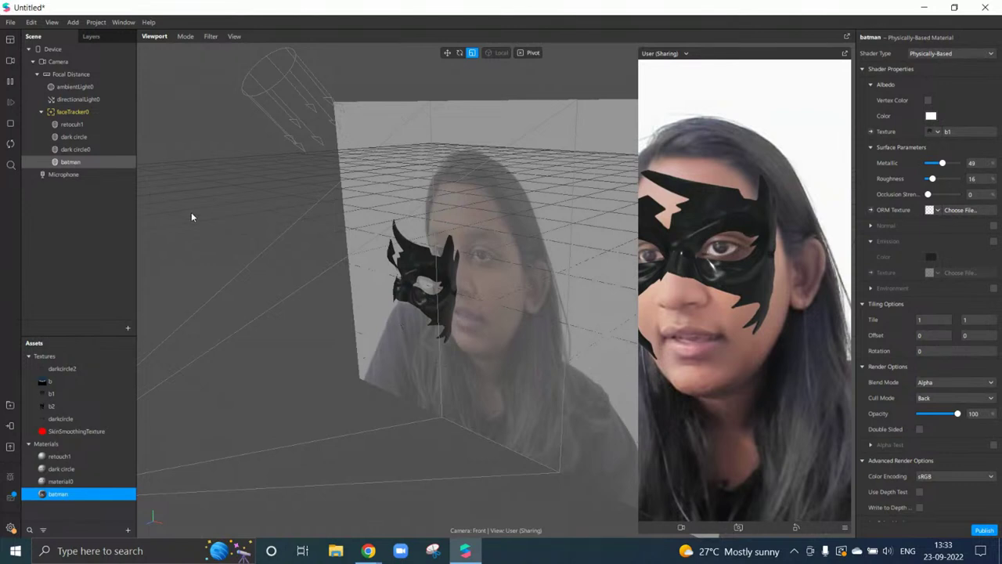
Try X scales of 1.1, 1.5 and 1.2 on the batman mesh, then set its X scale to 1.15
{"action": "left_click", "coordinate": [70, 161]}
{"action": "left_click", "coordinate": [922, 182]}
{"action": "type", "text": "1.2"}
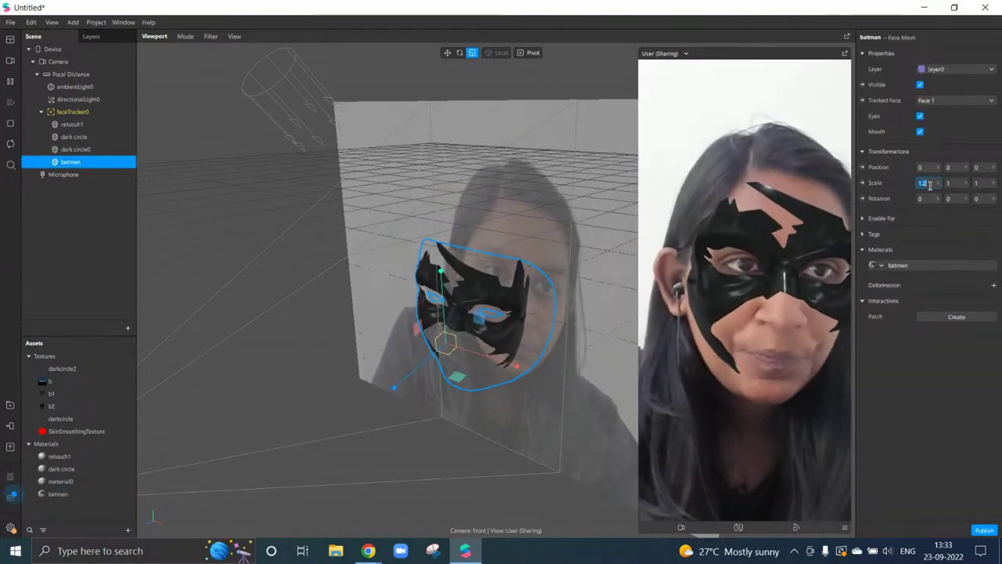
{"action": "key", "text": "BackSpace"}
{"action": "type", "text": "1"}
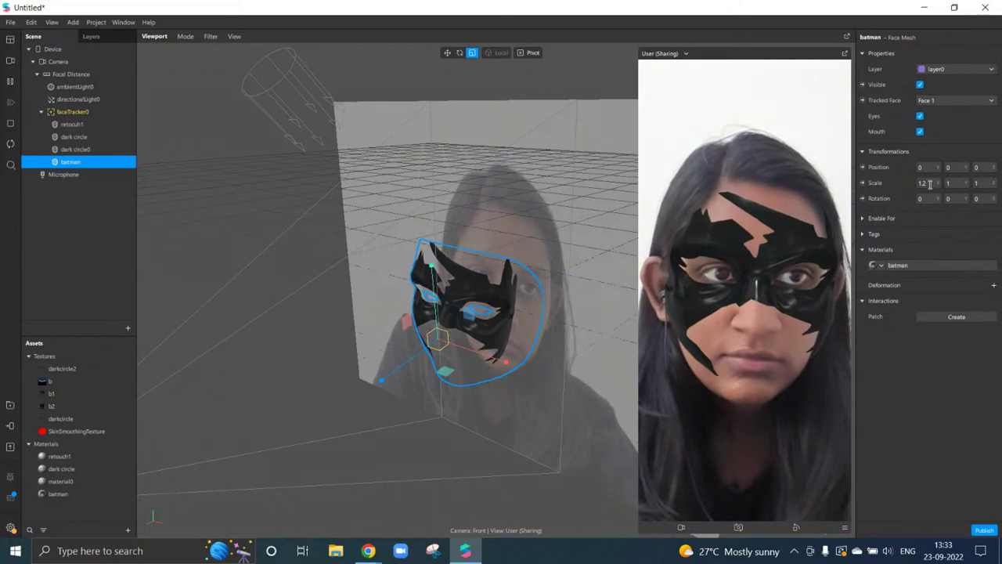
{"action": "key", "text": "BackSpace"}
{"action": "type", "text": "1"}
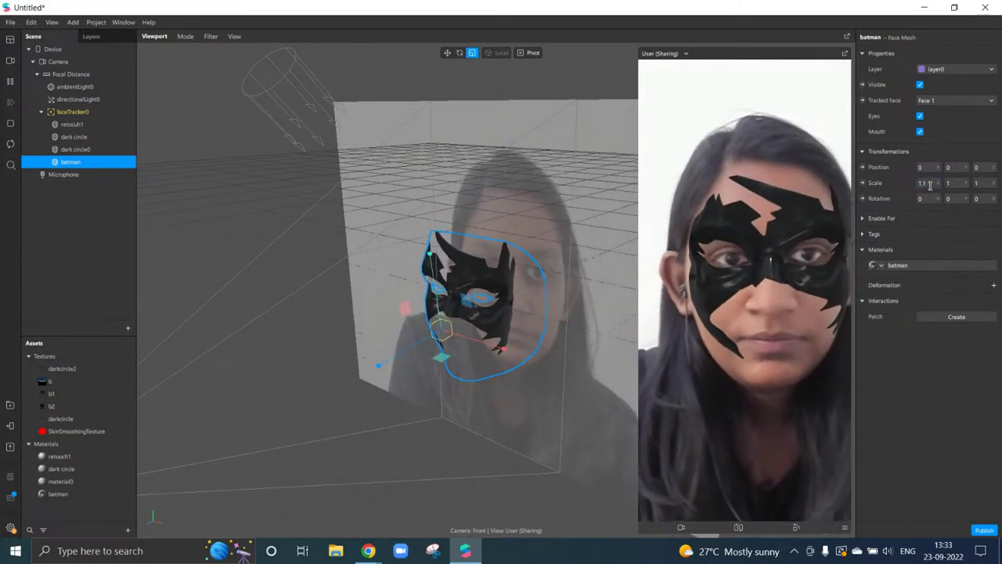
{"action": "left_click", "coordinate": [928, 183]}
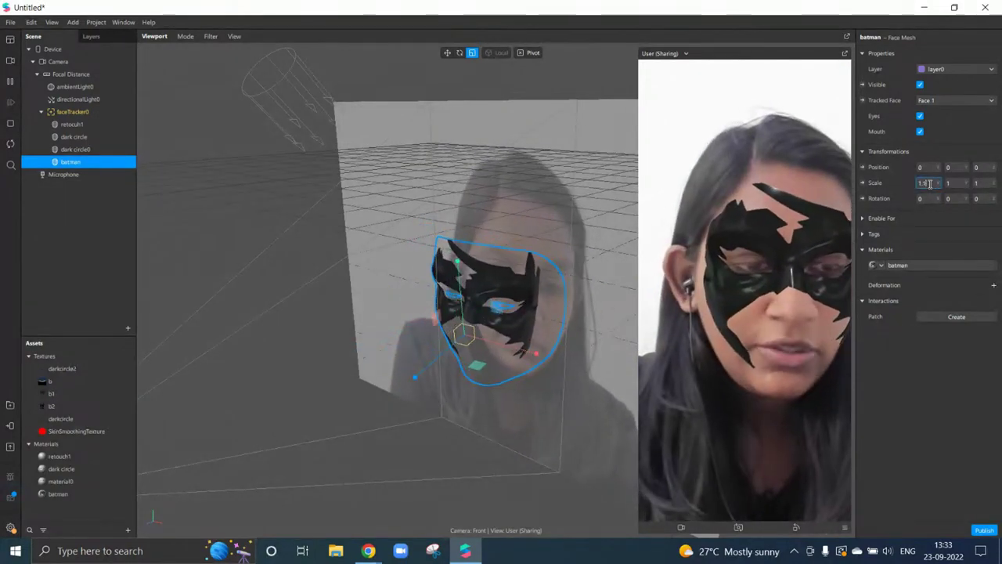
{"action": "type", "text": "1.5"}
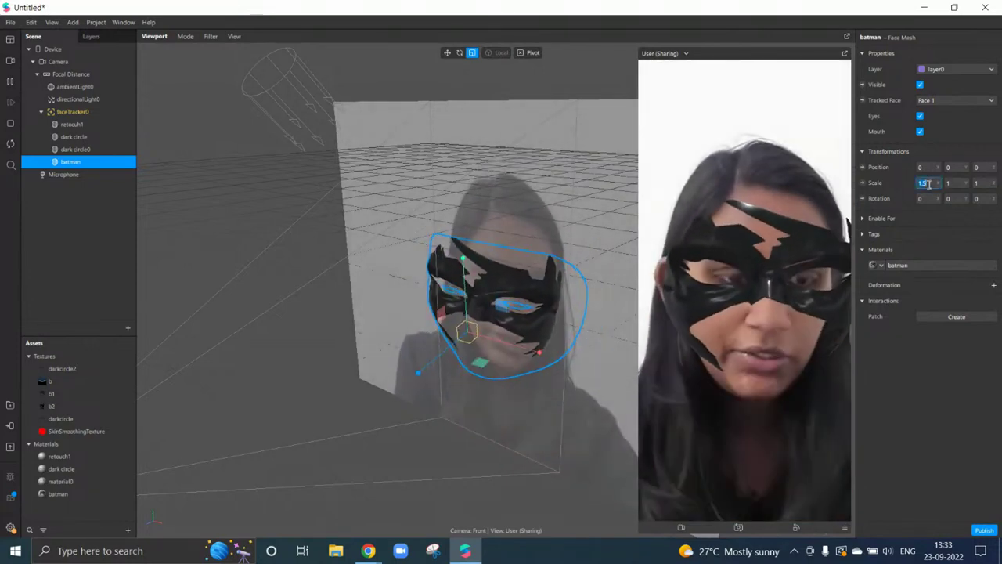
{"action": "type", "text": "1.2"}
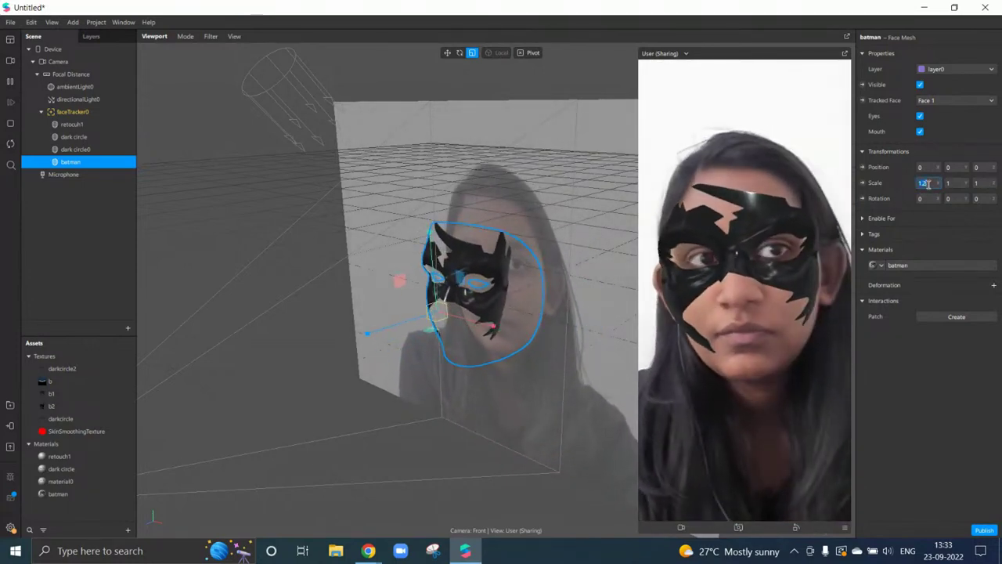
{"action": "type", "text": "1"}
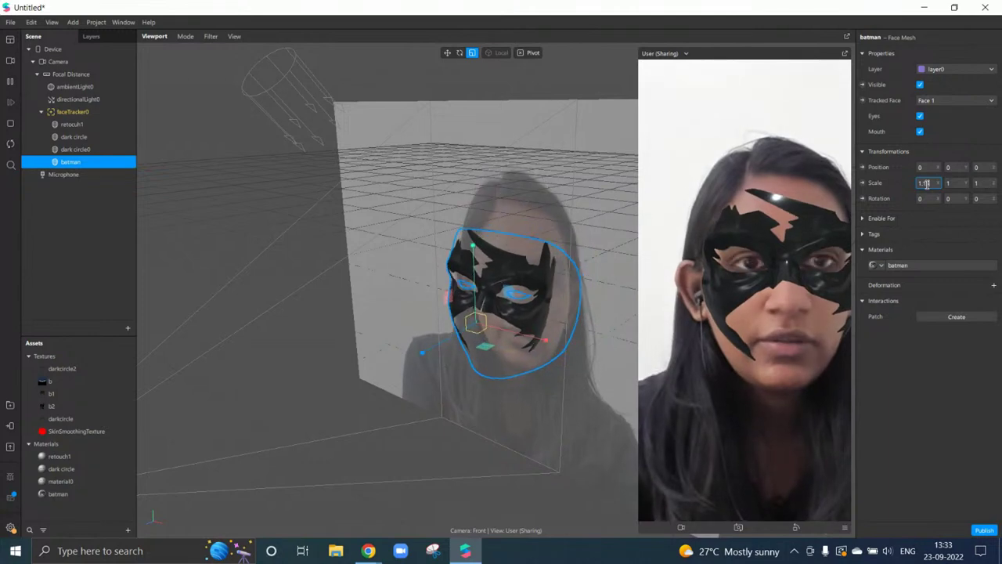
{"action": "type", "text": ".15"}
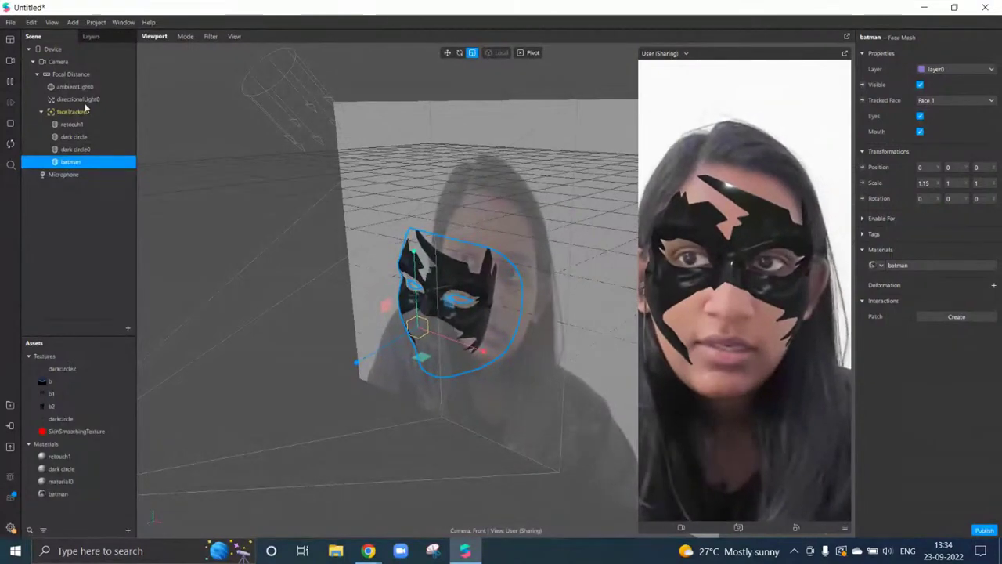
Select the dark circle and dark circle0 face meshes together
{"action": "left_click", "coordinate": [71, 149]}
{"action": "left_click", "coordinate": [75, 137]}
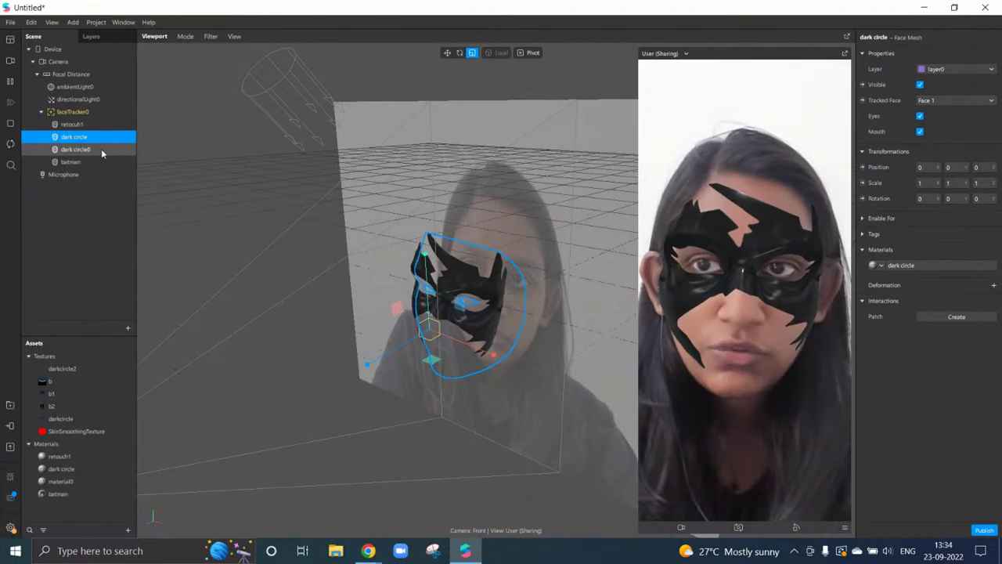
{"action": "left_click", "coordinate": [101, 149], "text": "ctrl"}
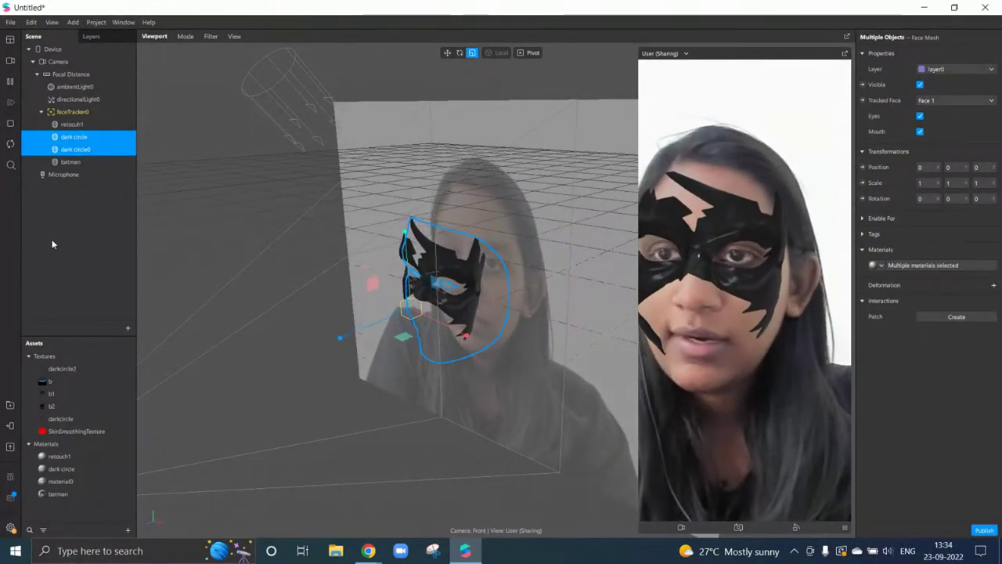
Add a rectangle to the scene and set both its width and height to Relative so it covers the whole screen
{"action": "right_click", "coordinate": [57, 245]}
{"action": "mouse_move", "coordinate": [124, 249]}
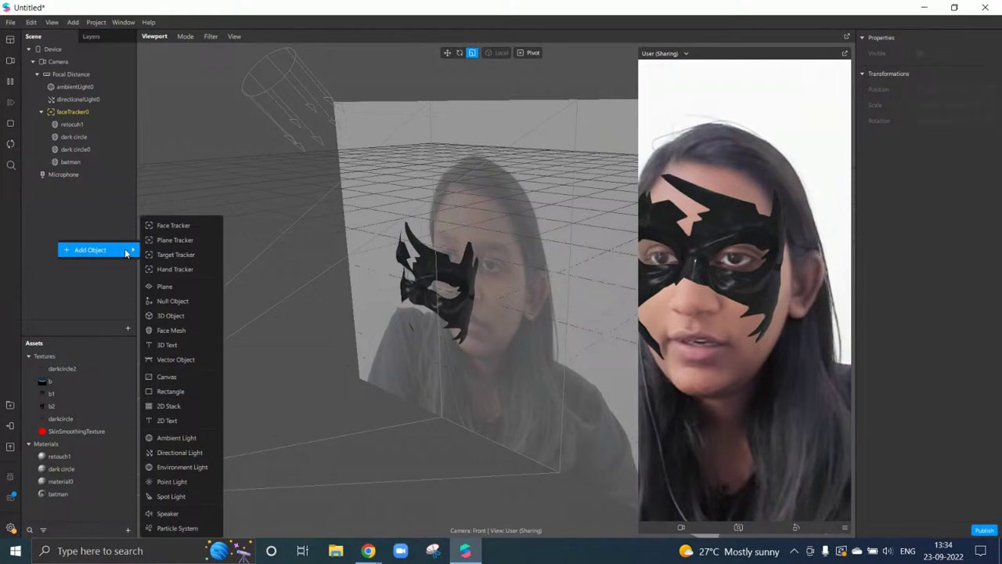
{"action": "left_click", "coordinate": [178, 393]}
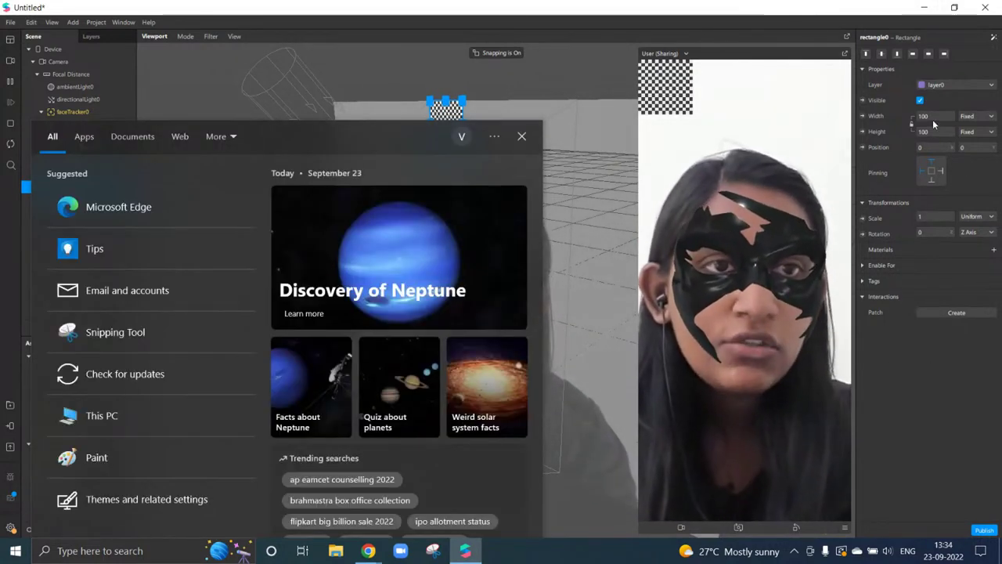
{"action": "left_click", "coordinate": [976, 116]}
{"action": "left_click", "coordinate": [971, 131]}
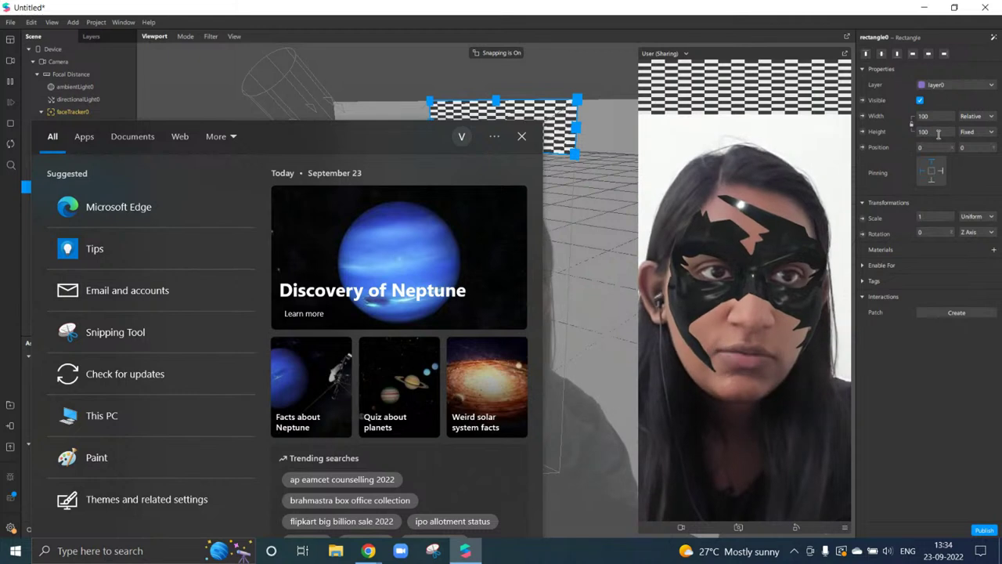
{"action": "left_click", "coordinate": [988, 504]}
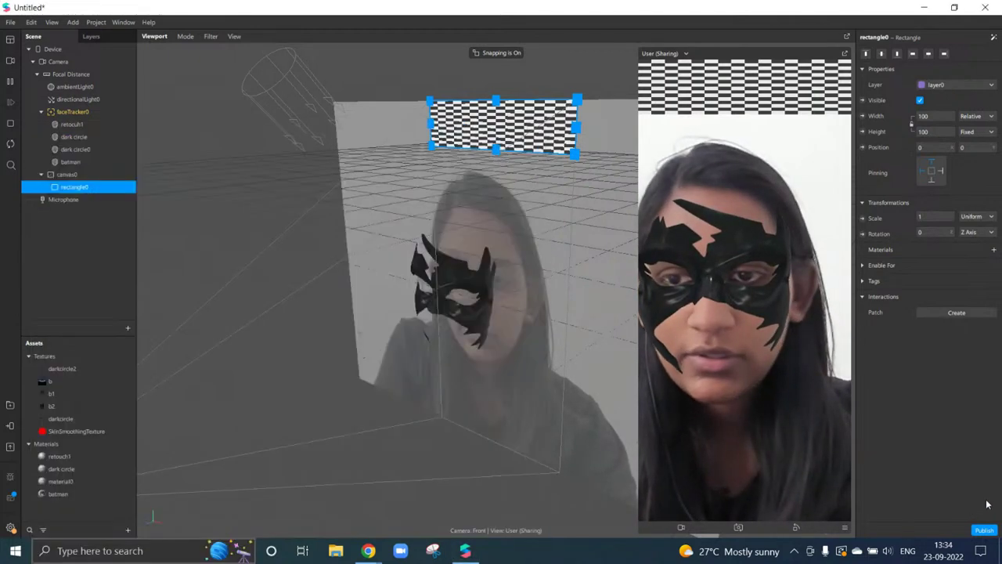
{"action": "left_click", "coordinate": [976, 131]}
{"action": "left_click", "coordinate": [971, 147]}
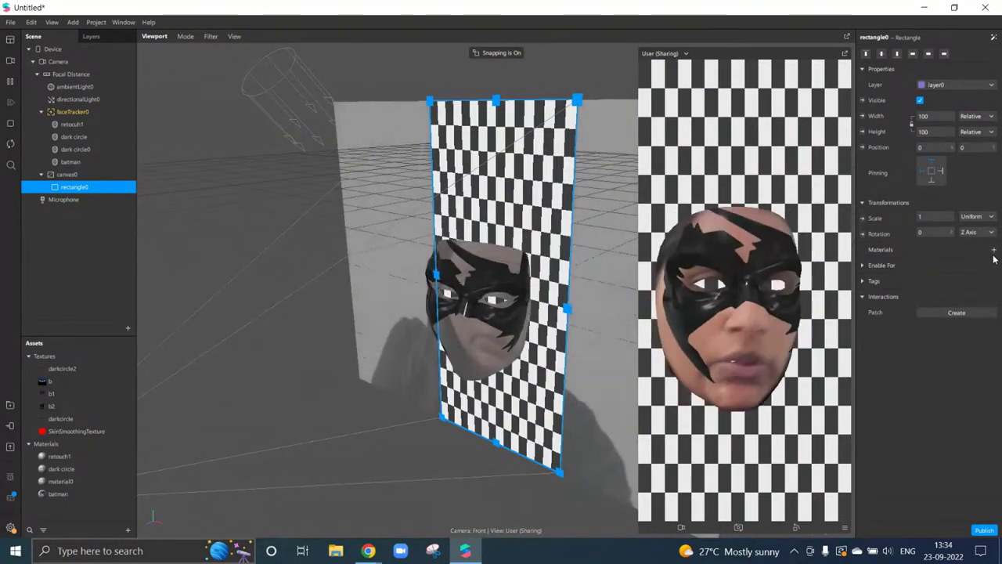
Create a new material for the rectangle and rename the material "bg"
{"action": "left_click", "coordinate": [993, 251]}
{"action": "left_click", "coordinate": [935, 311]}
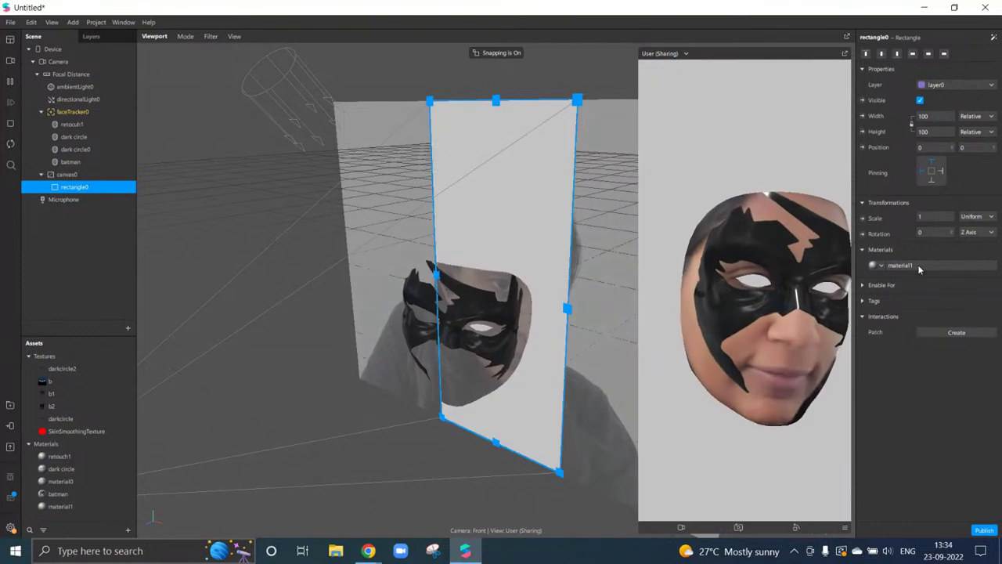
{"action": "left_click", "coordinate": [901, 264]}
{"action": "left_click", "coordinate": [876, 37]}
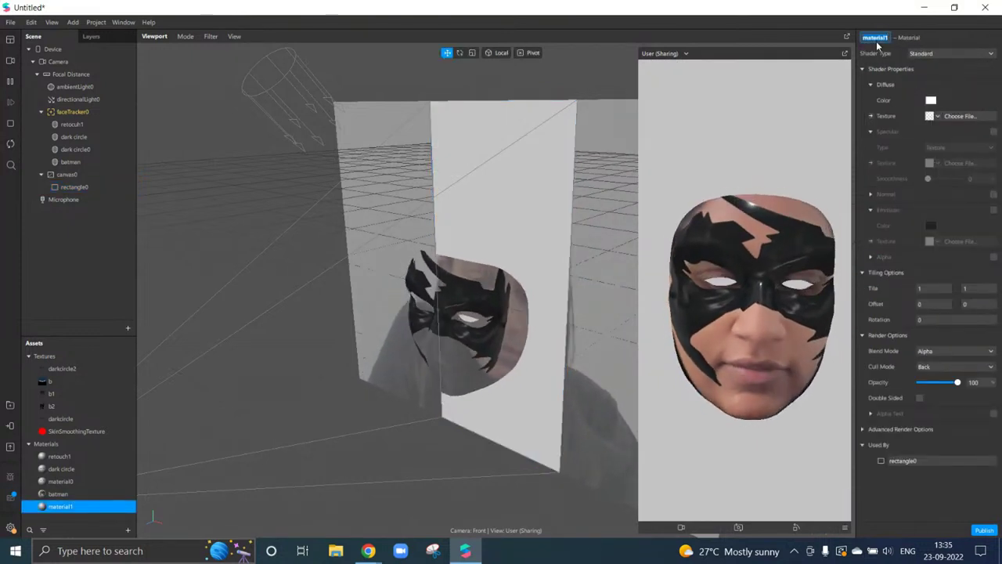
{"action": "type", "text": "bg"}
{"action": "key", "text": "Return"}
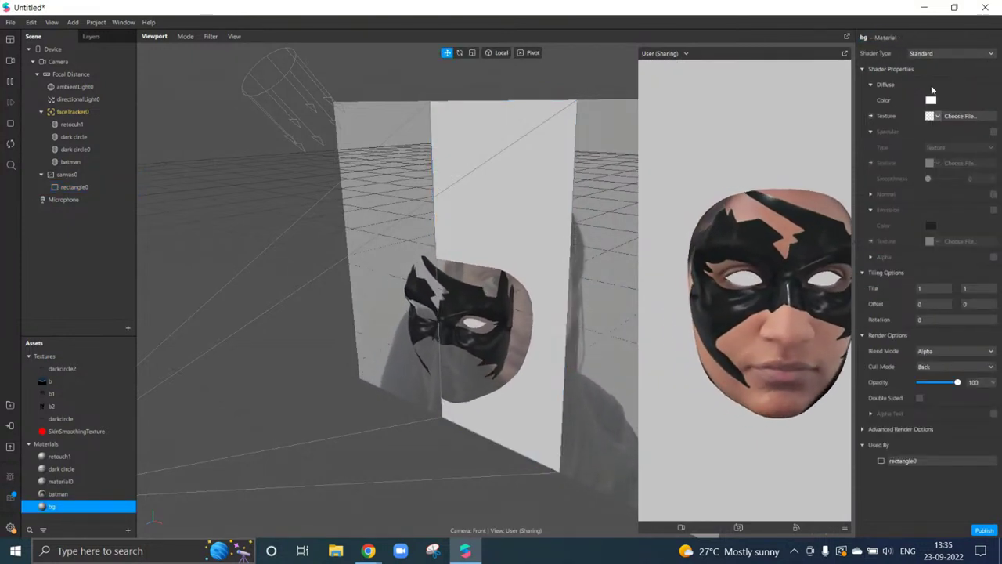
Set the bg material's shader type to Flat and turn off Use Depth Test and Write to Depth
{"action": "left_click", "coordinate": [915, 55]}
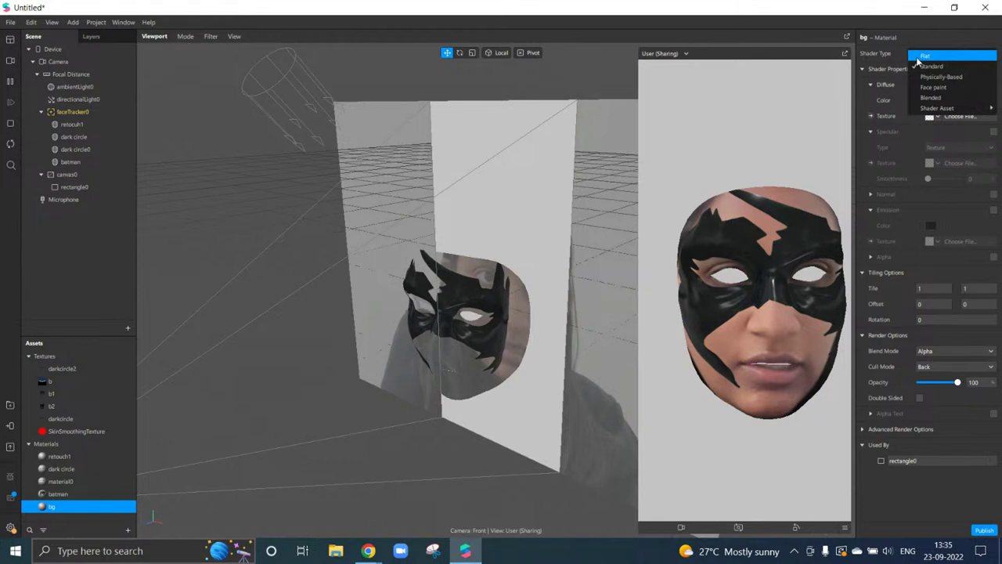
{"action": "left_click", "coordinate": [917, 58]}
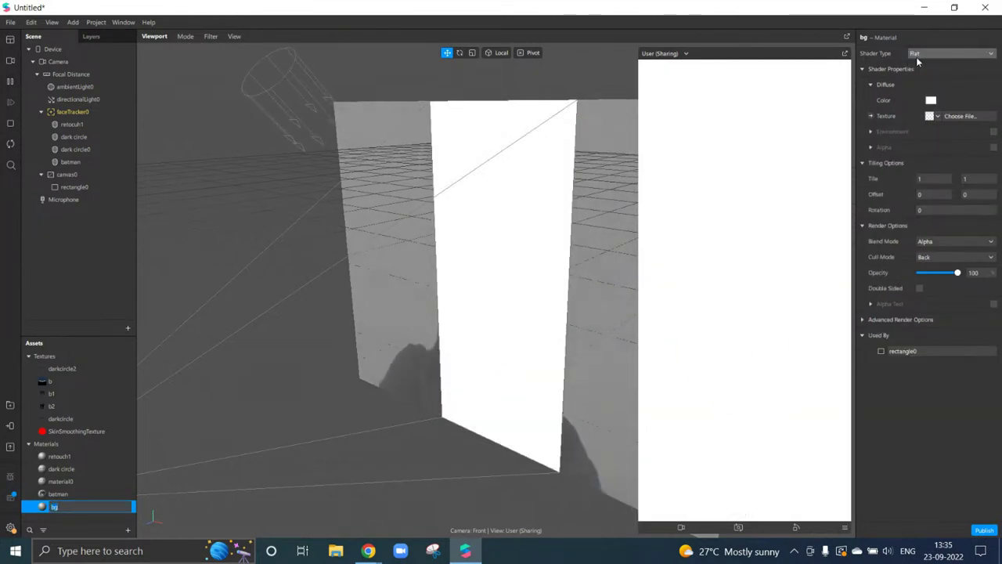
{"action": "left_click", "coordinate": [863, 320]}
{"action": "left_click", "coordinate": [919, 365]}
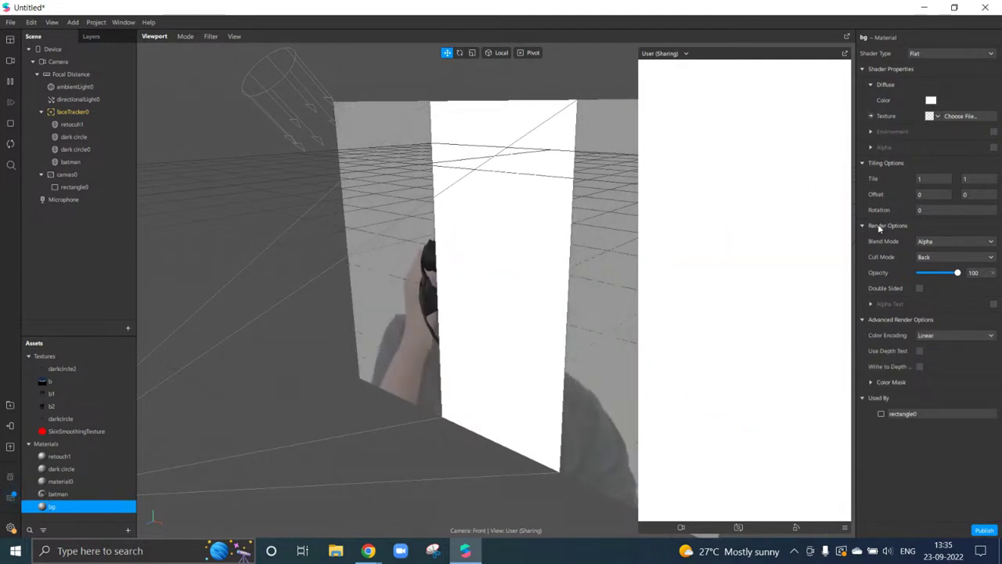
Assign texture b as the diffuse texture of the bg material
{"action": "left_click", "coordinate": [933, 116]}
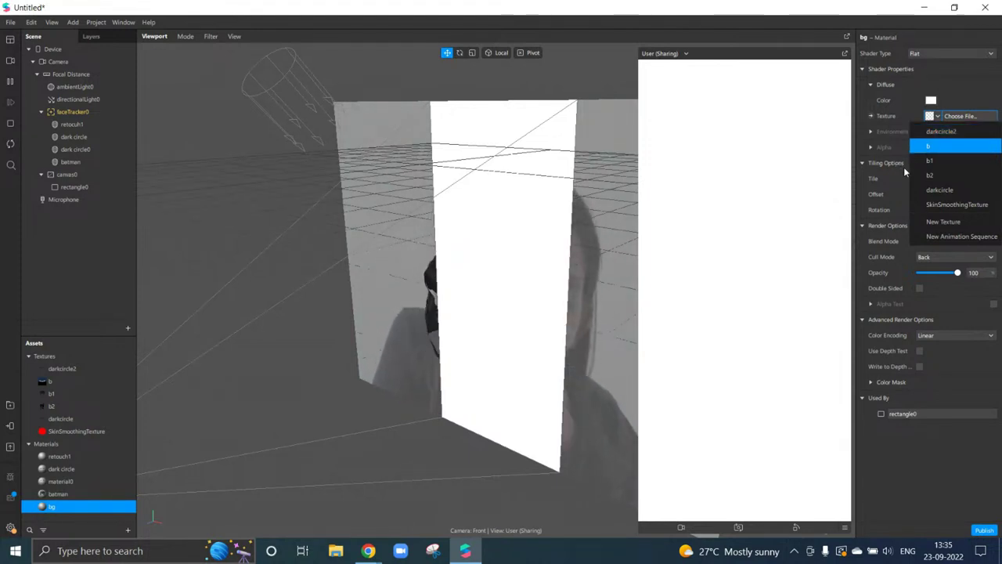
{"action": "left_click", "coordinate": [944, 147]}
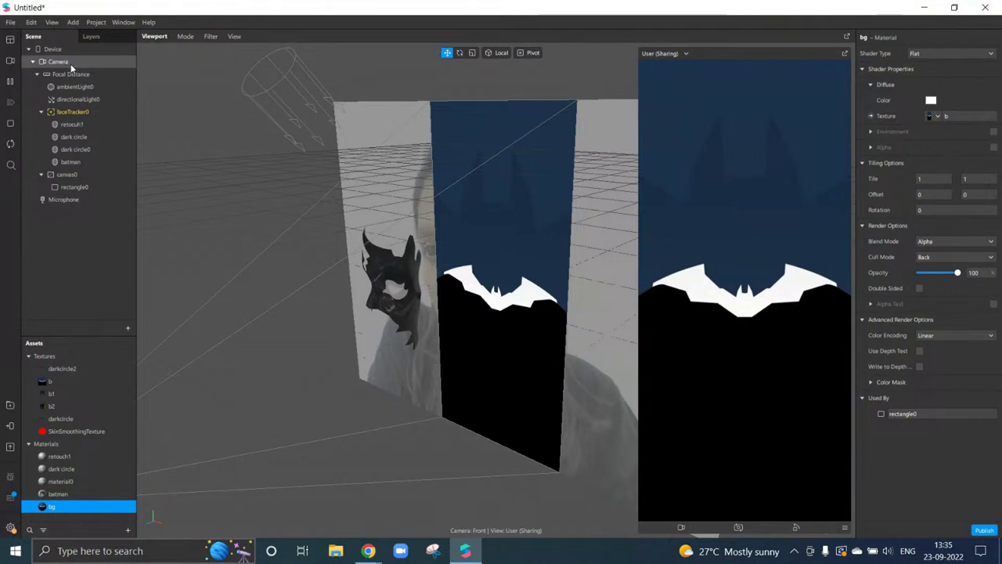
Add a Person segmentation to the Camera
{"action": "left_click", "coordinate": [419, 300]}
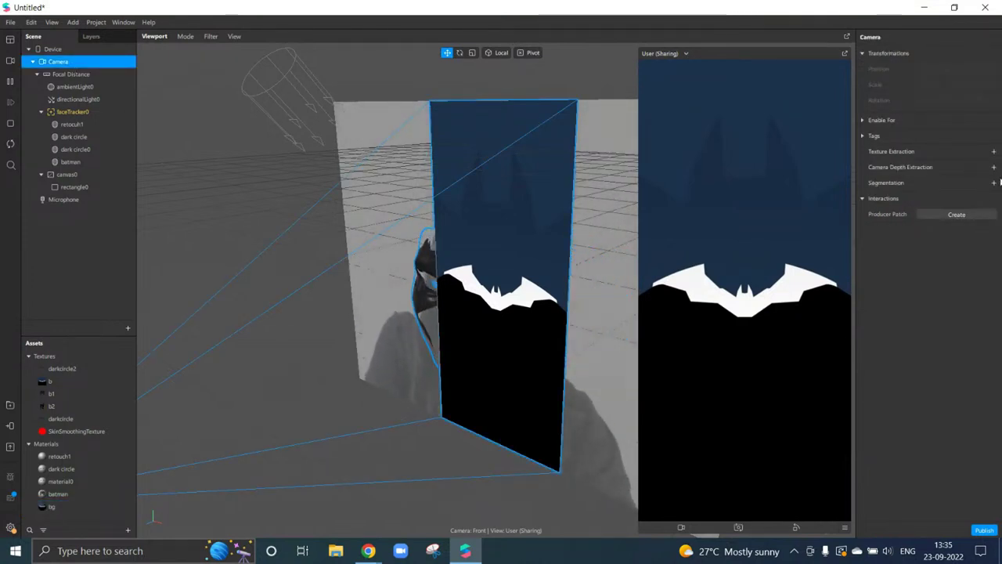
{"action": "left_click", "coordinate": [994, 182]}
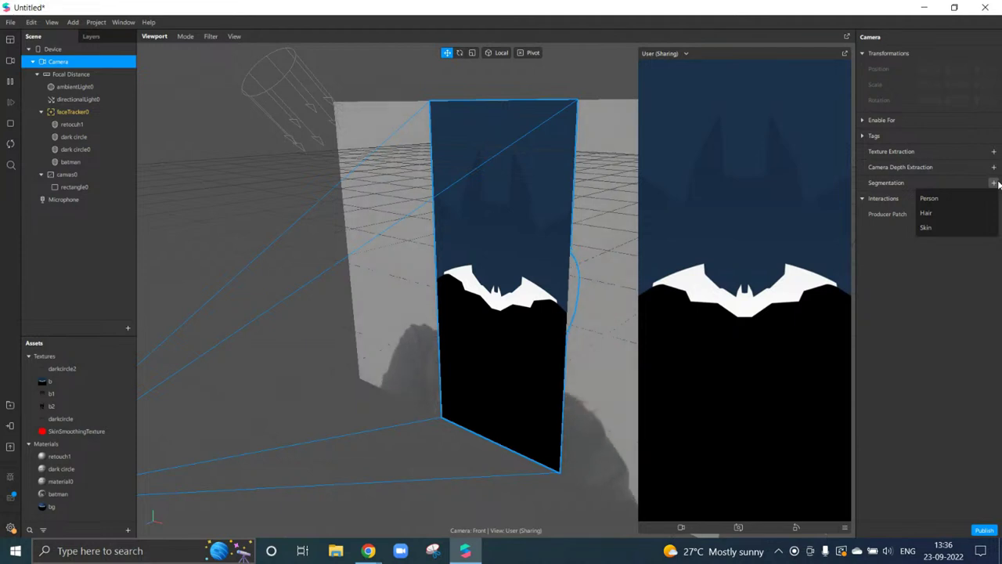
{"action": "left_click", "coordinate": [966, 200]}
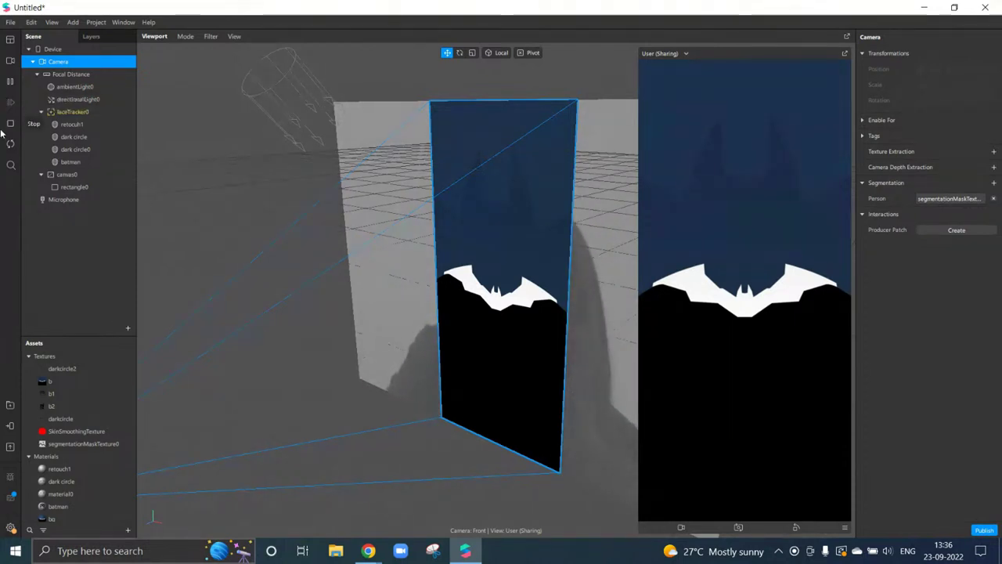
Enable Alpha on the background rectangle's bg material, using segmentationMaskTexture0 as the alpha texture with Invert on
{"action": "left_click", "coordinate": [69, 188]}
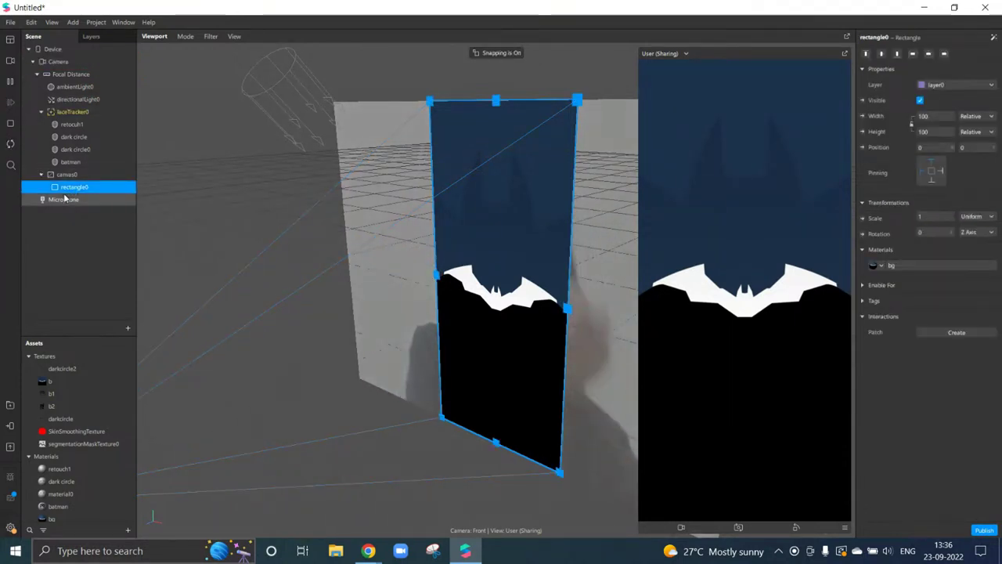
{"action": "left_click", "coordinate": [925, 266]}
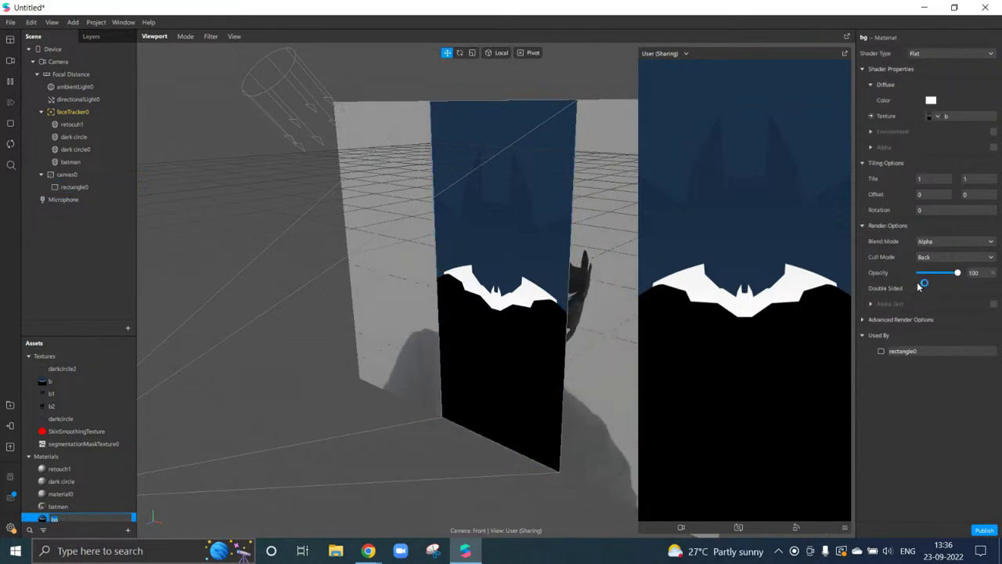
{"action": "left_click", "coordinate": [994, 148]}
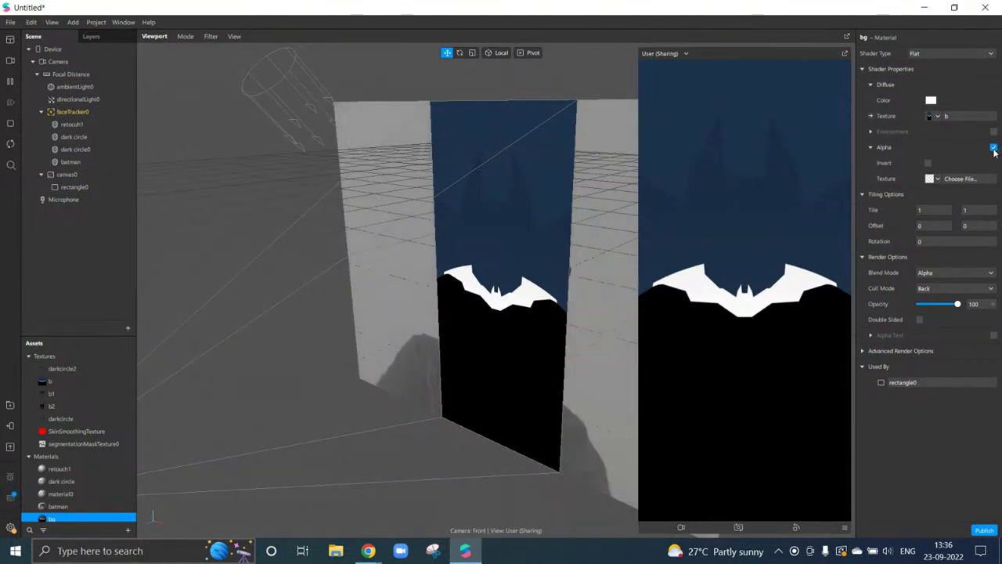
{"action": "left_click", "coordinate": [936, 180]}
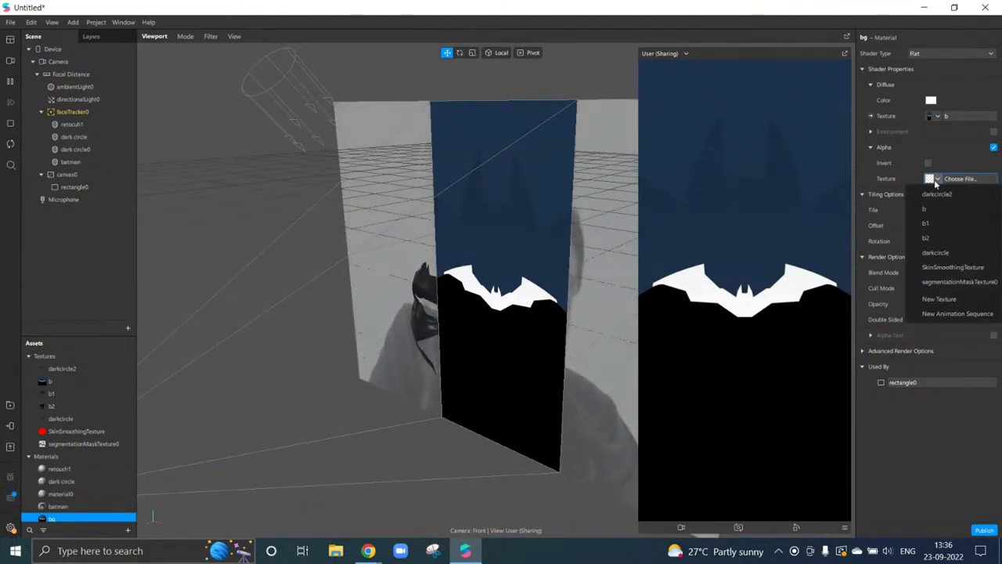
{"action": "left_click", "coordinate": [944, 283]}
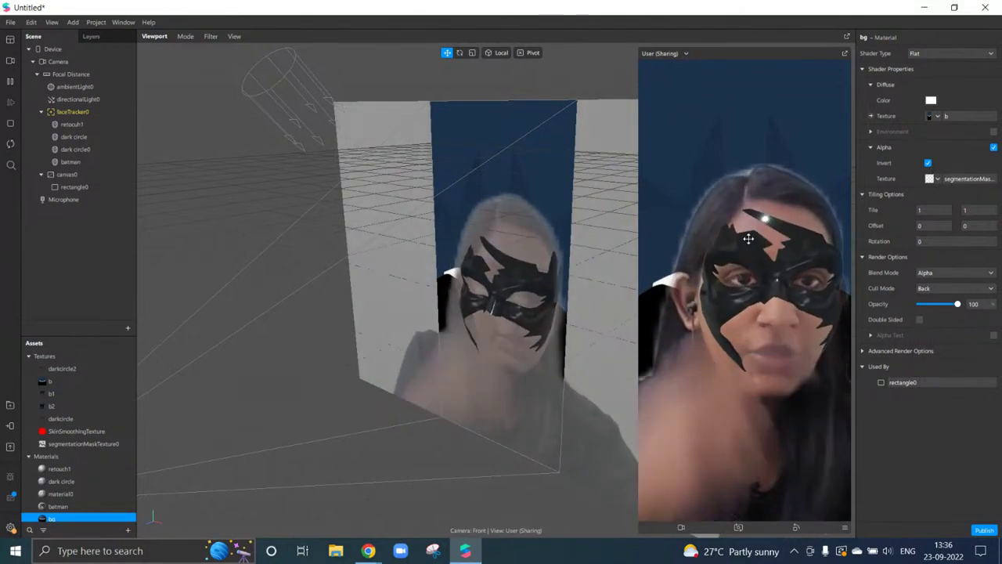
Set the edge softness of segmentationMaskTexture0 to 77
{"action": "scroll", "coordinate": [64, 442], "scroll_direction": "down", "scroll_amount": 1}
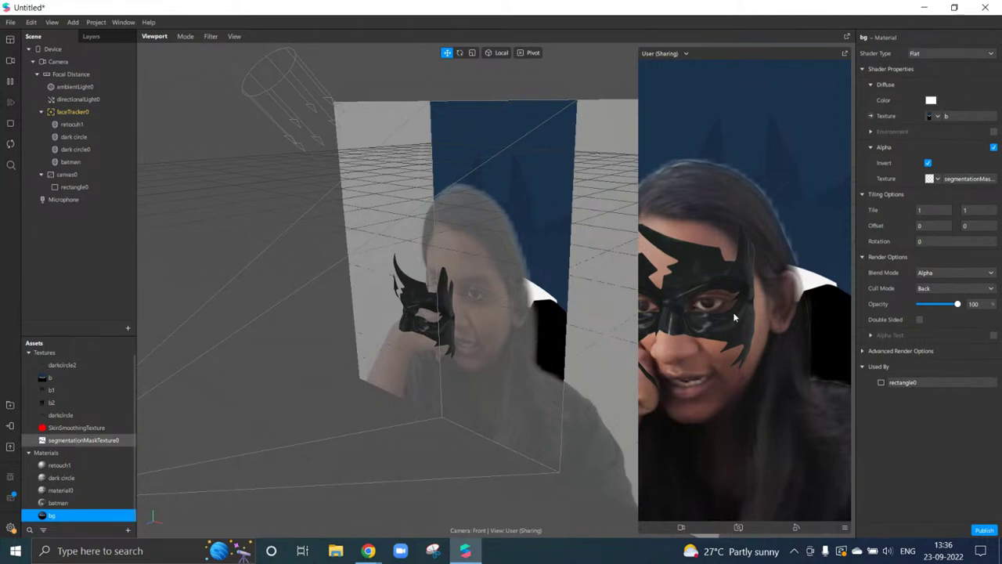
{"action": "left_click", "coordinate": [73, 439]}
{"action": "mouse_move", "coordinate": [958, 69]}
{"action": "left_mouse_down"}
{"action": "mouse_move", "coordinate": [893, 72]}
{"action": "mouse_move", "coordinate": [949, 69]}
{"action": "left_mouse_up"}
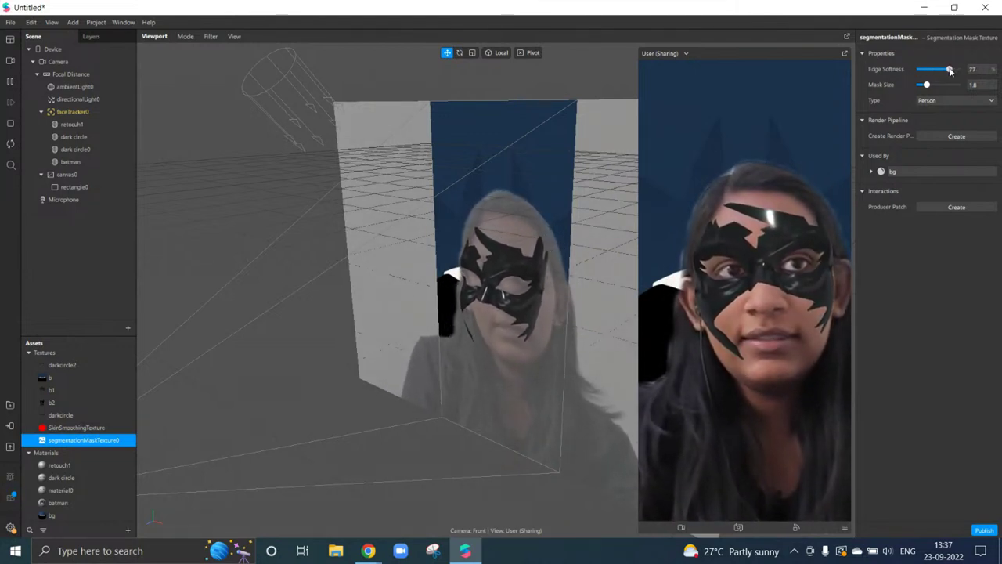
Rename rectangle0 under the canvas as bg, and undo the rename
{"action": "left_click", "coordinate": [82, 188]}
{"action": "double_click", "coordinate": [877, 37]}
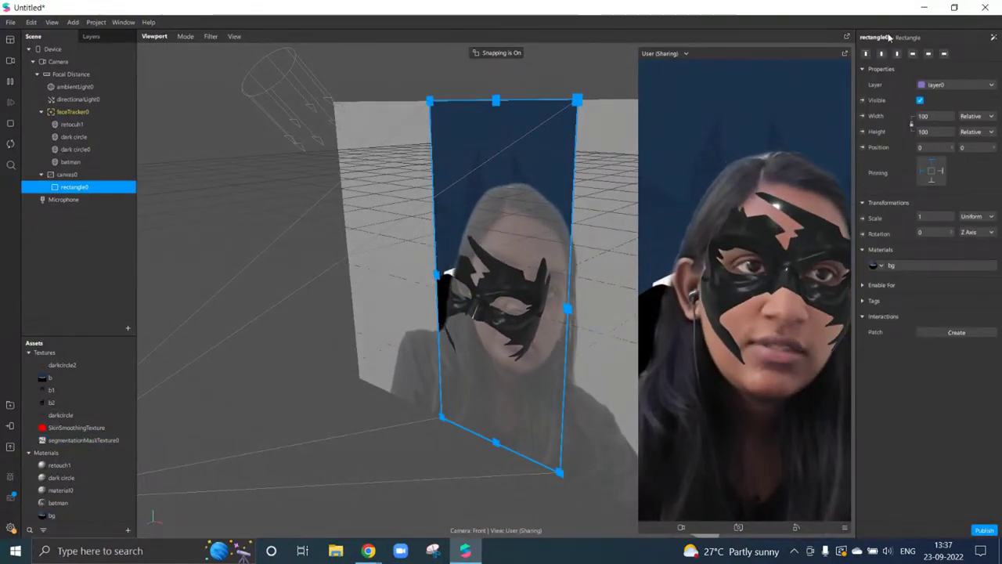
{"action": "type", "text": "bg"}
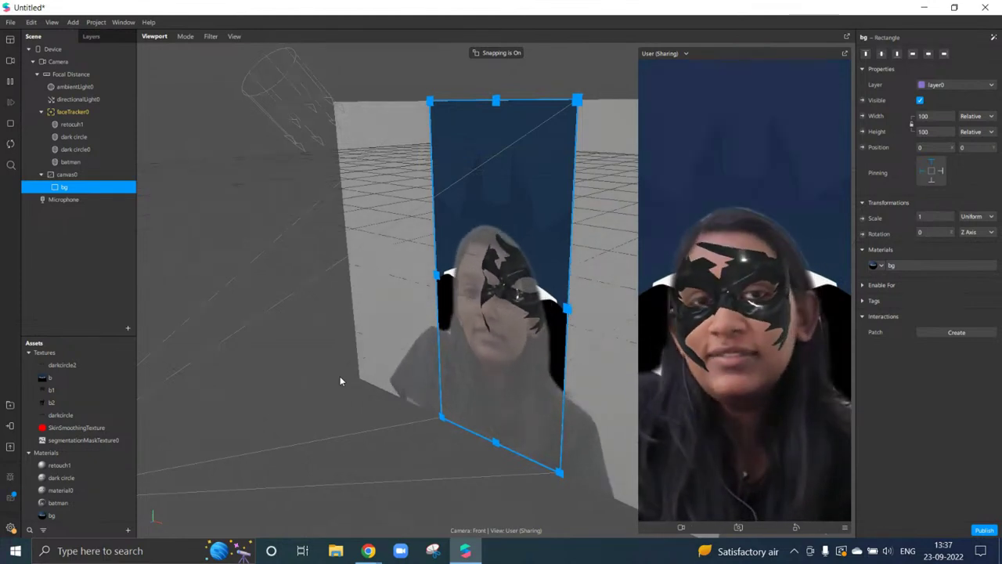
{"action": "left_click", "coordinate": [54, 23]}
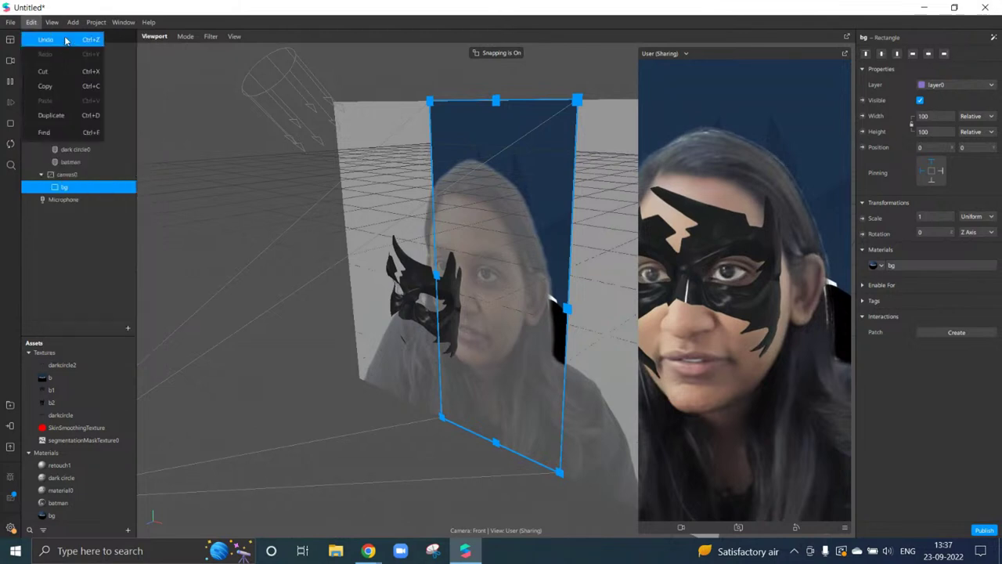
{"action": "left_click", "coordinate": [65, 37]}
Show the Patch Editor and enlarge it to about half of the workspace height
{"action": "left_click", "coordinate": [51, 22]}
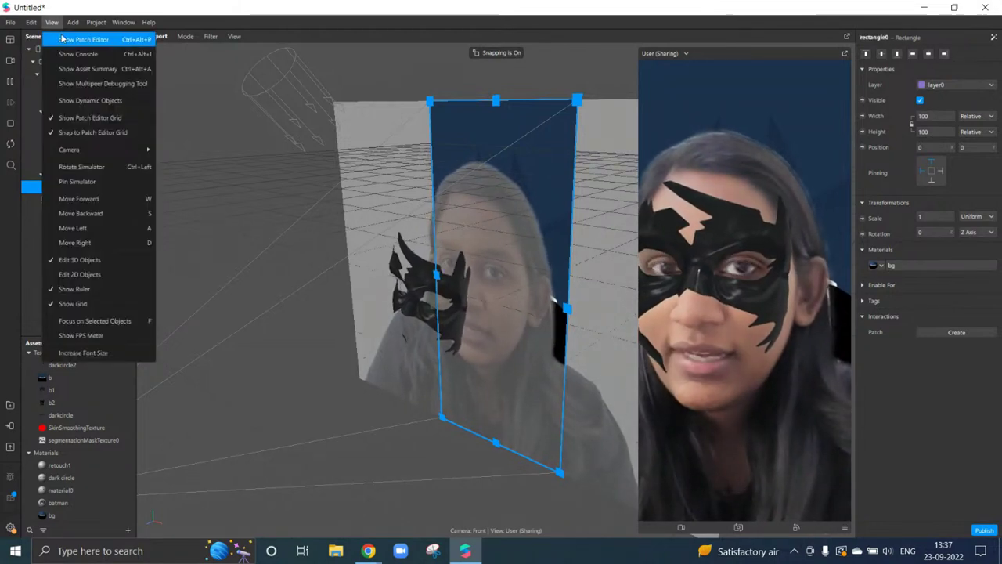
{"action": "left_click", "coordinate": [109, 72]}
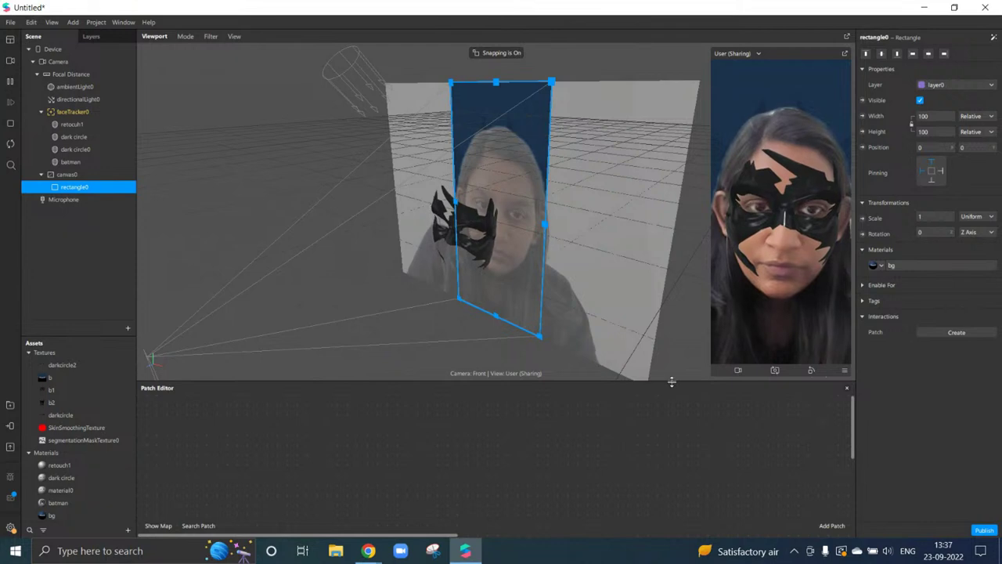
{"action": "left_click_drag", "start_coordinate": [672, 383], "coordinate": [671, 274]}
{"action": "left_click", "coordinate": [86, 440]}
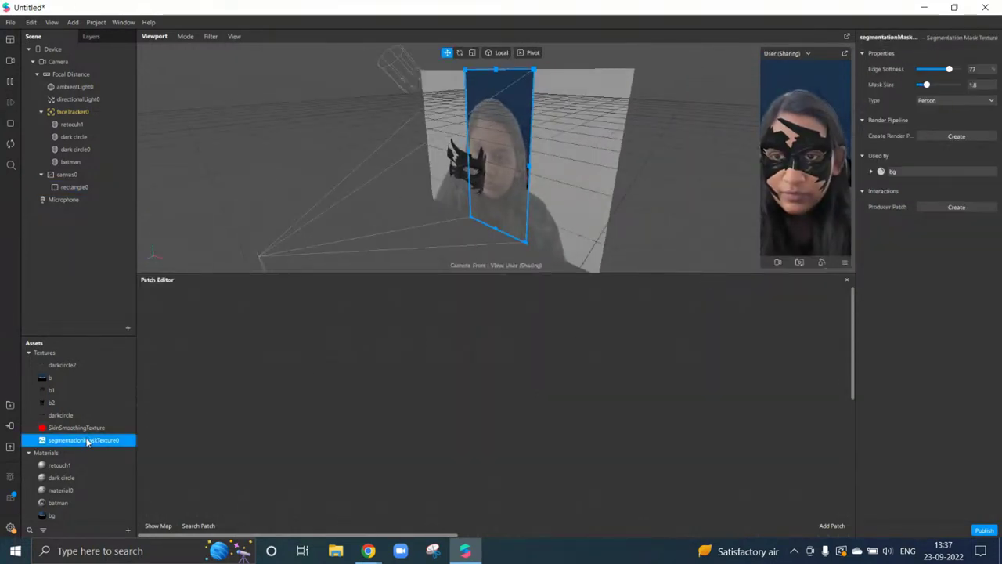
{"action": "scroll", "coordinate": [83, 404], "scroll_direction": "up", "scroll_amount": 1}
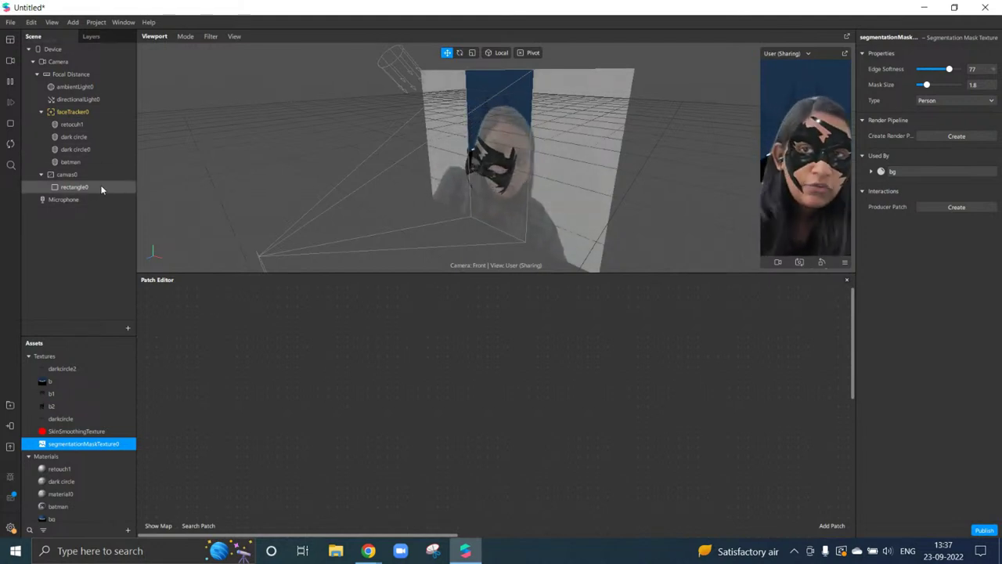
Add faceTracker0 to the Patch Editor with its Face Finder and Face Select patches, and reposition the group to free space beside it
{"action": "left_click", "coordinate": [83, 113]}
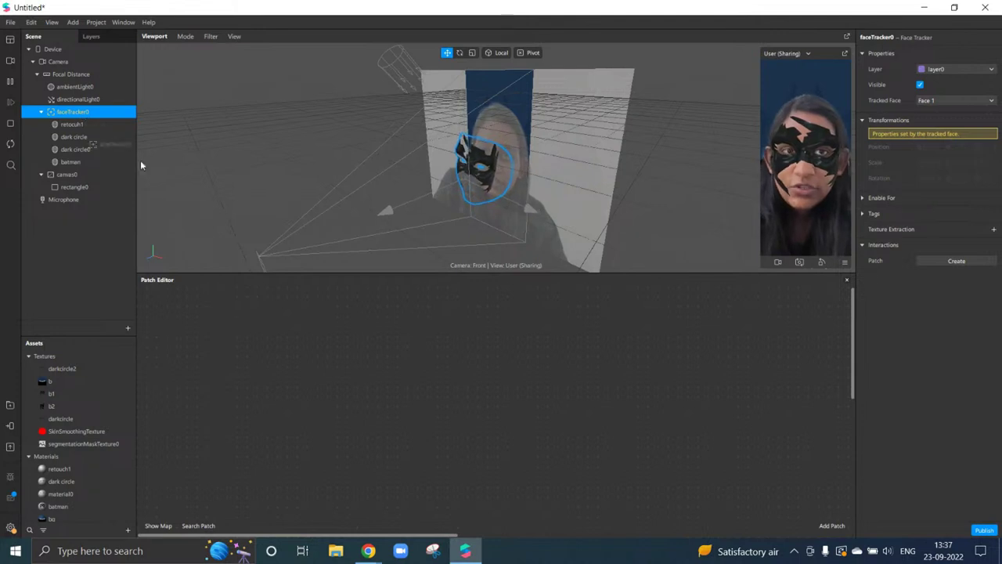
{"action": "left_click_drag", "start_coordinate": [141, 165], "coordinate": [314, 417]}
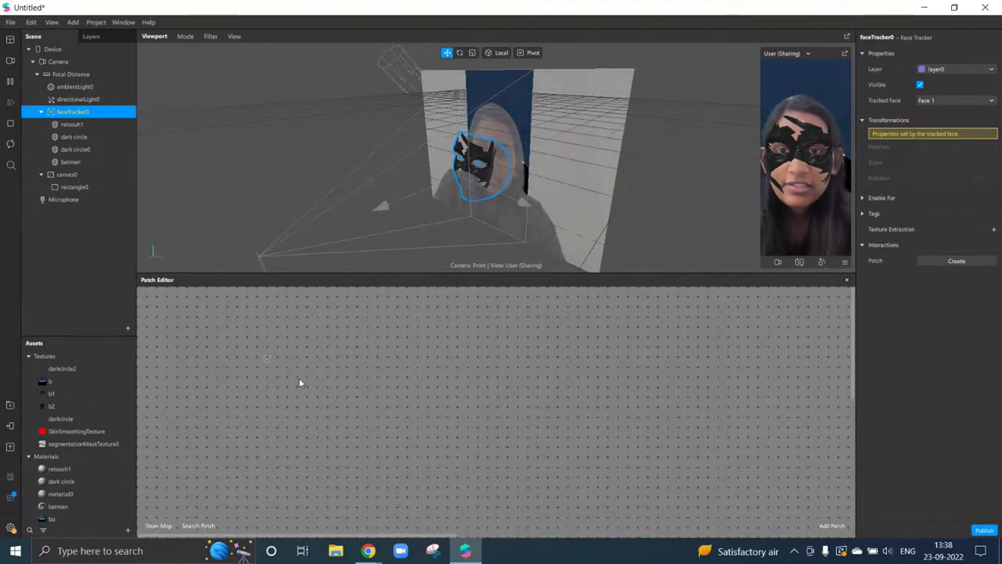
{"action": "left_click_drag", "start_coordinate": [299, 383], "coordinate": [299, 382]}
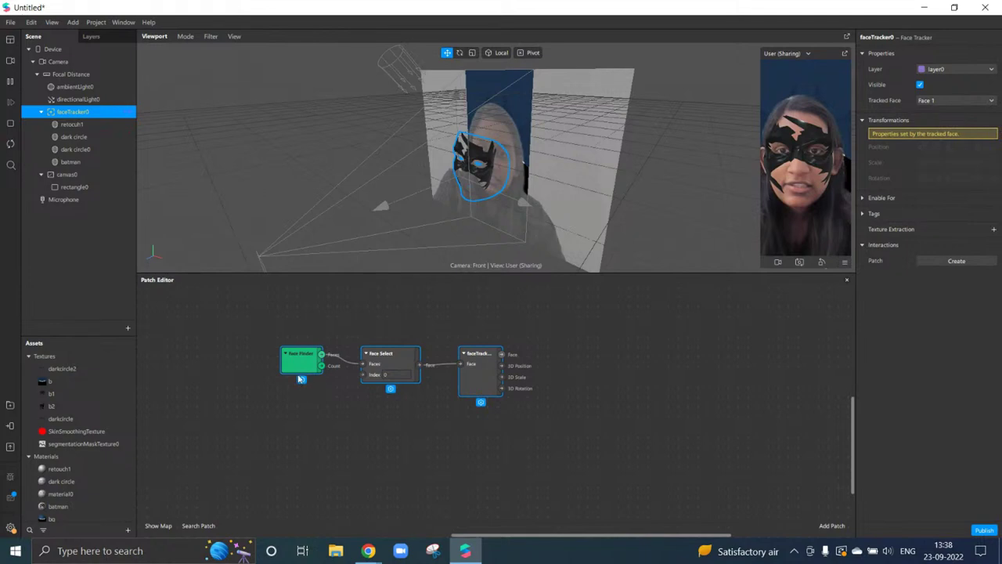
{"action": "scroll", "coordinate": [317, 356], "scroll_direction": "up", "scroll_amount": 1}
{"action": "scroll", "coordinate": [313, 360], "scroll_direction": "up", "scroll_amount": 1}
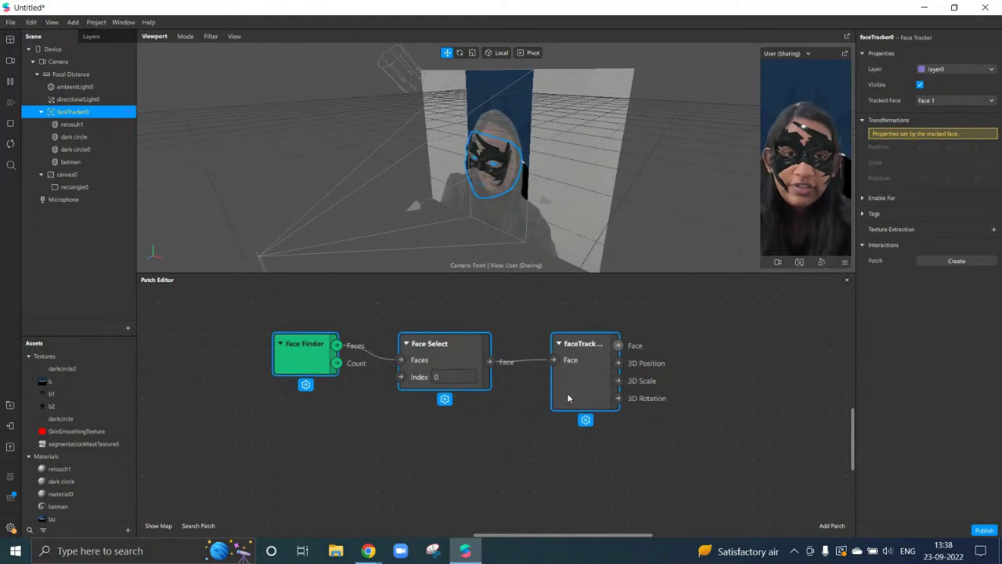
{"action": "left_click_drag", "start_coordinate": [564, 392], "coordinate": [478, 437]}
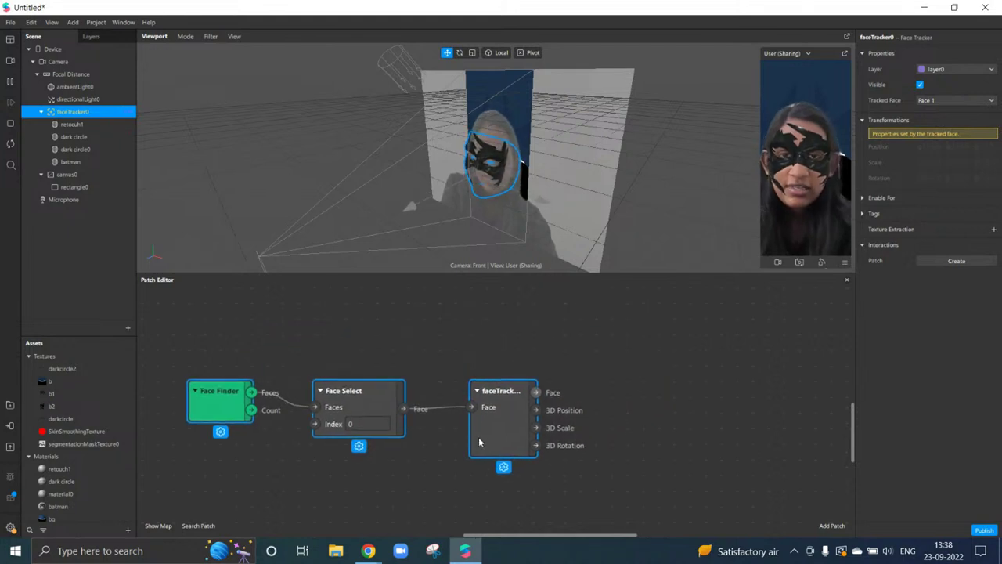
{"action": "left_click", "coordinate": [360, 422]}
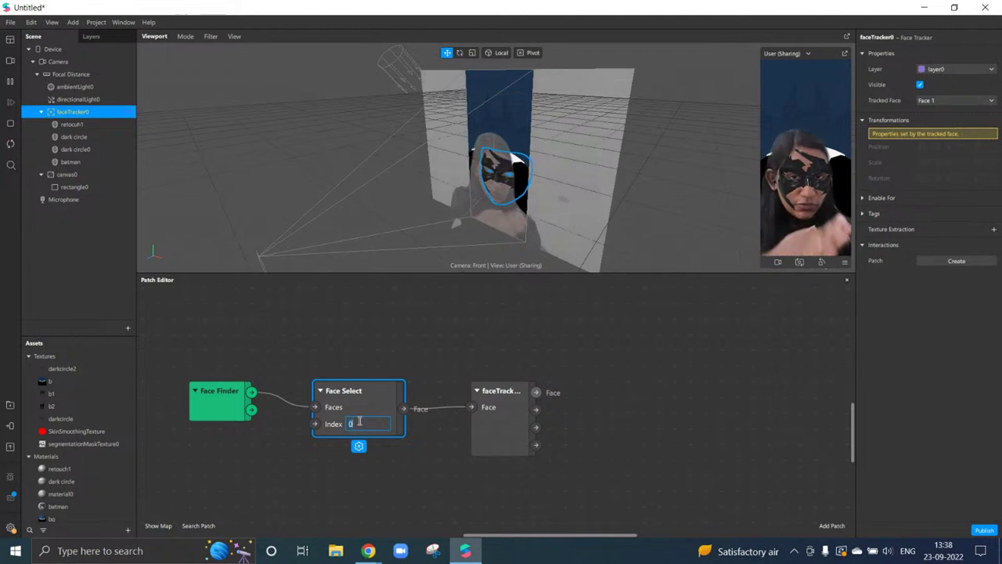
{"action": "left_click", "coordinate": [501, 430]}
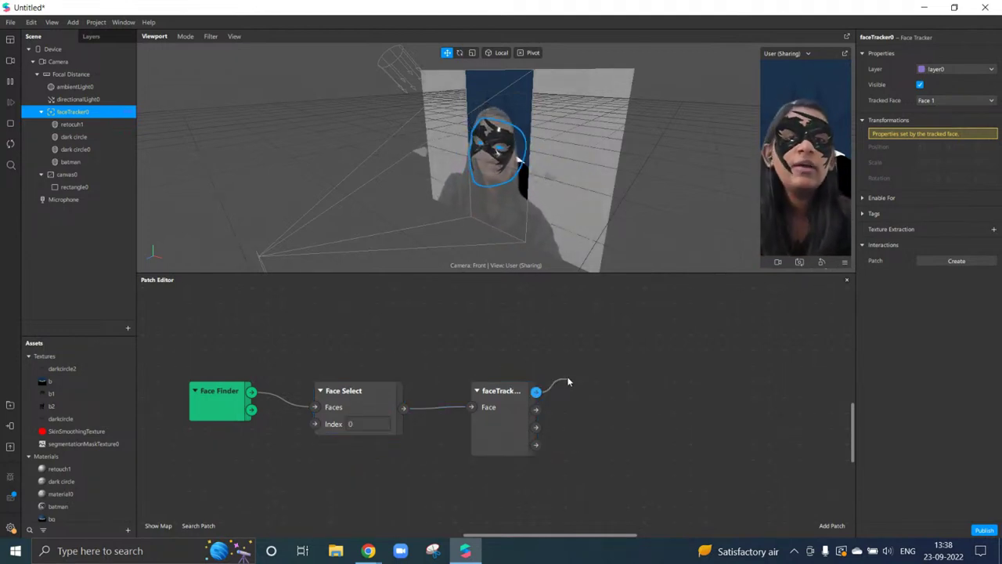
Add a Head Nod interaction patch connected to the face tracker's Face output, and shift the whole patch group to make room after it
{"action": "left_click", "coordinate": [536, 391]}
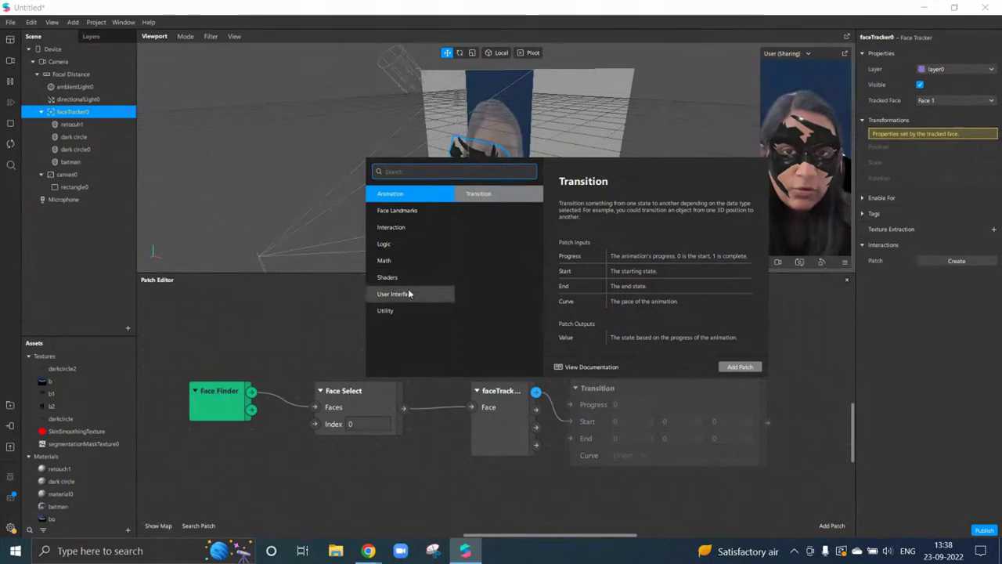
{"action": "left_click", "coordinate": [392, 230]}
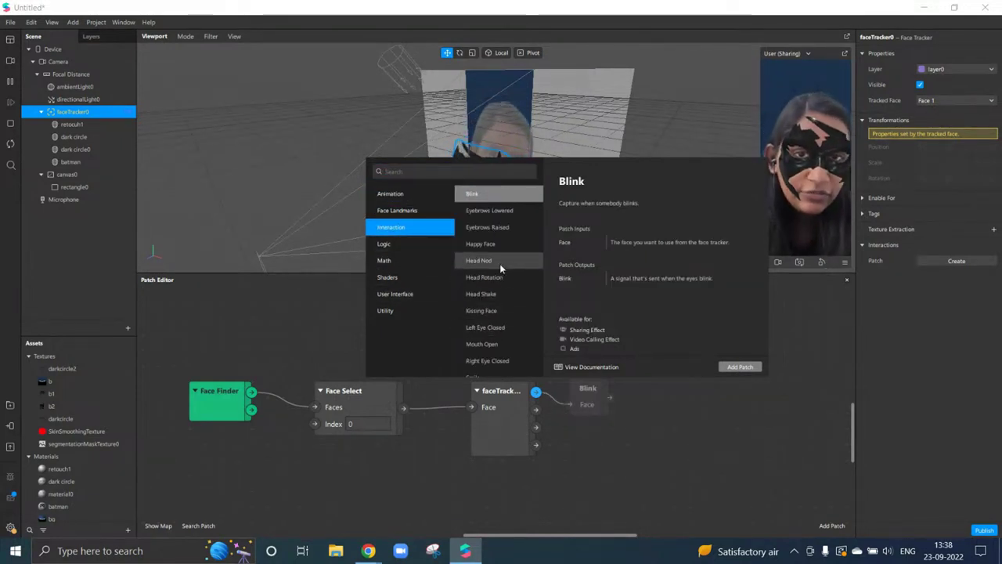
{"action": "scroll", "coordinate": [498, 274], "scroll_direction": "down", "scroll_amount": 1}
{"action": "scroll", "coordinate": [495, 302], "scroll_direction": "up", "scroll_amount": 2}
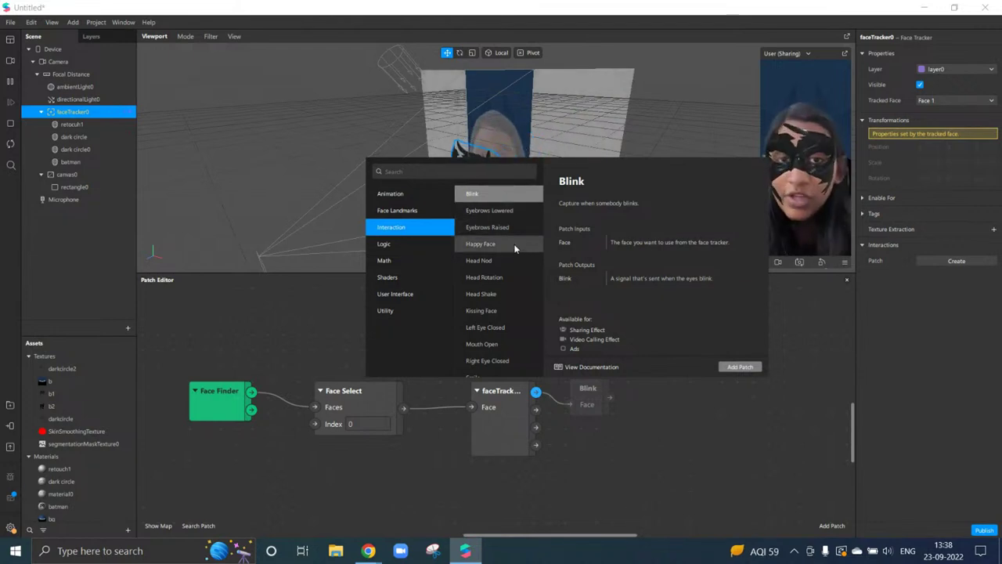
{"action": "left_click", "coordinate": [504, 262]}
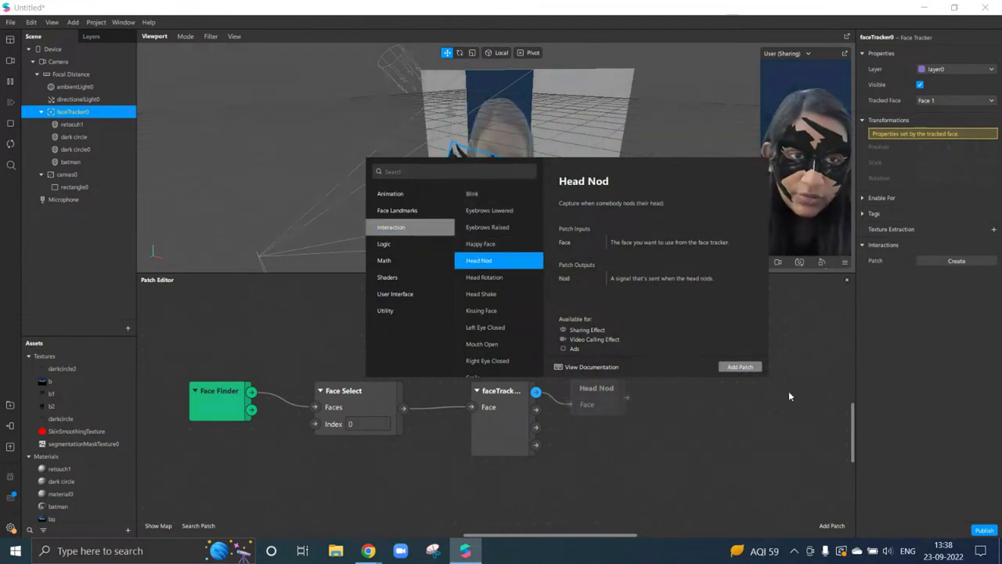
{"action": "left_click", "coordinate": [739, 366]}
{"action": "left_click_drag", "start_coordinate": [200, 320], "coordinate": [644, 459]}
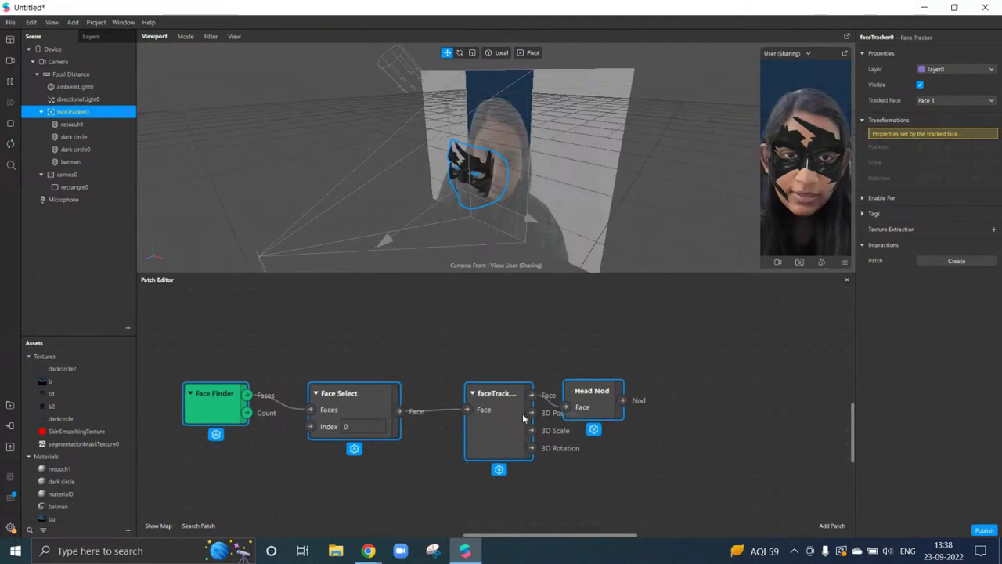
{"action": "left_click_drag", "start_coordinate": [523, 419], "coordinate": [449, 432]}
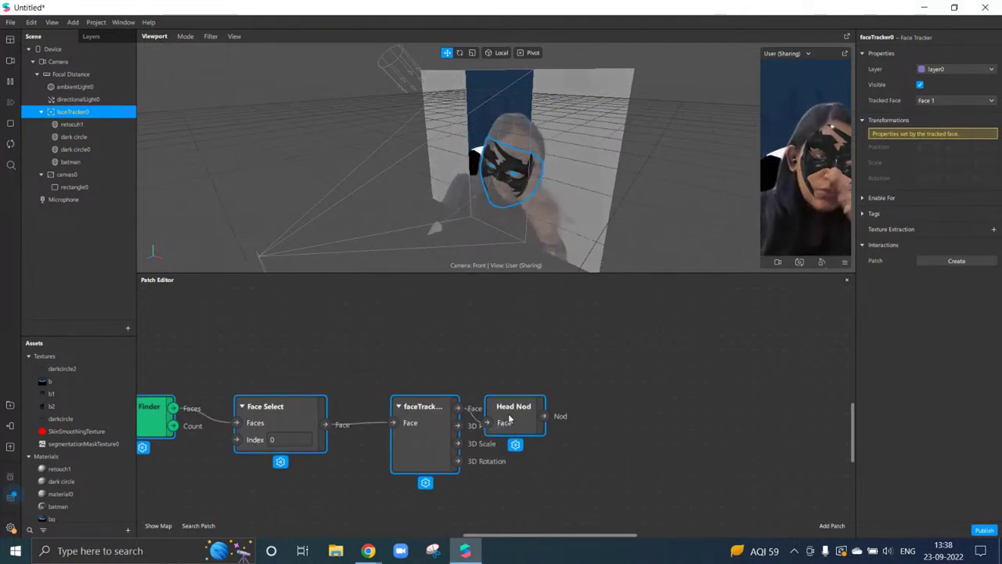
Create Visible patches for batman and canvas0 together, and move the canvas0 patch clear of the batman patch
{"action": "left_click", "coordinate": [88, 163]}
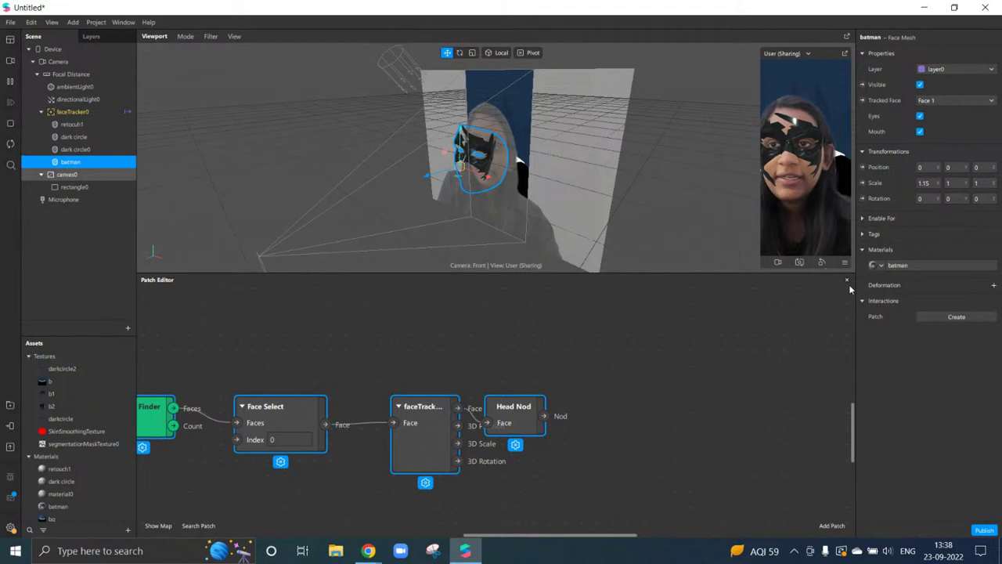
{"action": "key", "text": "shift+Down"}
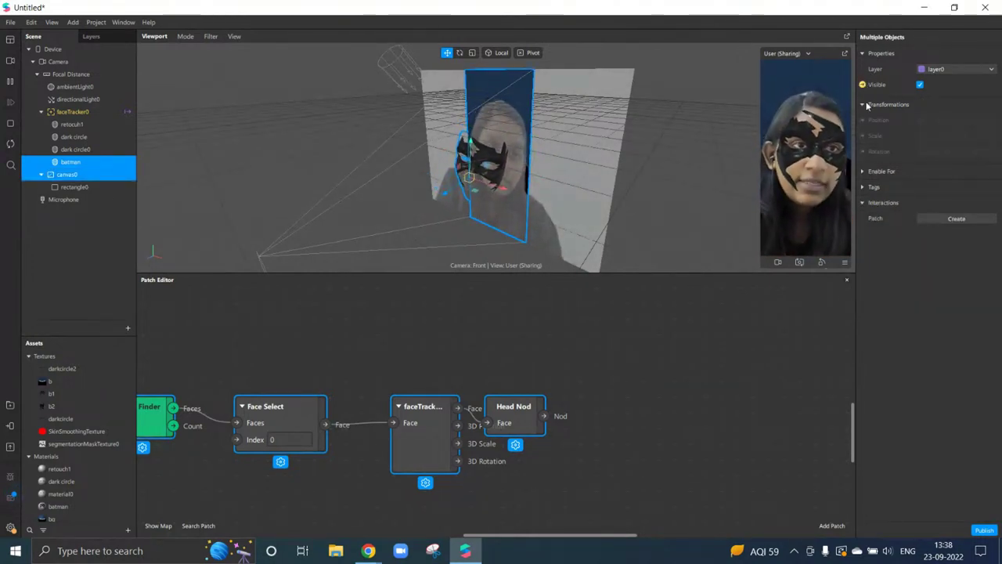
{"action": "left_click_drag", "start_coordinate": [522, 454], "coordinate": [617, 454]}
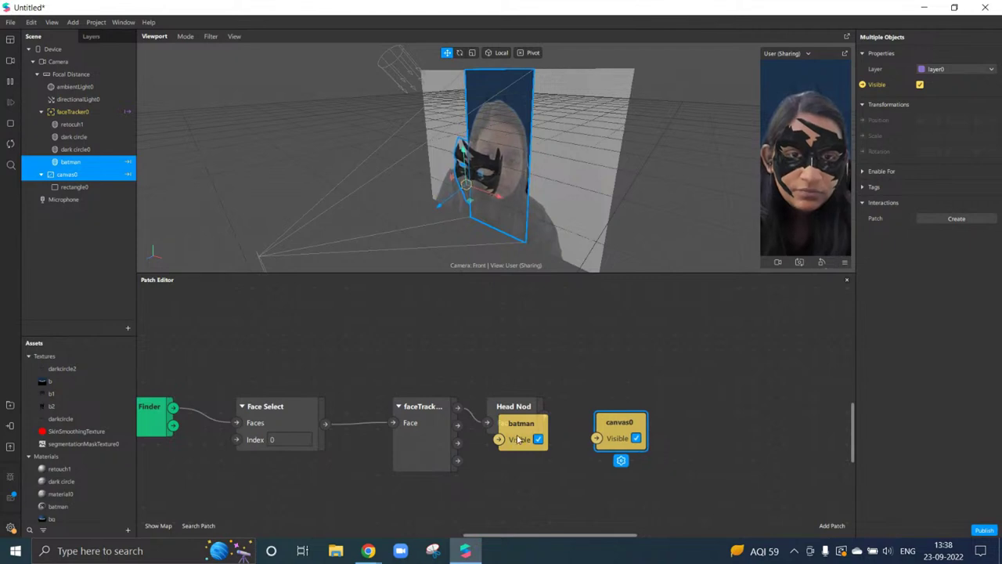
Place the batman patch above the canvas0 patch and connect Head Nod's output to batman's Visible input through a Switch
{"action": "left_click_drag", "start_coordinate": [518, 440], "coordinate": [616, 328]}
{"action": "left_click_drag", "start_coordinate": [630, 425], "coordinate": [640, 444]}
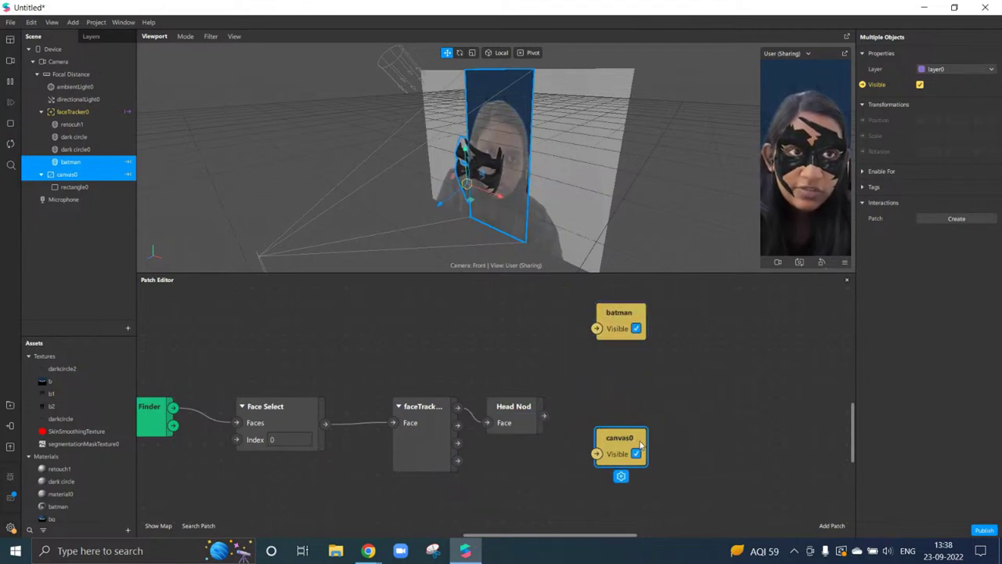
{"action": "left_click_drag", "start_coordinate": [600, 332], "coordinate": [597, 329]}
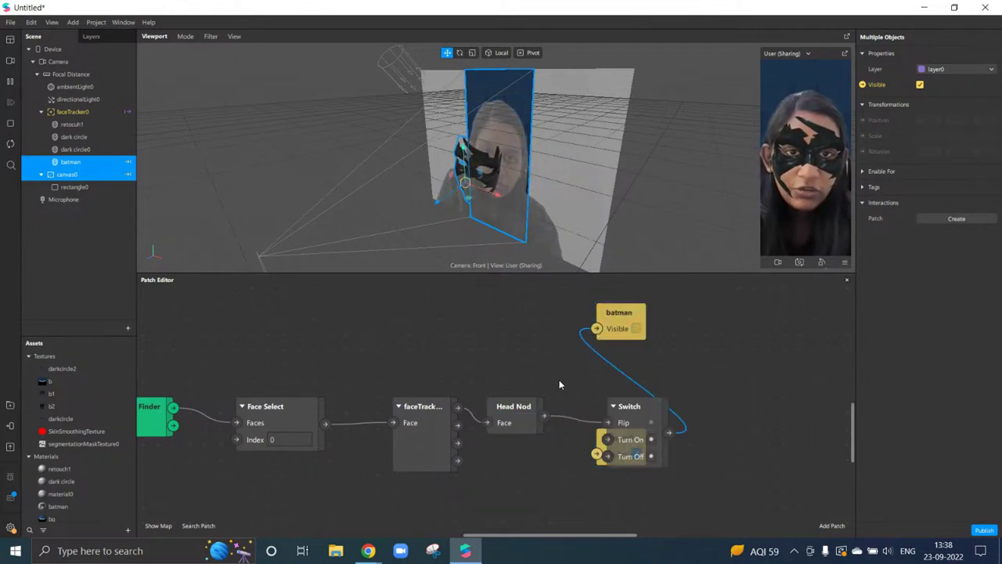
Connect the Switch's output to canvas0's Visible input too, and arrange the Switch between Head Nod and the two Visible patches
{"action": "left_click_drag", "start_coordinate": [618, 419], "coordinate": [529, 371]}
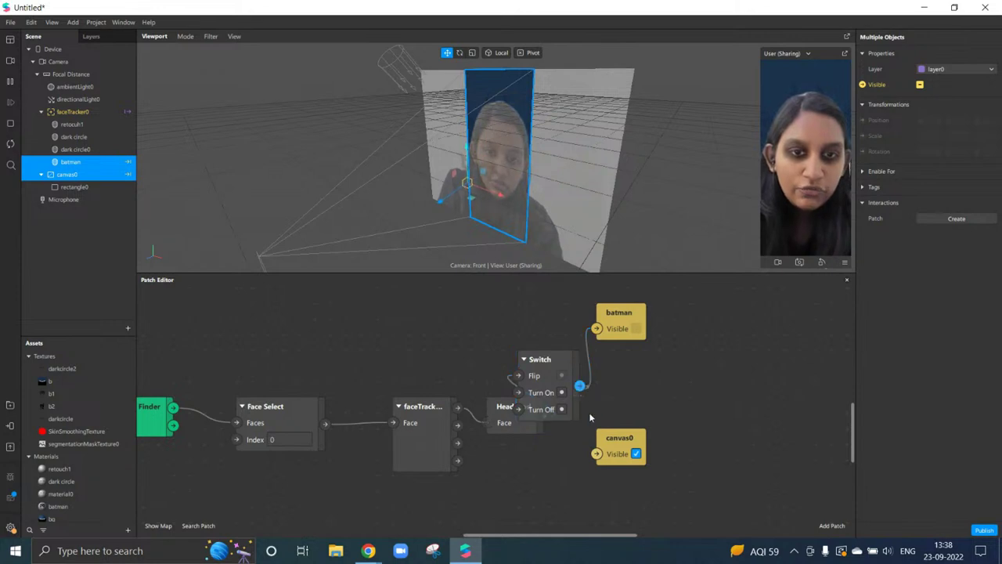
{"action": "left_click_drag", "start_coordinate": [596, 460], "coordinate": [597, 454]}
{"action": "left_click_drag", "start_coordinate": [618, 462], "coordinate": [731, 477]}
{"action": "left_click_drag", "start_coordinate": [618, 317], "coordinate": [761, 333]}
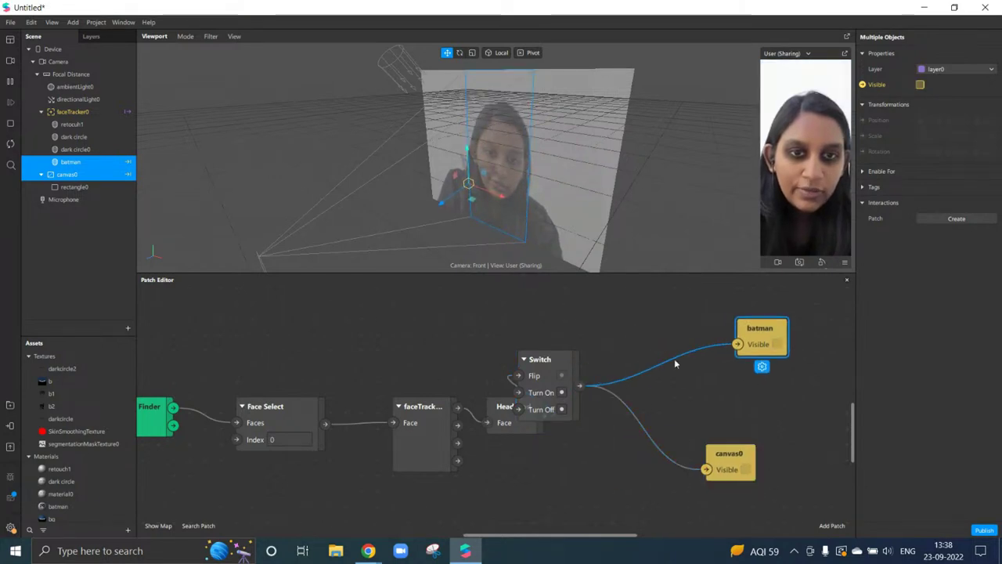
{"action": "left_click_drag", "start_coordinate": [539, 383], "coordinate": [618, 415]}
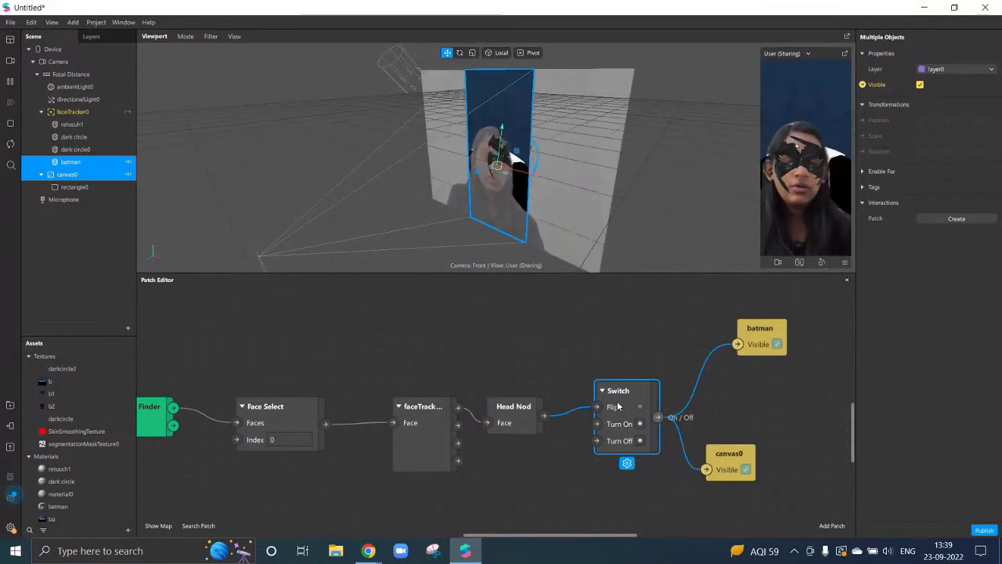
Move the face tracking patches with Head Nod, and the Switch, to leave a wide gap between Head Nod and the Switch
{"action": "left_click_drag", "start_coordinate": [144, 378], "coordinate": [566, 472]}
{"action": "left_click_drag", "start_coordinate": [518, 429], "coordinate": [330, 429]}
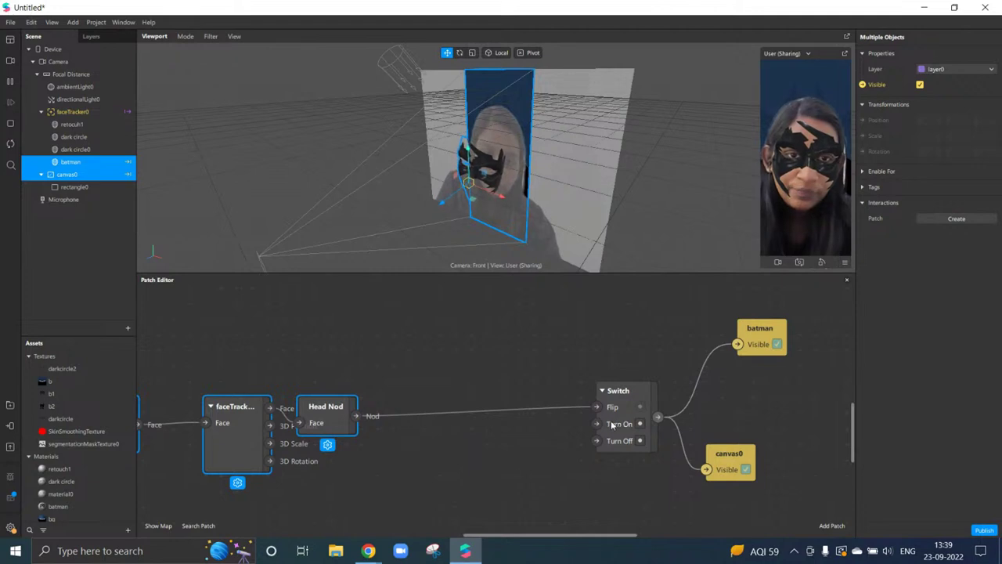
{"action": "left_click_drag", "start_coordinate": [612, 423], "coordinate": [534, 423]}
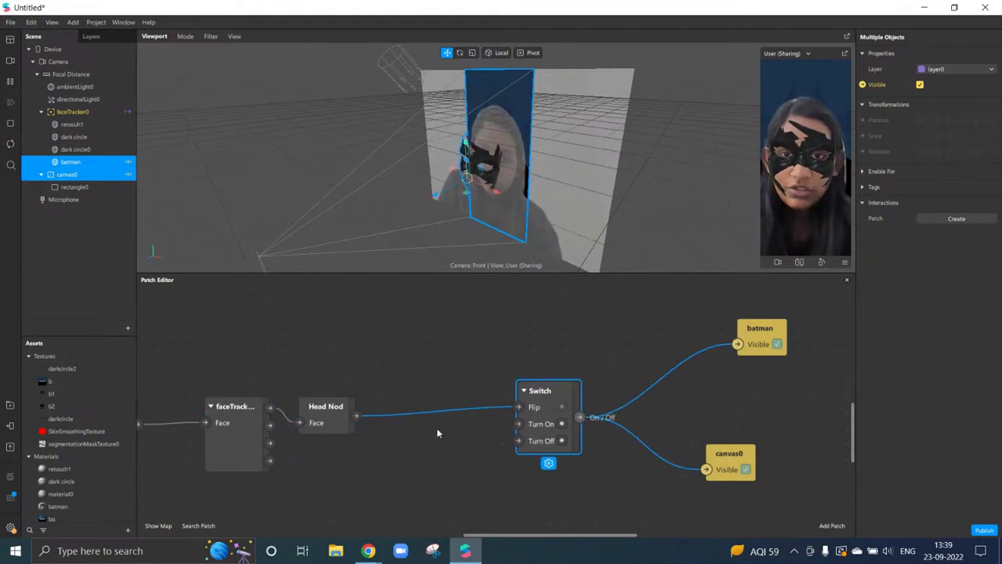
Add a Delay patch below the Head Nod connection and set its duration to 2 seconds
{"action": "double_click", "coordinate": [429, 434]}
{"action": "type", "text": "la"}
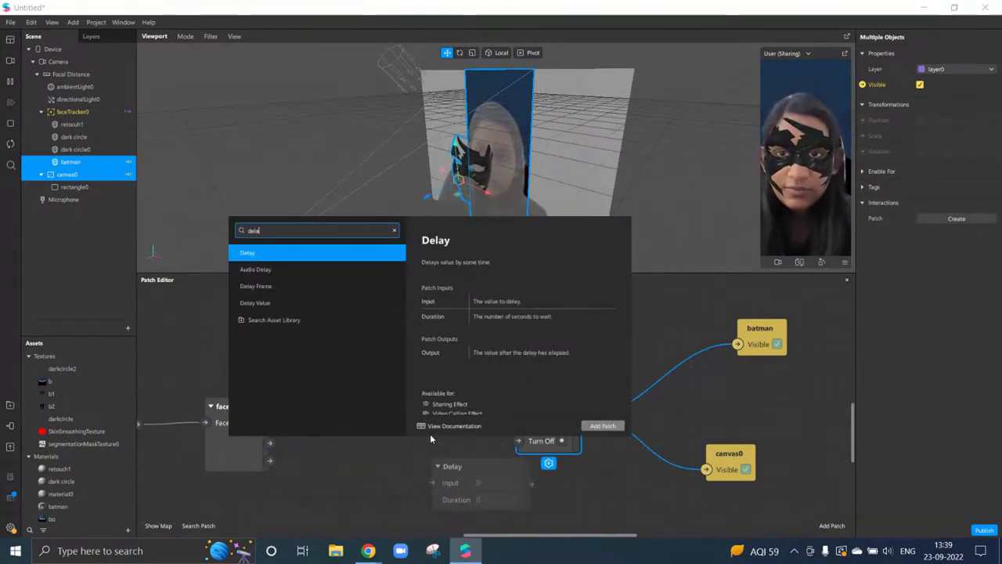
{"action": "key", "text": "Return"}
{"action": "left_click", "coordinate": [503, 498]}
{"action": "type", "text": "2"}
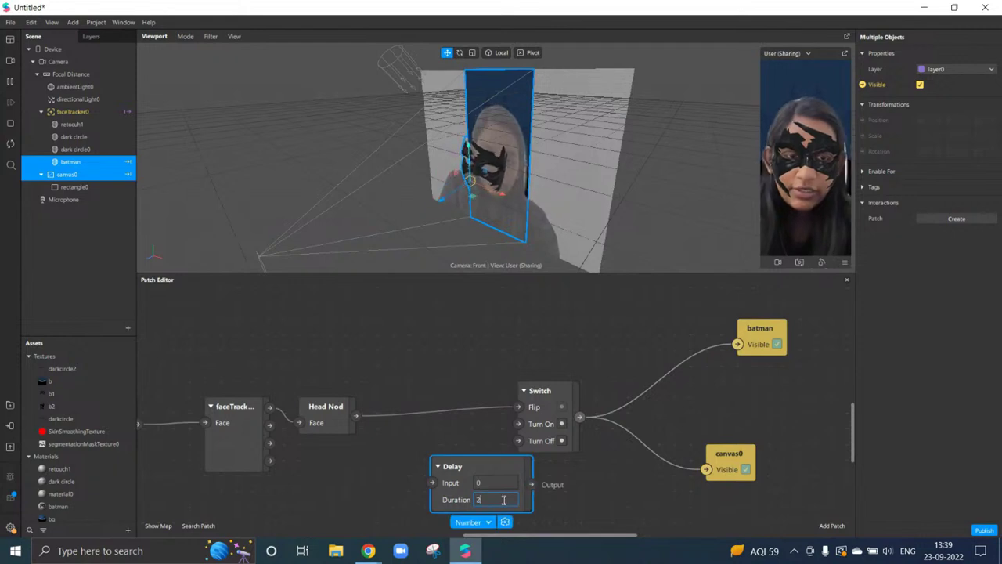
{"action": "key", "text": "Return"}
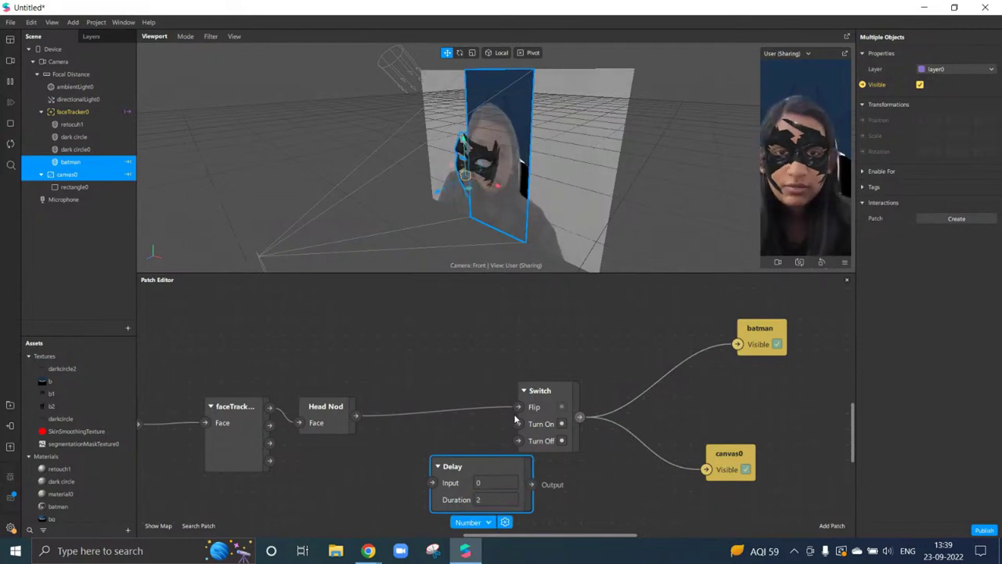
Route Head Nod through the Delay patch into the Switch's Flip input, and set the delay duration to 1.5 seconds
{"action": "left_click_drag", "start_coordinate": [519, 406], "coordinate": [419, 478]}
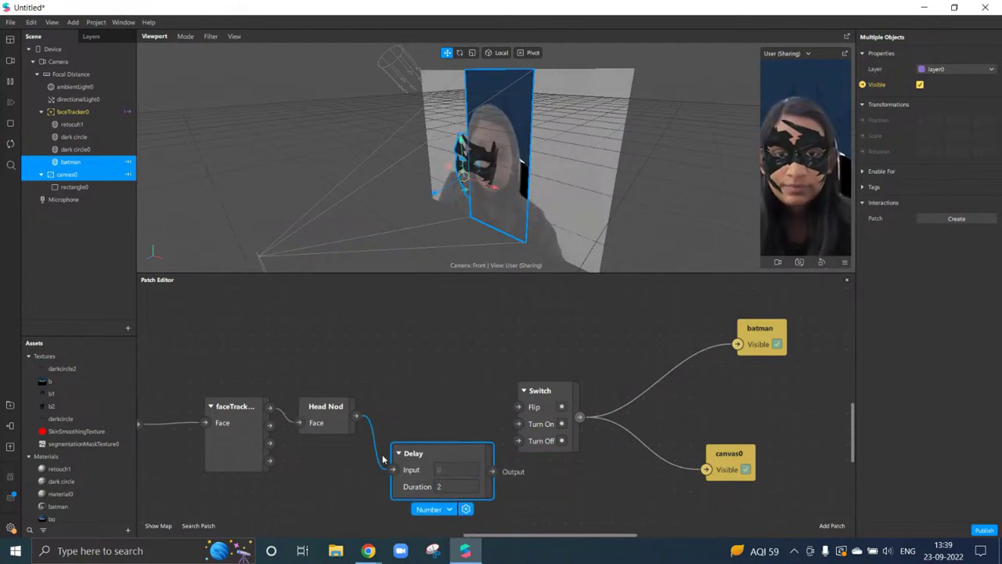
{"action": "left_click_drag", "start_coordinate": [492, 471], "coordinate": [518, 406]}
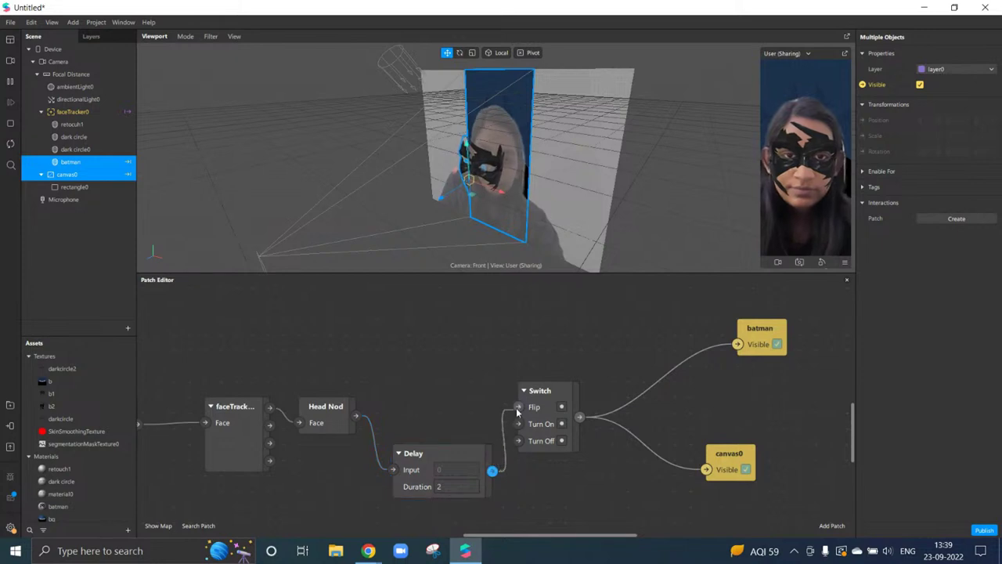
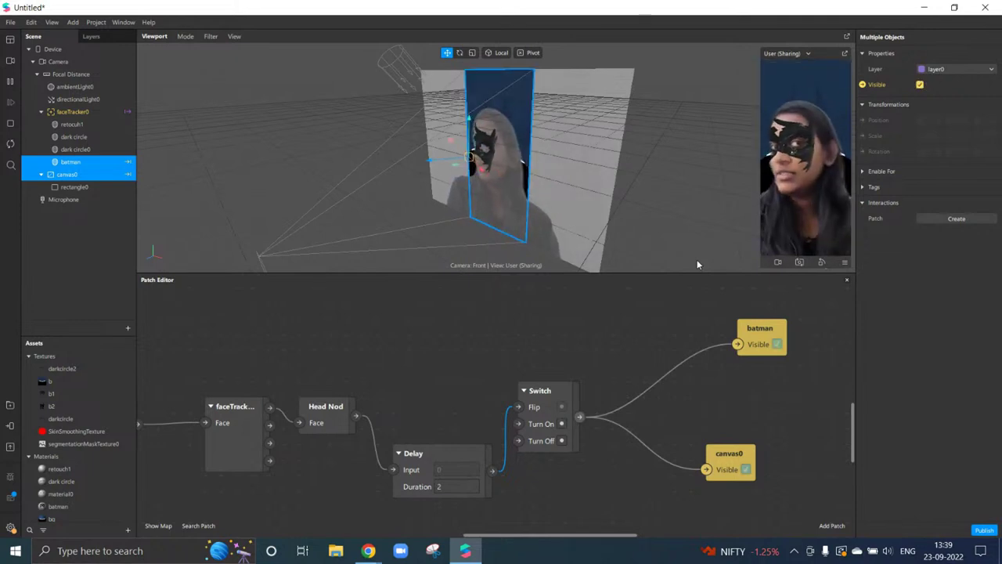
{"action": "left_click", "coordinate": [454, 486]}
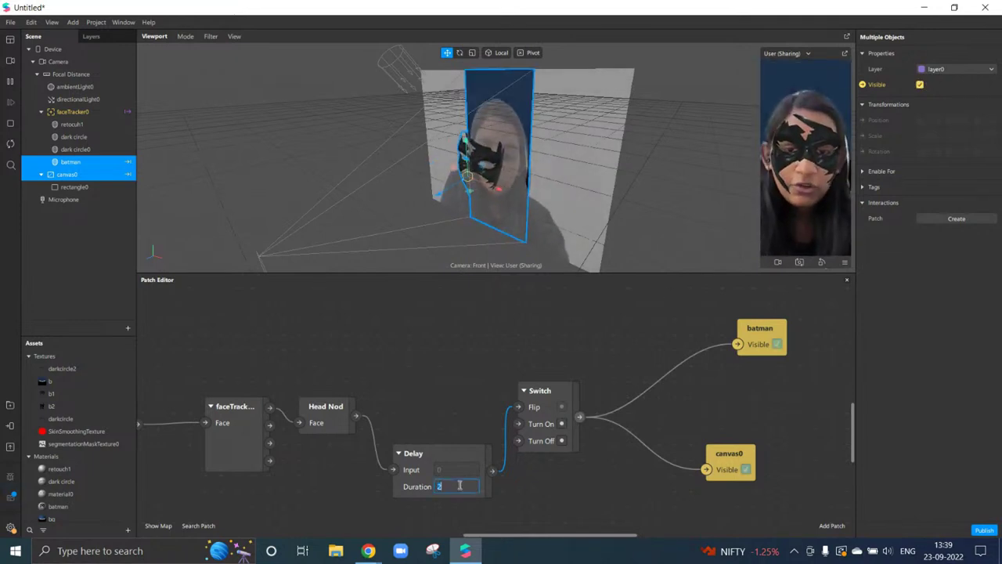
{"action": "type", "text": "1.5"}
{"action": "key", "text": "Return"}
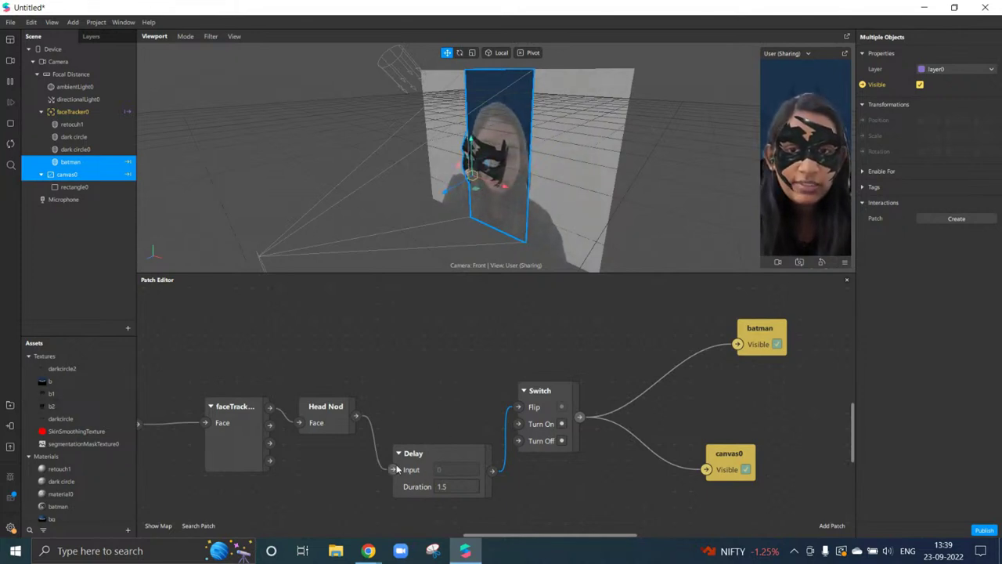
Bypass the Delay by wiring Head Nod directly to the Switch's Flip input, and change that connection to Turn On
{"action": "left_click_drag", "start_coordinate": [397, 468], "coordinate": [517, 406]}
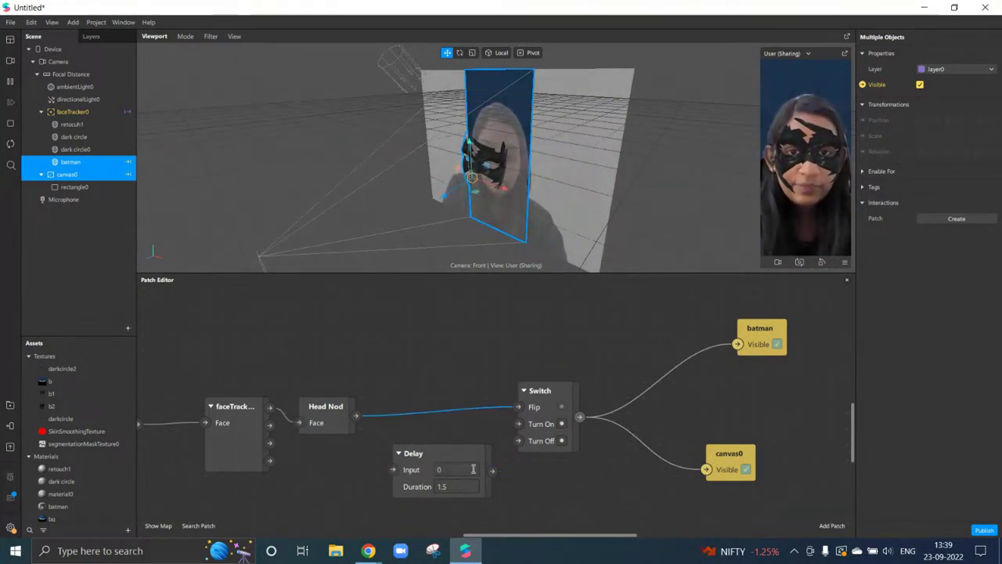
{"action": "left_click", "coordinate": [472, 469]}
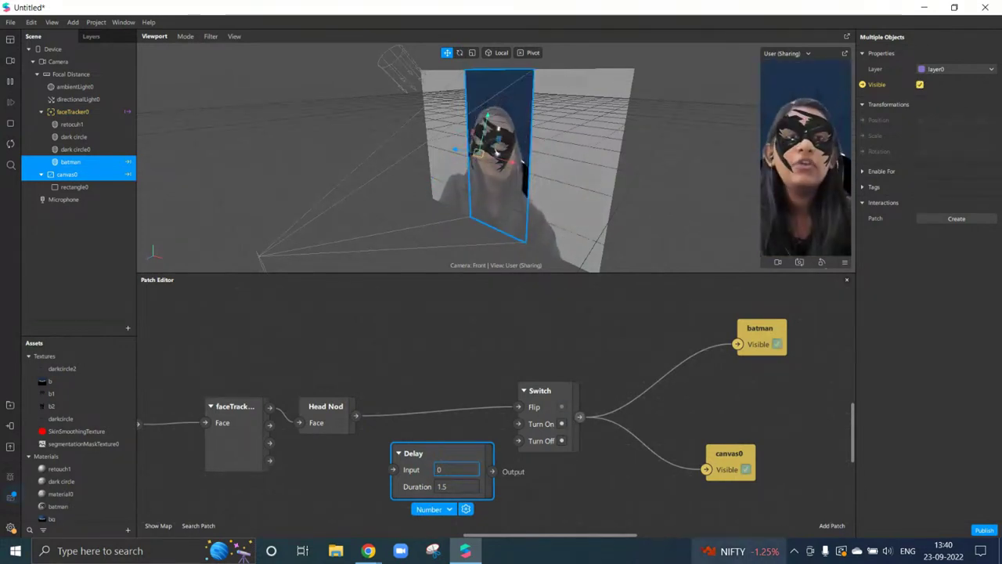
{"action": "left_click", "coordinate": [528, 396]}
{"action": "left_click_drag", "start_coordinate": [529, 395], "coordinate": [518, 378]}
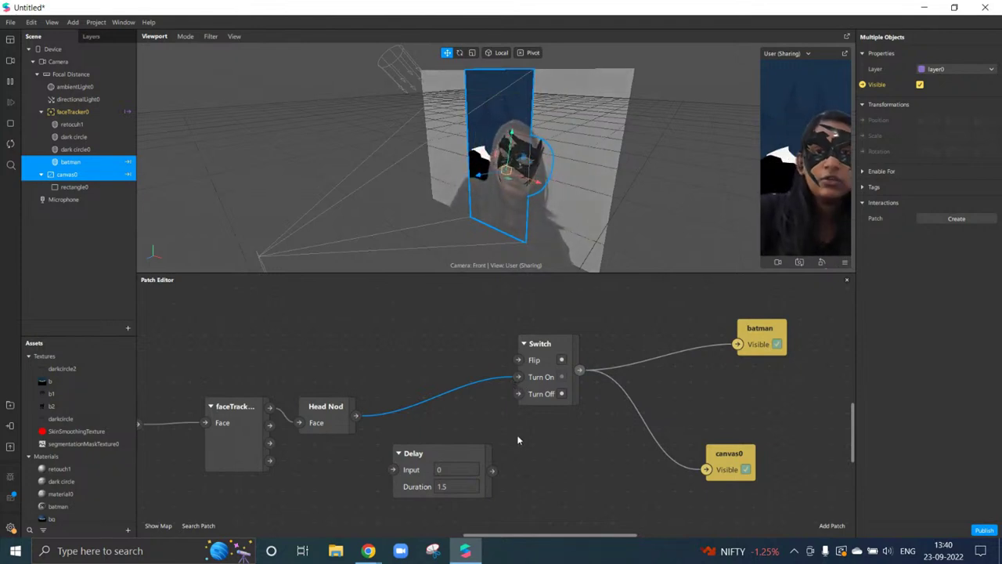
Try Head Nod on the Switch's Turn Off input and return the connection to Turn On
{"action": "left_click", "coordinate": [529, 396]}
{"action": "left_click_drag", "start_coordinate": [520, 377], "coordinate": [519, 392]}
{"action": "left_click", "coordinate": [519, 392]}
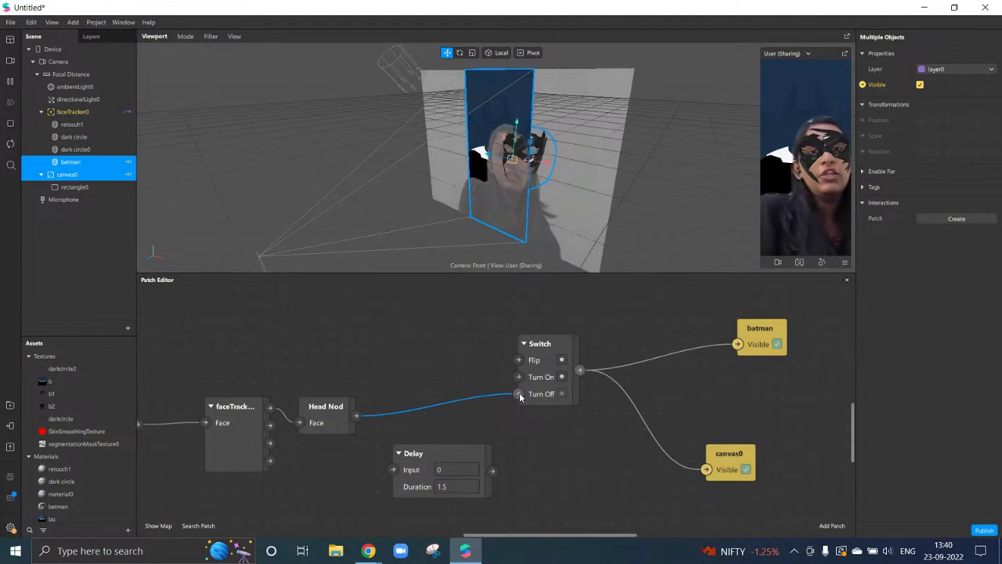
{"action": "left_click_drag", "start_coordinate": [519, 394], "coordinate": [521, 377]}
{"action": "left_click", "coordinate": [522, 377]}
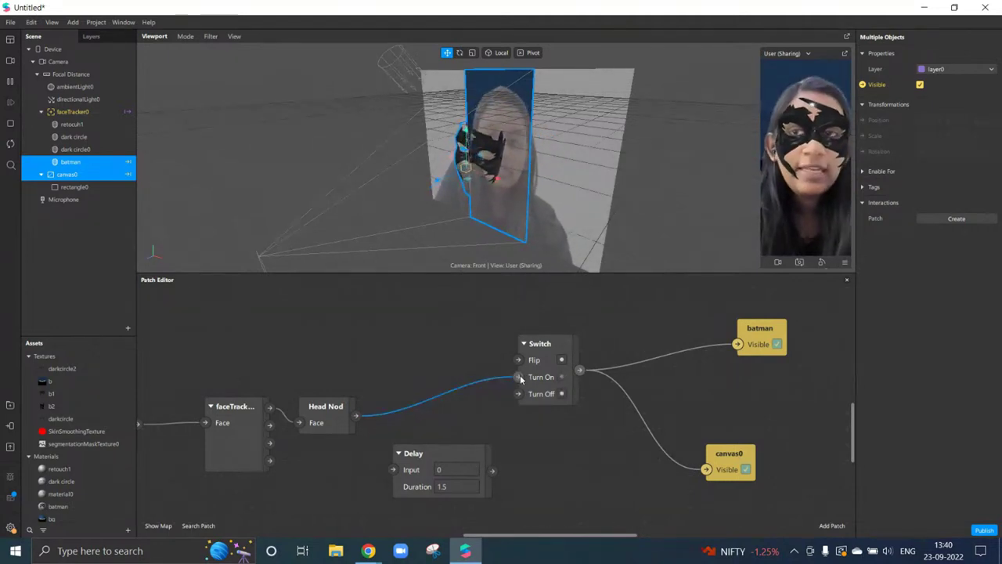
Restart the effect preview and delete the unconnected Delay patch
{"action": "left_click", "coordinate": [10, 145]}
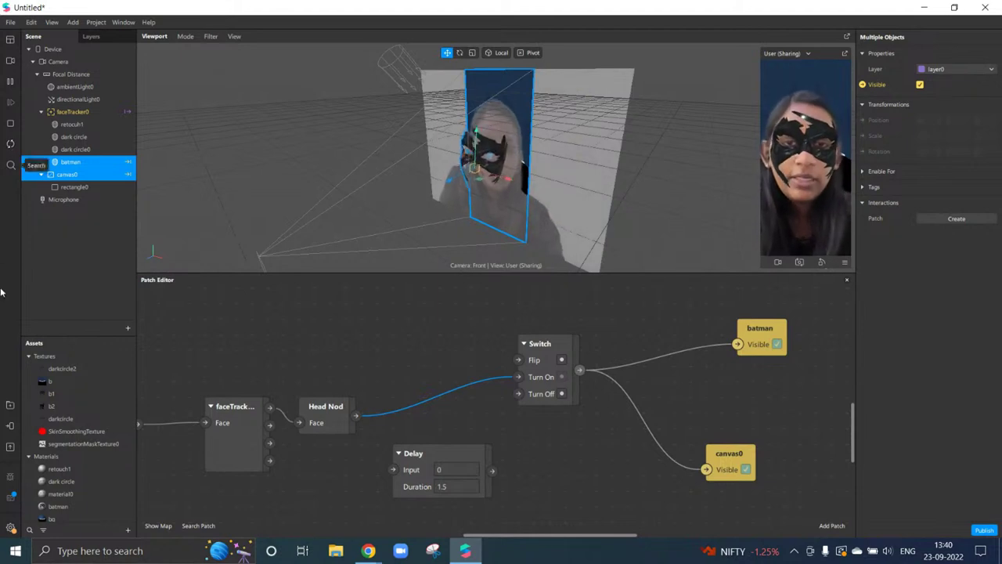
{"action": "left_click", "coordinate": [413, 466]}
{"action": "key", "text": "Delete"}
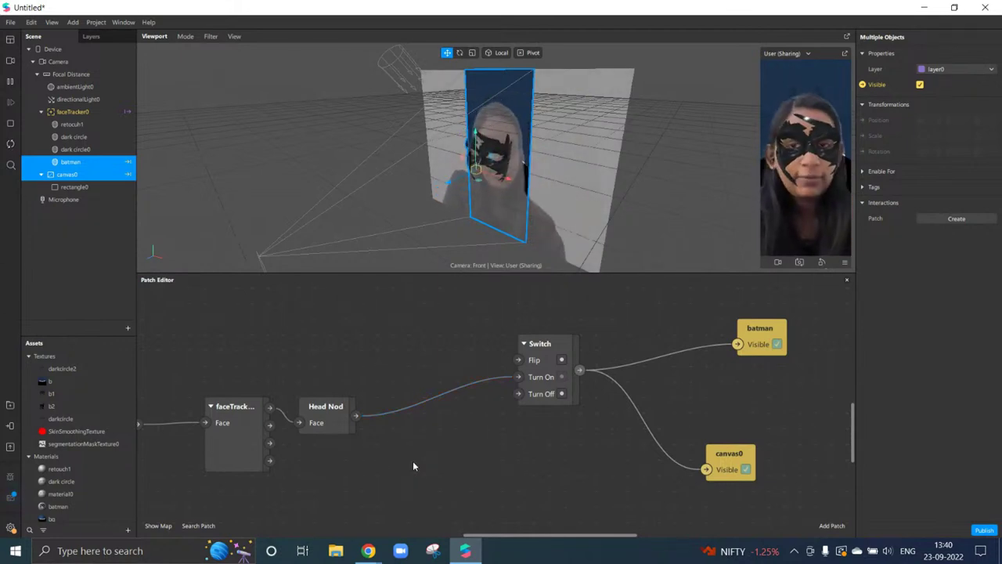
Add a Mouth Open patch fed by the face tracker's Face output, below the Head Nod patch
{"action": "left_click_drag", "start_coordinate": [579, 538], "coordinate": [521, 538]}
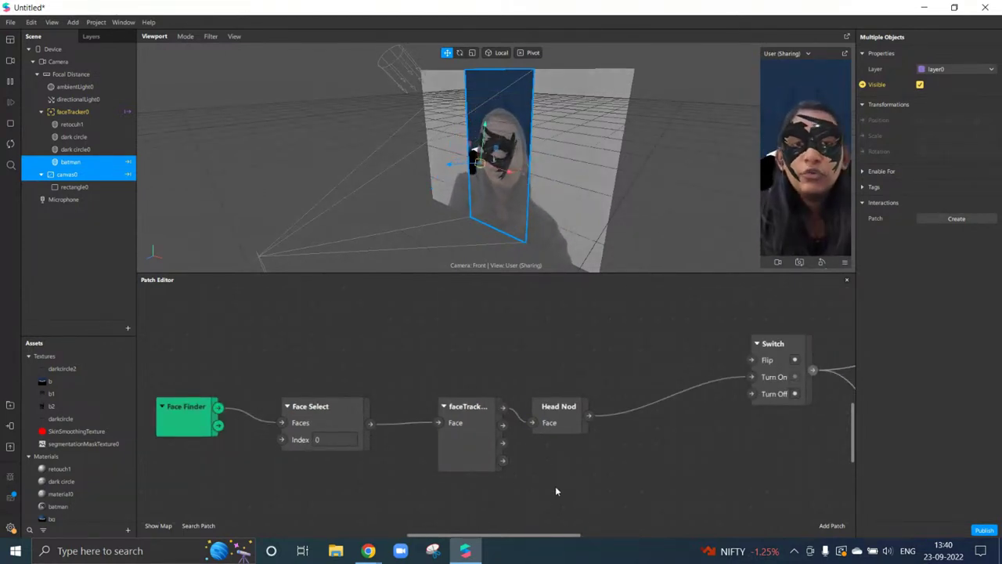
{"action": "left_click_drag", "start_coordinate": [502, 407], "coordinate": [544, 468]}
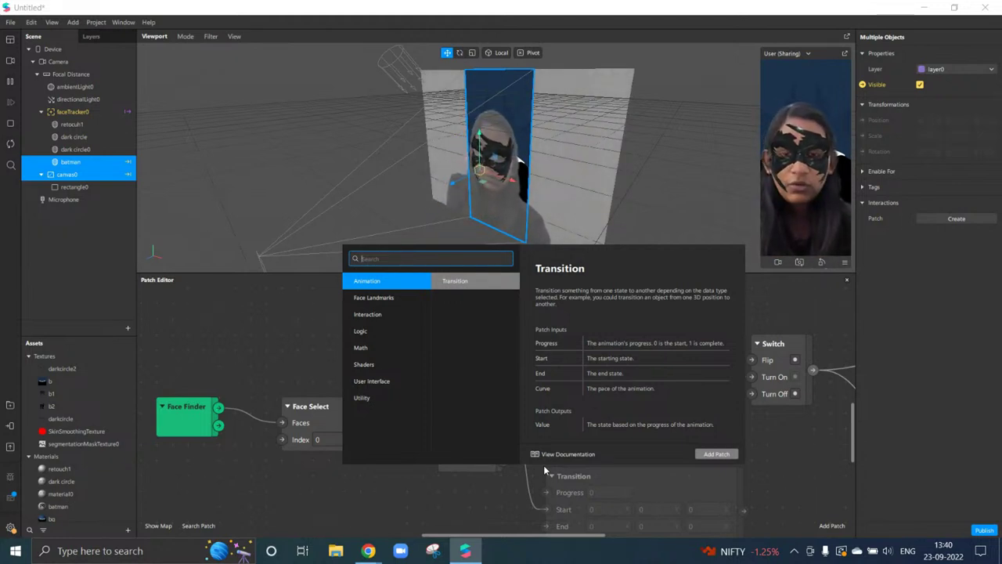
{"action": "type", "text": "mou"}
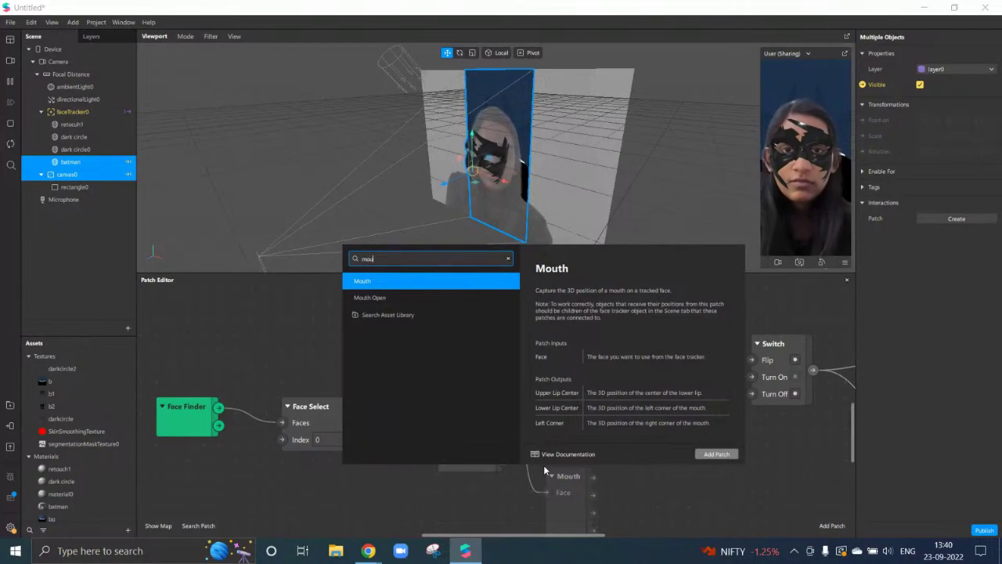
{"action": "key", "text": "Down"}
{"action": "key", "text": "Return"}
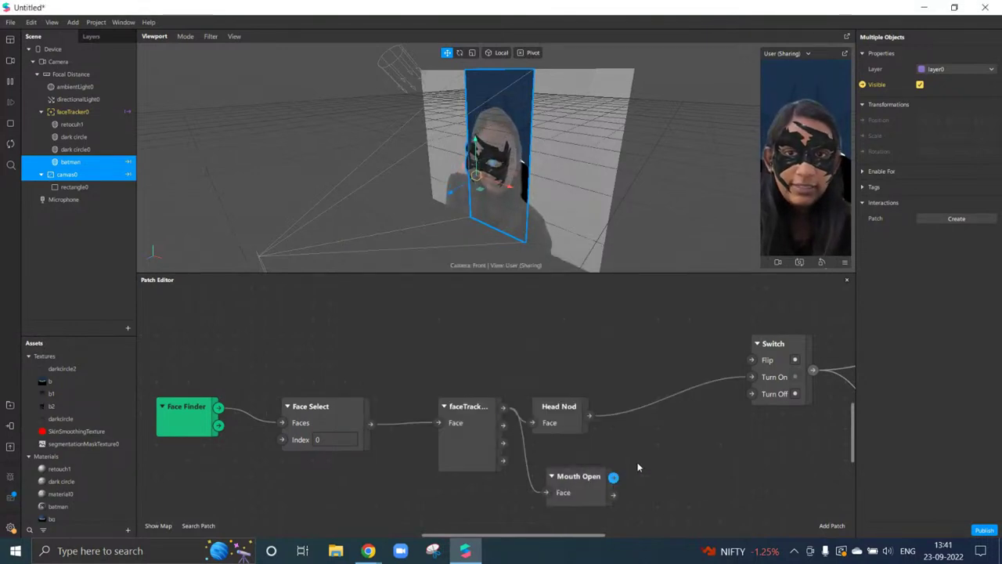
Connect Mouth Open's Open State output to batman's Visible input and check the effect in a temporarily enlarged preview
{"action": "left_click_drag", "start_coordinate": [548, 538], "coordinate": [615, 542]}
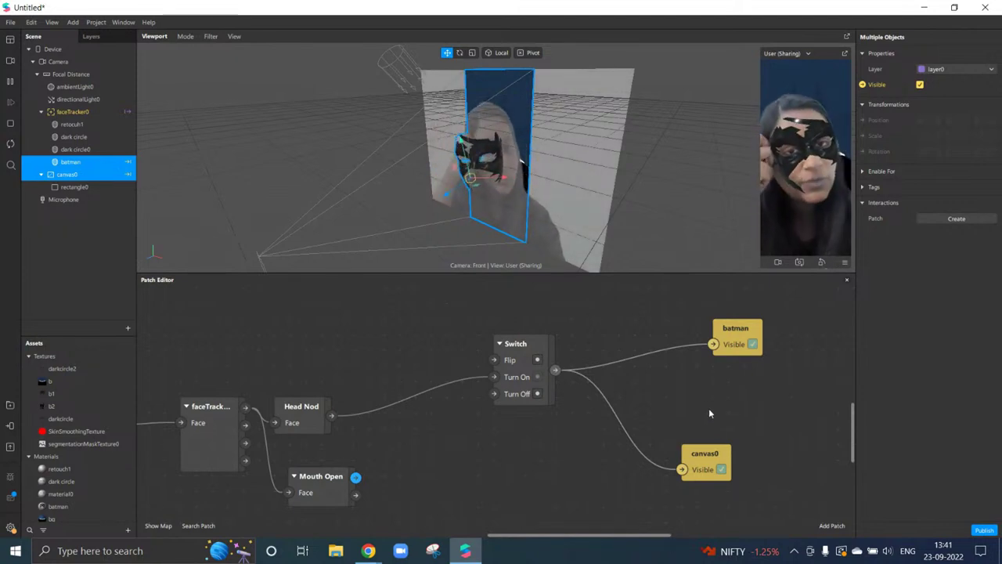
{"action": "left_click_drag", "start_coordinate": [736, 329], "coordinate": [485, 454]}
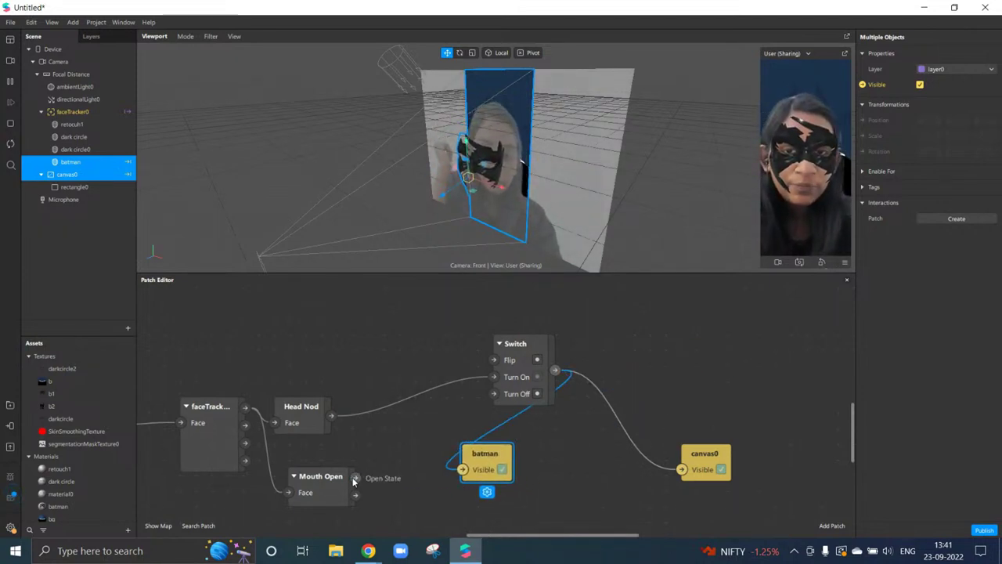
{"action": "left_click_drag", "start_coordinate": [354, 477], "coordinate": [463, 468]}
{"action": "left_click_drag", "start_coordinate": [480, 477], "coordinate": [547, 474]}
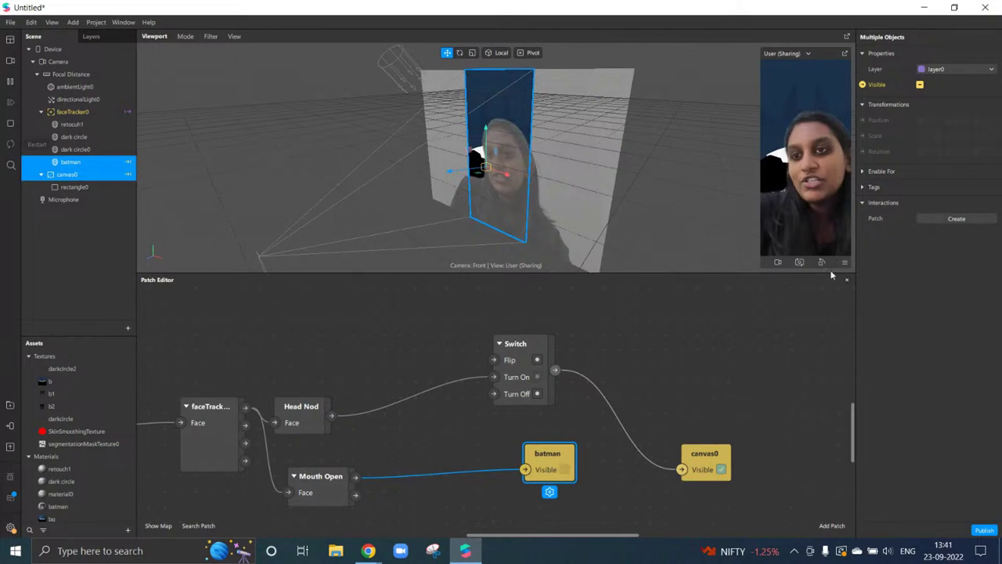
{"action": "left_click_drag", "start_coordinate": [819, 273], "coordinate": [783, 339]}
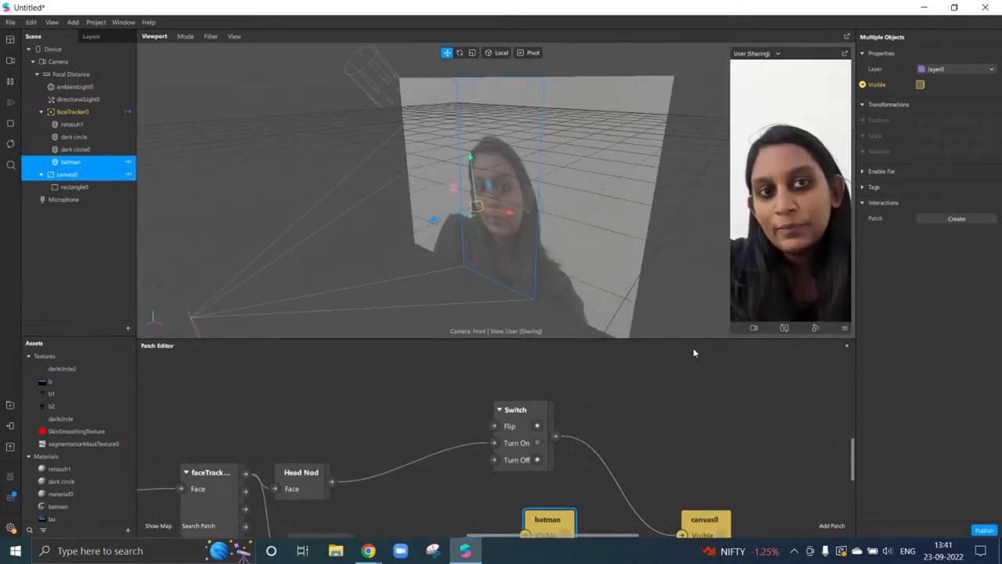
{"action": "left_click_drag", "start_coordinate": [682, 338], "coordinate": [664, 277]}
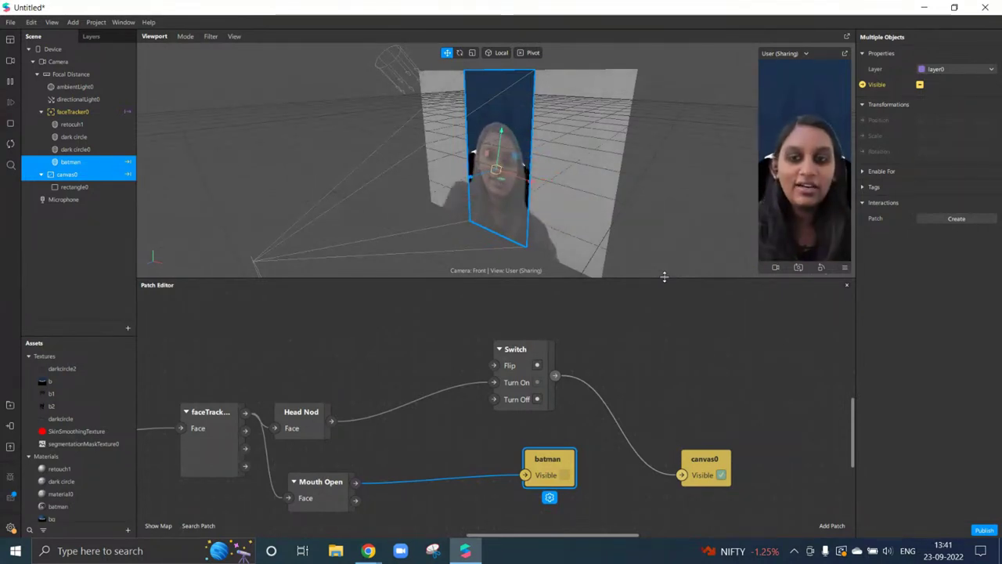
Detach batman from Mouth Open and delete the Mouth Open patch, placing the batman patch back above the Switch's output
{"action": "left_click_drag", "start_coordinate": [545, 481], "coordinate": [386, 483]}
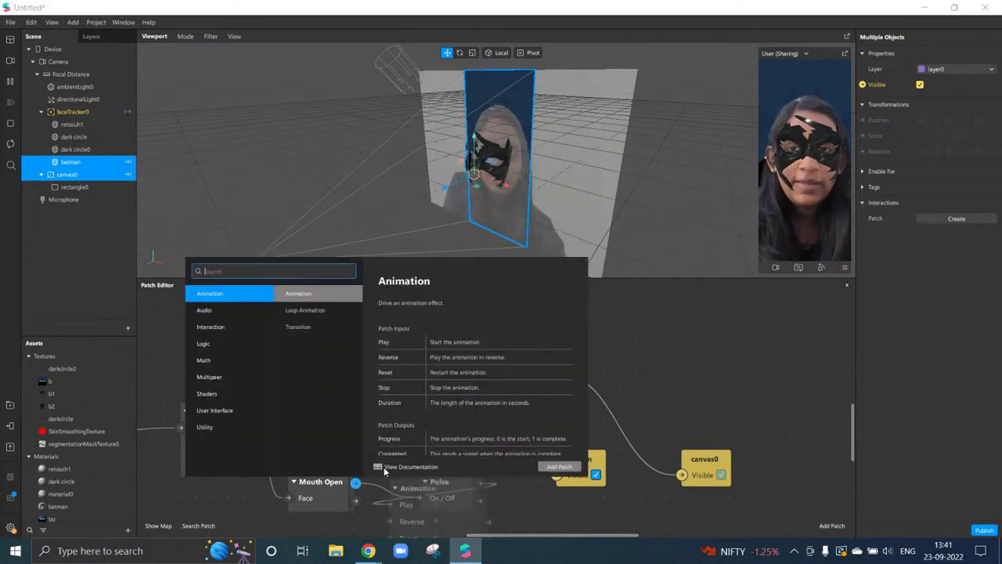
{"action": "left_click", "coordinate": [633, 498]}
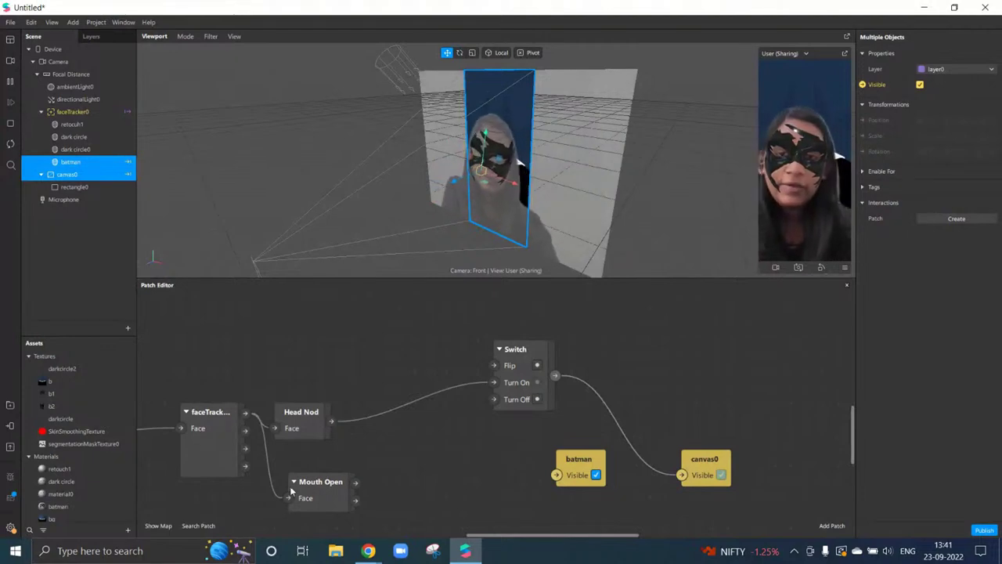
{"action": "left_click_drag", "start_coordinate": [323, 493], "coordinate": [357, 485]}
{"action": "key", "text": "Delete"}
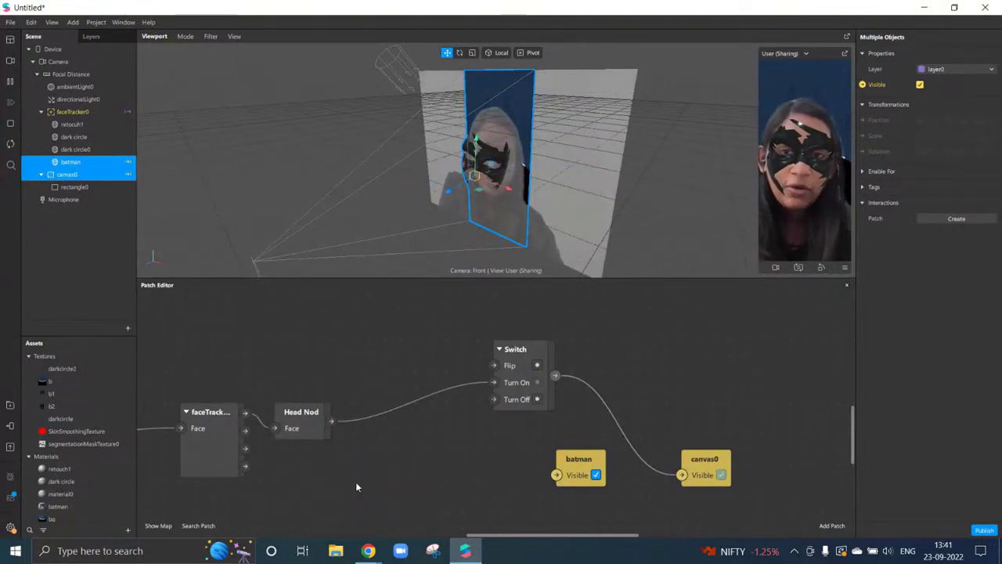
{"action": "left_click_drag", "start_coordinate": [575, 468], "coordinate": [638, 312]}
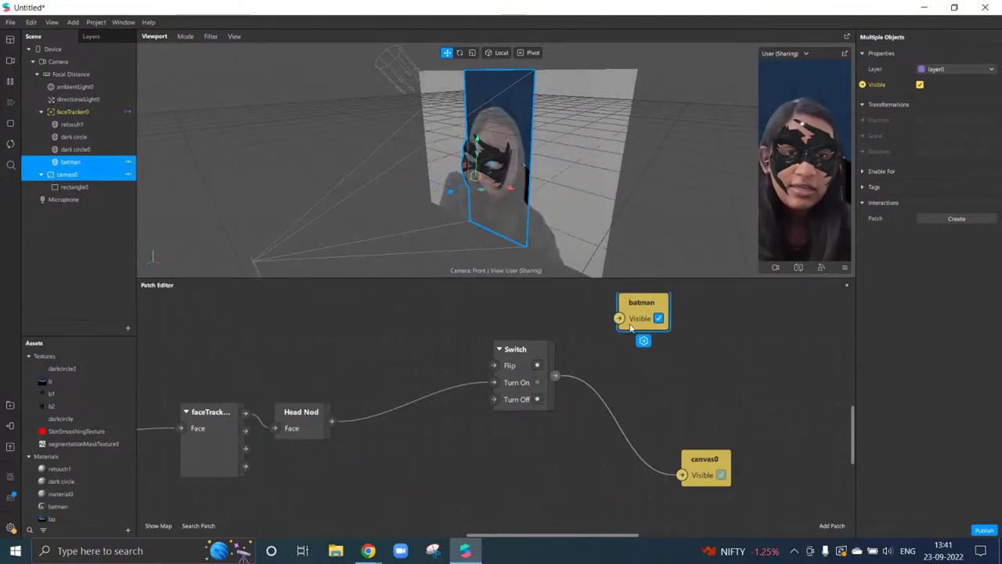
Connect the Switch's On/Off output to batman's Visible input and arrange the Switch and canvas0 patches into a compact layout
{"action": "left_click_drag", "start_coordinate": [555, 375], "coordinate": [641, 400]}
{"action": "left_click_drag", "start_coordinate": [700, 472], "coordinate": [558, 425]}
{"action": "left_click_drag", "start_coordinate": [536, 387], "coordinate": [441, 418]}
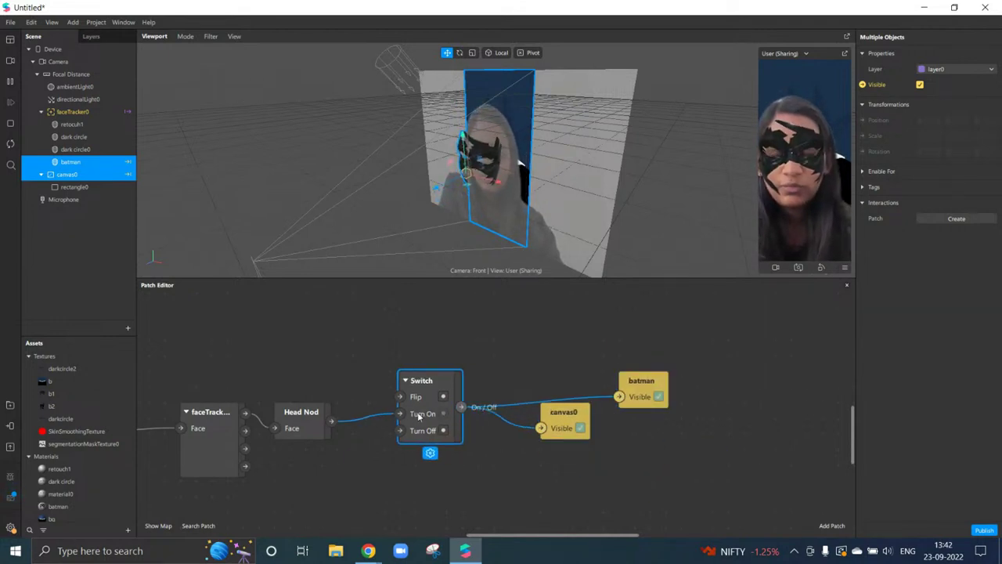
{"action": "scroll", "coordinate": [562, 521], "scroll_direction": "down", "scroll_amount": 3}
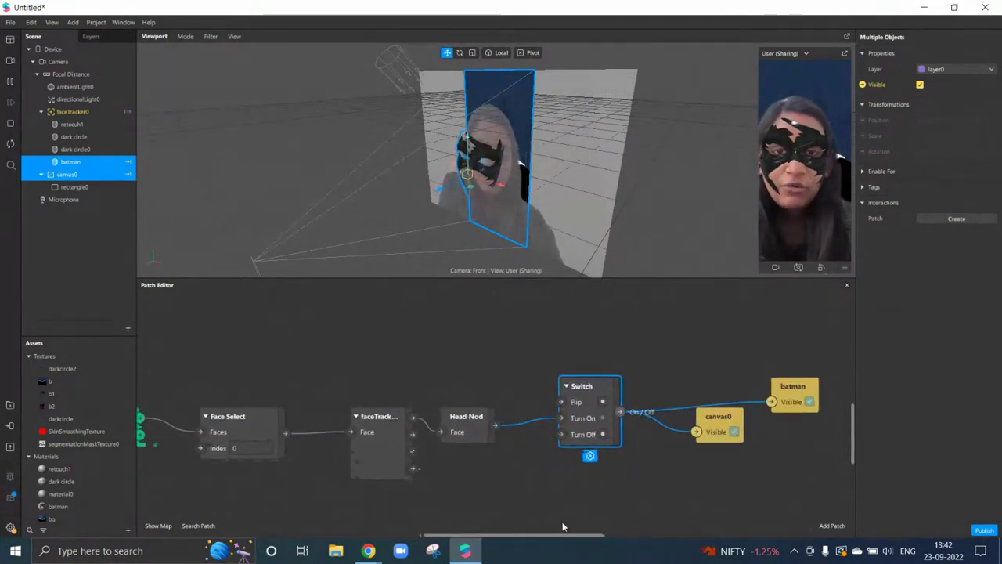
{"action": "left_click_drag", "start_coordinate": [697, 450], "coordinate": [735, 489]}
Select all patches from Face Finder to batman and canvas0 and add a comment around them
{"action": "left_click", "coordinate": [189, 398]}
{"action": "left_click_drag", "start_coordinate": [188, 399], "coordinate": [741, 521]}
{"action": "right_click", "coordinate": [306, 437]}
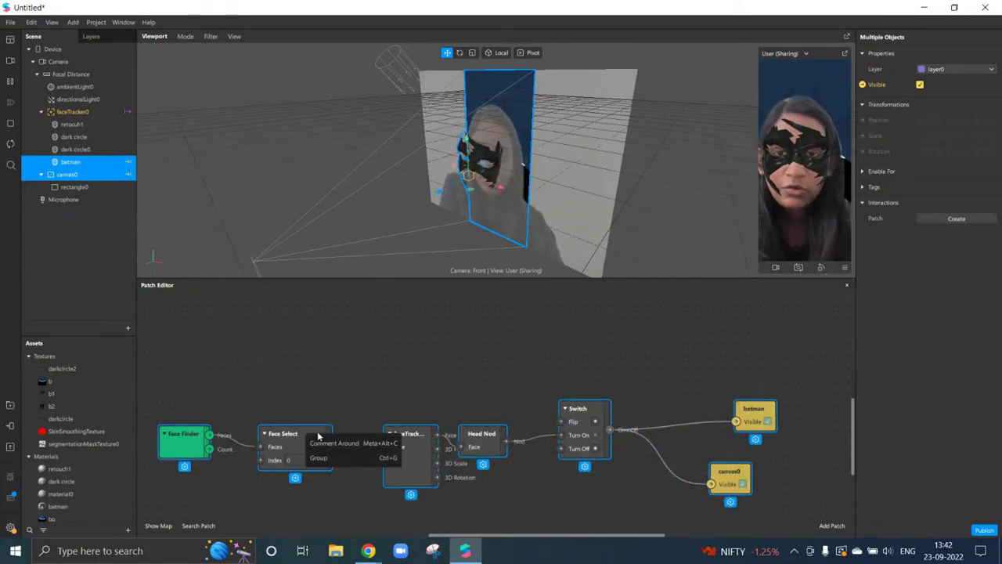
{"action": "left_click", "coordinate": [368, 442]}
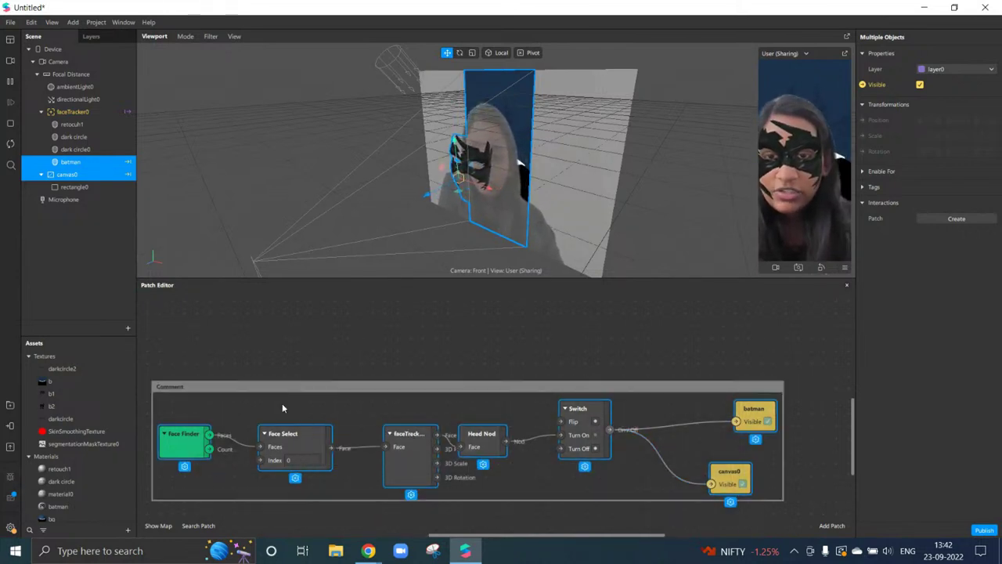
{"action": "double_click", "coordinate": [177, 384]}
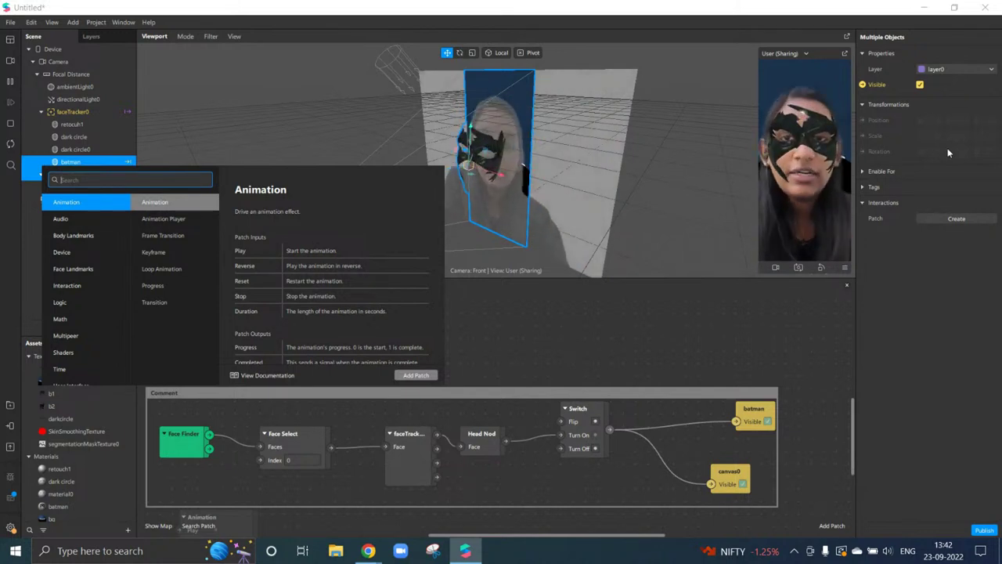
Check the mask and background effect in a temporarily enlarged preview
{"action": "left_click_drag", "start_coordinate": [839, 279], "coordinate": [814, 427]}
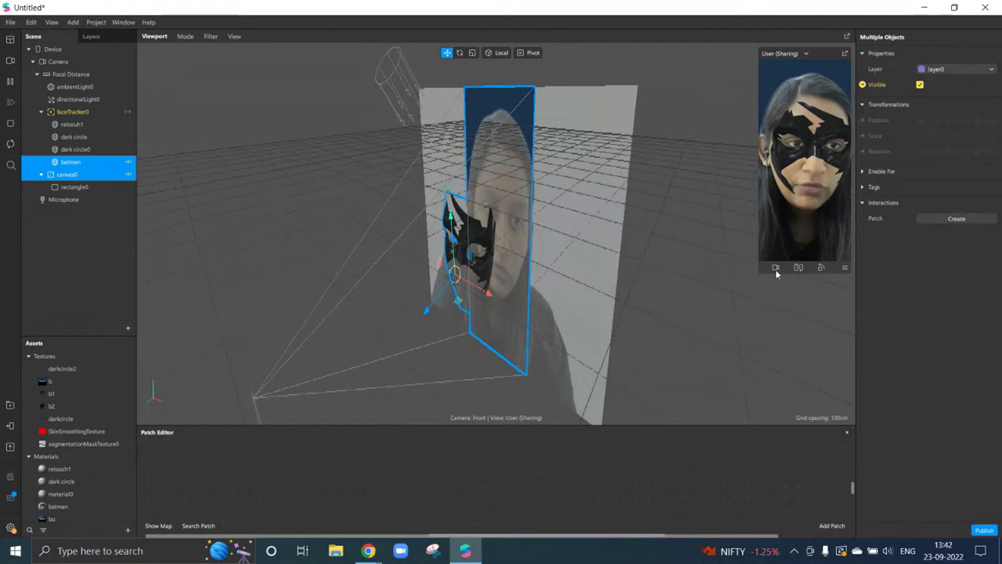
{"action": "left_click_drag", "start_coordinate": [762, 269], "coordinate": [676, 452]}
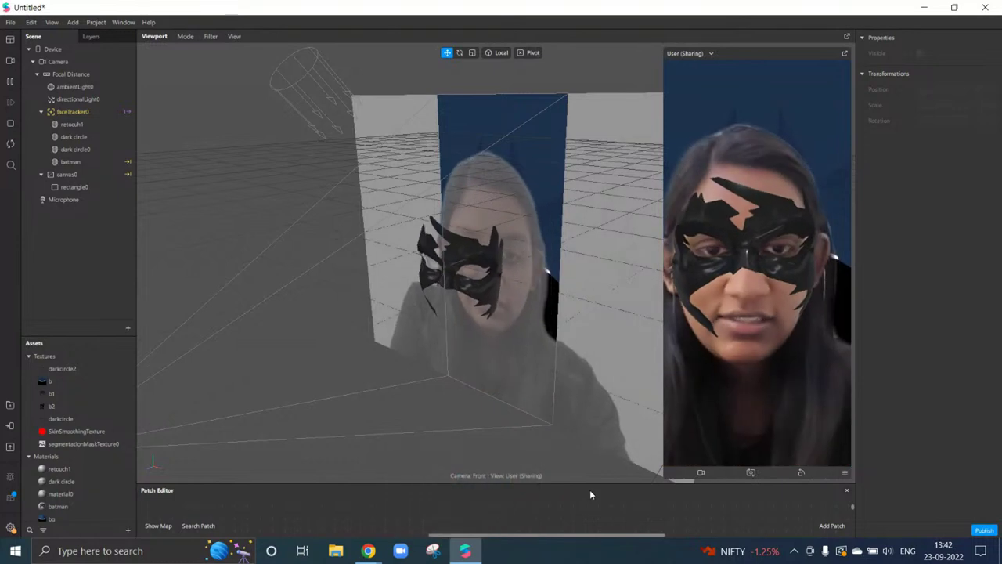
{"action": "left_click_drag", "start_coordinate": [586, 485], "coordinate": [585, 318]}
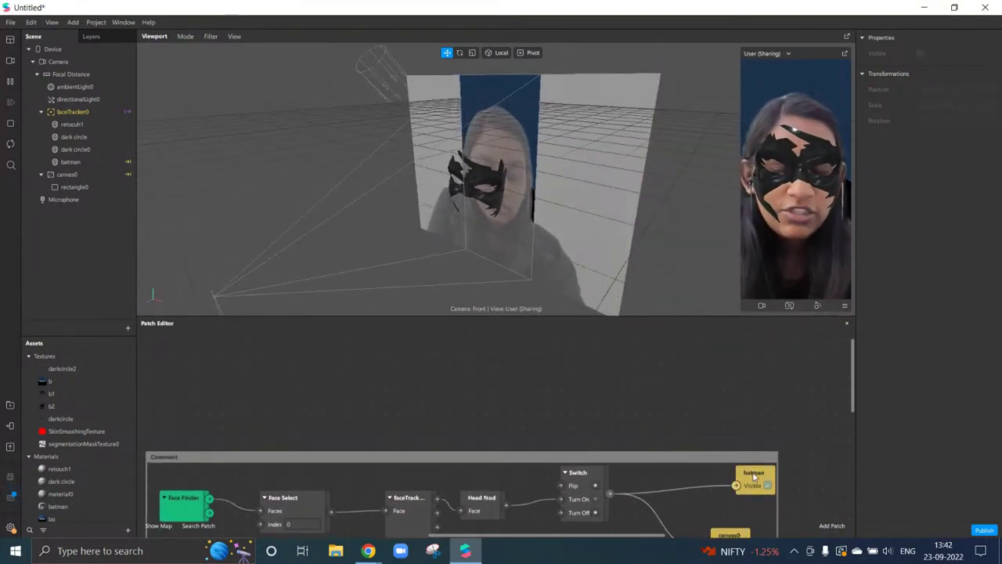
Delete the batman patch connected to the Switch's output
{"action": "scroll", "coordinate": [569, 383], "scroll_direction": "up", "scroll_amount": 5}
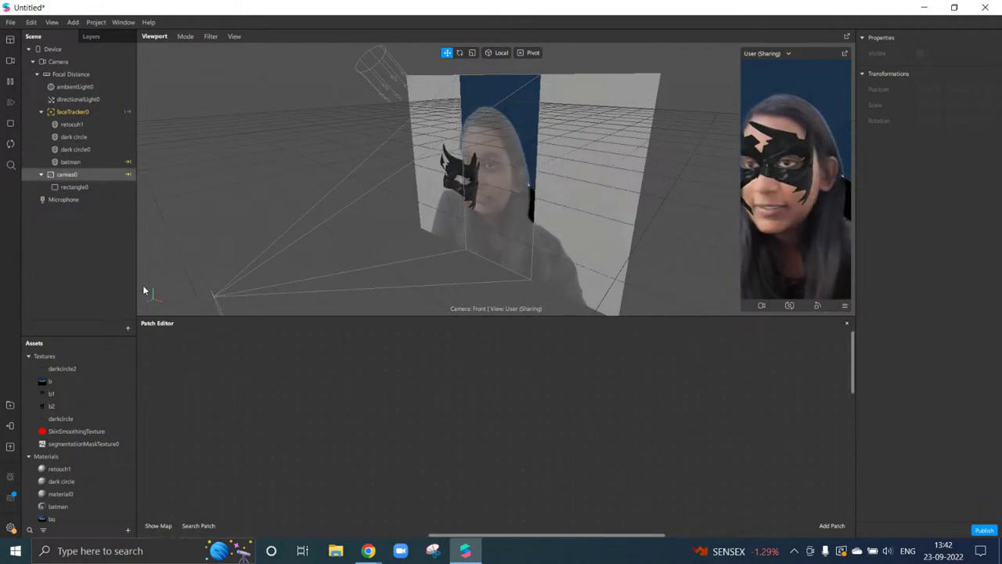
{"action": "scroll", "coordinate": [516, 467], "scroll_direction": "down", "scroll_amount": 5}
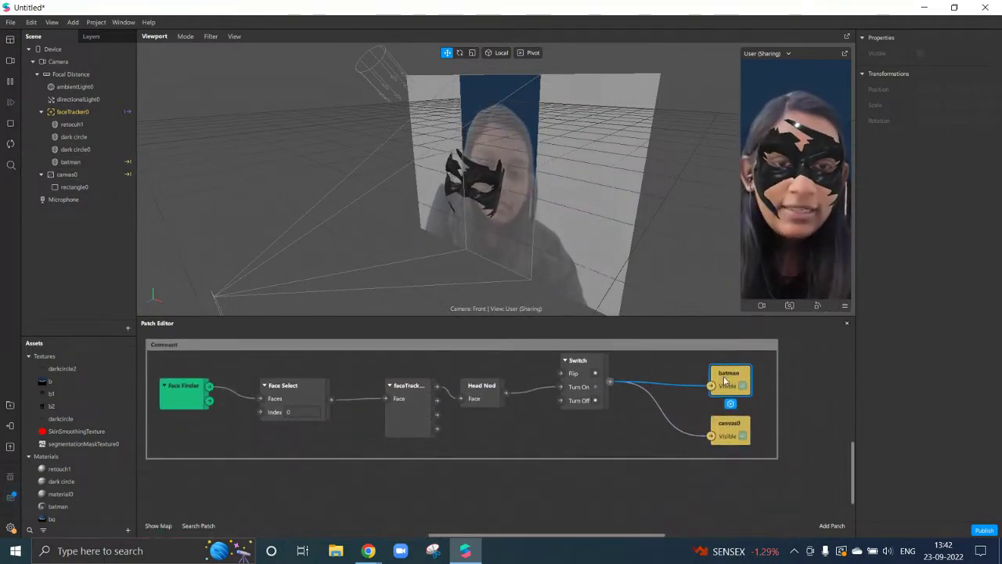
{"action": "key", "text": "Delete"}
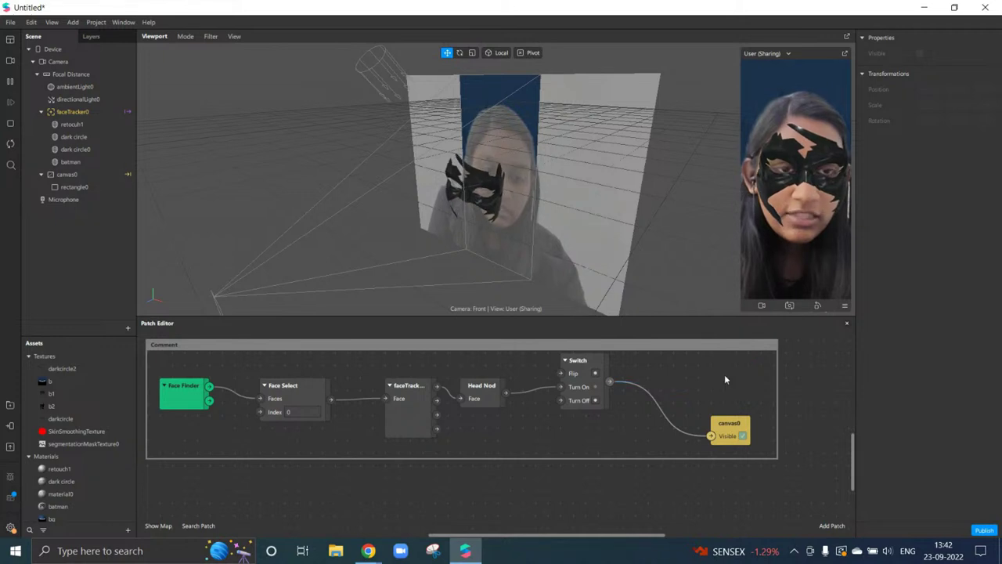
{"action": "scroll", "coordinate": [648, 441], "scroll_direction": "up", "scroll_amount": 2}
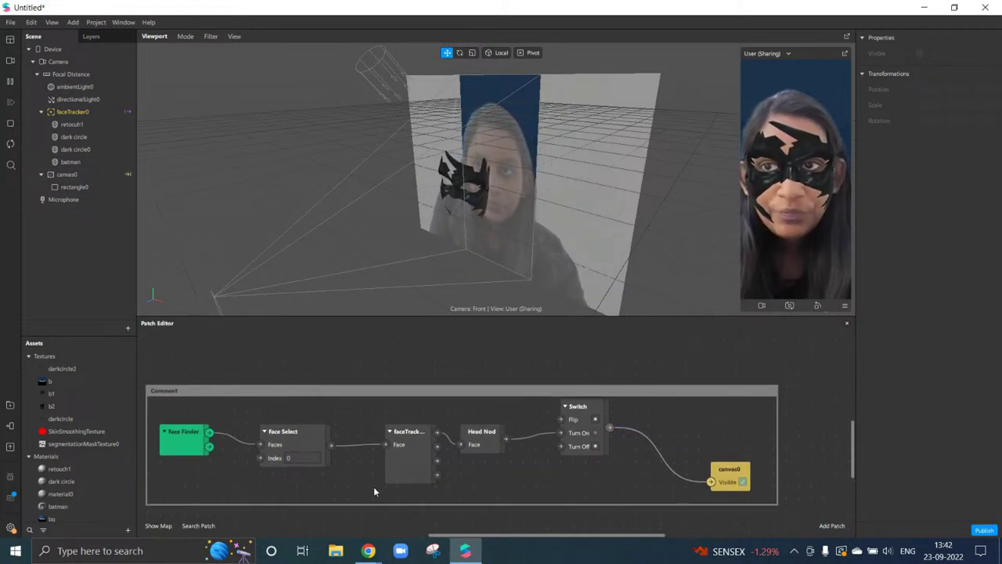
{"action": "scroll", "coordinate": [363, 416], "scroll_direction": "up", "scroll_amount": 5}
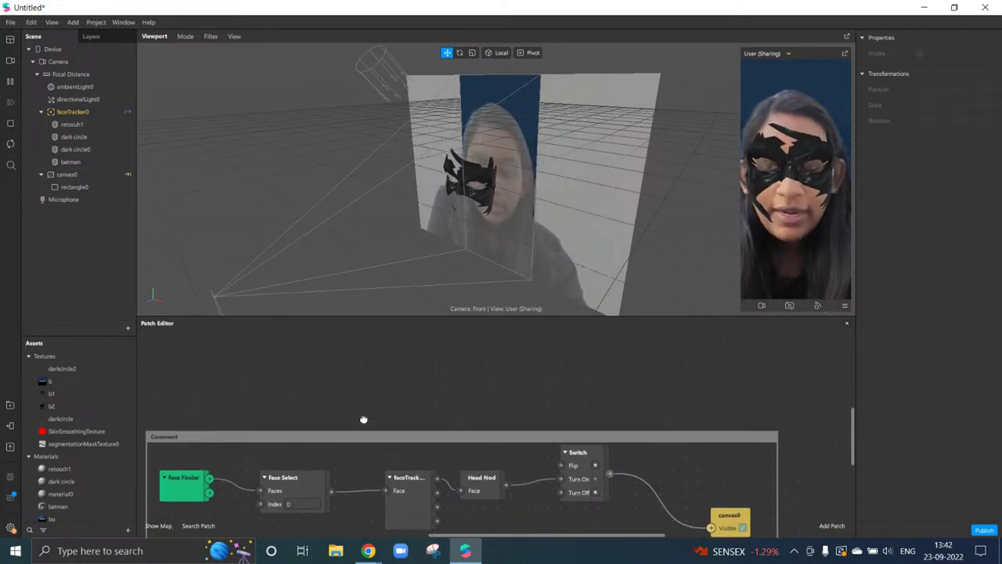
Add a plane as a child of faceTracker0 and enlarge the effect preview
{"action": "left_click", "coordinate": [97, 112]}
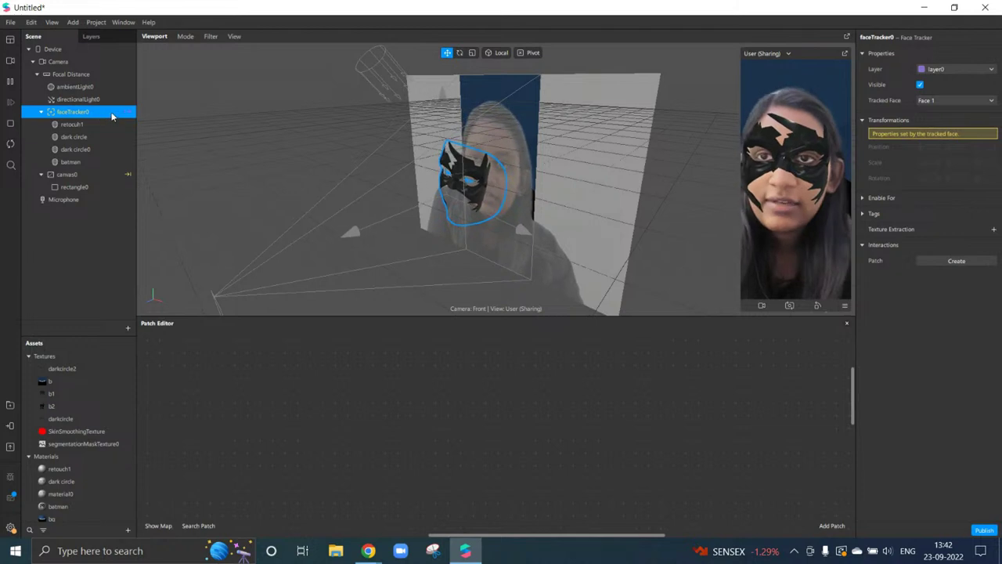
{"action": "right_click", "coordinate": [112, 116]}
{"action": "mouse_move", "coordinate": [149, 122]}
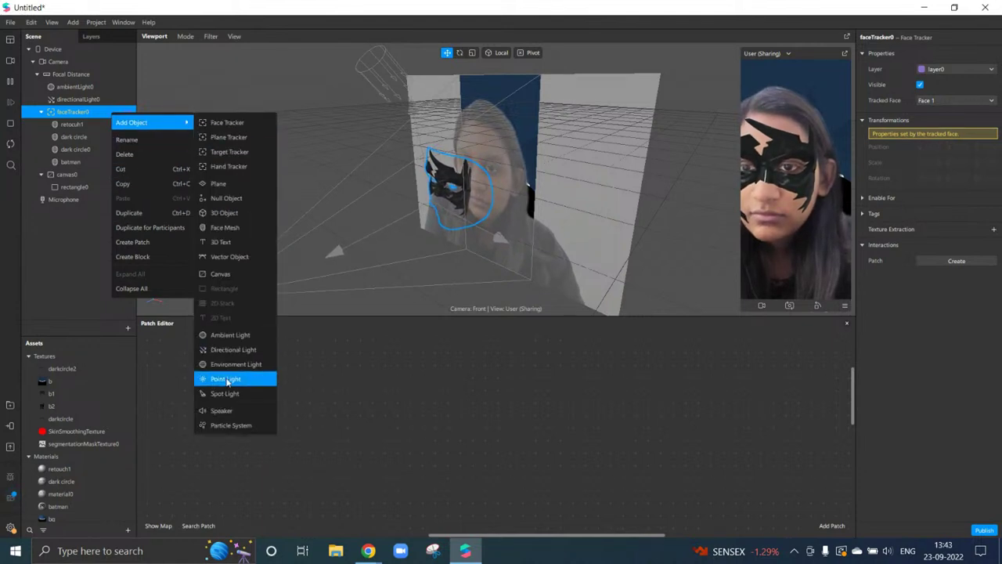
{"action": "left_click", "coordinate": [214, 185]}
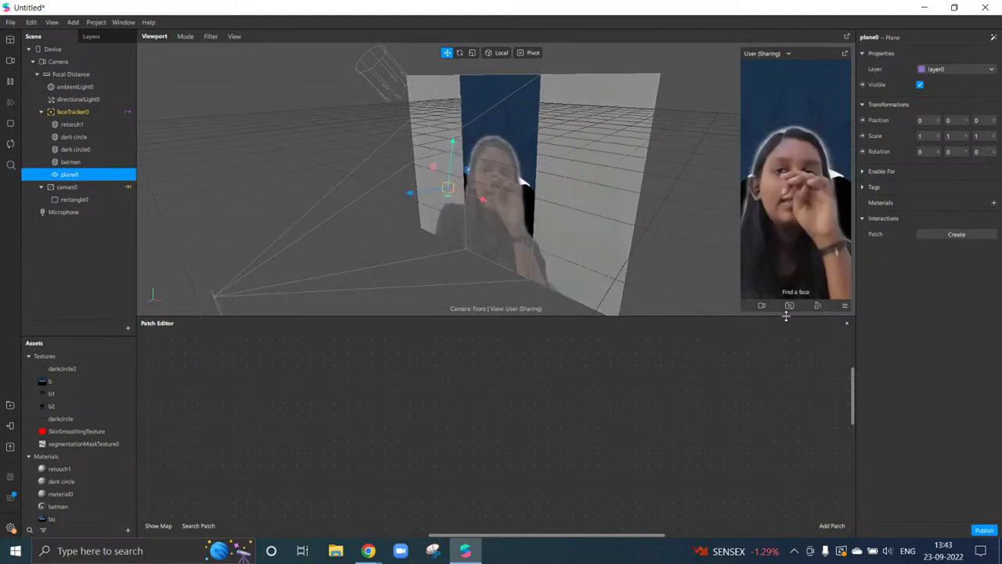
{"action": "left_click_drag", "start_coordinate": [788, 320], "coordinate": [787, 522]}
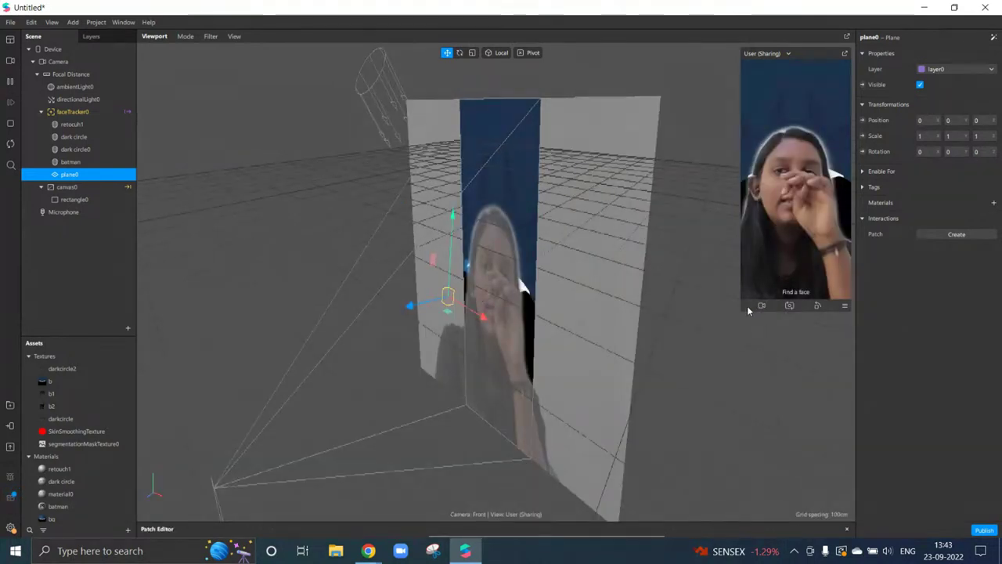
{"action": "left_click_drag", "start_coordinate": [747, 309], "coordinate": [548, 559]}
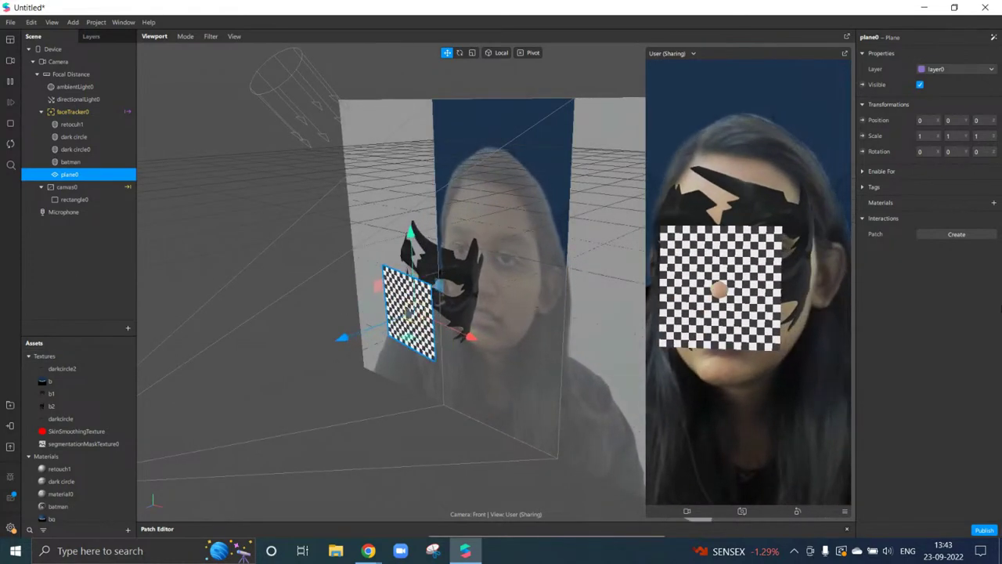
Create a new material for the plane and rename it bat2
{"action": "left_click", "coordinate": [996, 201]}
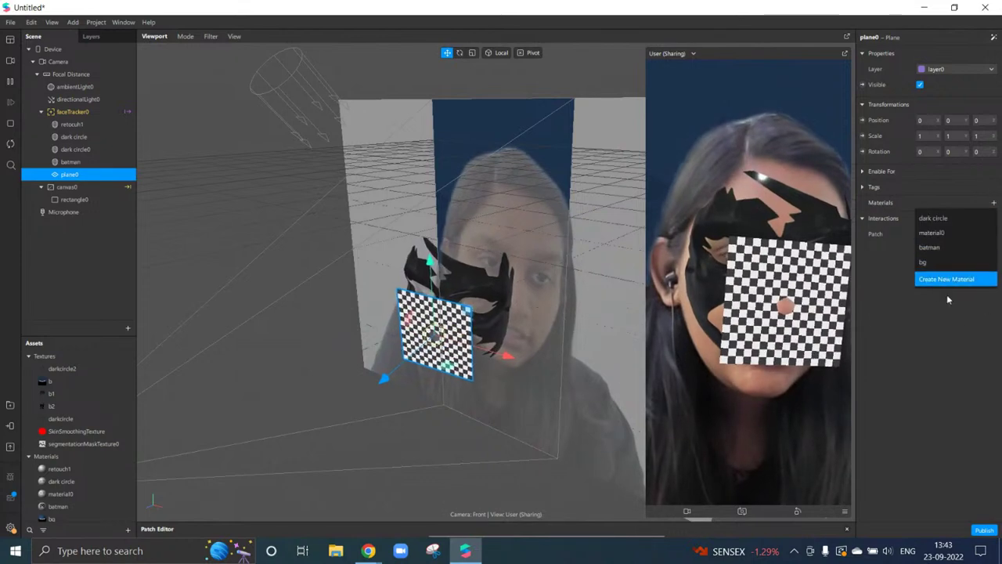
{"action": "left_click", "coordinate": [919, 277]}
{"action": "left_click", "coordinate": [900, 218]}
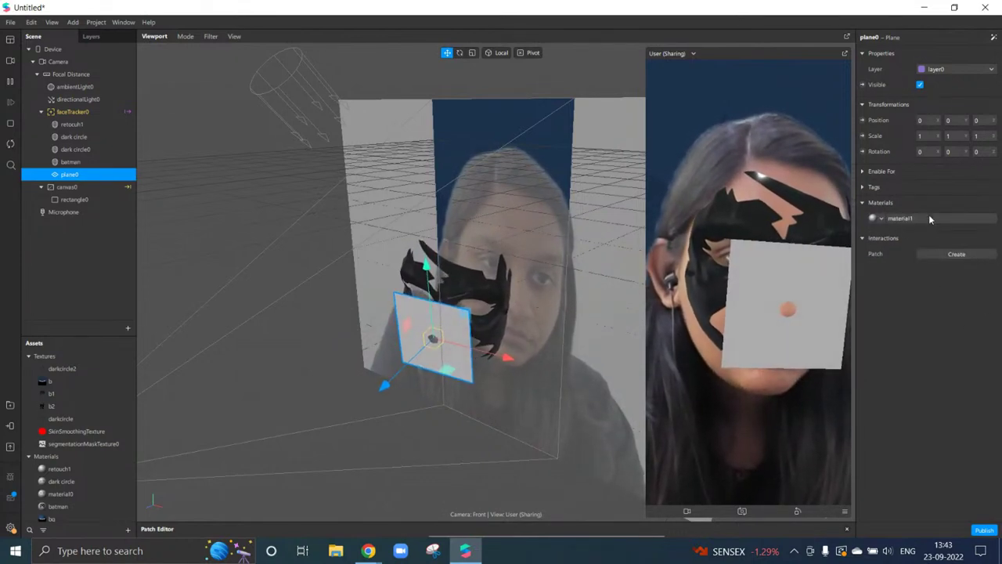
{"action": "double_click", "coordinate": [872, 37]}
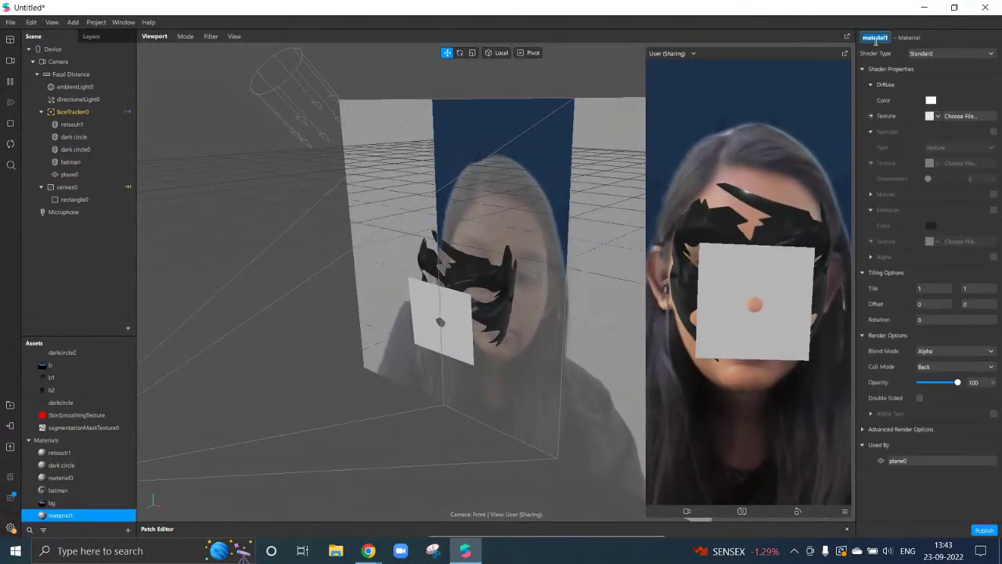
{"action": "type", "text": "bat2"}
{"action": "key", "text": "Return"}
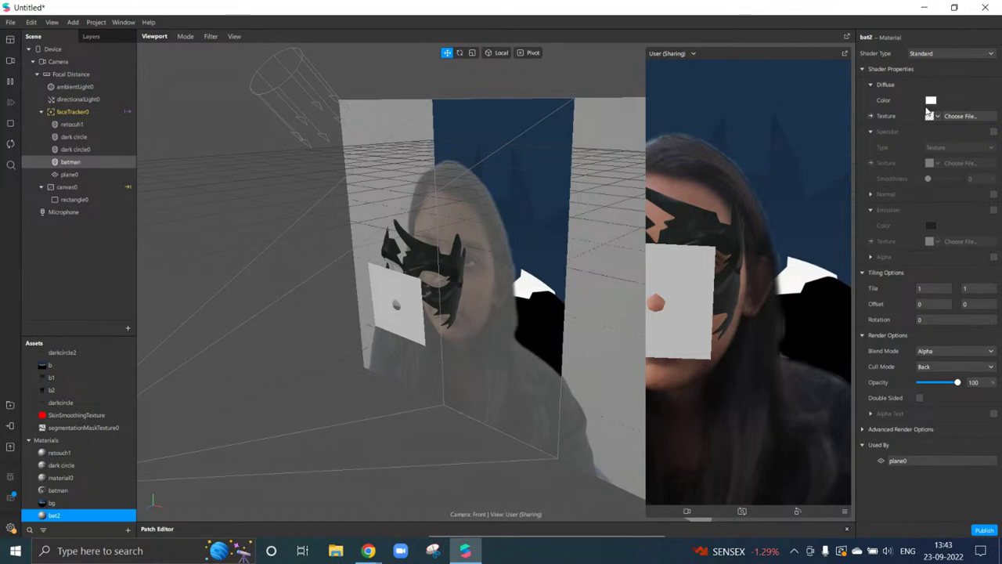
Hide the batman face mesh by turning off its visibility
{"action": "left_click", "coordinate": [70, 161]}
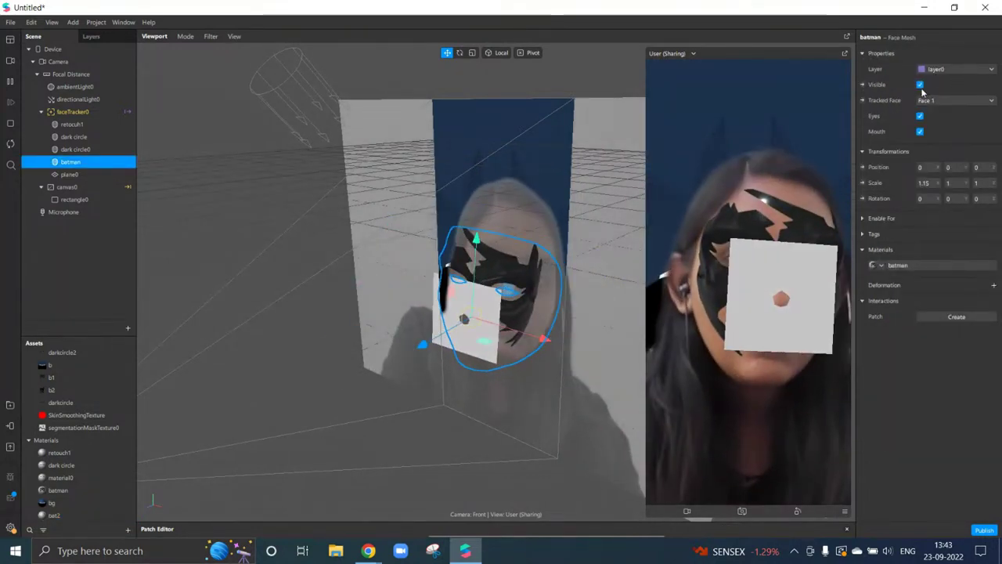
{"action": "left_click", "coordinate": [920, 85]}
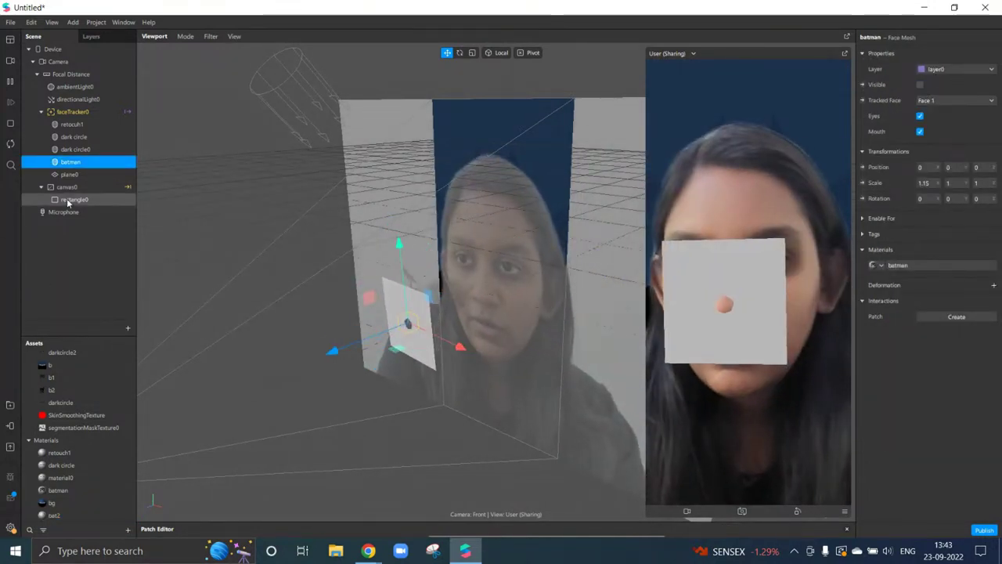
{"action": "left_click", "coordinate": [915, 268]}
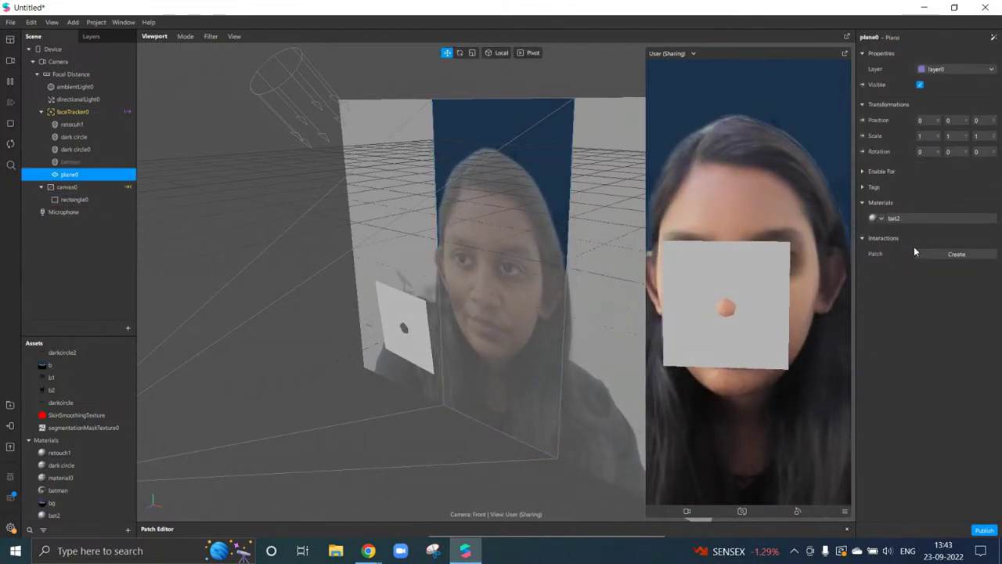
Set the bat2 material's shader type to Physically-Based and its albedo texture to b2
{"action": "left_click", "coordinate": [913, 222]}
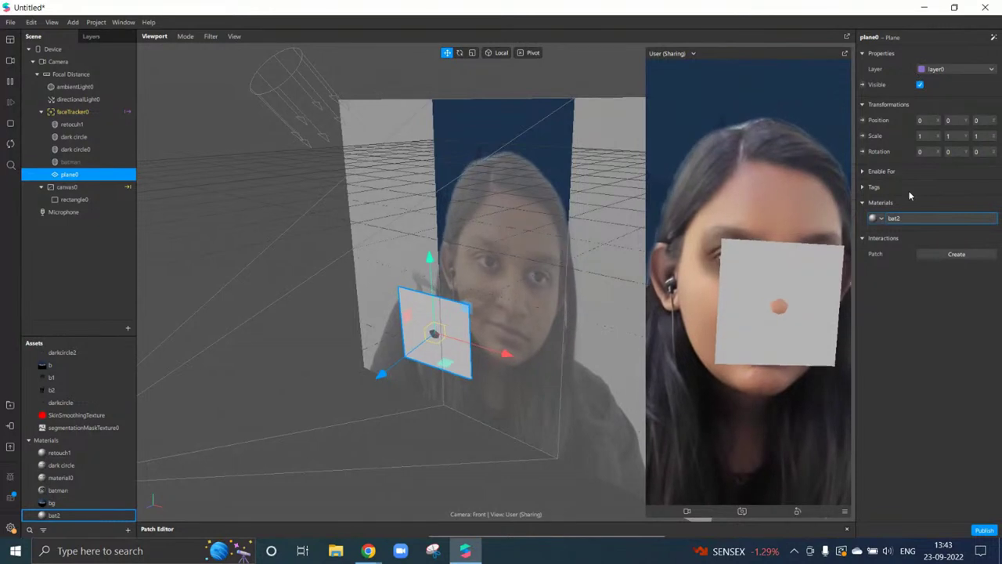
{"action": "left_click", "coordinate": [910, 219]}
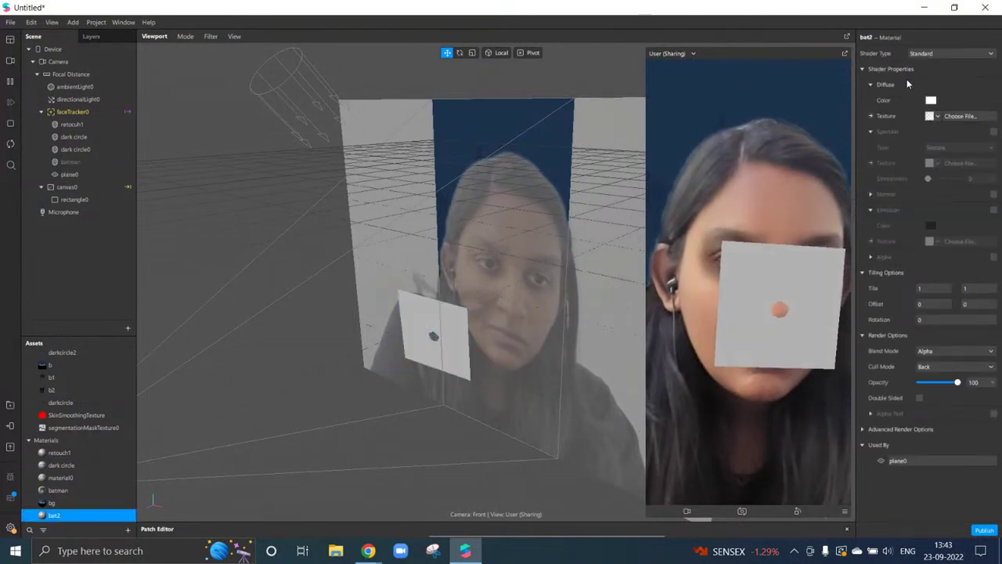
{"action": "left_click", "coordinate": [919, 55]}
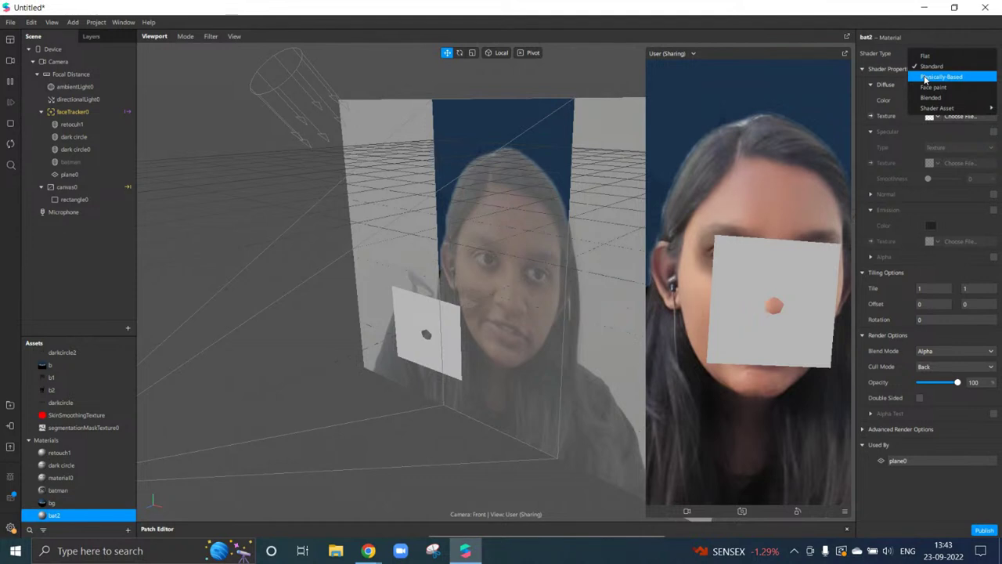
{"action": "left_click", "coordinate": [925, 77]}
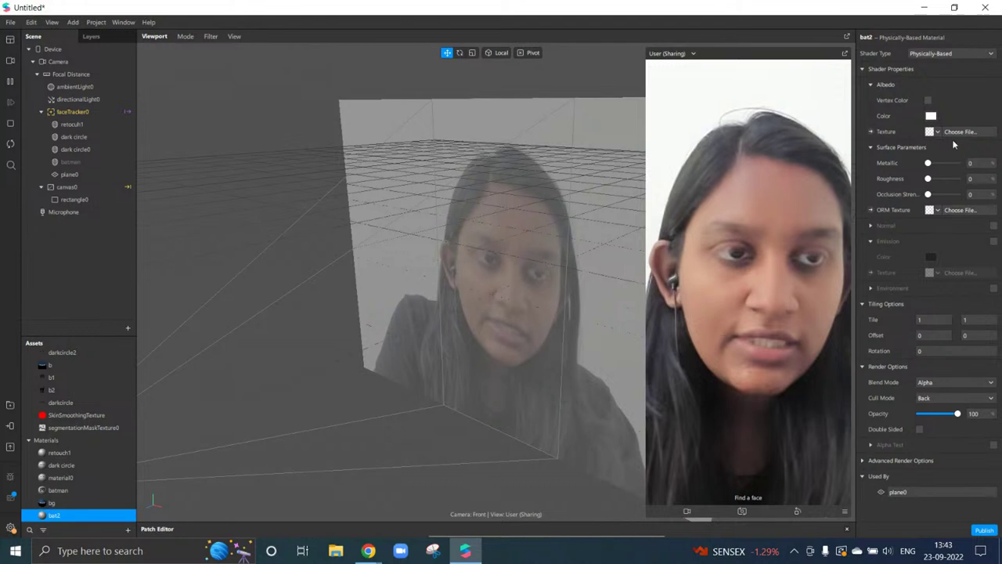
{"action": "left_click", "coordinate": [945, 133]}
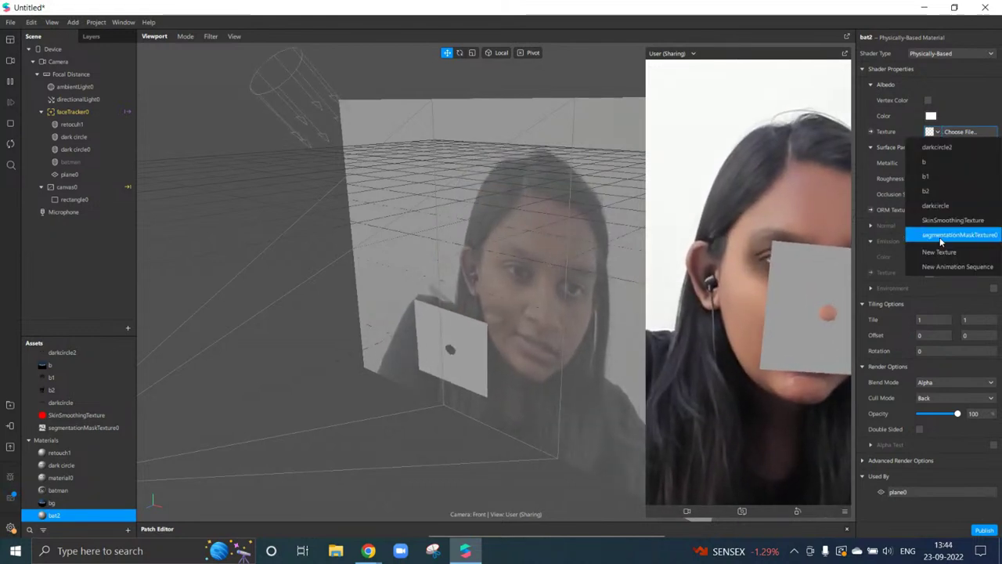
{"action": "left_click", "coordinate": [938, 192]}
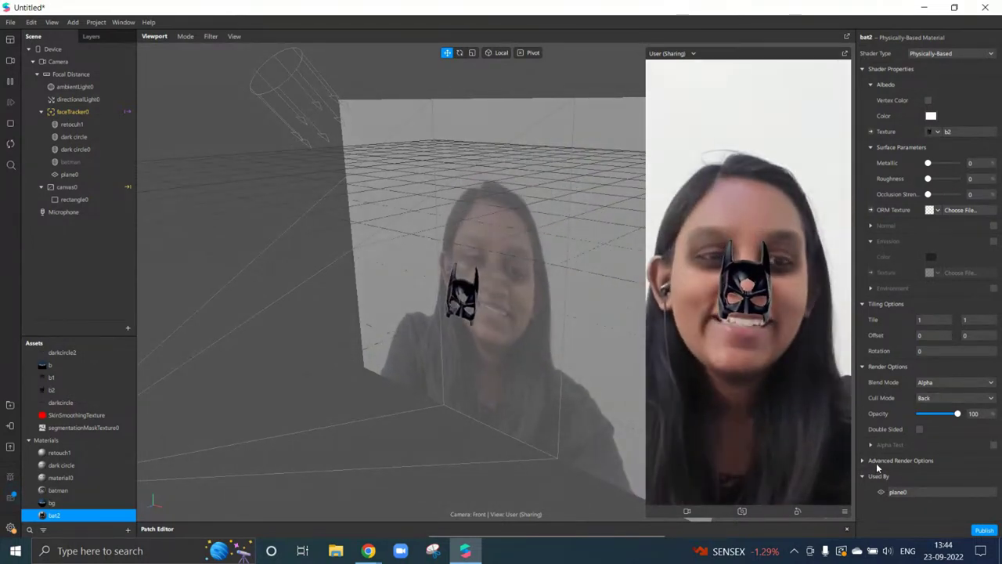
Rename the plane under faceTracker0 as bat1
{"action": "left_click", "coordinate": [877, 462]}
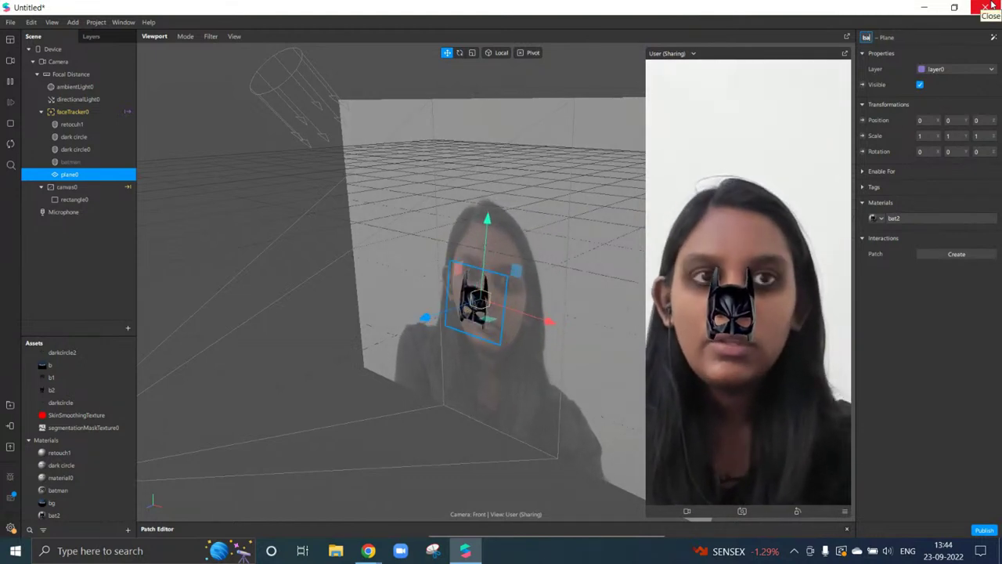
{"action": "type", "text": "1"}
{"action": "key", "text": "Return"}
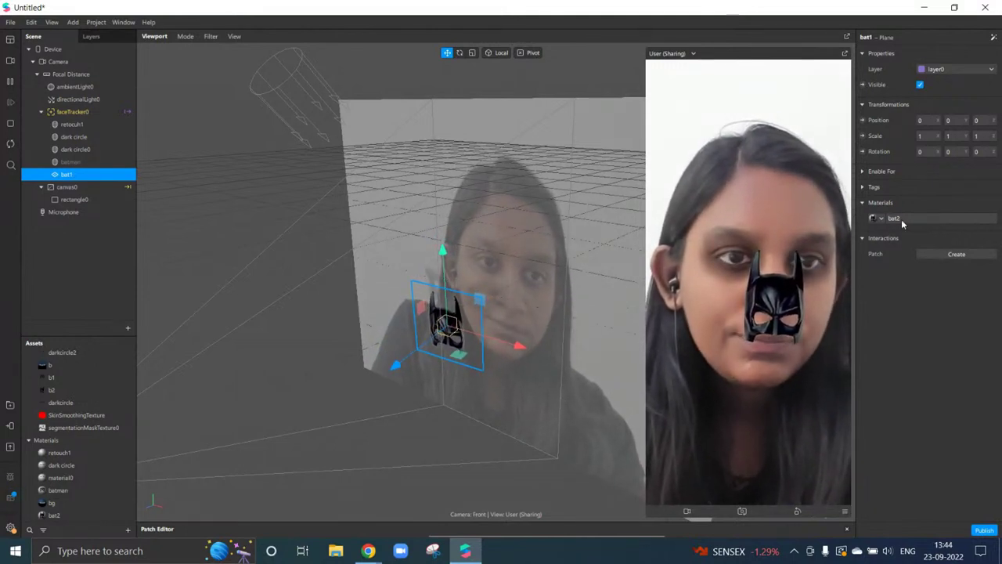
Scale the bat1 plane up uniformly to about 1.97 and switch to the Move tool
{"action": "left_click", "coordinate": [472, 52]}
{"action": "left_click_drag", "start_coordinate": [450, 188], "coordinate": [630, 380]}
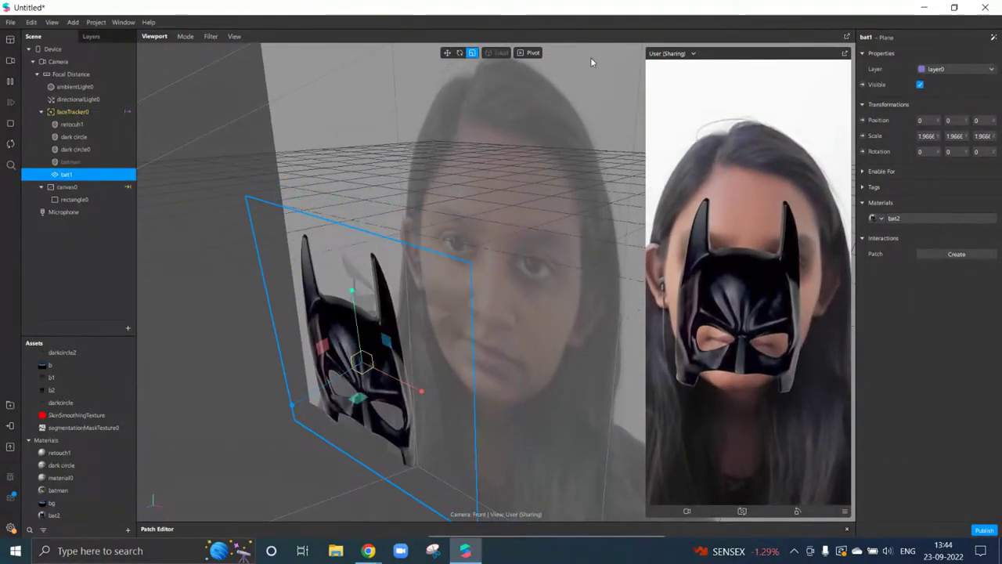
{"action": "left_click", "coordinate": [446, 53]}
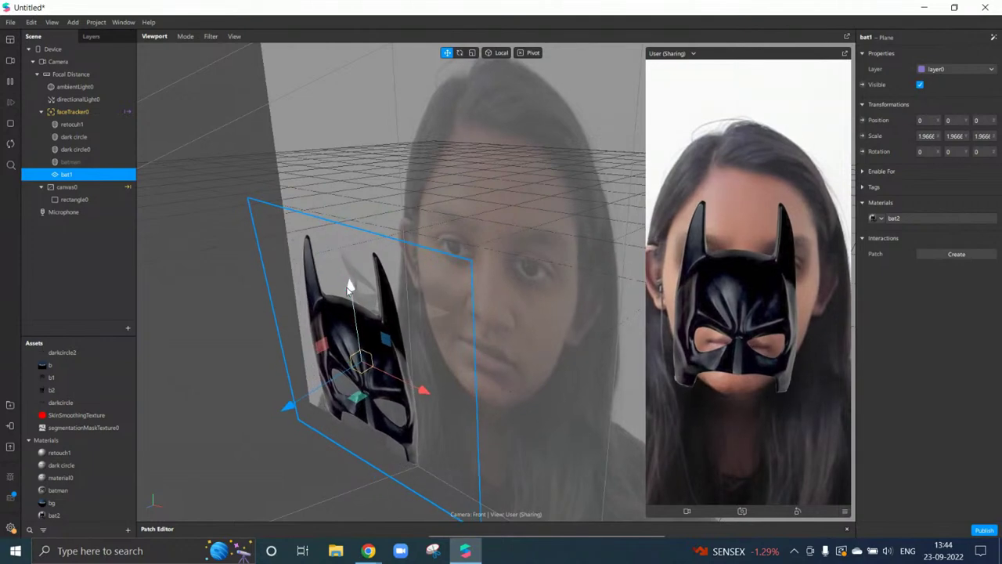
Move the bat1 plane up to about 0.077 so the mask covers the eyes, and scale it uniformly to about 2.56
{"action": "left_click_drag", "start_coordinate": [350, 287], "coordinate": [401, 179]}
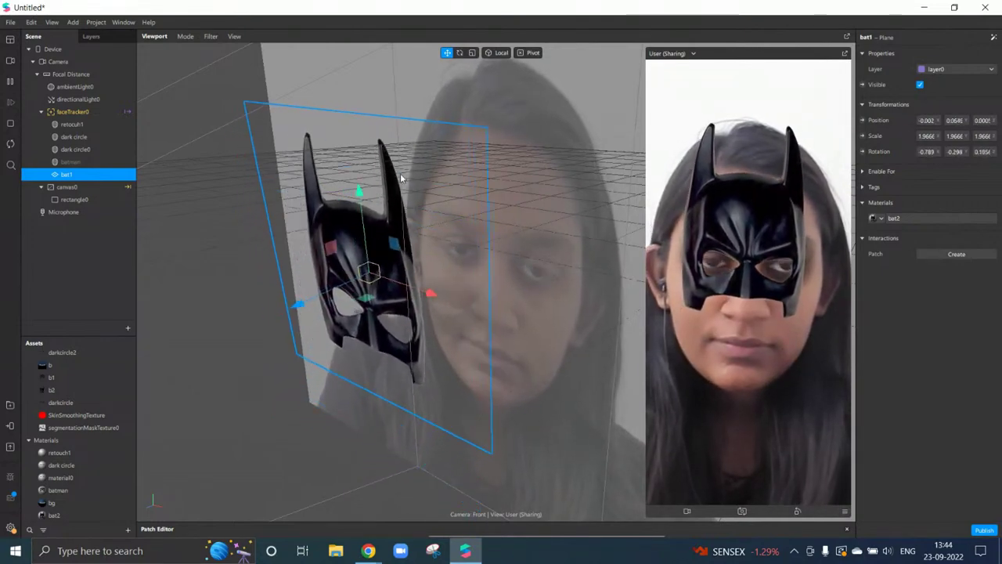
{"action": "right_click_drag", "start_coordinate": [401, 178], "coordinate": [632, 156]}
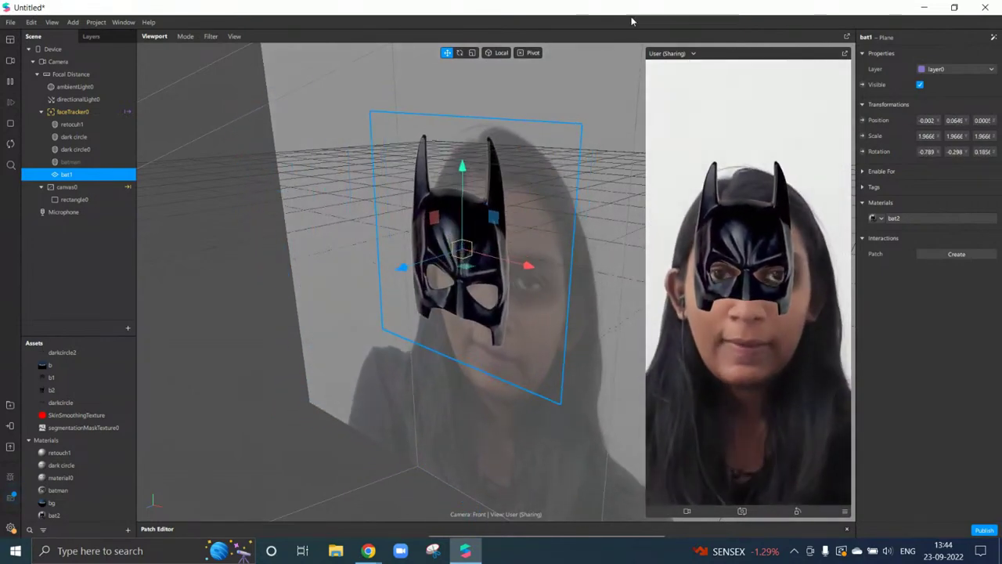
{"action": "left_click", "coordinate": [472, 53]}
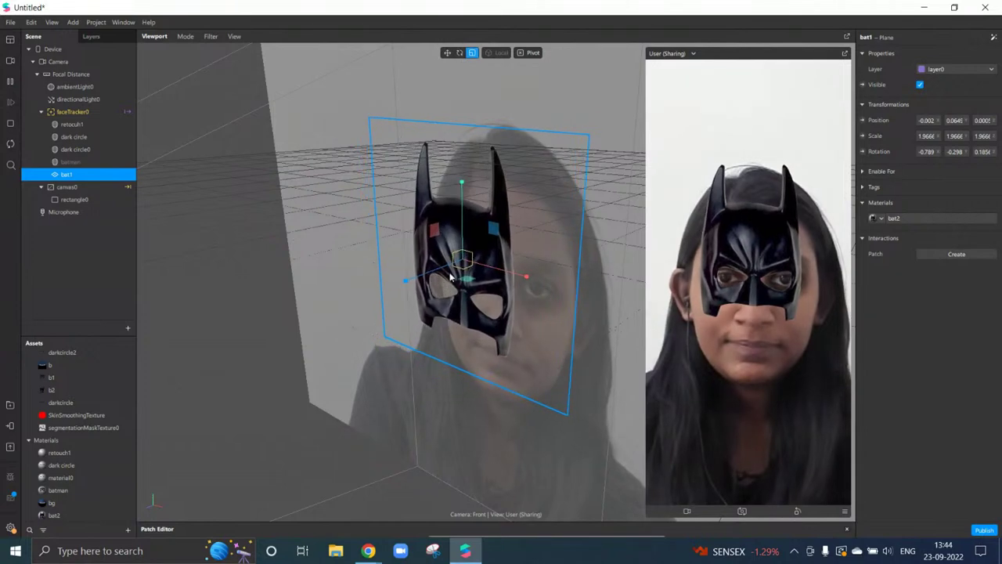
{"action": "left_click_drag", "start_coordinate": [450, 277], "coordinate": [373, 275]}
{"action": "key", "text": "w"}
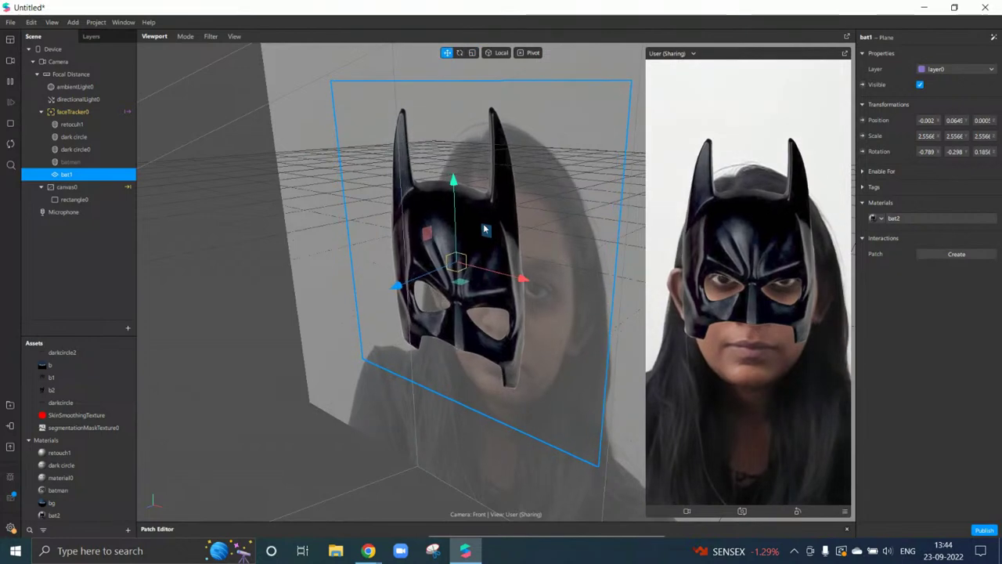
{"action": "left_click_drag", "start_coordinate": [459, 267], "coordinate": [461, 250]}
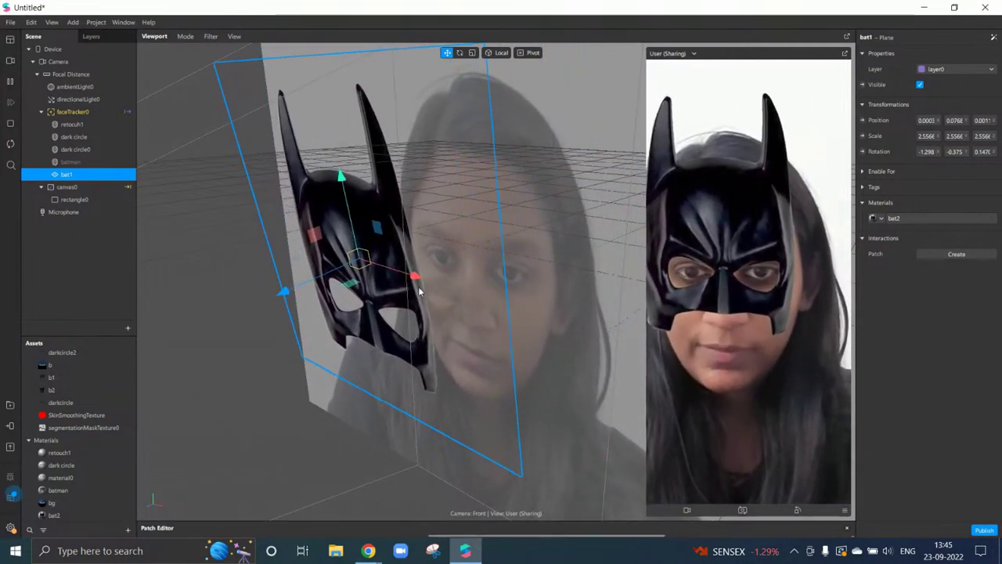
In the Patch Editor, remove the canvas0 visibility patch from the head-nod group and turn off canvas0's visibility
{"action": "key", "text": "ctrl+shift+p"}
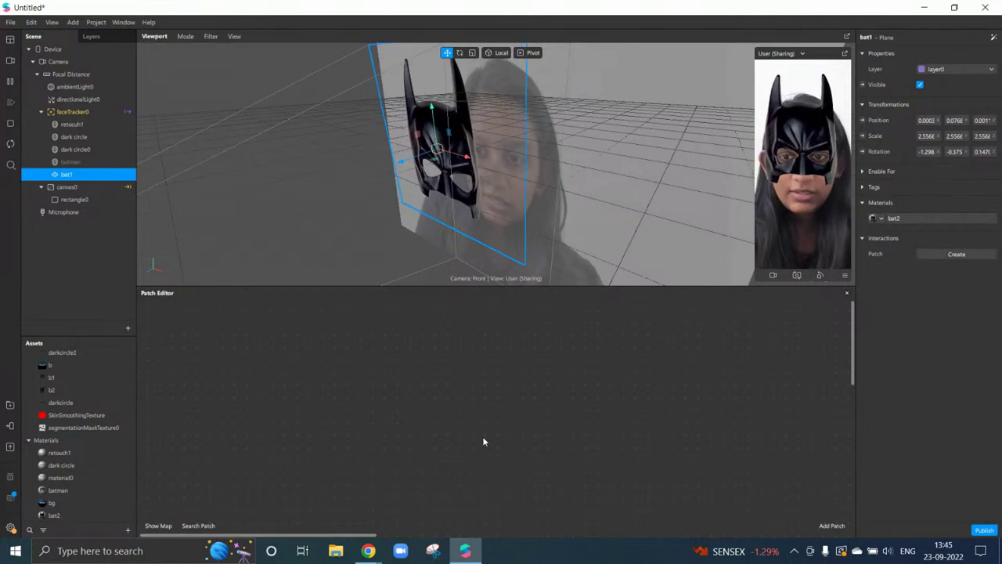
{"action": "scroll", "coordinate": [508, 454], "scroll_direction": "down", "scroll_amount": 3}
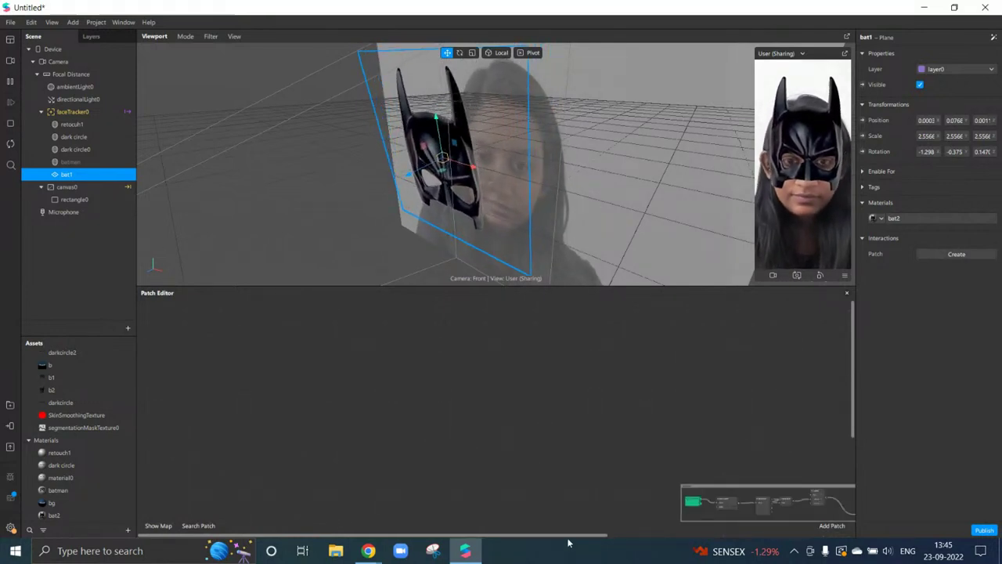
{"action": "scroll", "coordinate": [579, 491], "scroll_direction": "up", "scroll_amount": 5}
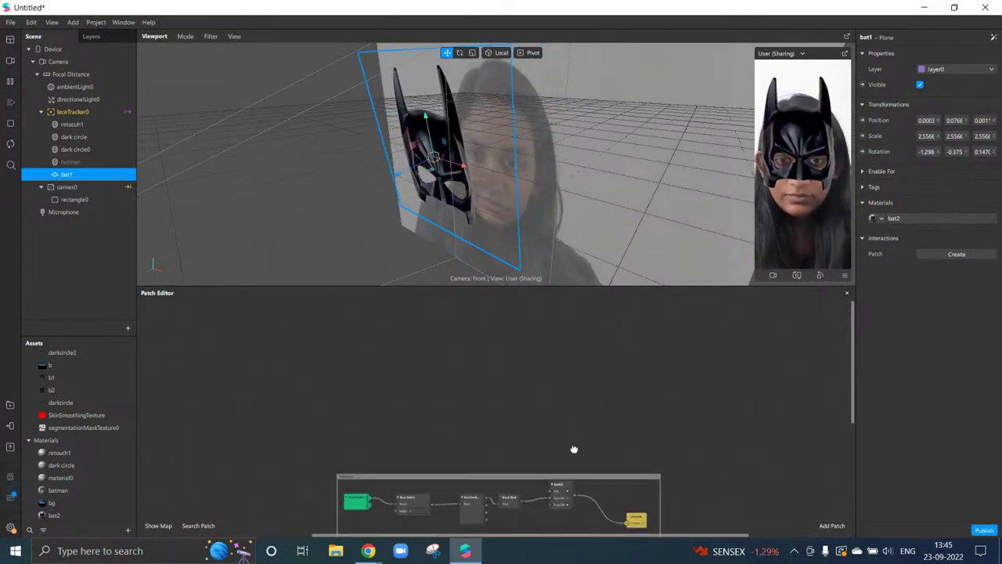
{"action": "left_click_drag", "start_coordinate": [660, 483], "coordinate": [633, 446]}
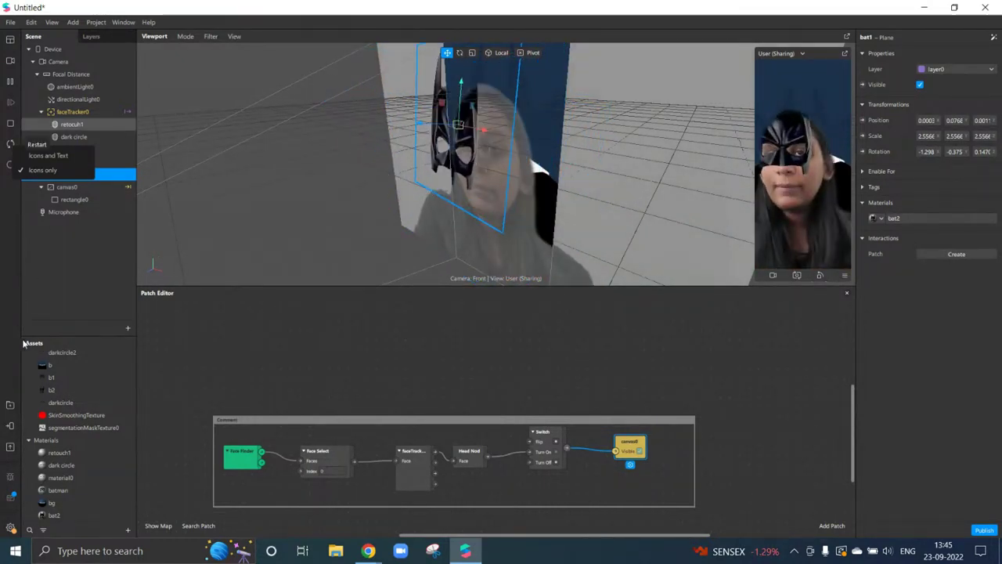
{"action": "left_click", "coordinate": [297, 309]}
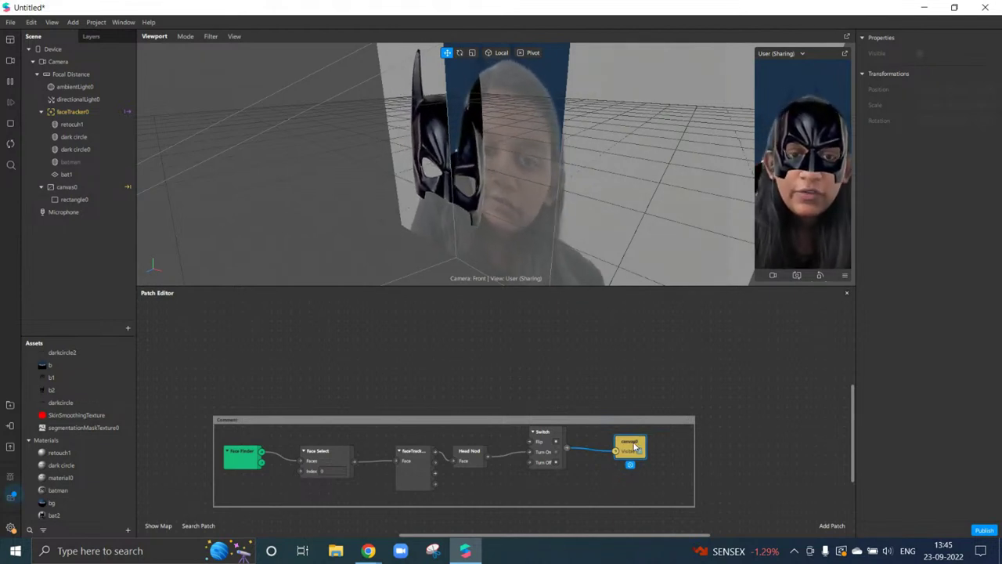
{"action": "left_click_drag", "start_coordinate": [639, 441], "coordinate": [645, 474]}
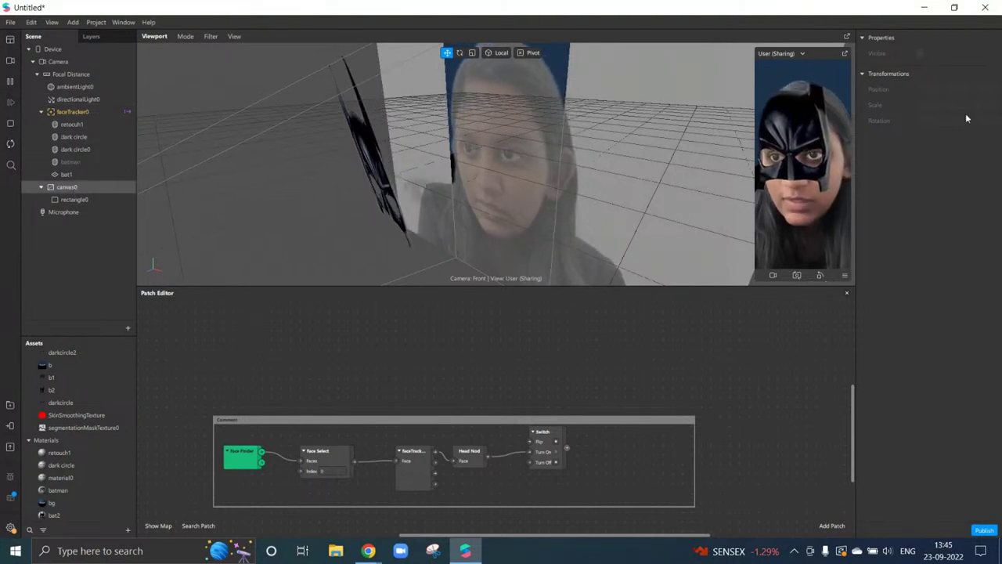
{"action": "left_click", "coordinate": [922, 83]}
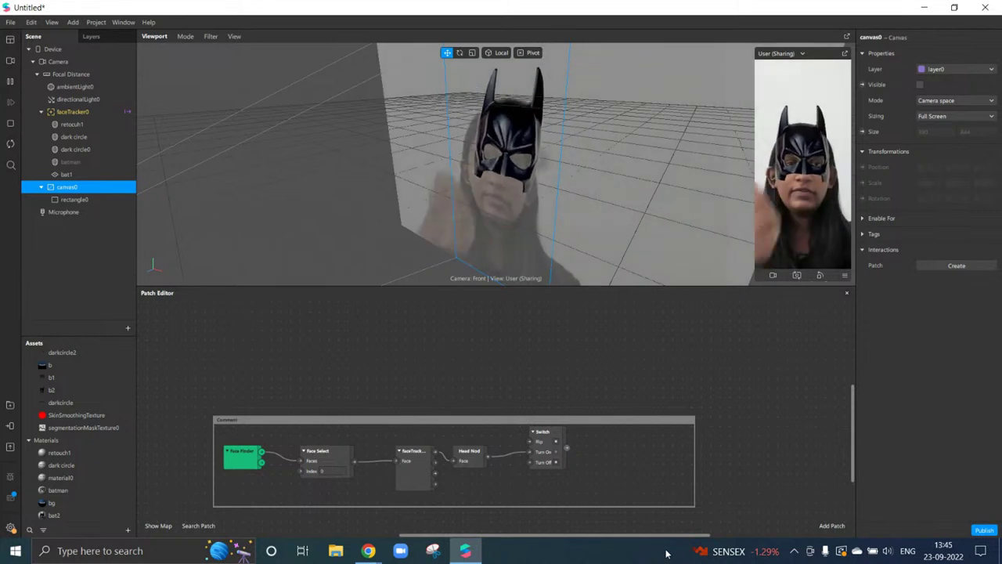
Add a Screen Tap patch in the empty area above the head-nod comment group
{"action": "scroll", "coordinate": [462, 374], "scroll_direction": "up", "scroll_amount": 1}
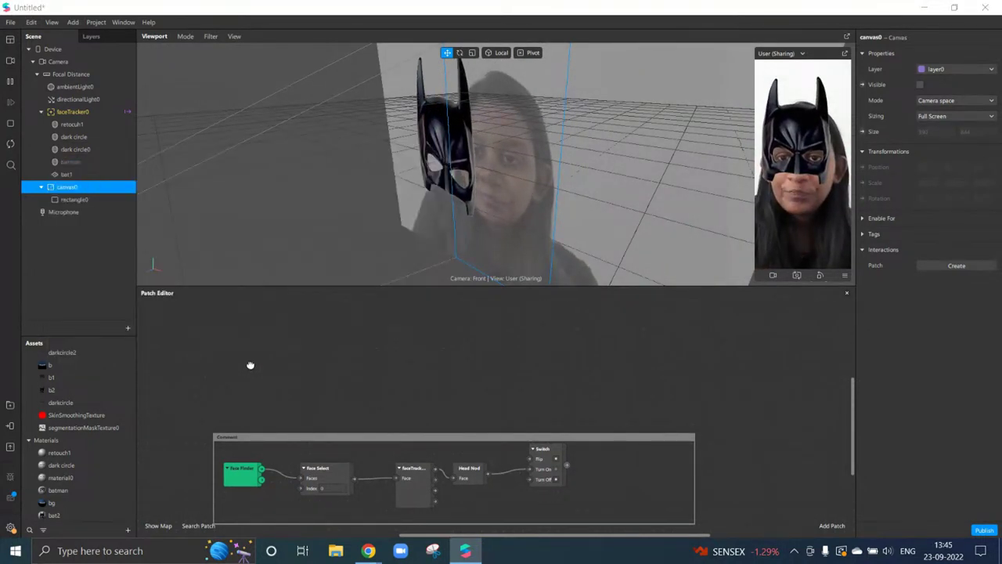
{"action": "right_click", "coordinate": [251, 365]}
{"action": "type", "text": "tap"}
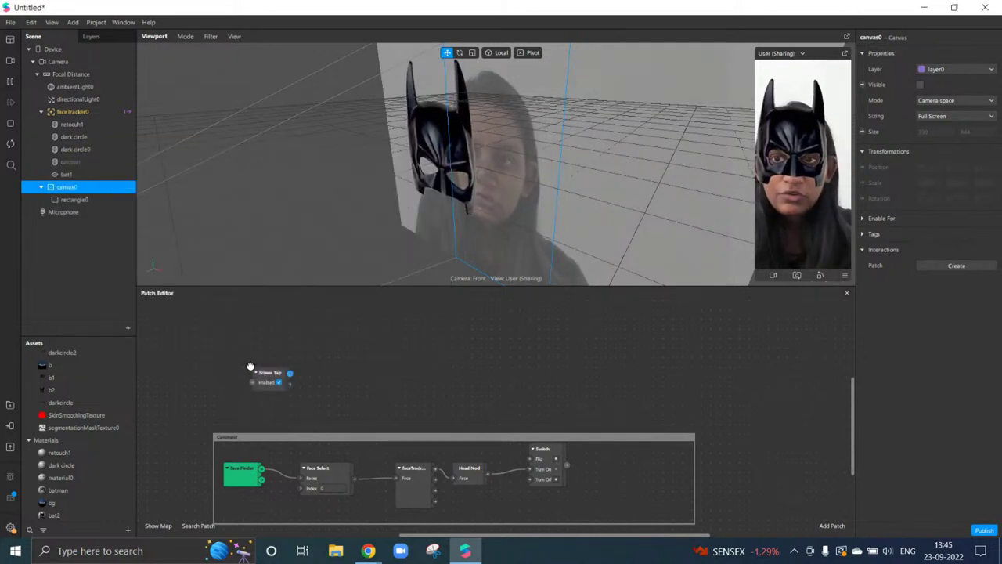
{"action": "scroll", "coordinate": [272, 371], "scroll_direction": "up", "scroll_amount": 3}
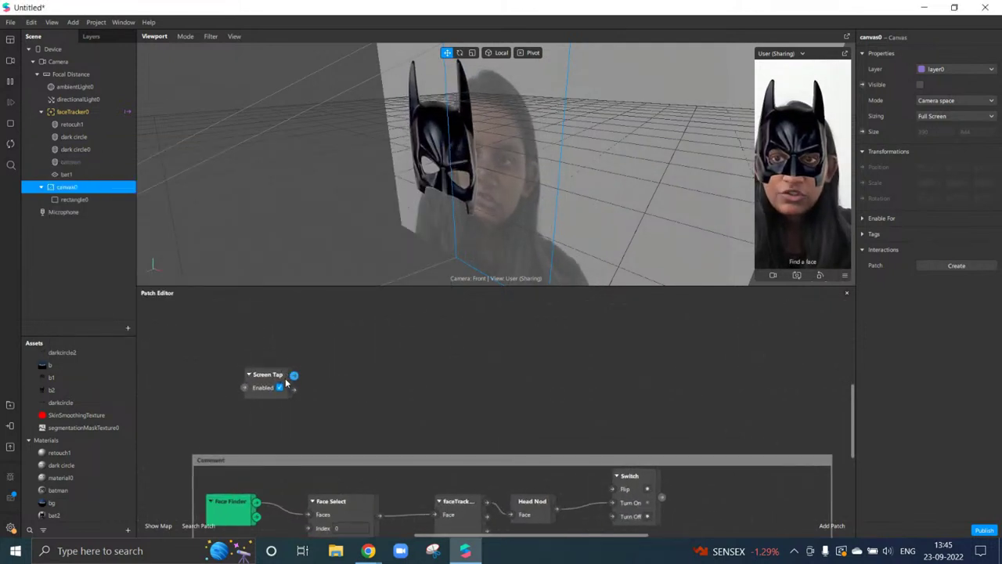
Connect the Screen Tap output to the Increase input of a new Counter patch with a maximum count of 2
{"action": "left_click_drag", "start_coordinate": [346, 381], "coordinate": [346, 382]}
{"action": "type", "text": "coun"}
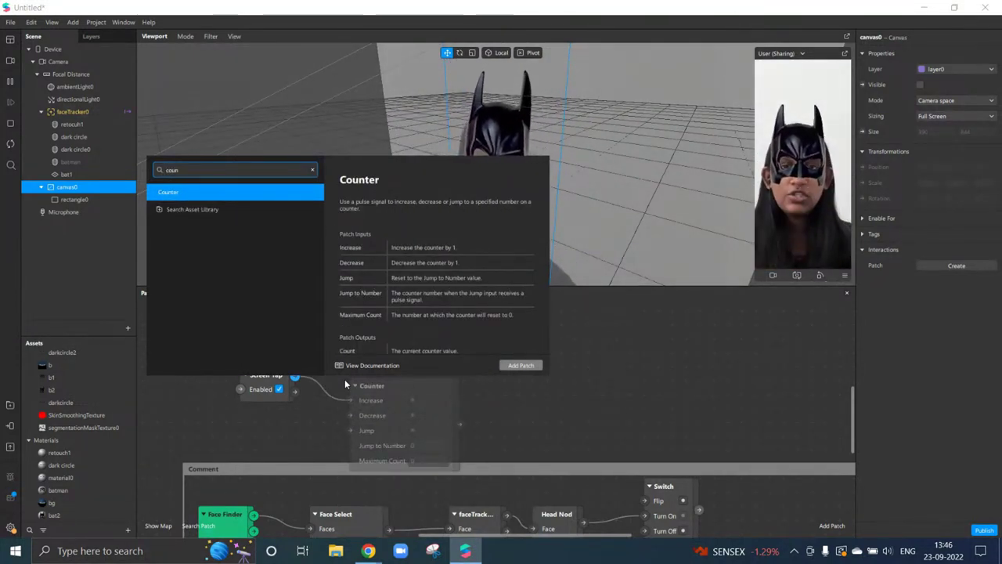
{"action": "key", "text": "Return"}
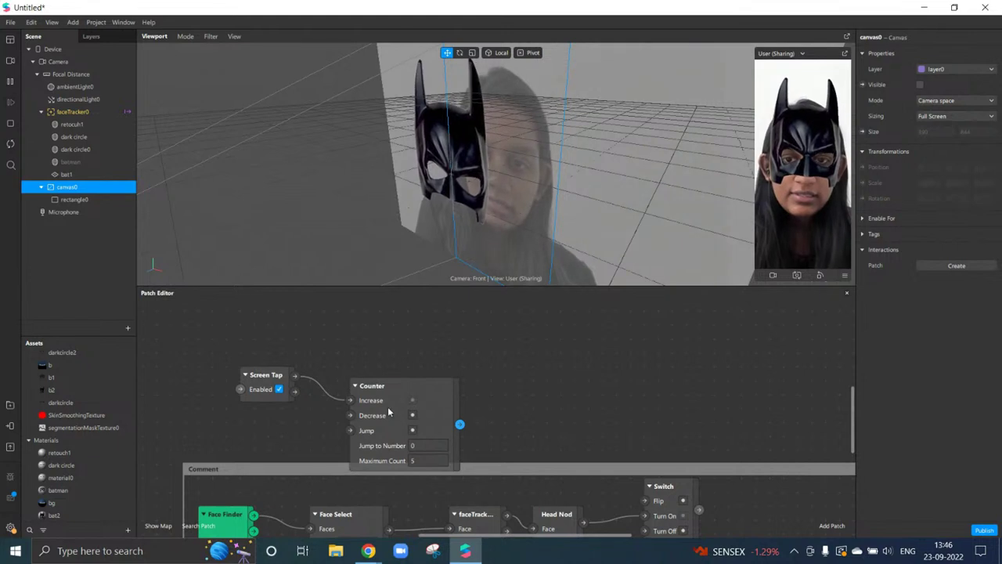
{"action": "left_click_drag", "start_coordinate": [386, 406], "coordinate": [382, 381]}
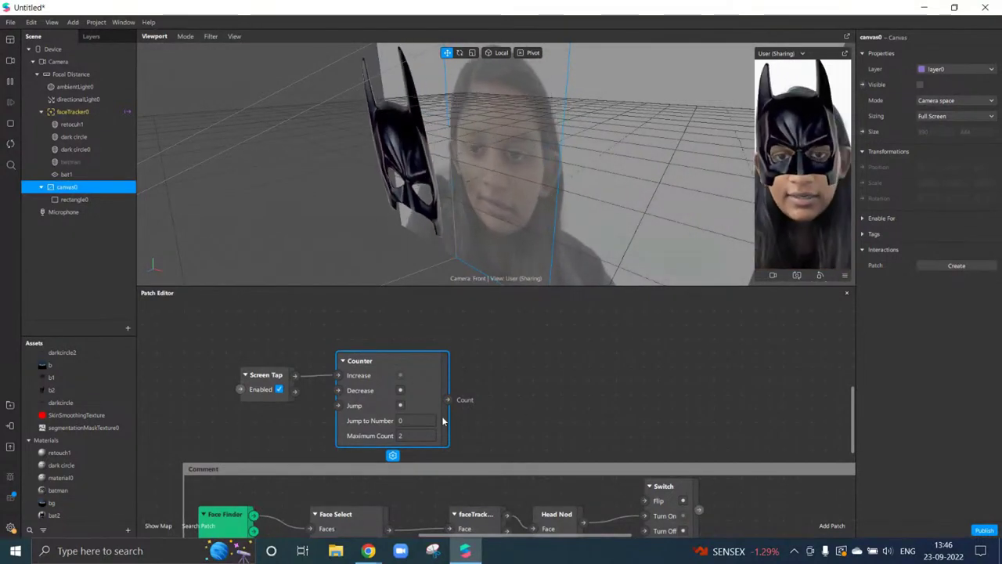
Add an Equals Exactly patch fed by the Counter's count, and shift the three tap patches to free space for outputs
{"action": "left_click_drag", "start_coordinate": [445, 399], "coordinate": [490, 385]}
{"action": "type", "text": "e"}
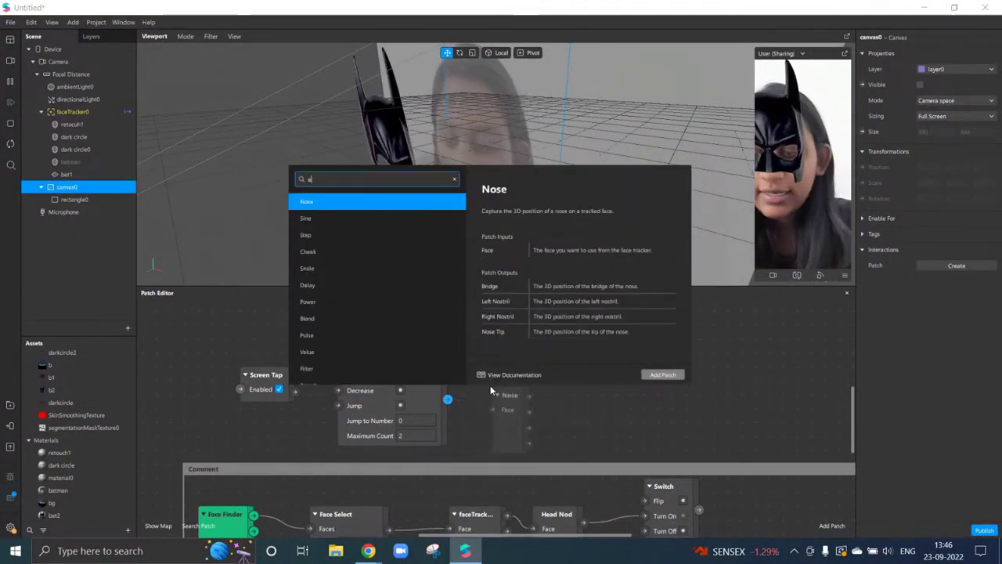
{"action": "type", "text": "a"}
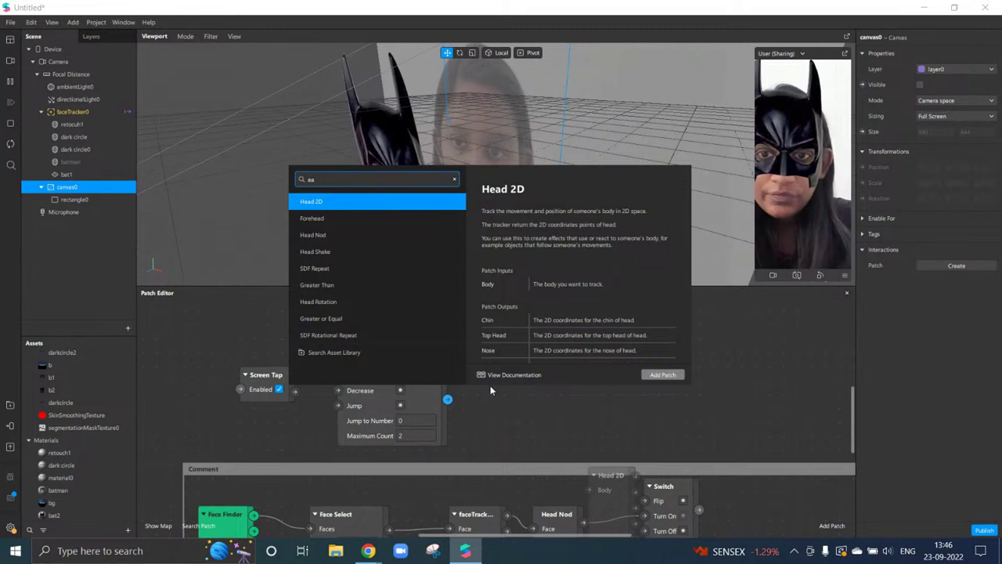
{"action": "key", "text": "BackSpace"}
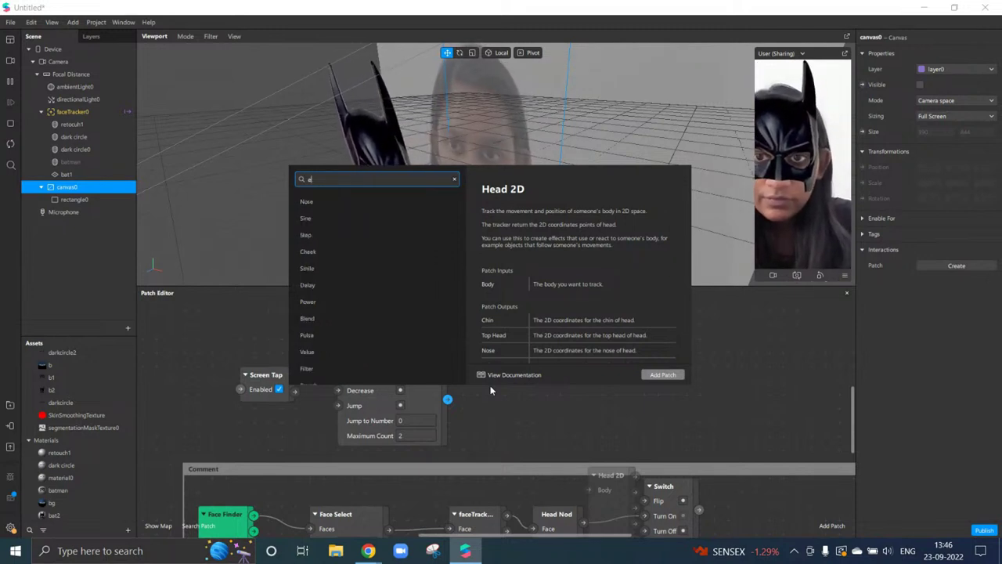
{"action": "type", "text": "qu"}
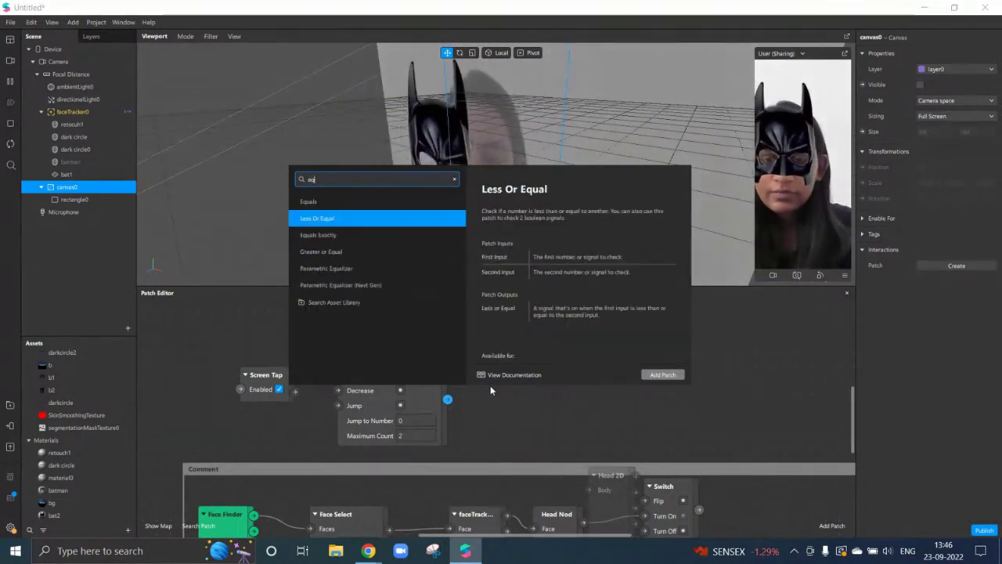
{"action": "left_click", "coordinate": [372, 238]}
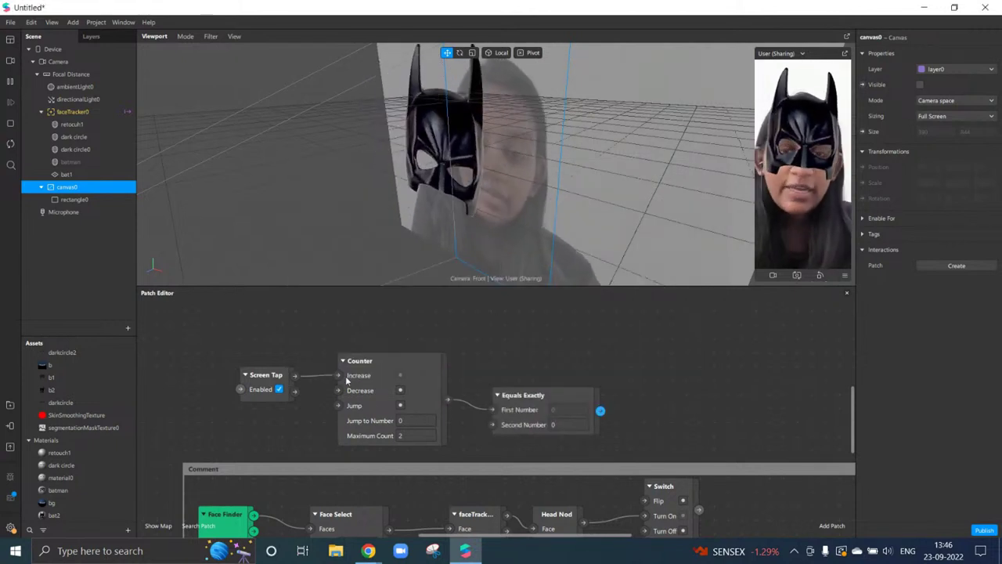
{"action": "left_click_drag", "start_coordinate": [219, 349], "coordinate": [381, 388]}
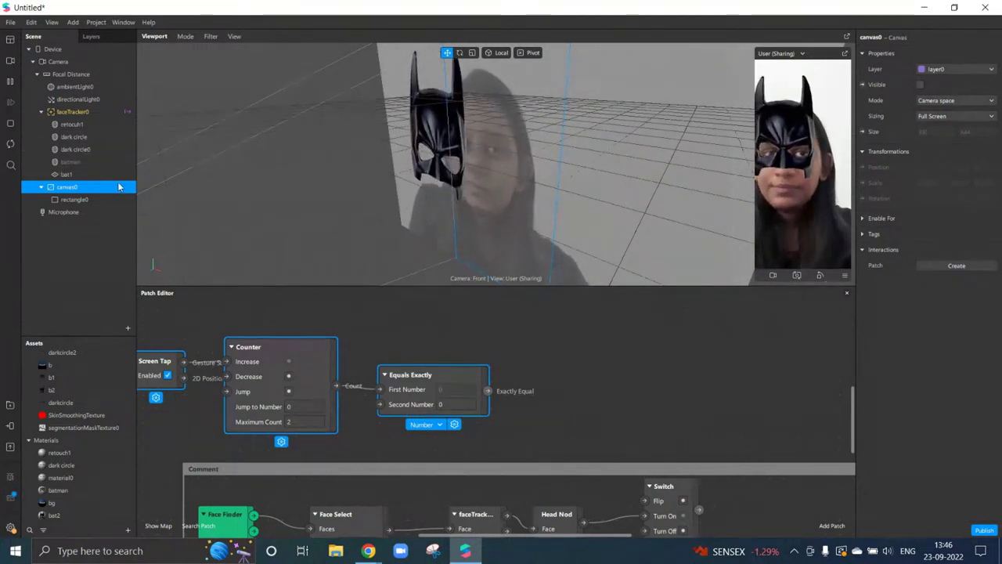
Make the batman mesh and canvas0 visible, create visibility patches for both, and place them beside the Equals Exactly patch
{"action": "left_click", "coordinate": [86, 161]}
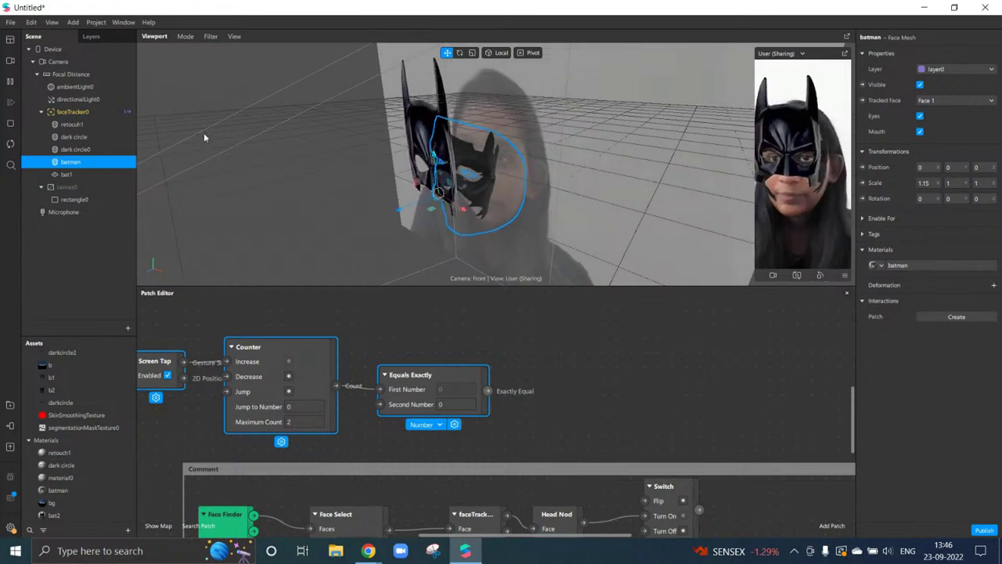
{"action": "left_click", "coordinate": [70, 187]}
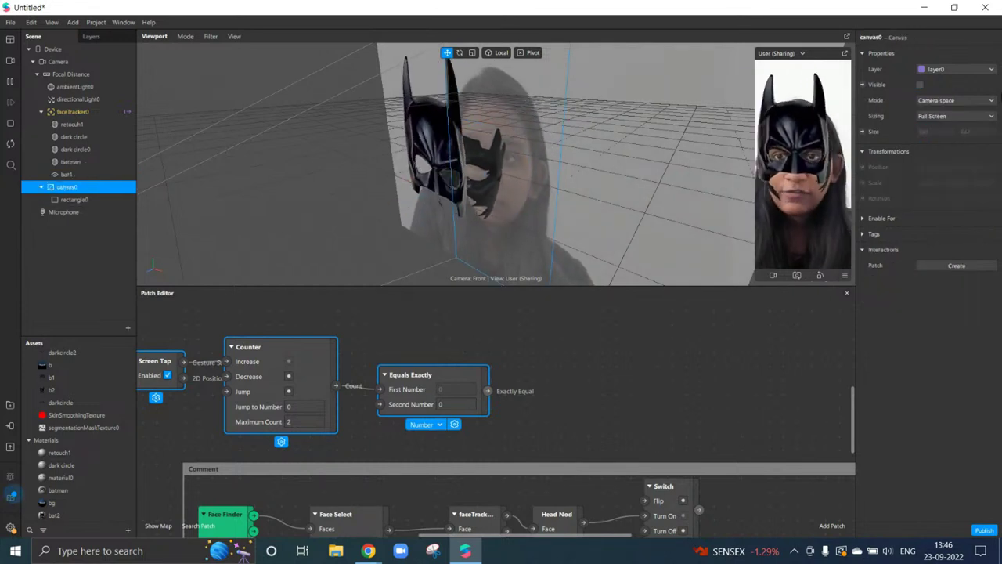
{"action": "left_click", "coordinate": [71, 162], "text": "ctrl"}
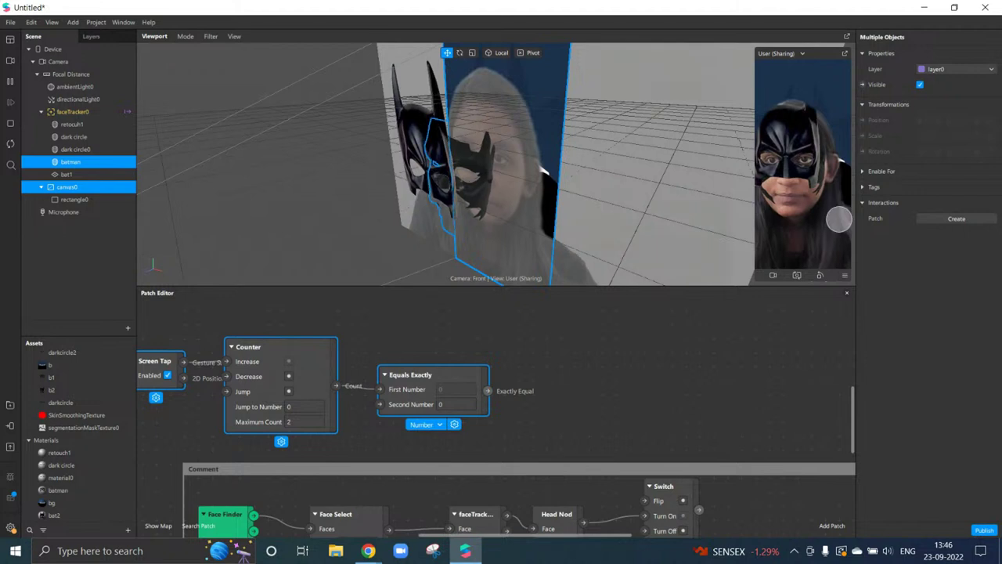
{"action": "left_click", "coordinate": [863, 84]}
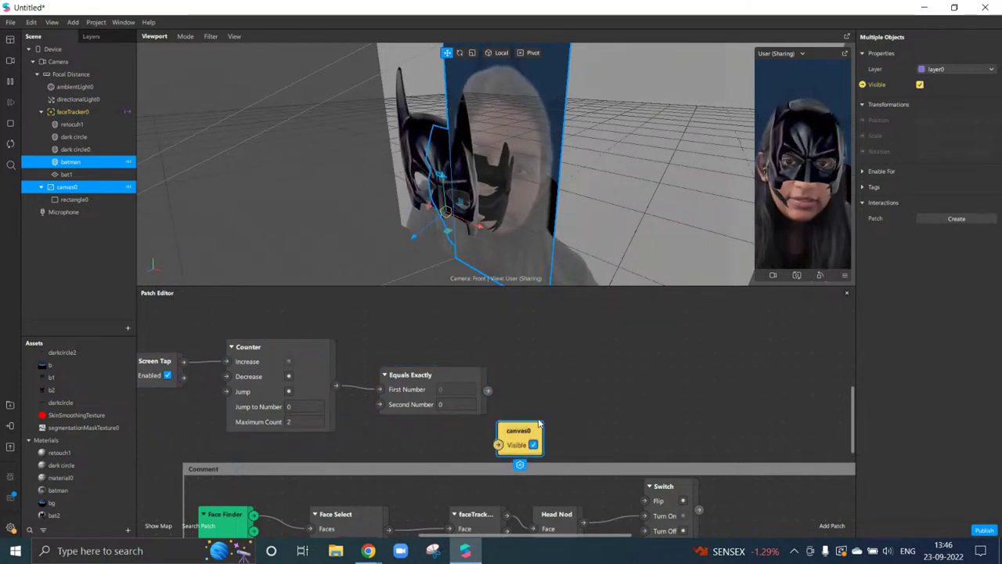
{"action": "left_click_drag", "start_coordinate": [539, 424], "coordinate": [543, 349]}
{"action": "left_click_drag", "start_coordinate": [525, 439], "coordinate": [545, 442]}
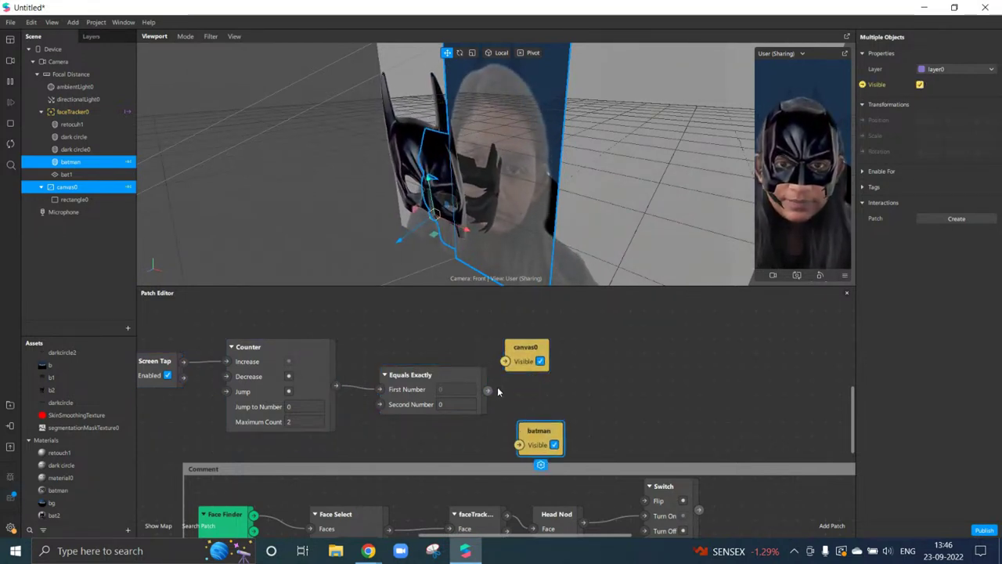
Connect the Equals Exactly output to the canvas0 and batman visibility patches, and move this branch up
{"action": "left_click_drag", "start_coordinate": [489, 391], "coordinate": [504, 362]}
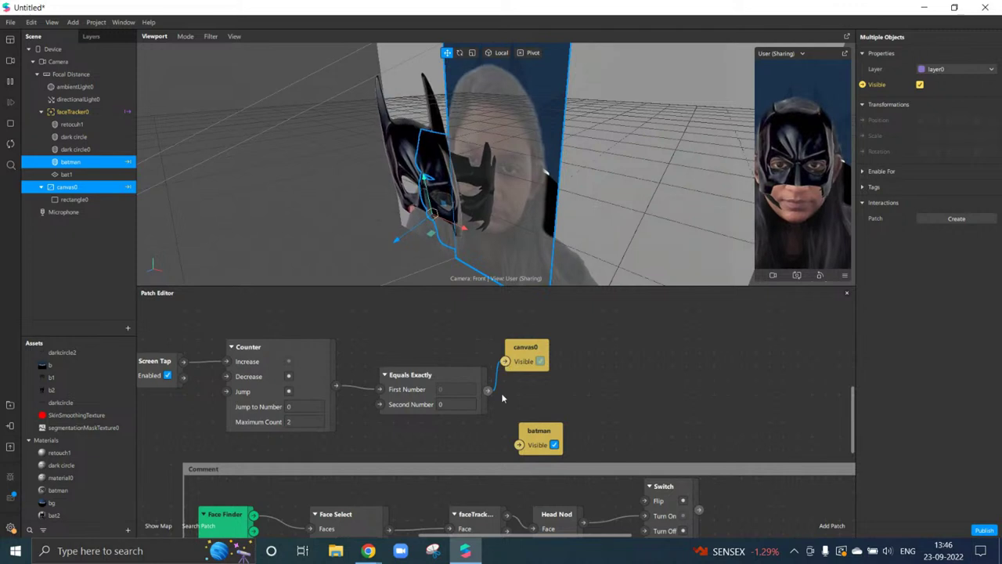
{"action": "left_click_drag", "start_coordinate": [526, 446], "coordinate": [525, 335]}
{"action": "left_click_drag", "start_coordinate": [425, 378], "coordinate": [425, 336]}
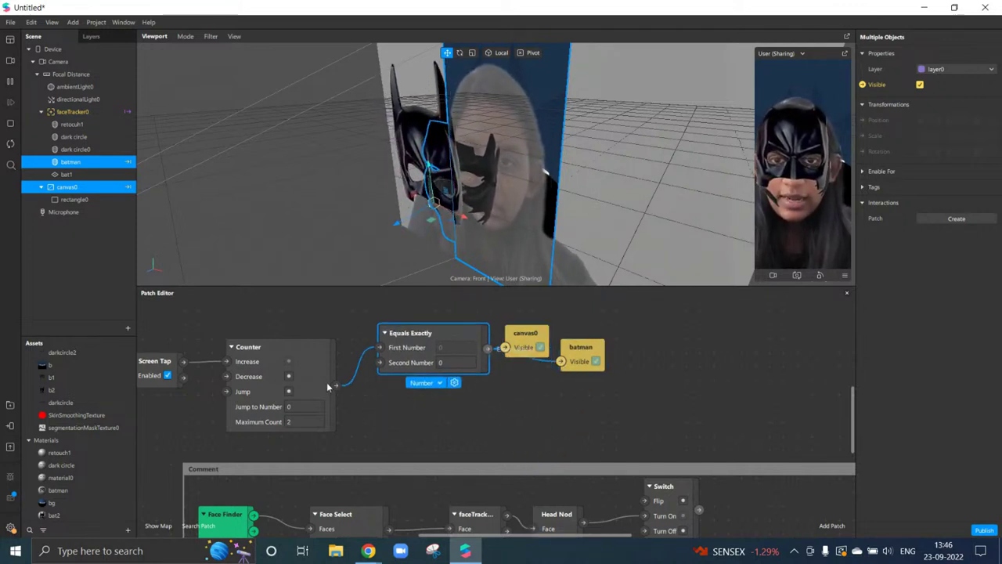
Add another Equals Exactly patch fed by the Counter's count, with its second number set to 1
{"action": "left_click_drag", "start_coordinate": [364, 415], "coordinate": [359, 418]}
{"action": "type", "text": "e"}
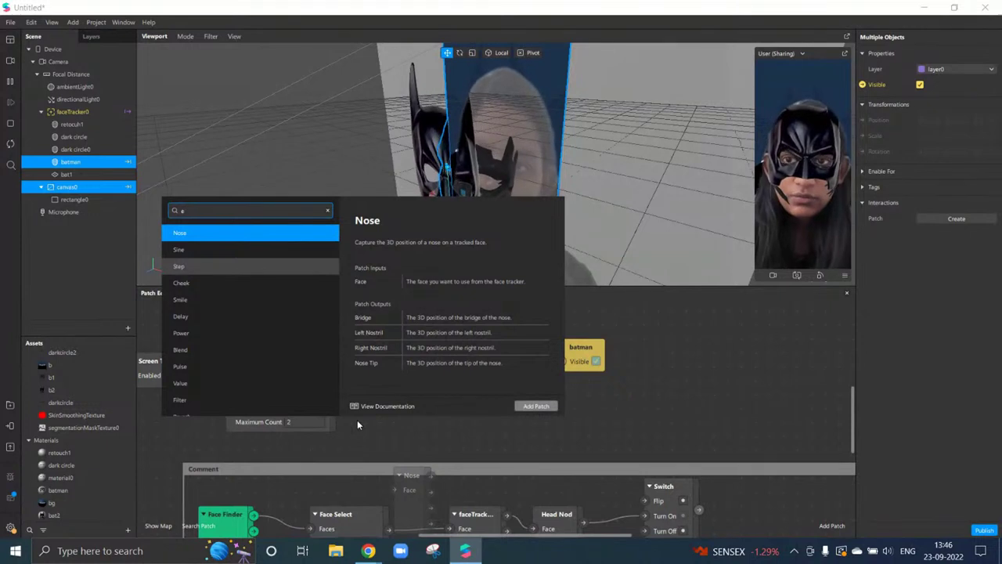
{"action": "type", "text": "q"}
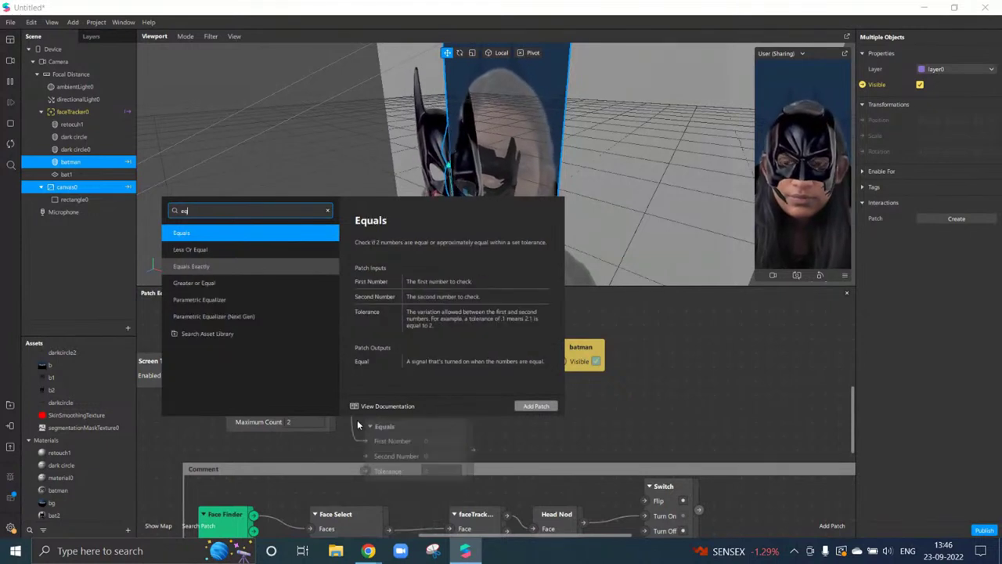
{"action": "left_click", "coordinate": [250, 267]}
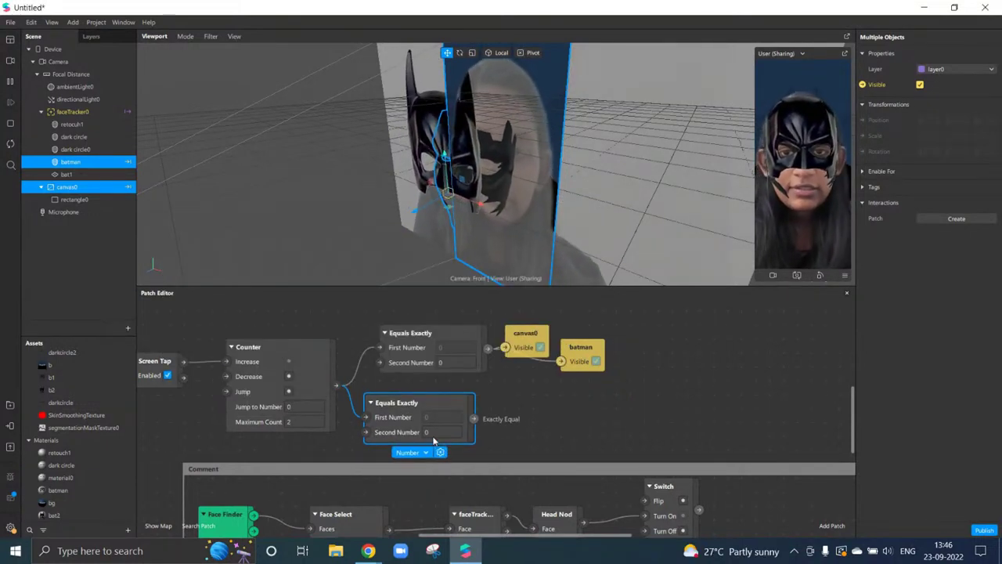
{"action": "key", "text": "Return"}
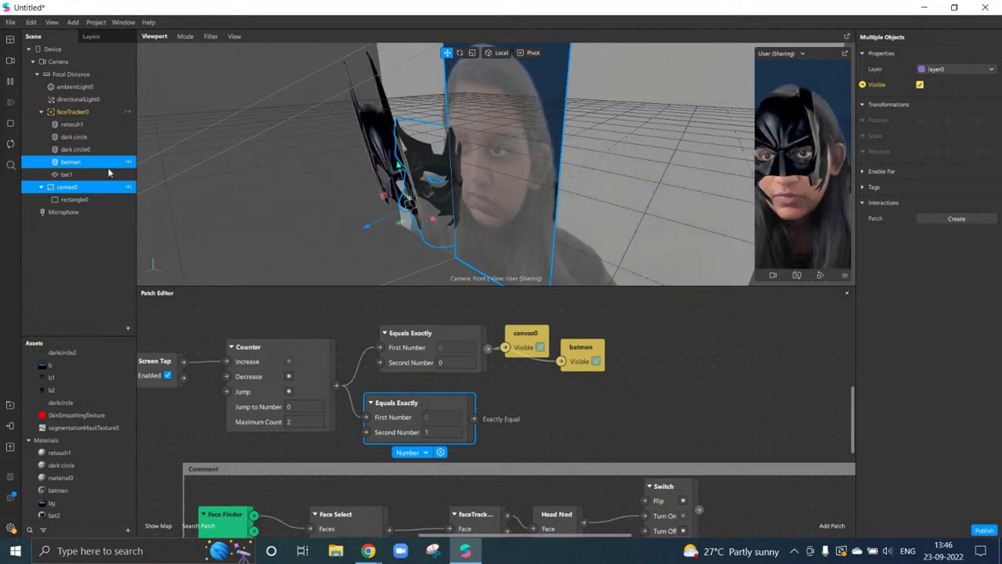
Create a visibility patch for the bat1 plane and connect the second Equals Exactly output to it
{"action": "left_click", "coordinate": [66, 173]}
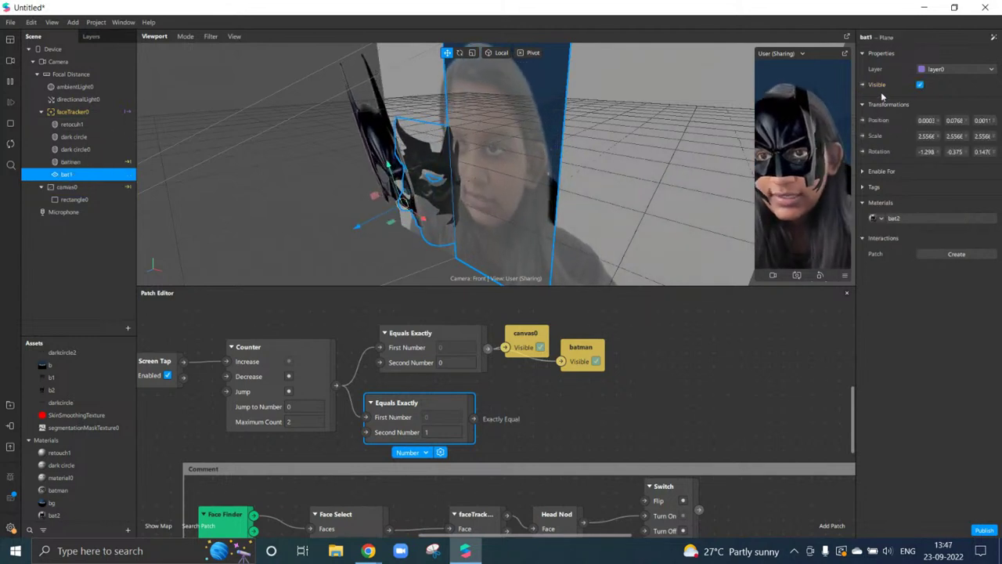
{"action": "left_click", "coordinate": [862, 84]}
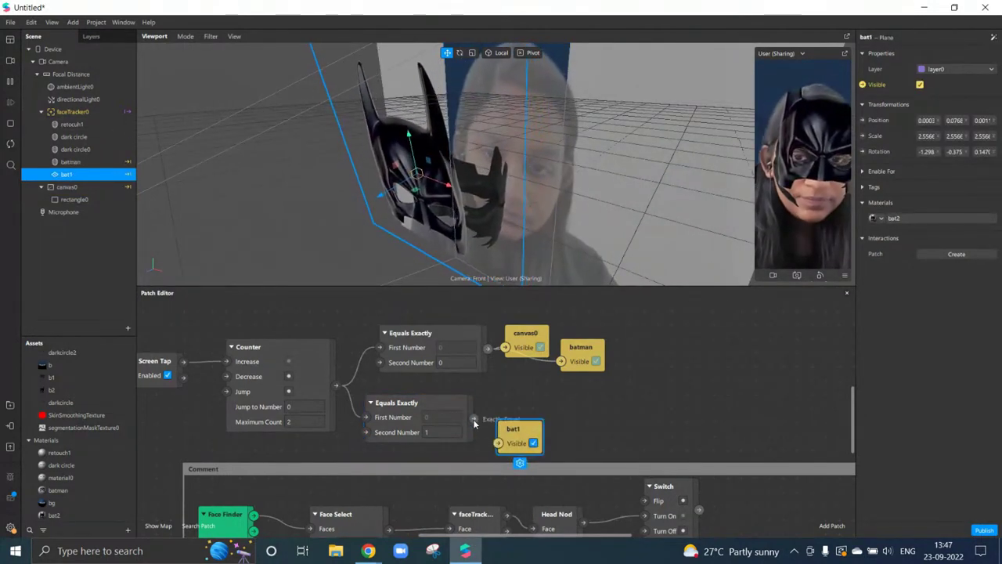
{"action": "left_click_drag", "start_coordinate": [474, 418], "coordinate": [540, 398]}
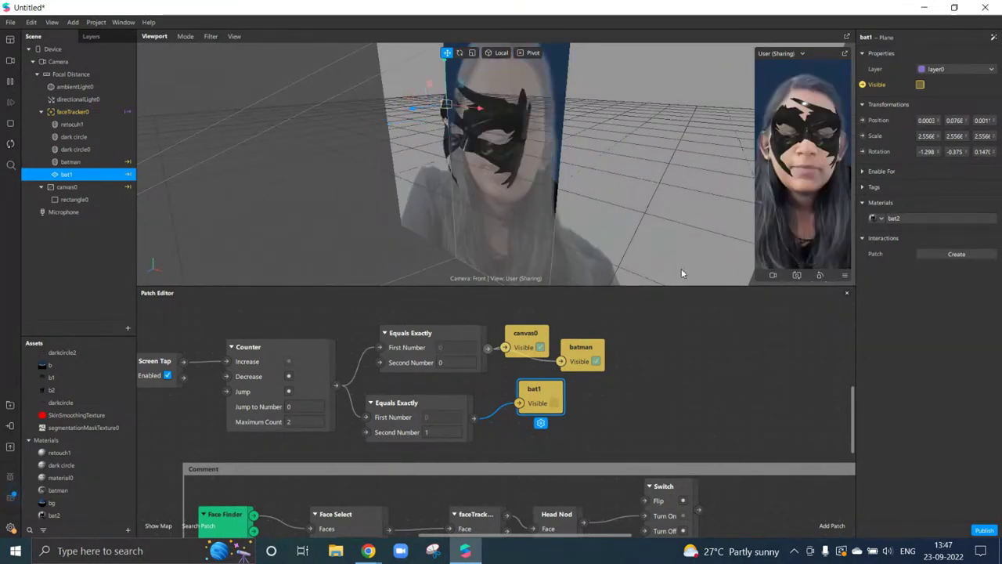
Enable touch simulation in the preview and tap the simulated screen repeatedly to test switching between the two masks
{"action": "left_click", "coordinate": [844, 275]}
{"action": "left_click", "coordinate": [873, 291]}
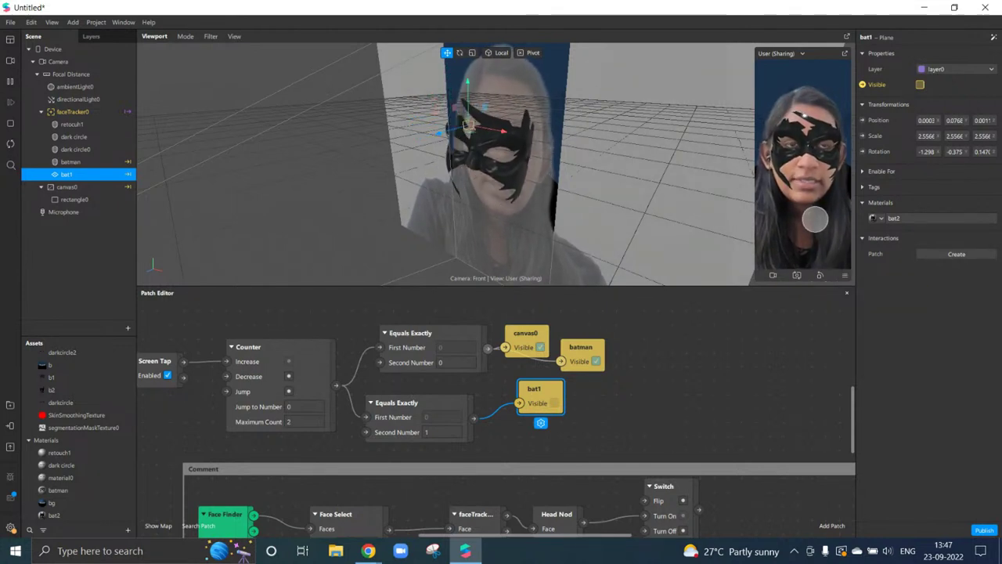
{"action": "left_click", "coordinate": [814, 220]}
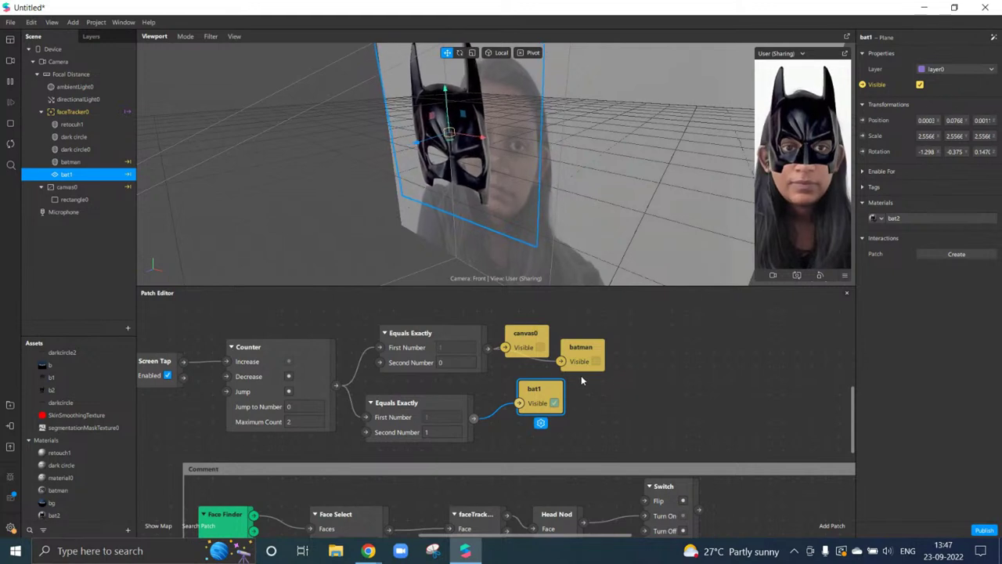
{"action": "left_click", "coordinate": [789, 202]}
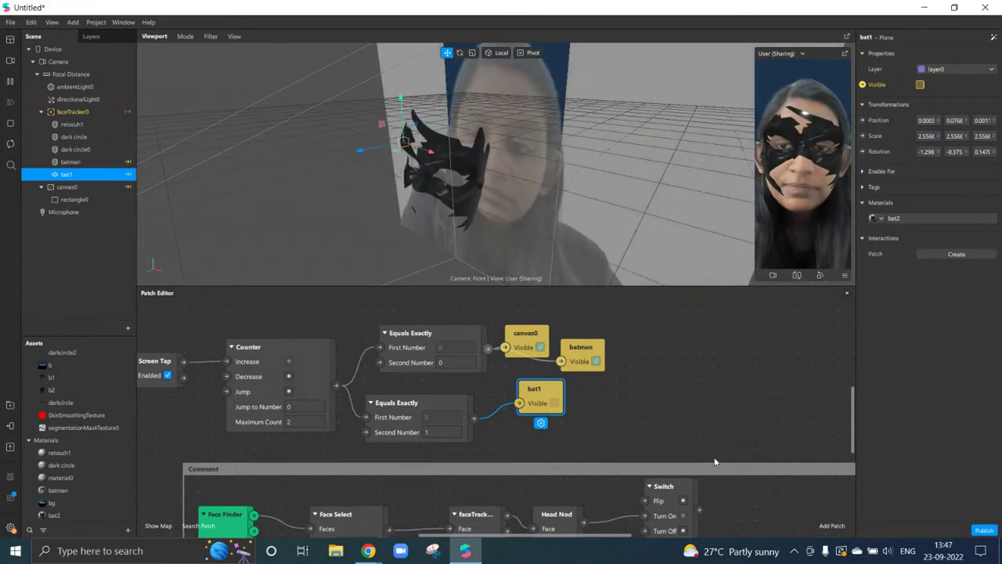
Review the patch graph, close the Patch Editor, and enlarge the simulator preview of the filter
{"action": "scroll", "coordinate": [695, 469], "scroll_direction": "down", "scroll_amount": 1}
{"action": "scroll", "coordinate": [707, 425], "scroll_direction": "up", "scroll_amount": 2}
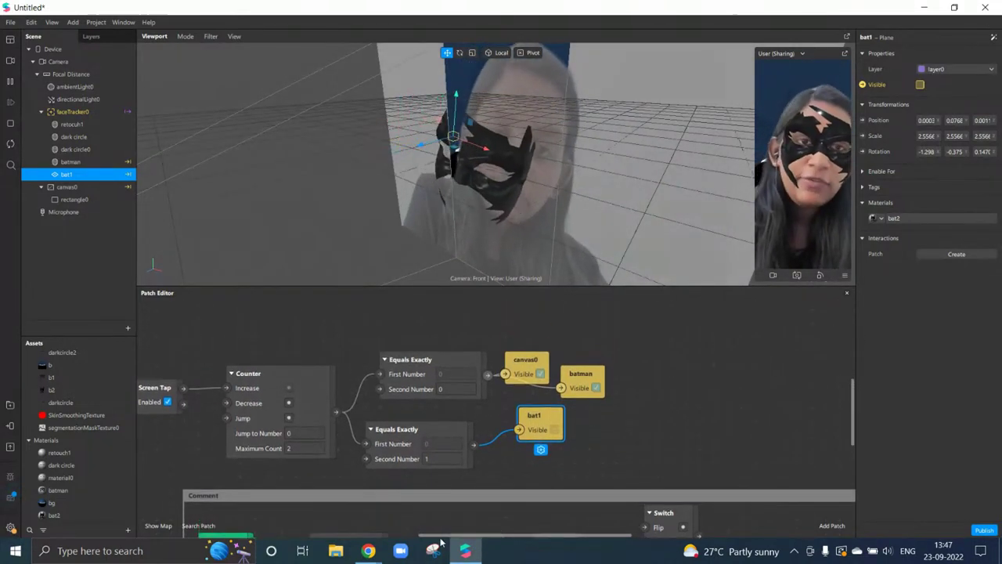
{"action": "scroll", "coordinate": [264, 380], "scroll_direction": "down", "scroll_amount": 4}
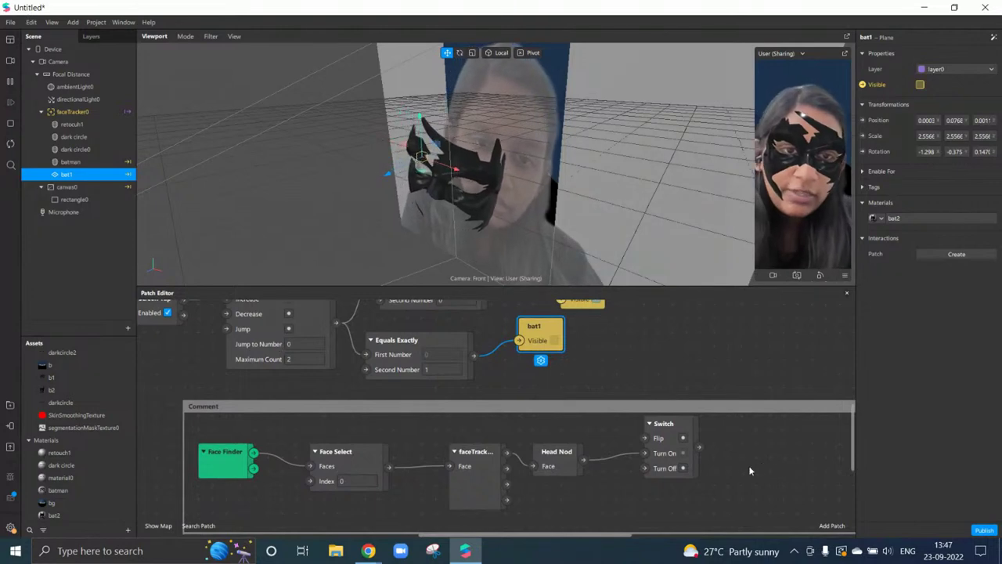
{"action": "left_click_drag", "start_coordinate": [749, 470], "coordinate": [244, 496]}
{"action": "left_click_drag", "start_coordinate": [680, 370], "coordinate": [127, 313]}
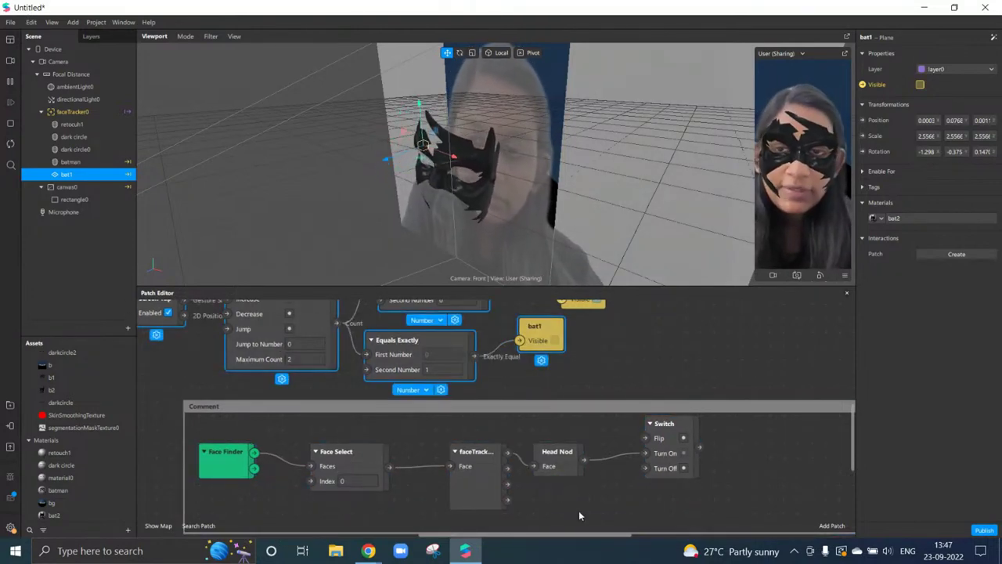
{"action": "left_click", "coordinate": [580, 515]}
{"action": "left_click", "coordinate": [846, 292]}
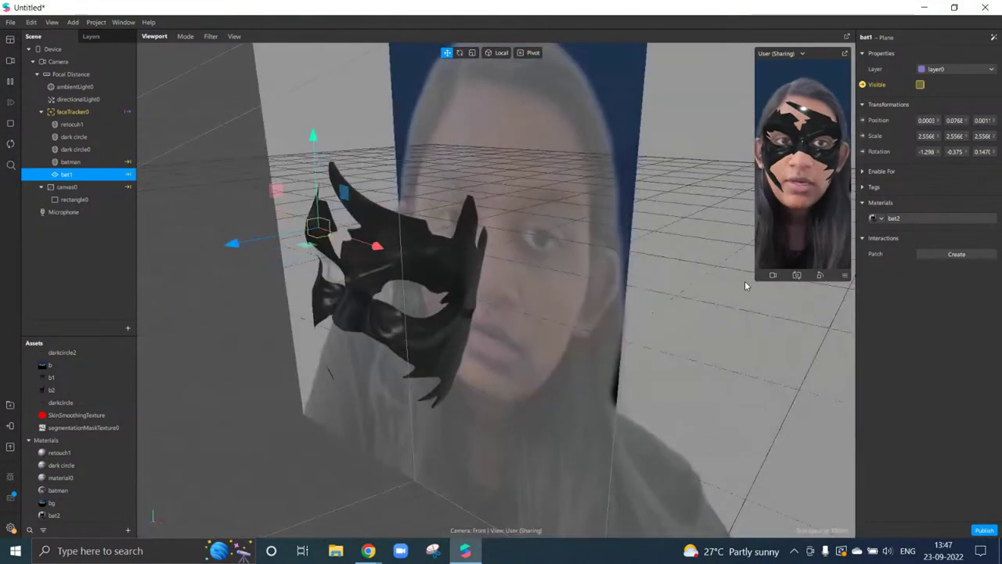
{"action": "left_click_drag", "start_coordinate": [745, 286], "coordinate": [638, 532]}
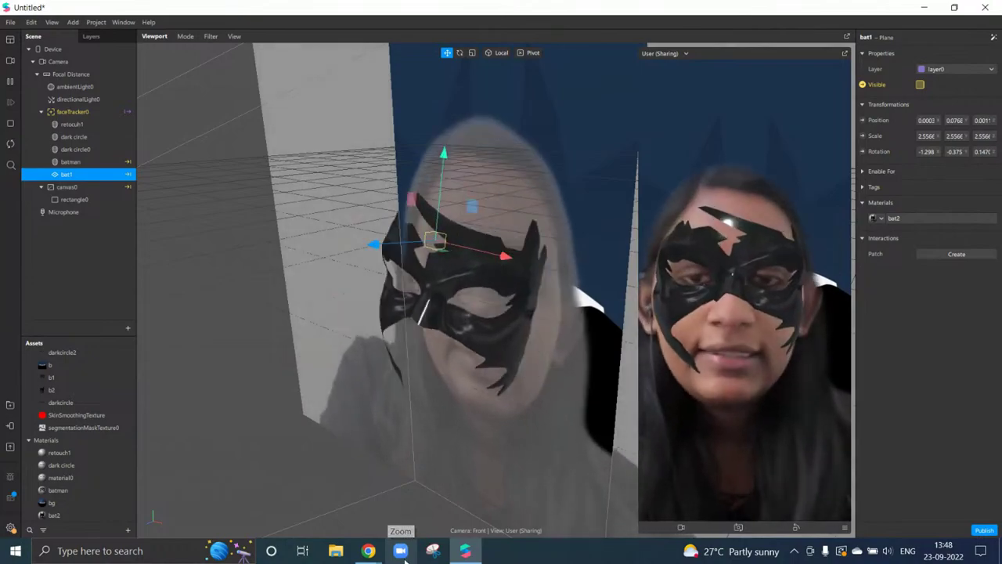
Switch to the StreamYard studio in Chrome to check the stream, and return to Spark AR Studio
{"action": "mouse_move", "coordinate": [368, 550]}
{"action": "left_click", "coordinate": [351, 479]}
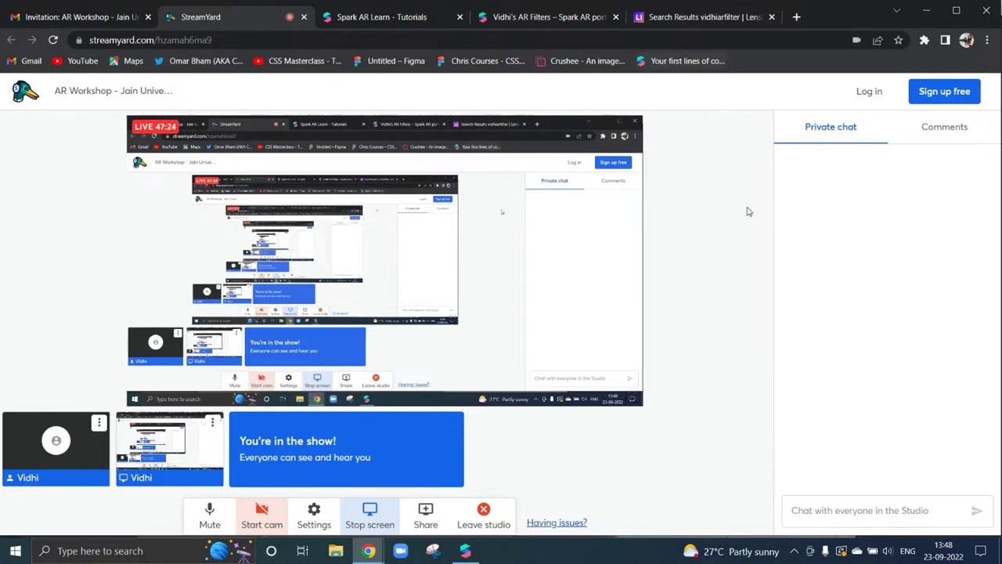
{"action": "left_click", "coordinate": [468, 552]}
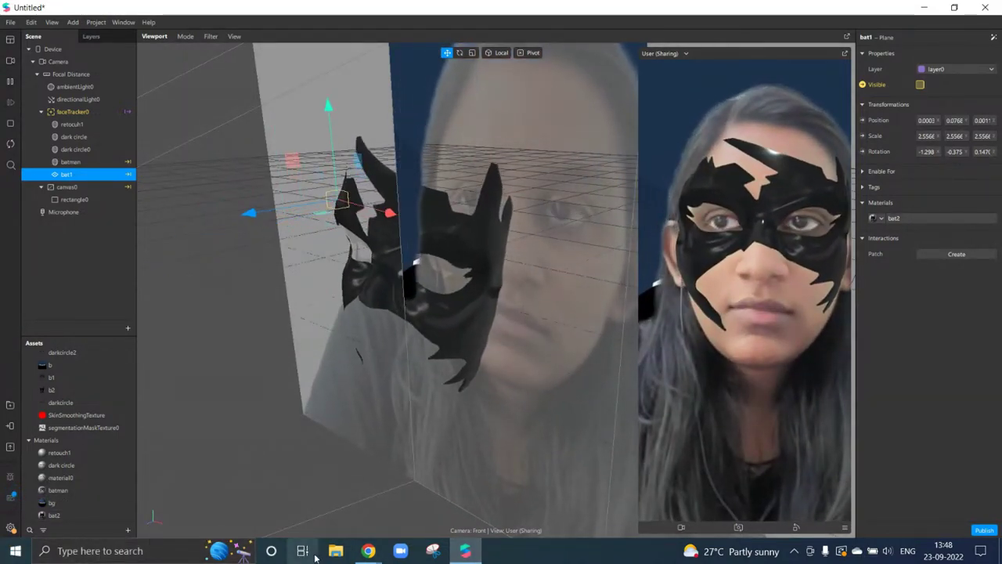
{"action": "scroll", "coordinate": [99, 470], "scroll_direction": "up", "scroll_amount": 1}
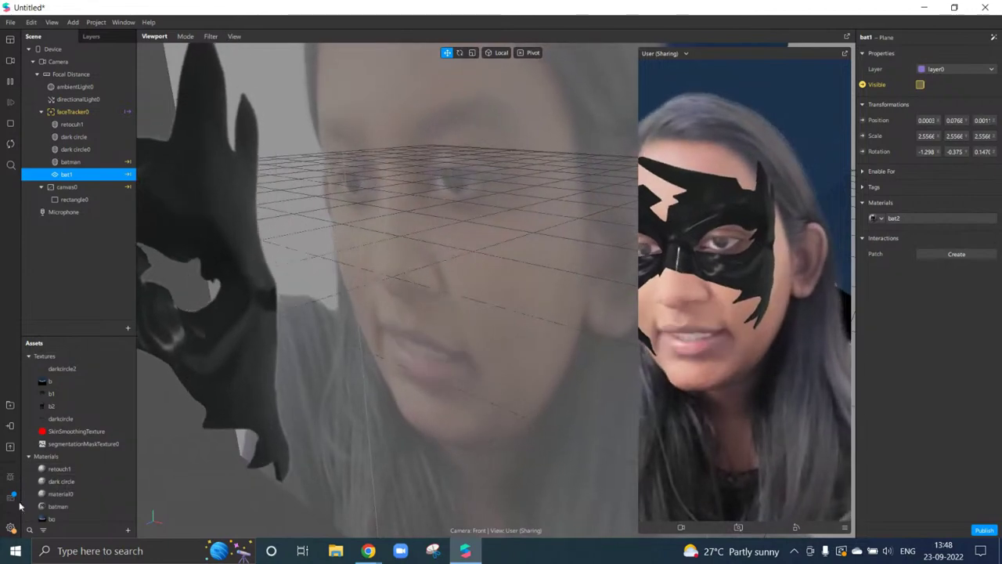
{"action": "scroll", "coordinate": [77, 450], "scroll_direction": "down", "scroll_amount": 1}
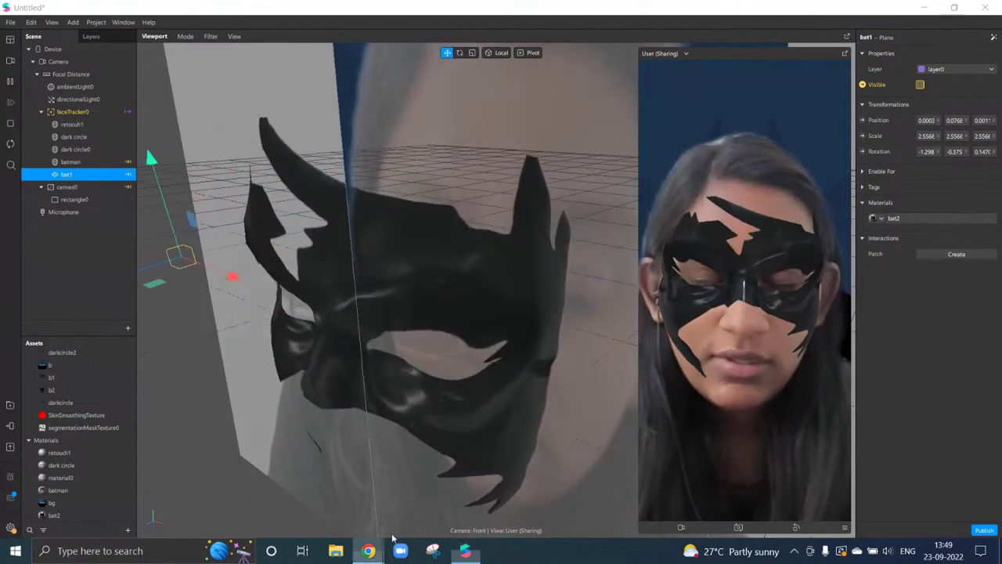
Switch to Chrome, view the header of the Spark AR Hub filter portfolio, and return to the StreamYard studio
{"action": "mouse_move", "coordinate": [368, 551]}
{"action": "left_click", "coordinate": [298, 493]}
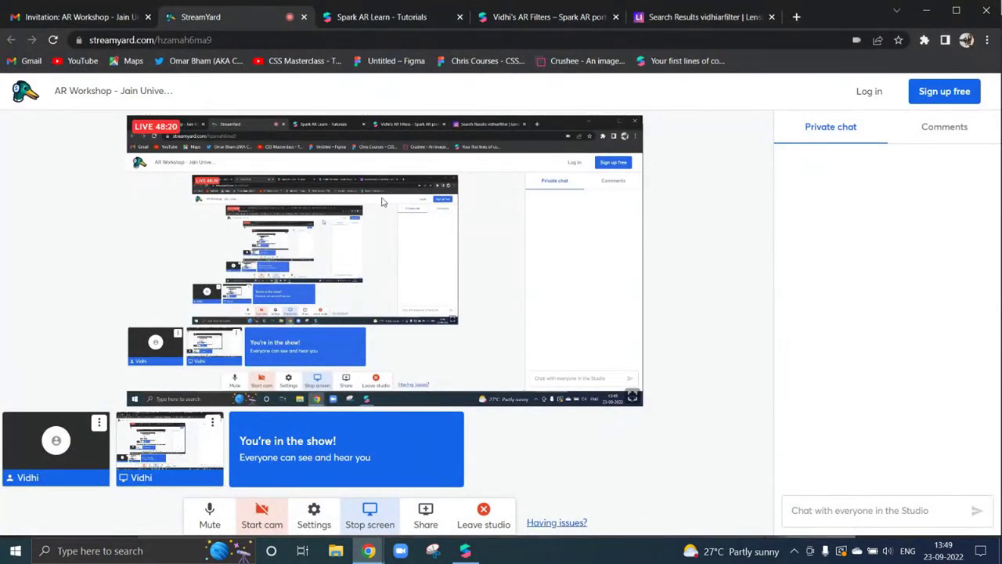
{"action": "left_click", "coordinate": [557, 22]}
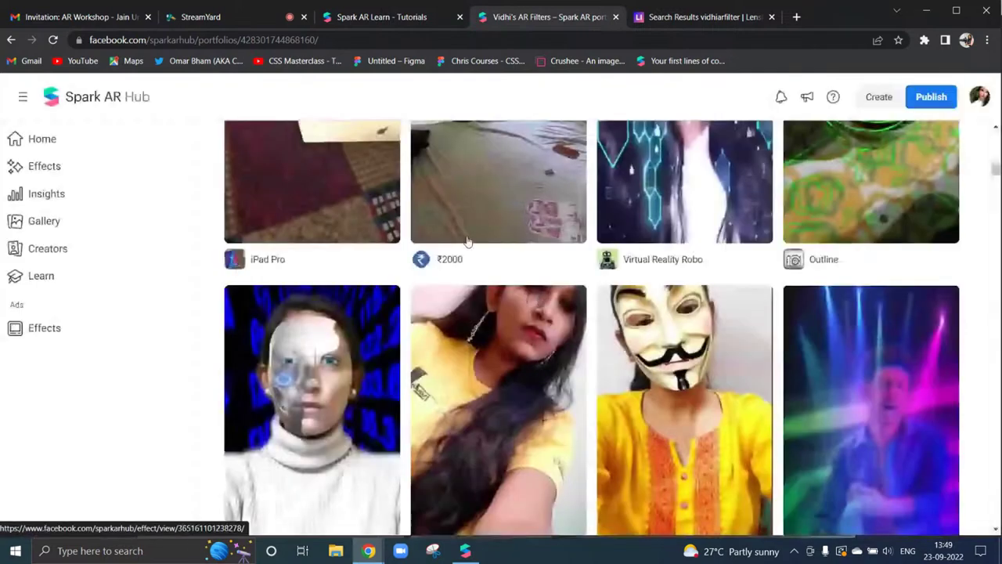
{"action": "scroll", "coordinate": [465, 317], "scroll_direction": "up", "scroll_amount": 3}
{"action": "scroll", "coordinate": [464, 317], "scroll_direction": "up", "scroll_amount": 10}
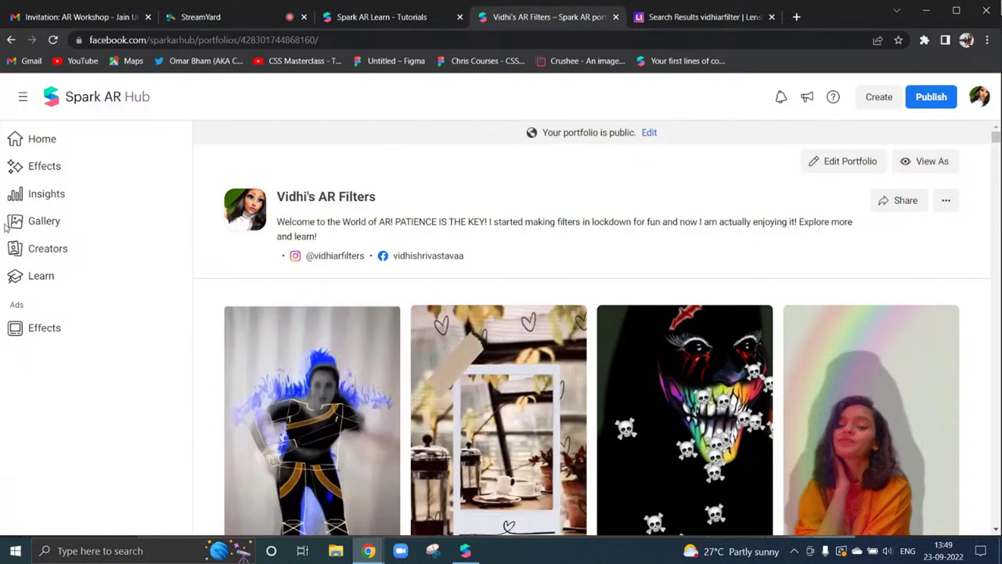
{"action": "key", "text": "ctrl+2"}
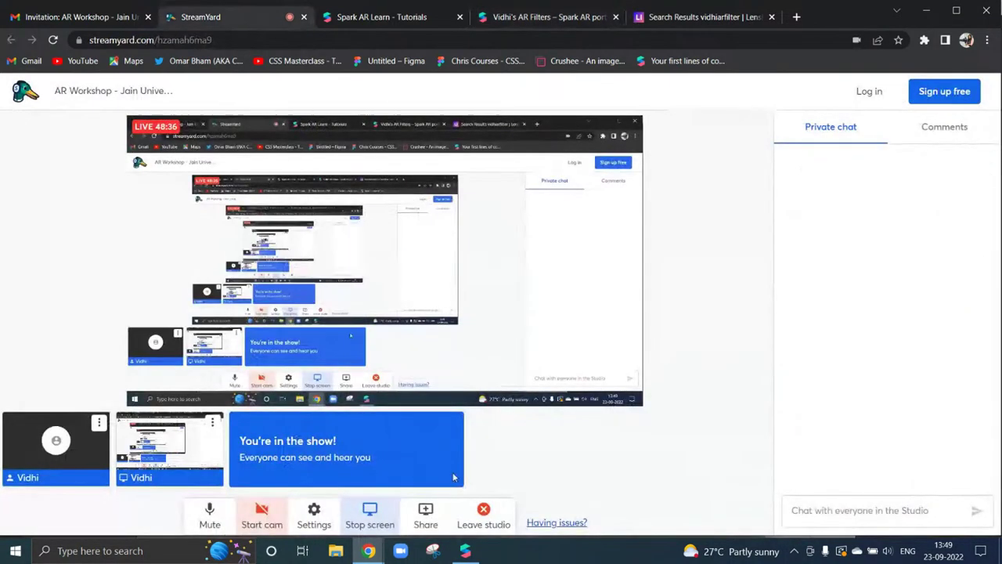
{"action": "key", "text": "alt+Tab"}
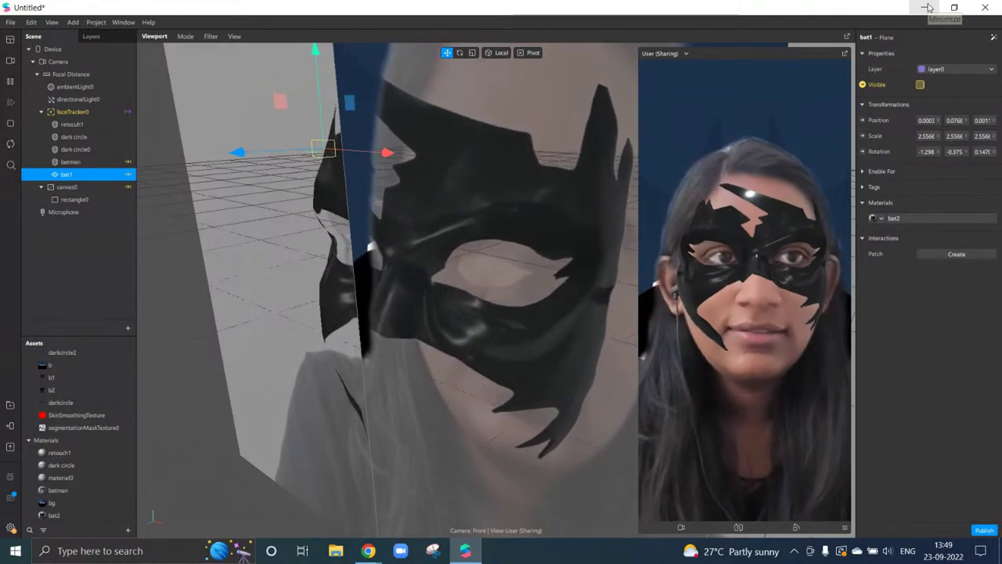
{"action": "left_click", "coordinate": [926, 7]}
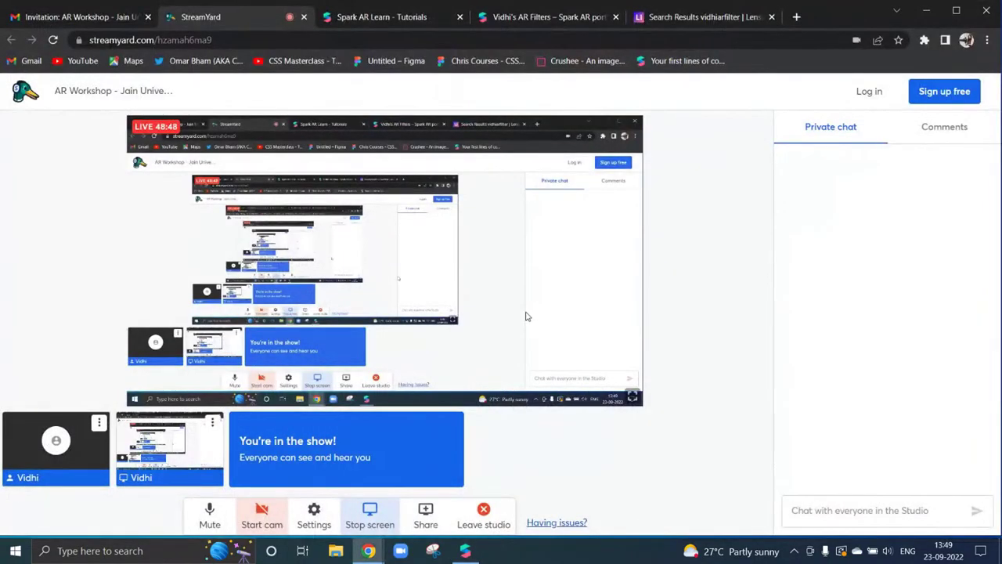
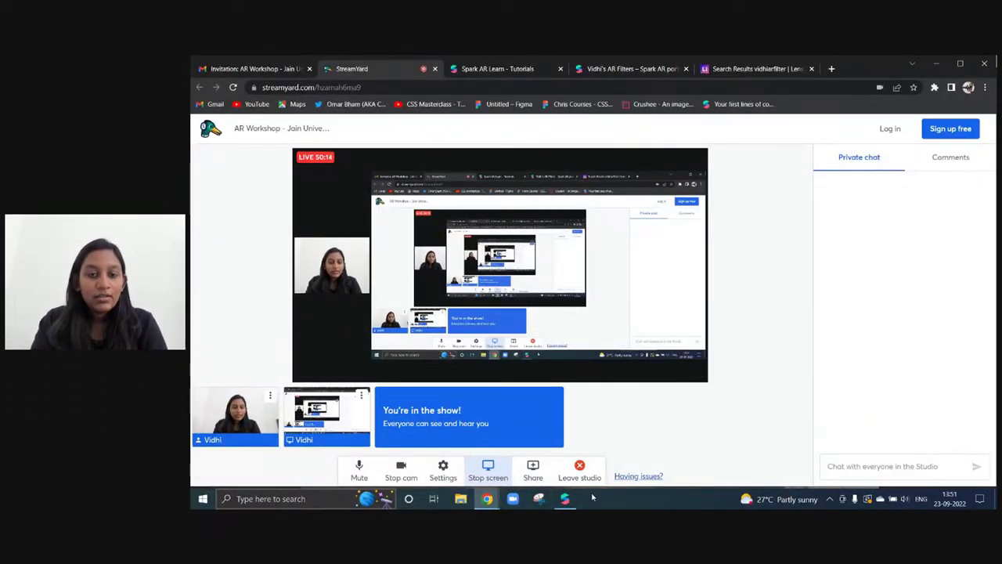
Switch to Spark AR Studio and add a Sharing Effect experience to the project from the device testing options
{"action": "left_click", "coordinate": [564, 498]}
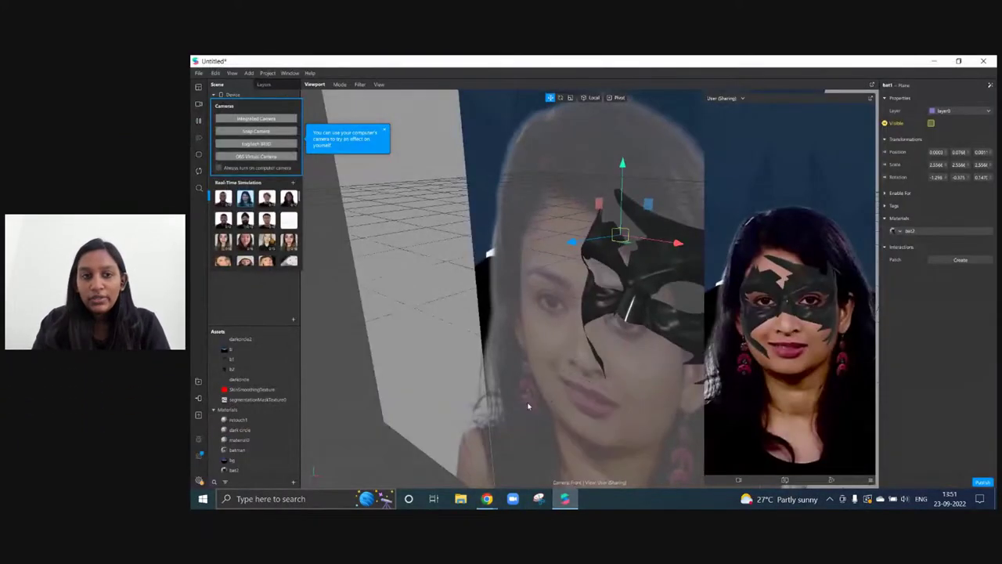
{"action": "left_click", "coordinate": [267, 295]}
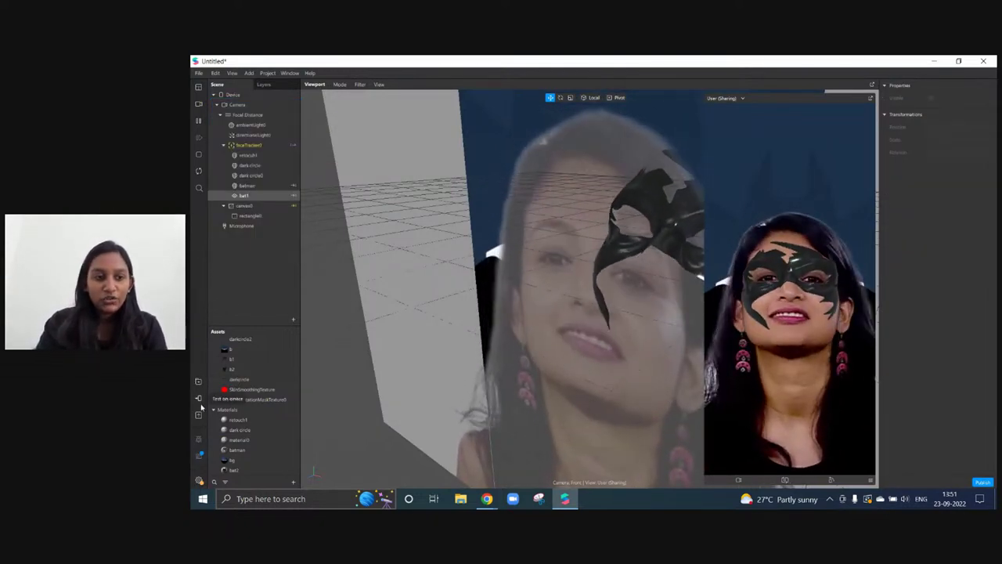
{"action": "left_click", "coordinate": [199, 399]}
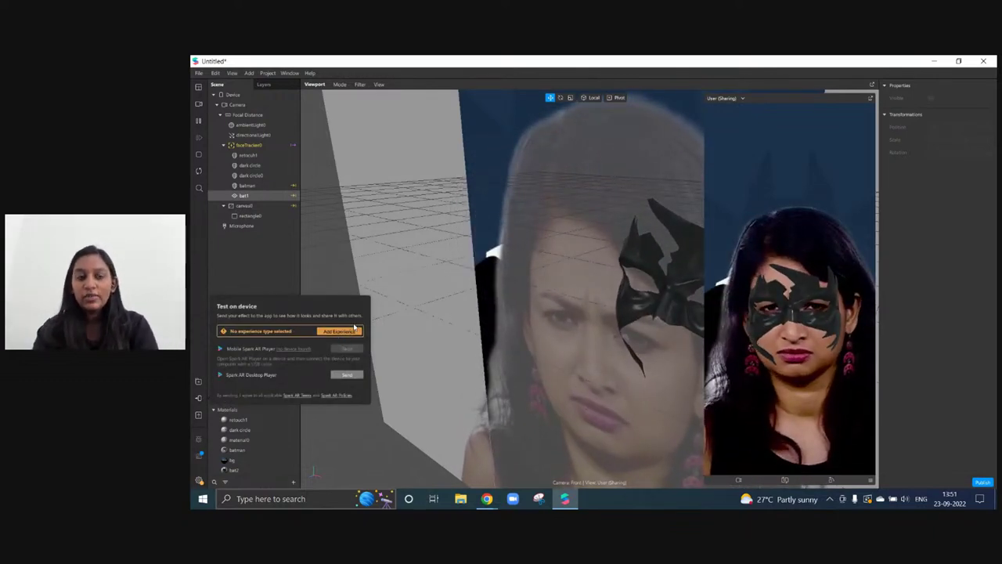
{"action": "left_click", "coordinate": [354, 328]}
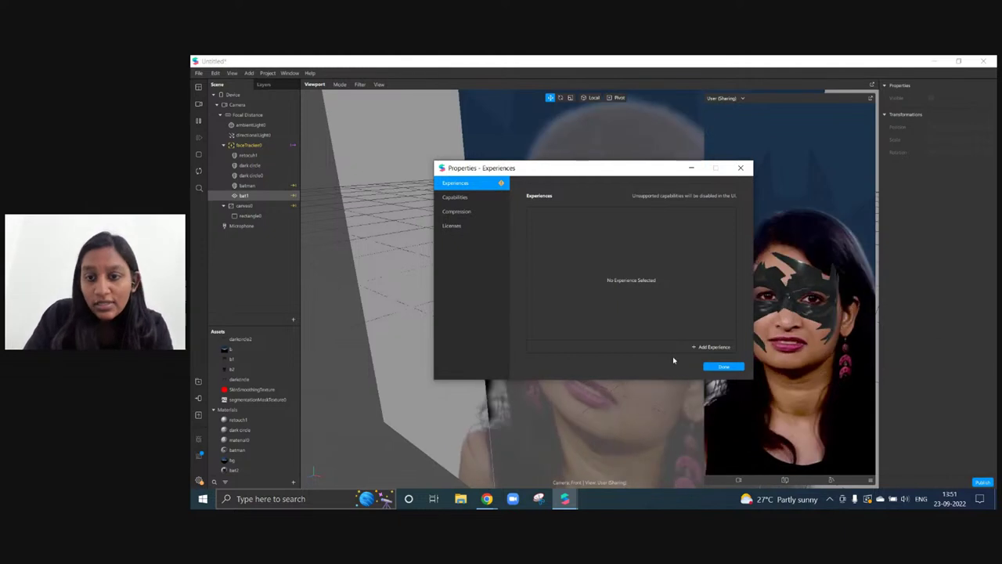
{"action": "left_click", "coordinate": [710, 346]}
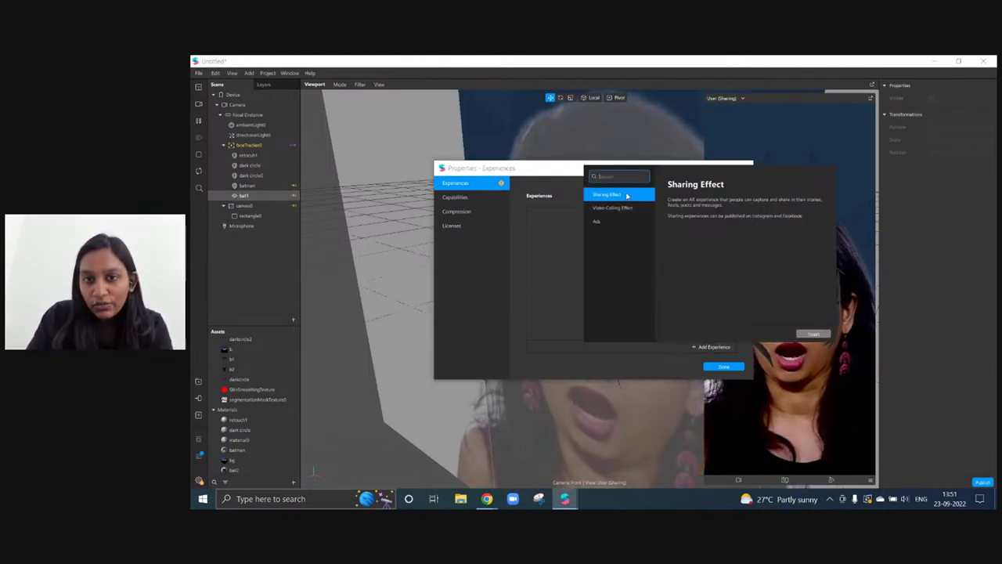
{"action": "left_click", "coordinate": [769, 345]}
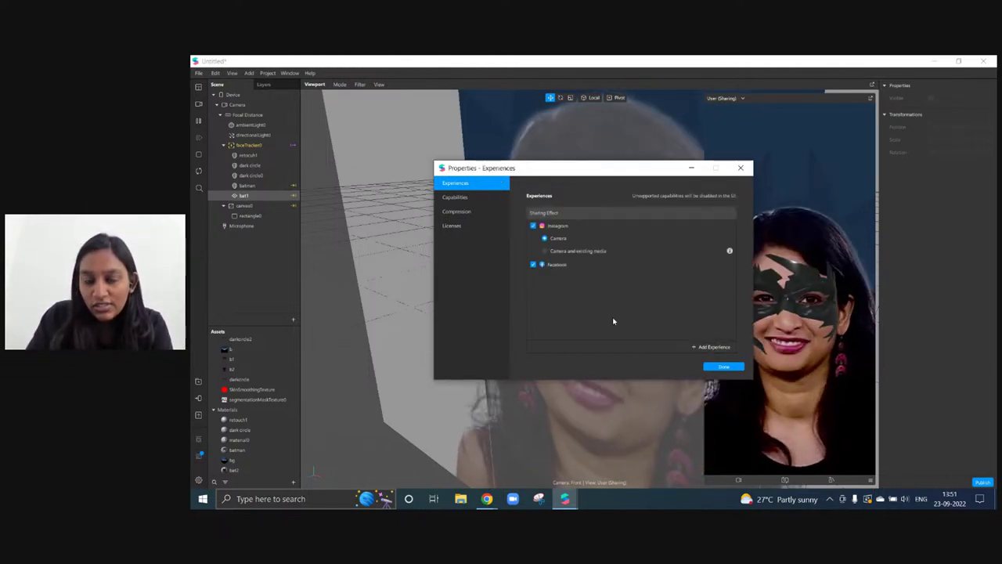
Keep both Instagram and Facebook enabled for the Sharing Effect, and send the effect to Instagram for device testing
{"action": "left_click", "coordinate": [534, 265]}
{"action": "left_click", "coordinate": [534, 266]}
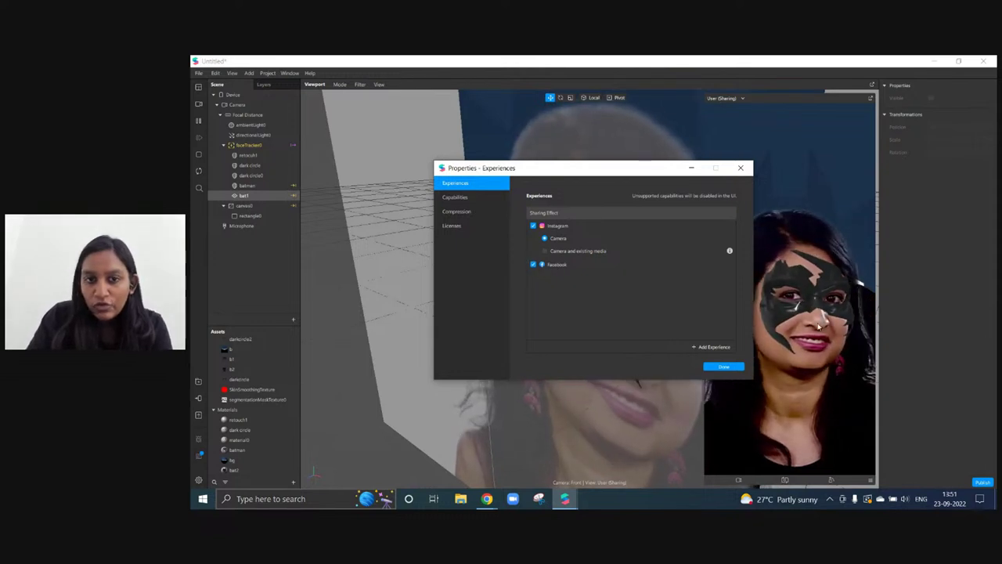
{"action": "left_click", "coordinate": [741, 368]}
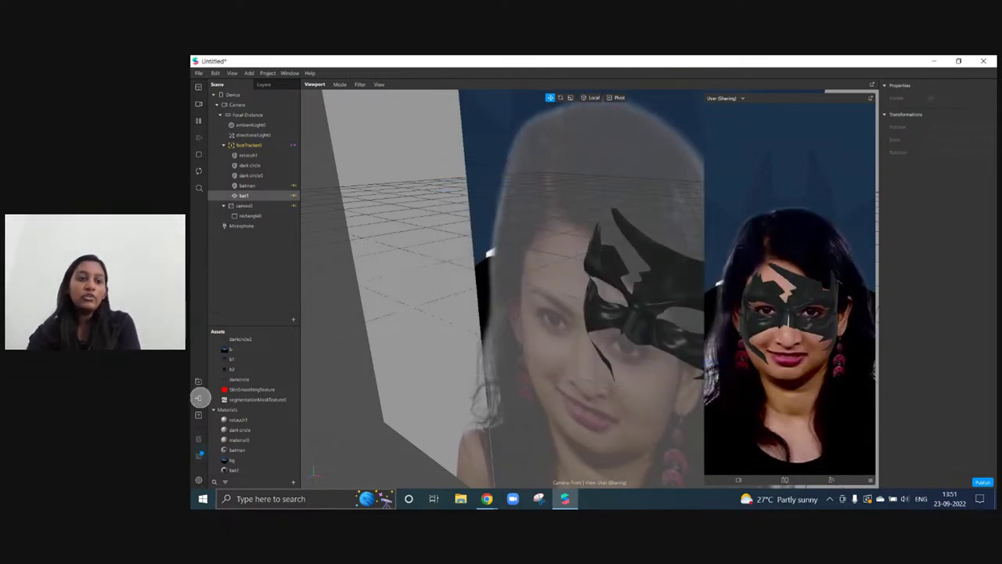
{"action": "left_click", "coordinate": [198, 397]}
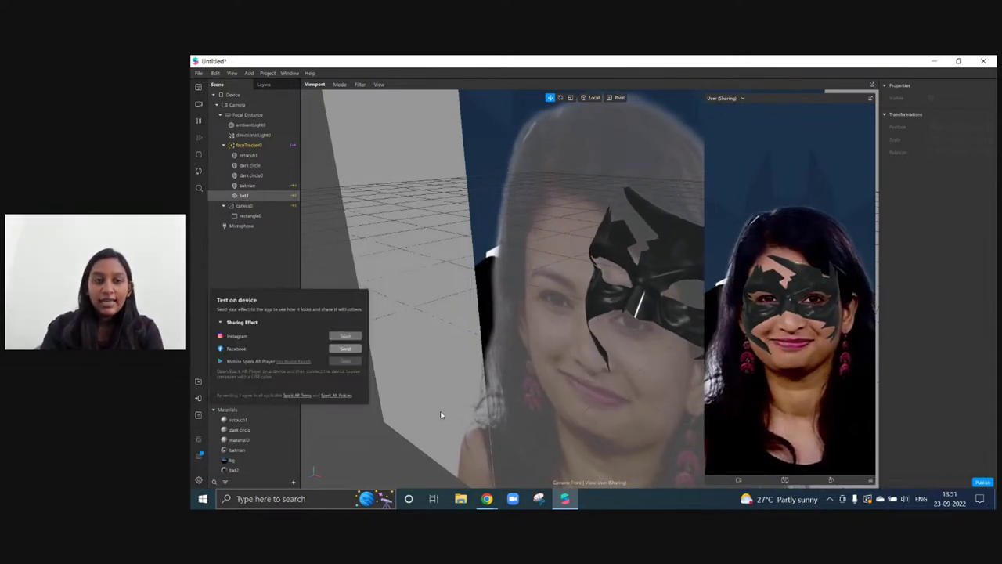
Switch to the StreamYard studio in Chrome and set its camera to Logitech BRIO
{"action": "mouse_move", "coordinate": [487, 499]}
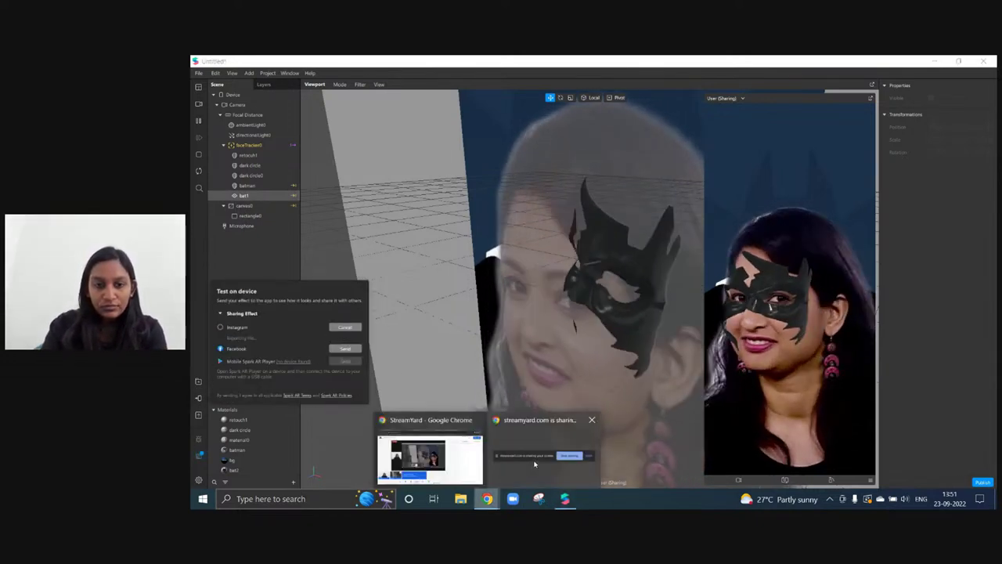
{"action": "left_click", "coordinate": [453, 463]}
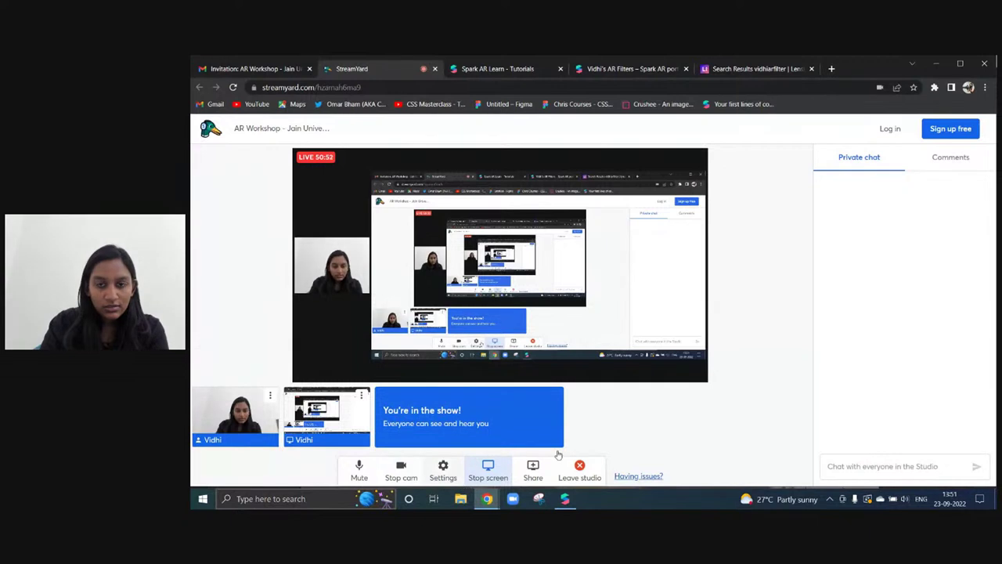
{"action": "left_click", "coordinate": [442, 470]}
{"action": "left_click", "coordinate": [583, 371]}
{"action": "left_click", "coordinate": [564, 409]}
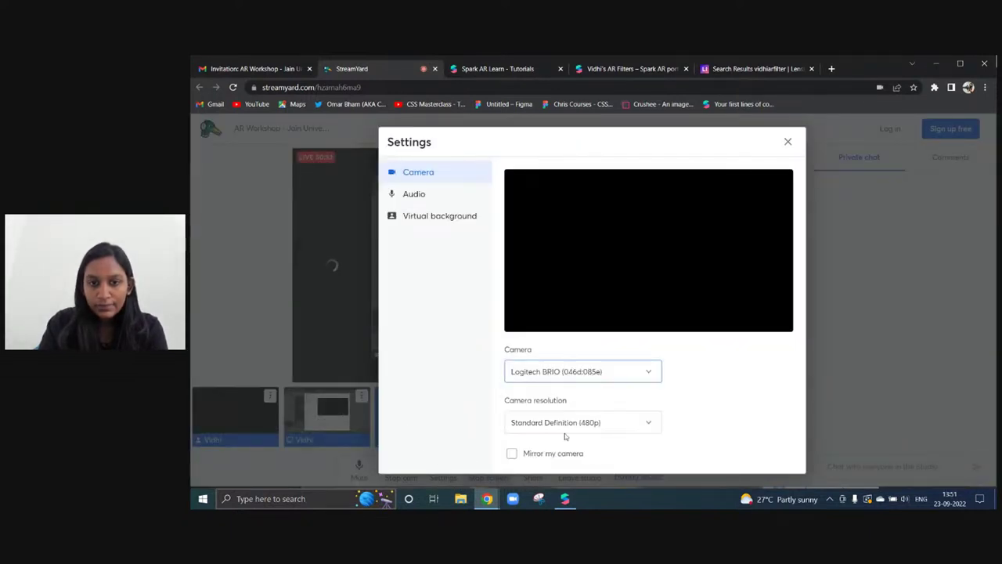
{"action": "left_click", "coordinate": [788, 141]}
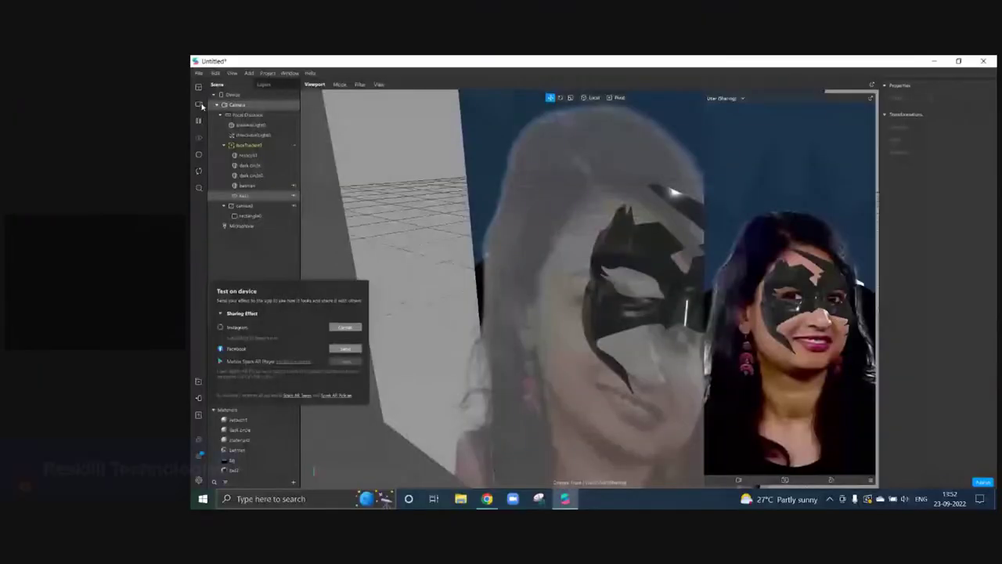
Preview the effect on the live Logitech BRIO camera and reopen the device testing options
{"action": "left_click", "coordinate": [199, 104]}
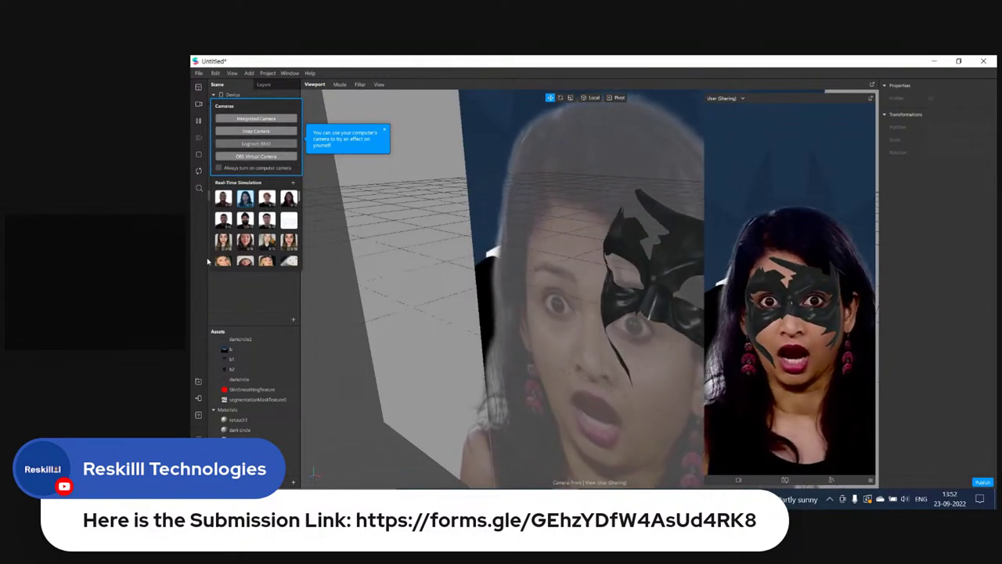
{"action": "left_click", "coordinate": [199, 399]}
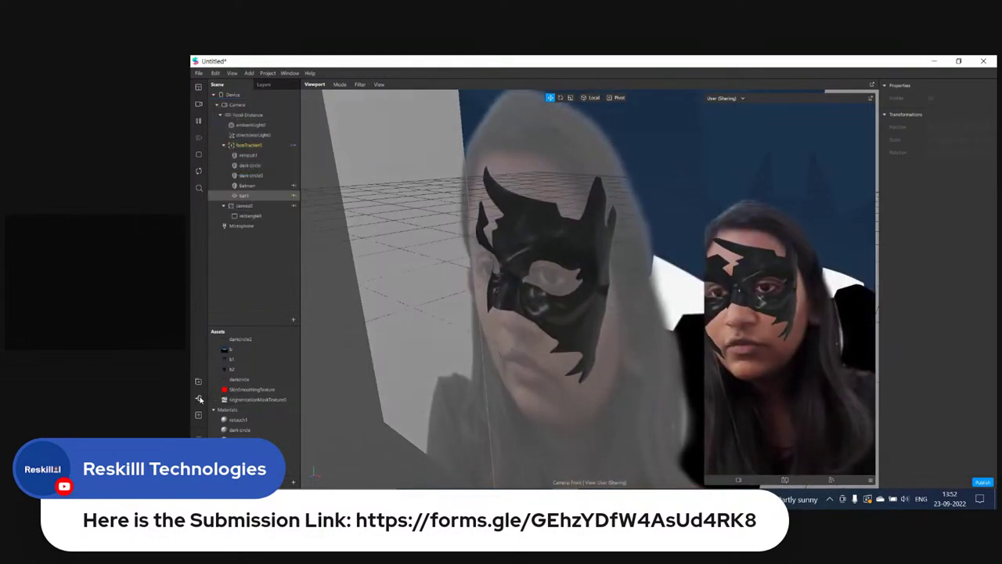
{"action": "left_click", "coordinate": [199, 399]}
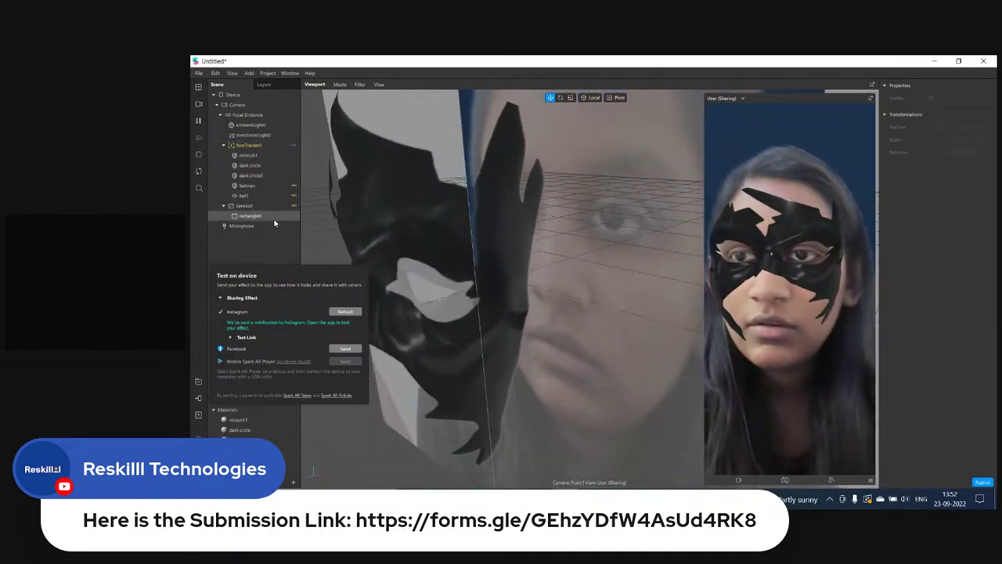
Publish the project as a new effect by uploading it to Spark AR Hub
{"action": "left_click_drag", "start_coordinate": [605, 259], "coordinate": [785, 389]}
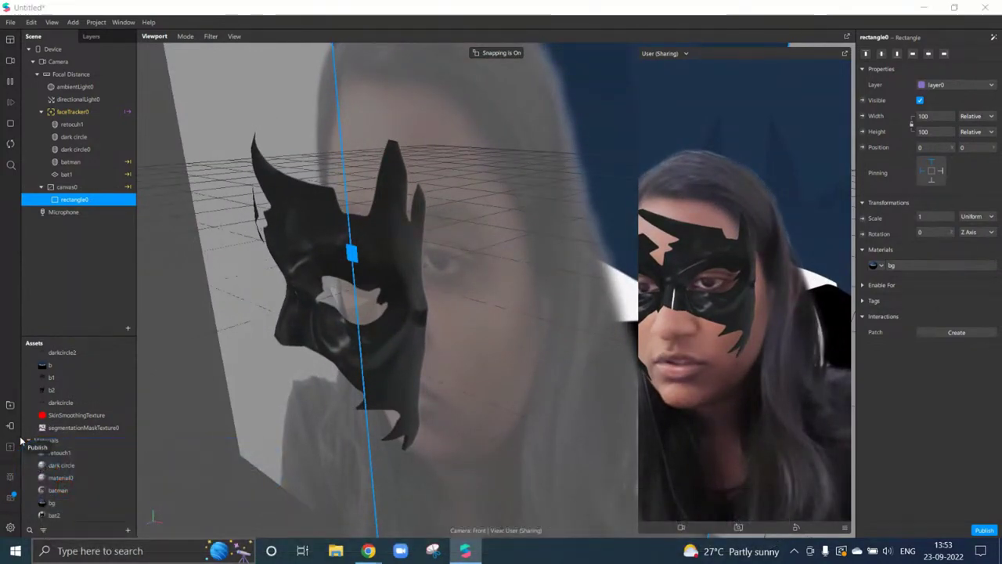
{"action": "left_click", "coordinate": [22, 440]}
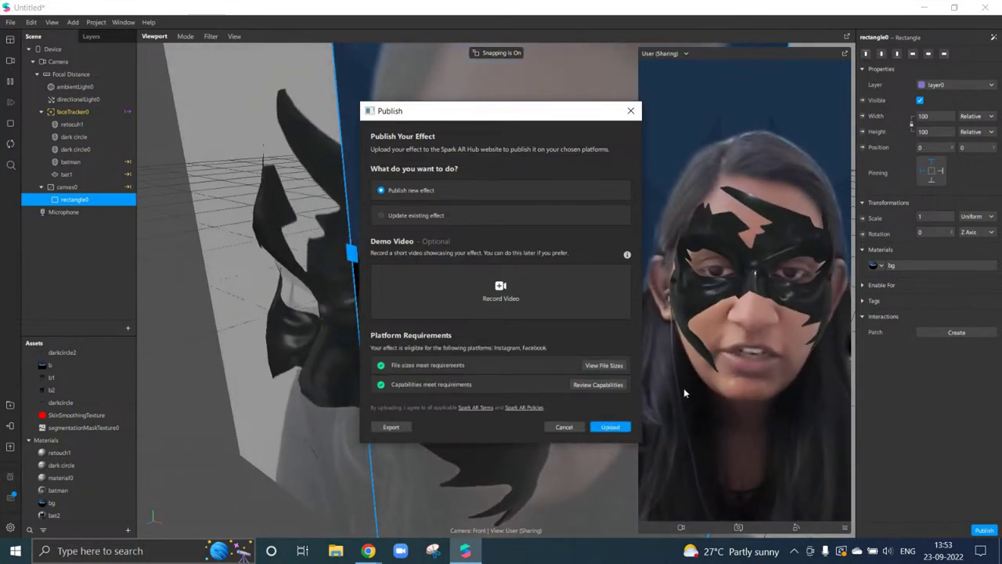
{"action": "left_click", "coordinate": [607, 426]}
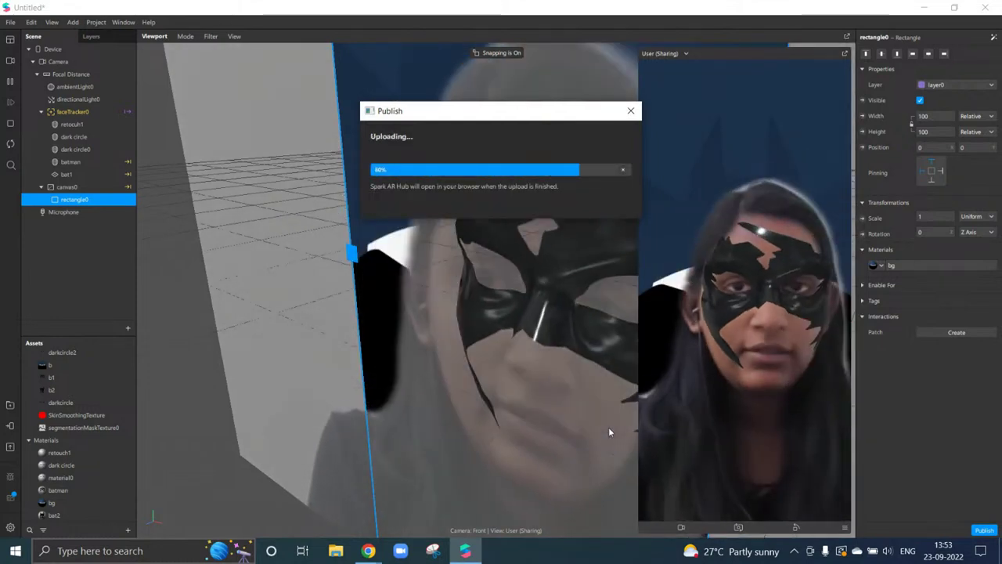
Switch to Chrome, open the Spark AR Hub dashboard through the Spark AR website's Manage Effects page, and hide the screen-sharing notice
{"action": "mouse_move", "coordinate": [367, 551]}
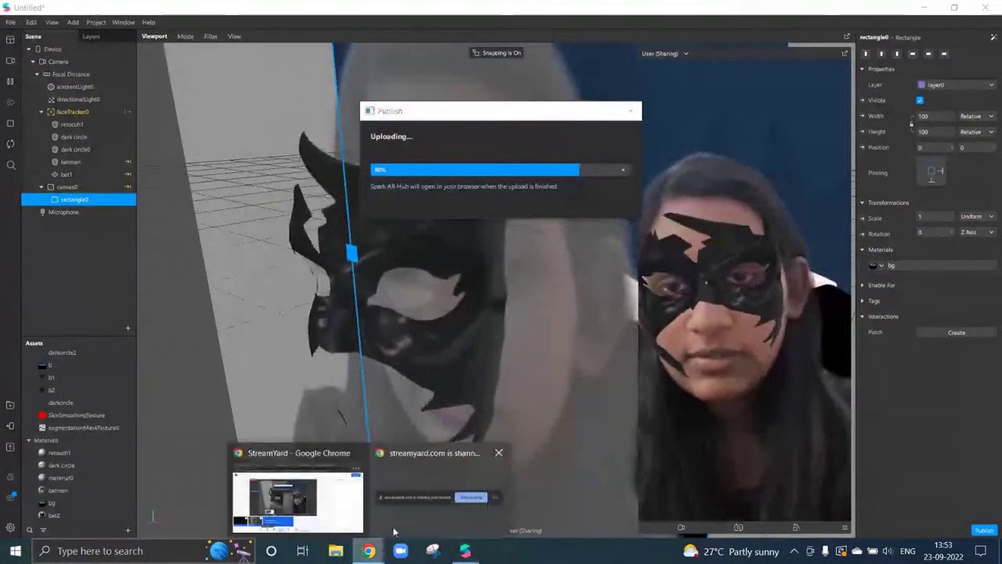
{"action": "left_click", "coordinate": [297, 494]}
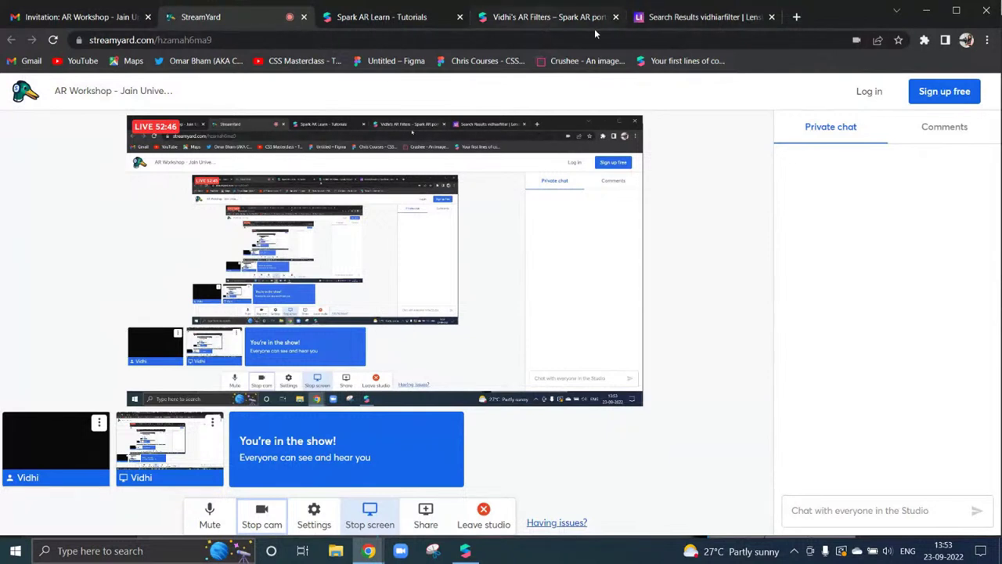
{"action": "left_click", "coordinate": [384, 16]}
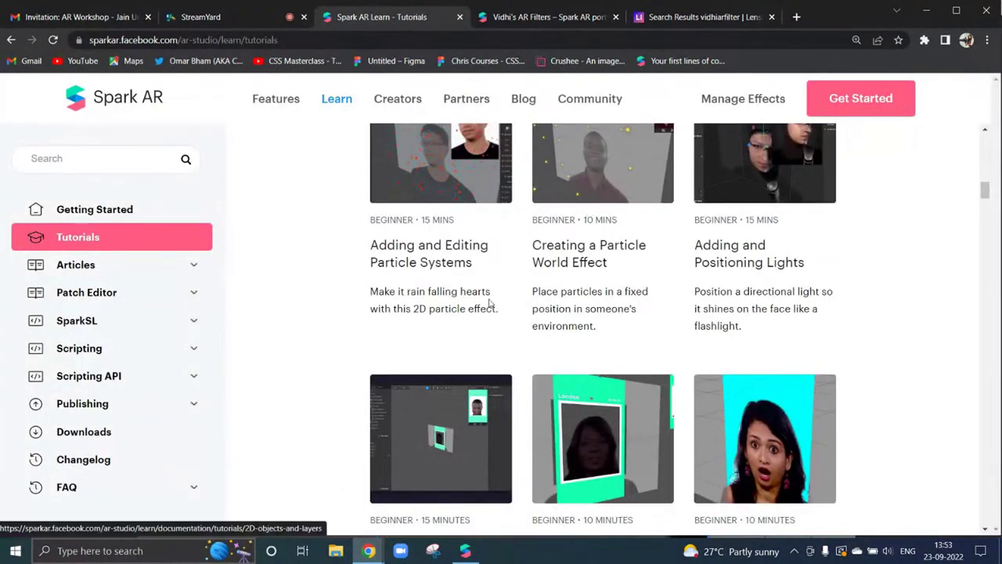
{"action": "left_click", "coordinate": [736, 99]}
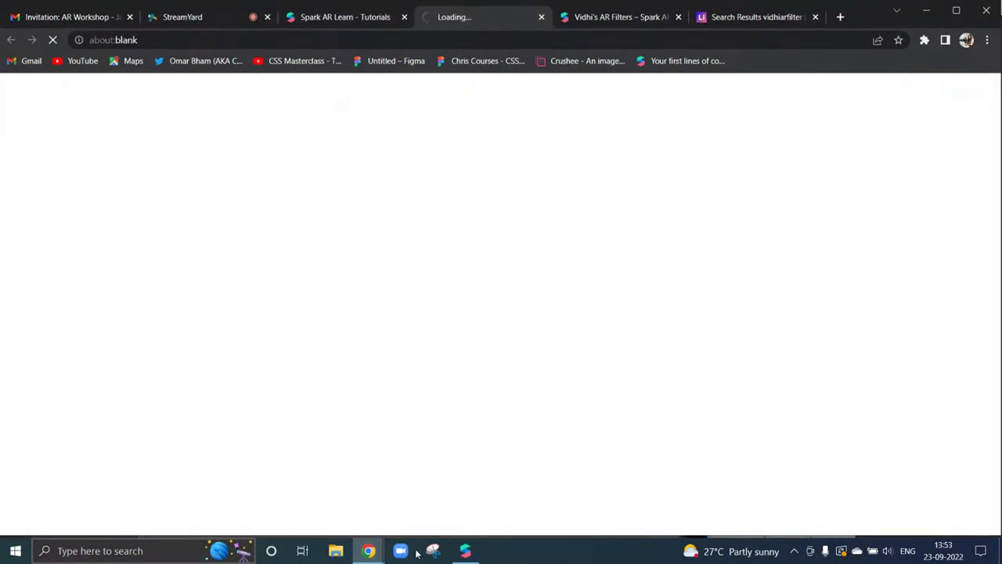
{"action": "left_click", "coordinate": [450, 553]}
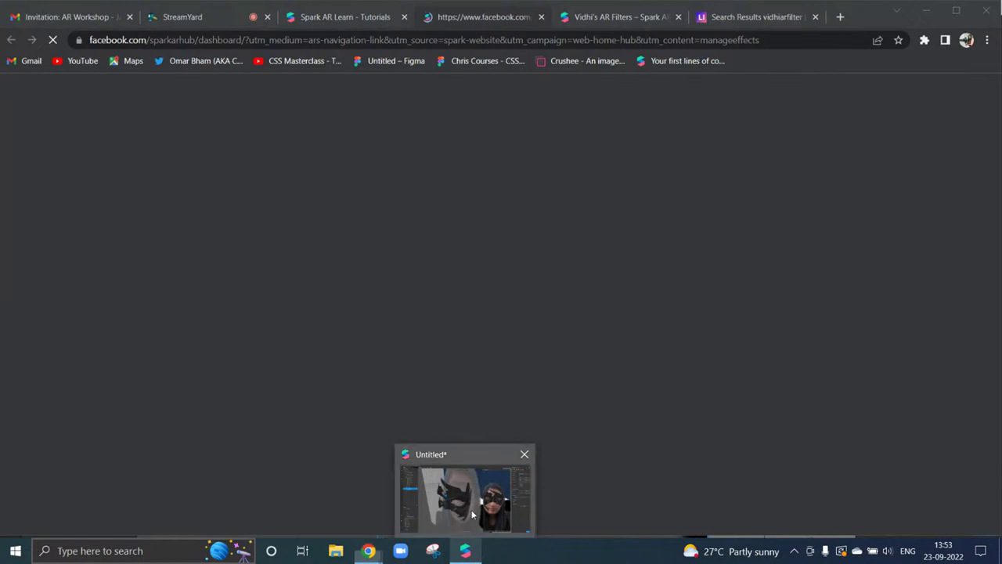
{"action": "left_click", "coordinate": [482, 473]}
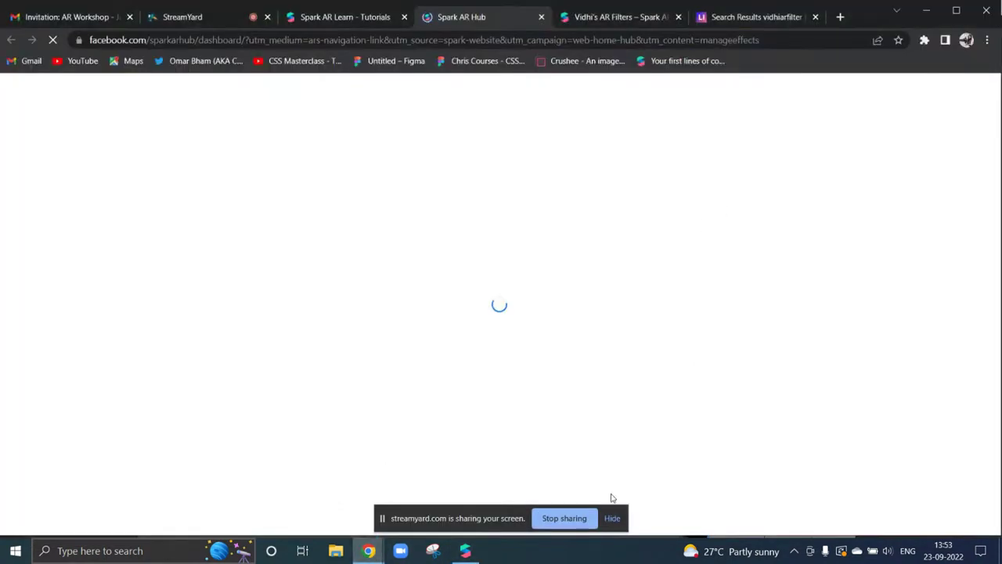
{"action": "left_click", "coordinate": [617, 518]}
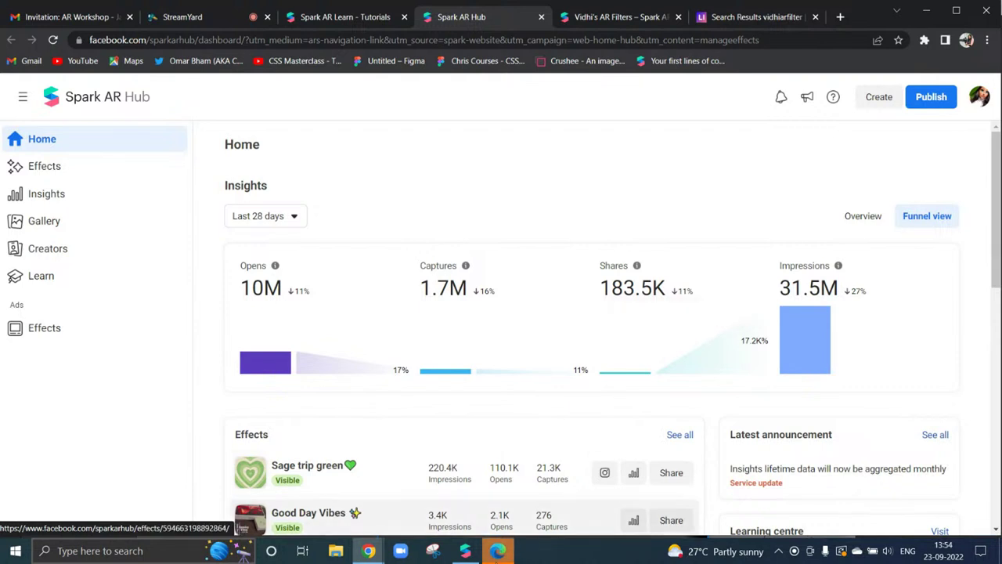
Check the uploaded effect's publish page in Edge, and return to the Spark AR Hub home page in Chrome
{"action": "left_click", "coordinate": [493, 553]}
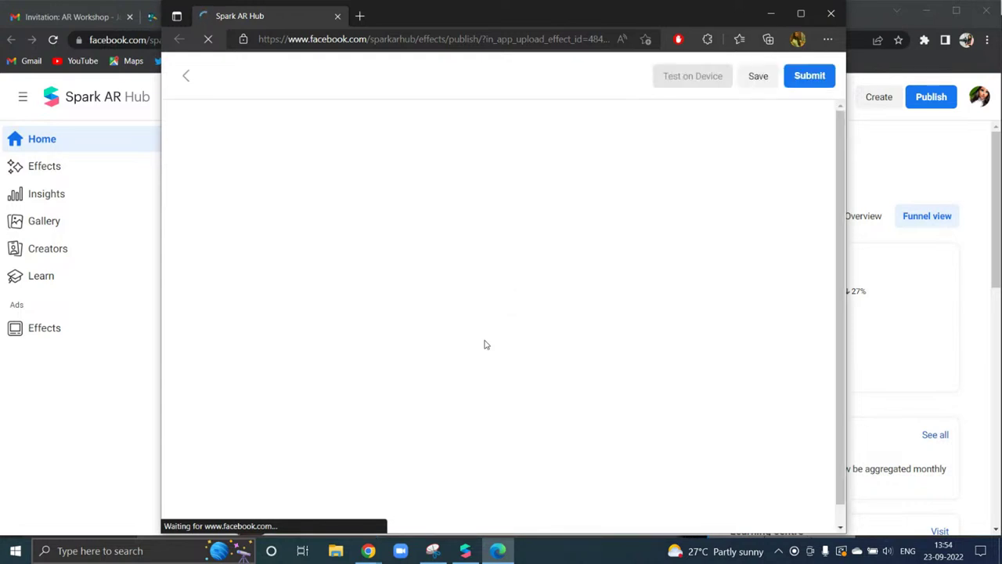
{"action": "left_click", "coordinate": [926, 157]}
{"action": "scroll", "coordinate": [407, 357], "scroll_direction": "down", "scroll_amount": 3}
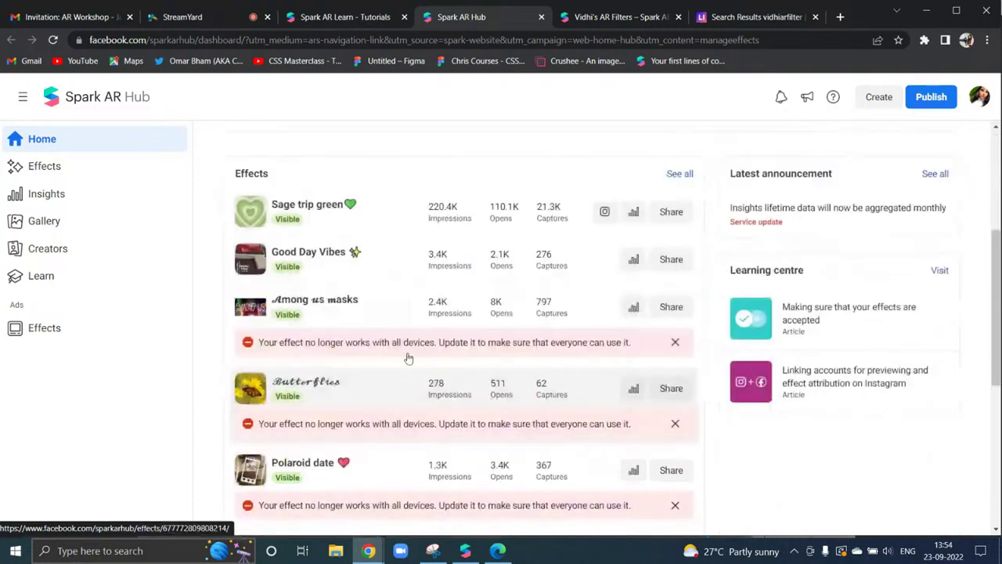
{"action": "scroll", "coordinate": [407, 358], "scroll_direction": "down", "scroll_amount": 5}
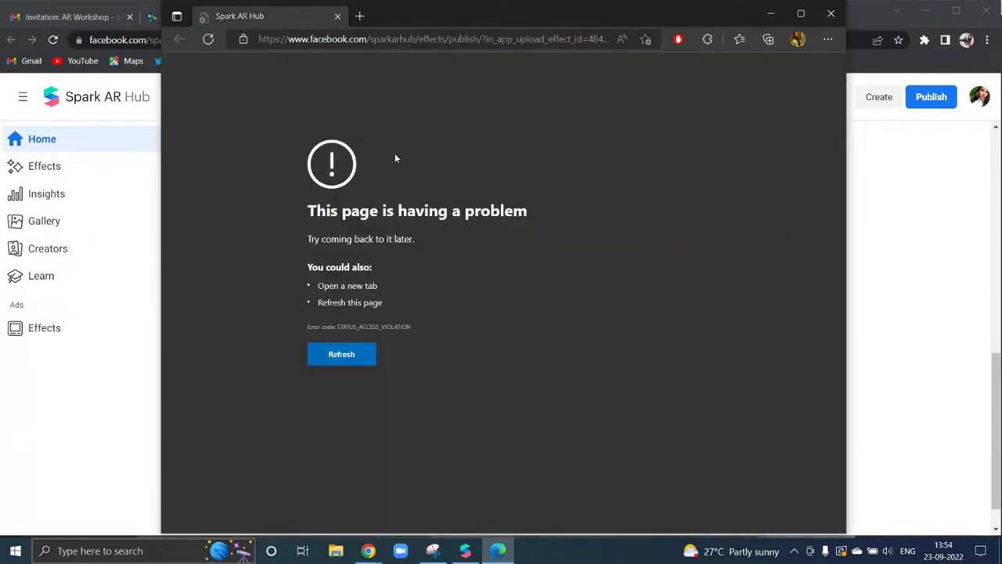
{"action": "left_click", "coordinate": [770, 14]}
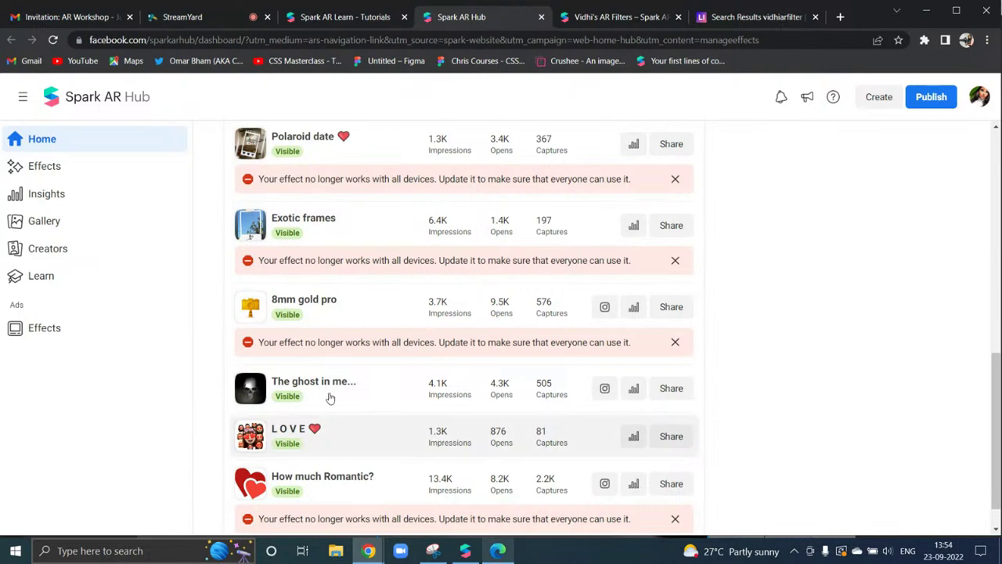
Examine the published effects on the Spark AR Hub home page and open one effect's overview
{"action": "scroll", "coordinate": [396, 396], "scroll_direction": "down", "scroll_amount": 1}
{"action": "scroll", "coordinate": [363, 330], "scroll_direction": "up", "scroll_amount": 5}
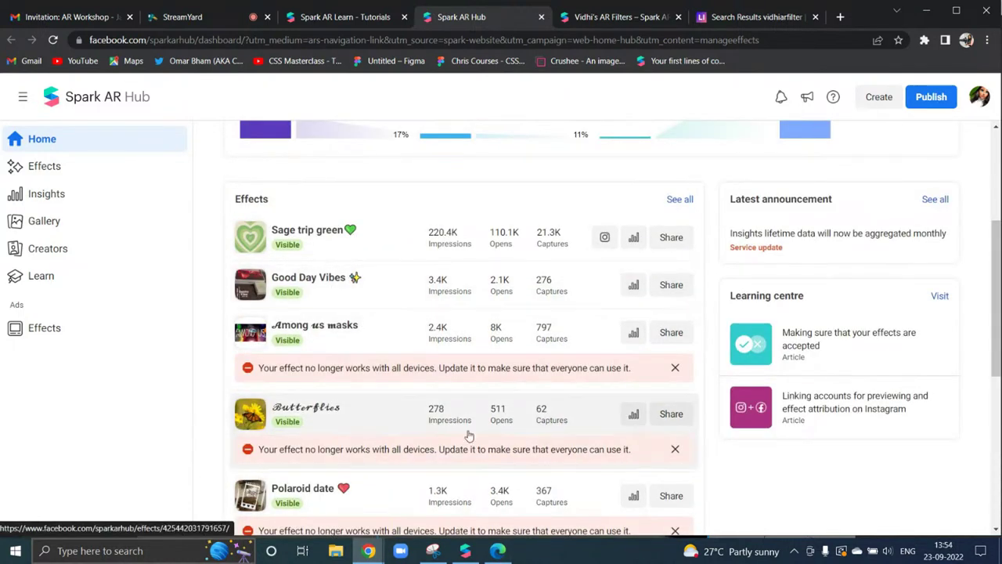
{"action": "scroll", "coordinate": [274, 415], "scroll_direction": "down", "scroll_amount": 4}
{"action": "scroll", "coordinate": [335, 501], "scroll_direction": "down", "scroll_amount": 1}
{"action": "scroll", "coordinate": [391, 480], "scroll_direction": "up", "scroll_amount": 5}
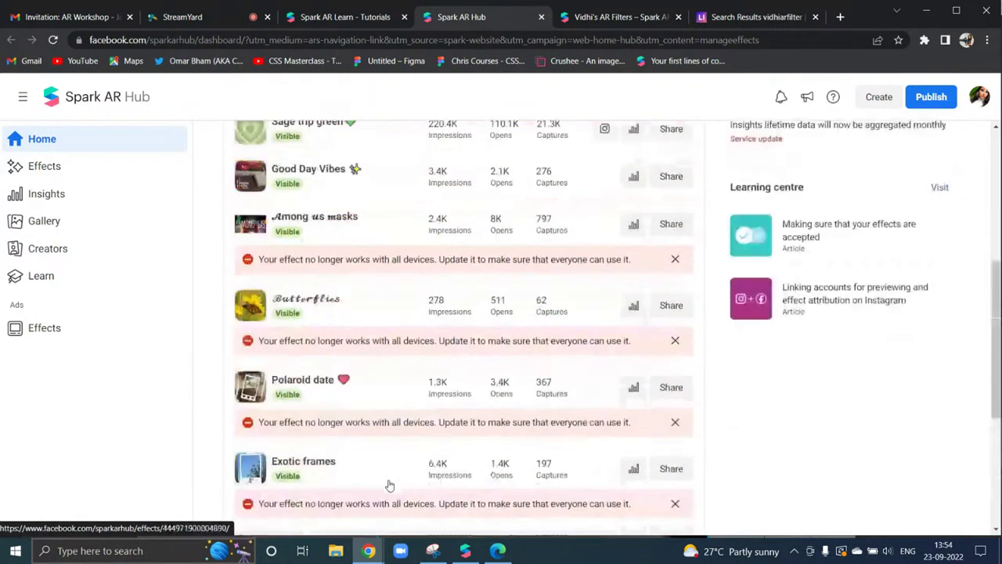
{"action": "left_click", "coordinate": [369, 310]}
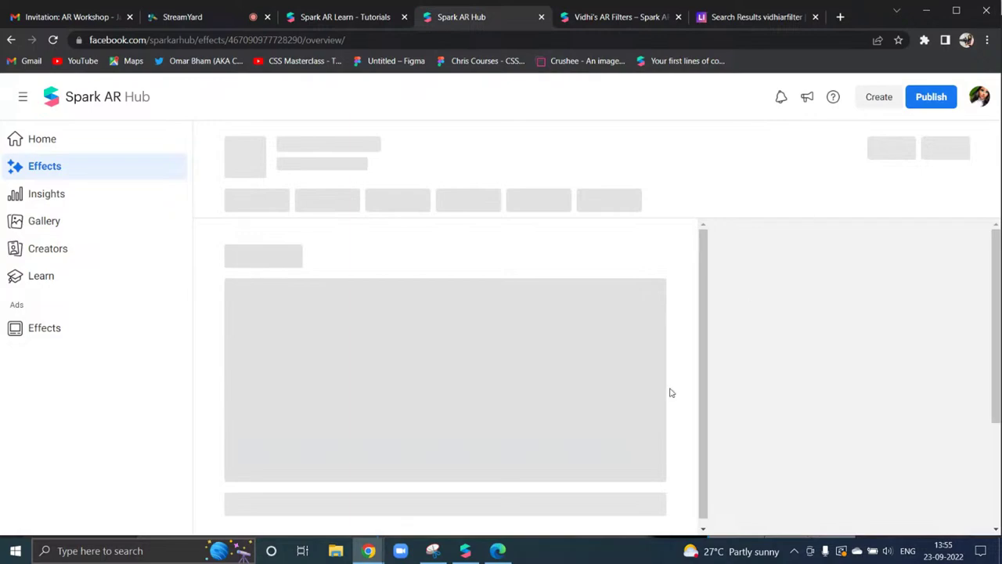
Check the upload in Spark AR Studio, load the effect's publish page in a fresh Edge tab, and close the crashed tab
{"action": "left_click", "coordinate": [468, 548]}
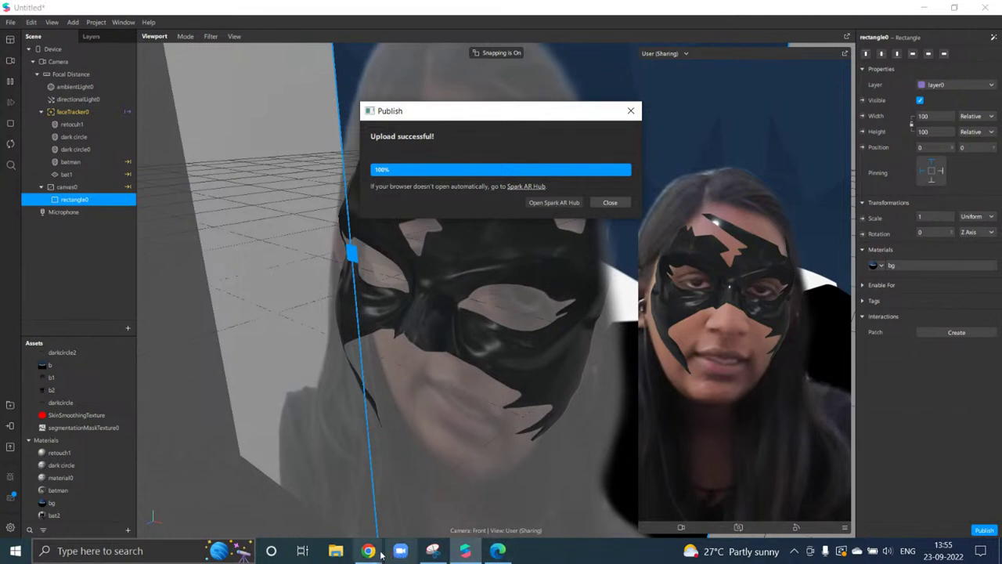
{"action": "mouse_move", "coordinate": [374, 551]}
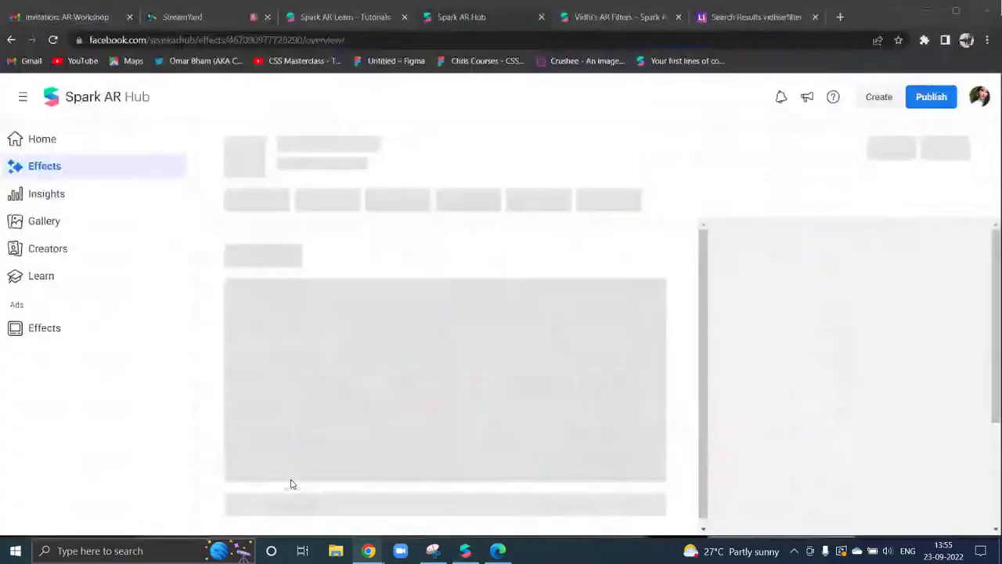
{"action": "left_click", "coordinate": [291, 485]}
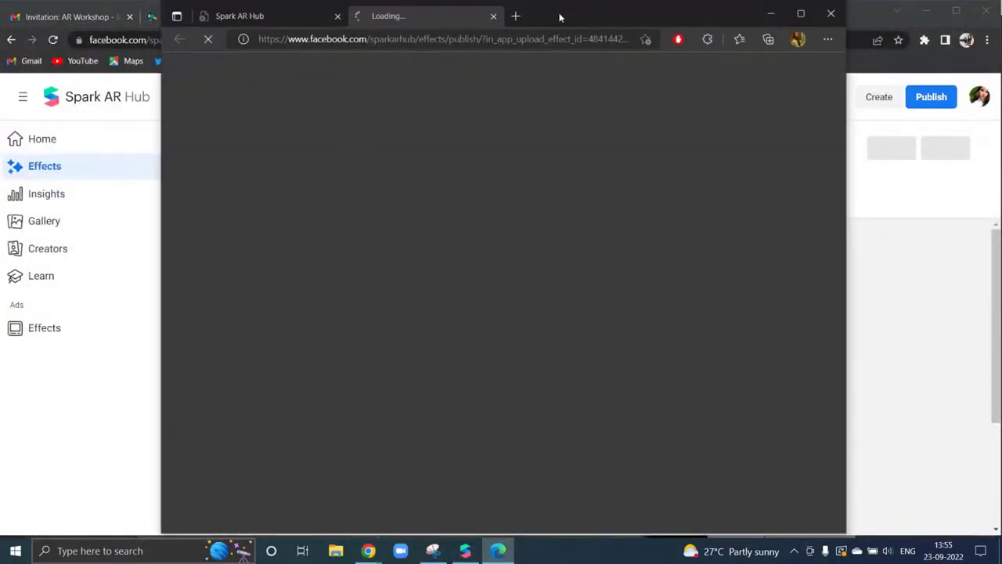
{"action": "left_click", "coordinate": [338, 15]}
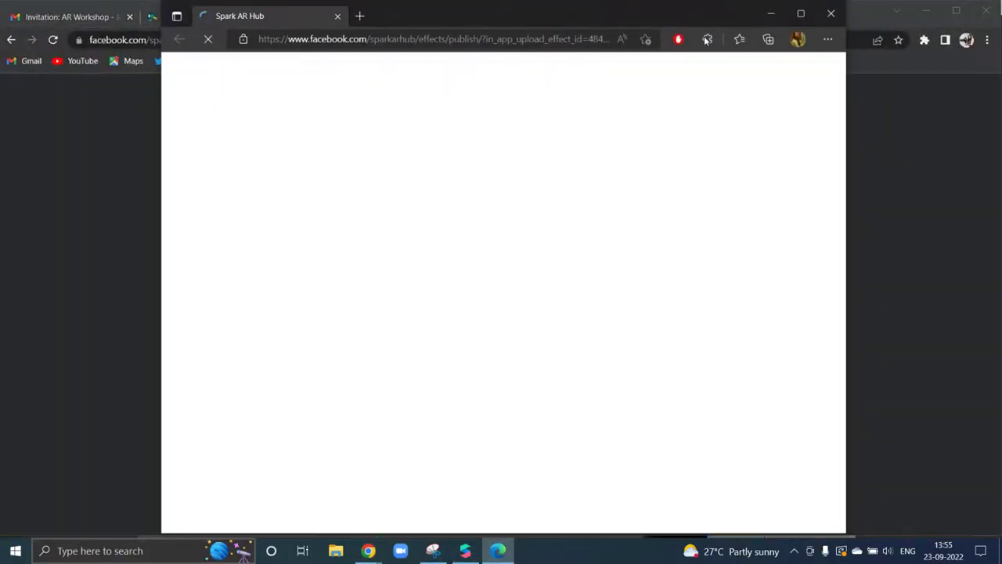
{"action": "left_click", "coordinate": [770, 14]}
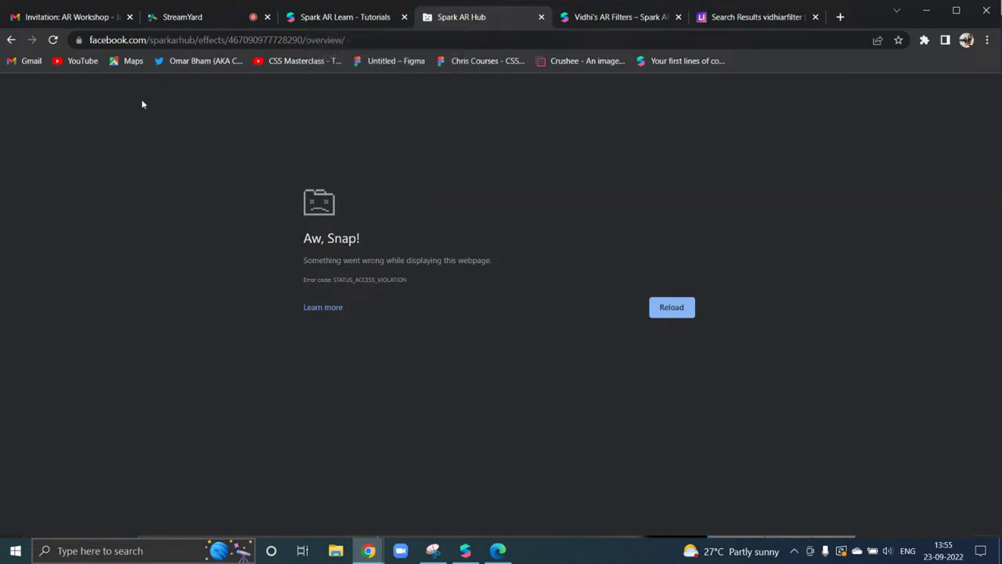
Reload the effect's overview page in Chrome and check on the publish page in Edge while it loads
{"action": "left_click", "coordinate": [53, 40]}
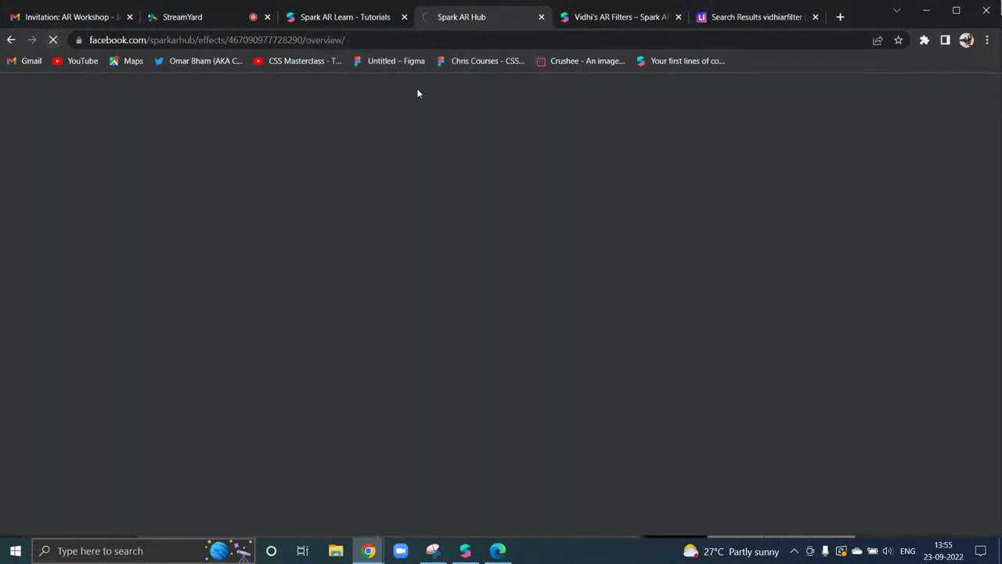
{"action": "left_click", "coordinate": [498, 550]}
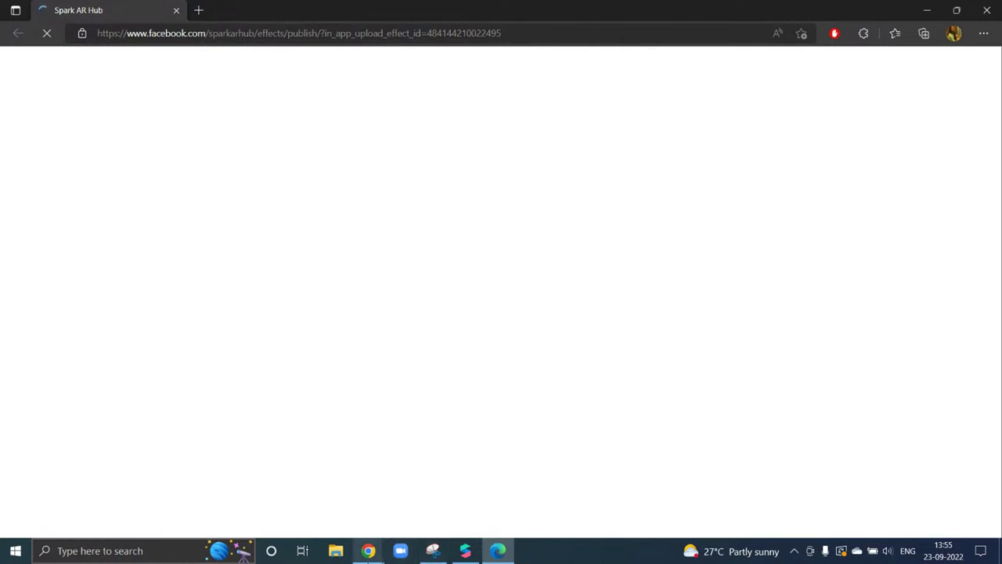
{"action": "mouse_move", "coordinate": [367, 548]}
{"action": "left_click", "coordinate": [309, 515]}
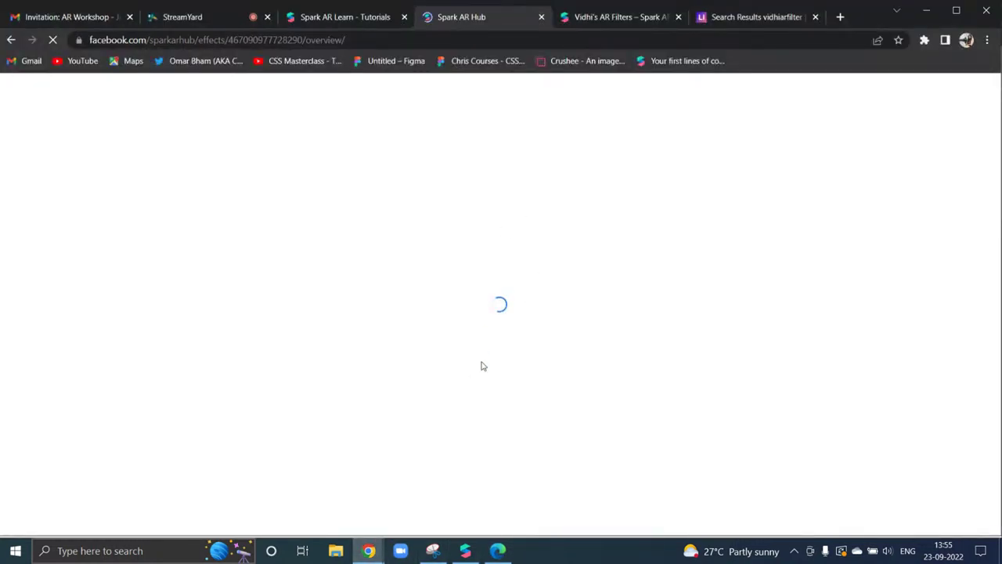
Switch to Edge and name the effect Batman in the Spark AR Hub publish form
{"action": "left_click", "coordinate": [494, 555]}
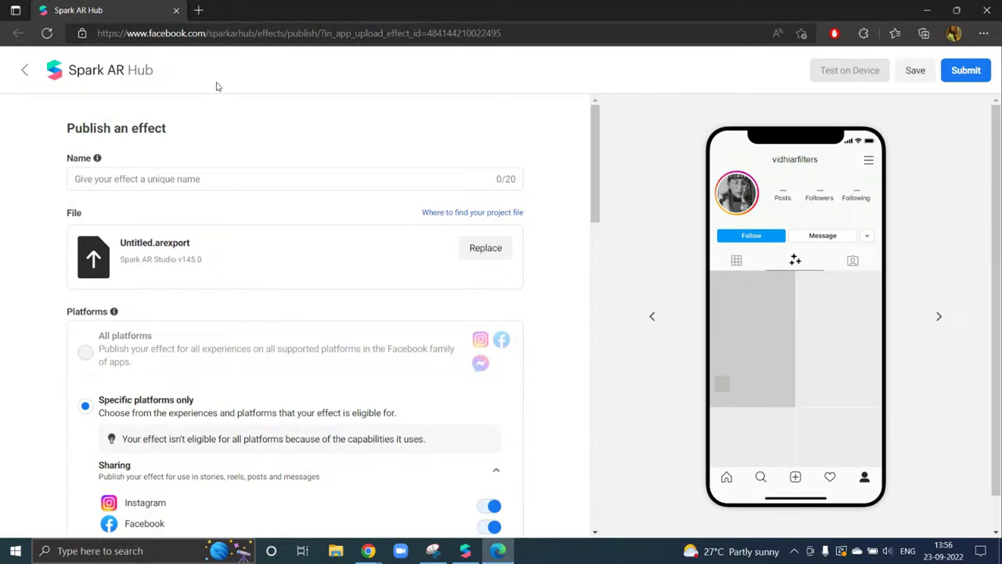
{"action": "left_click", "coordinate": [219, 180]}
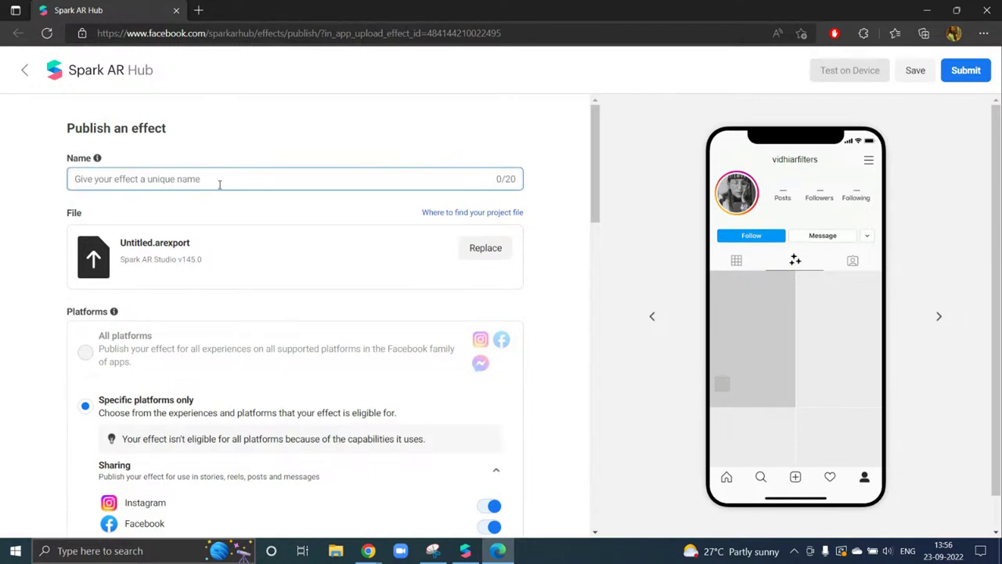
{"action": "type", "text": "Batnab"}
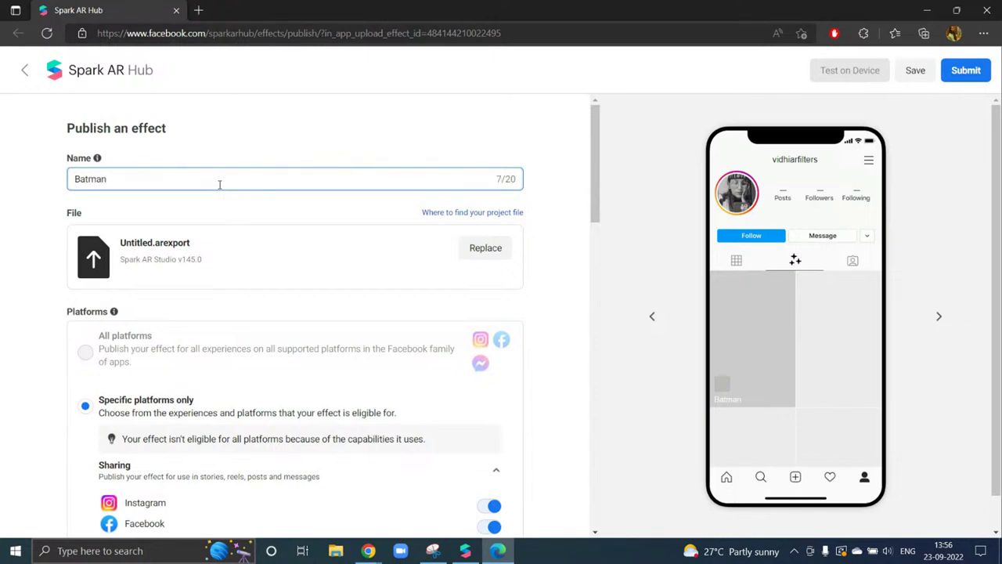
Look through the form's platform, audience, category and demo video settings, view the icon's image upload option, and keep the video thumbnail
{"action": "scroll", "coordinate": [290, 438], "scroll_direction": "down", "scroll_amount": 3}
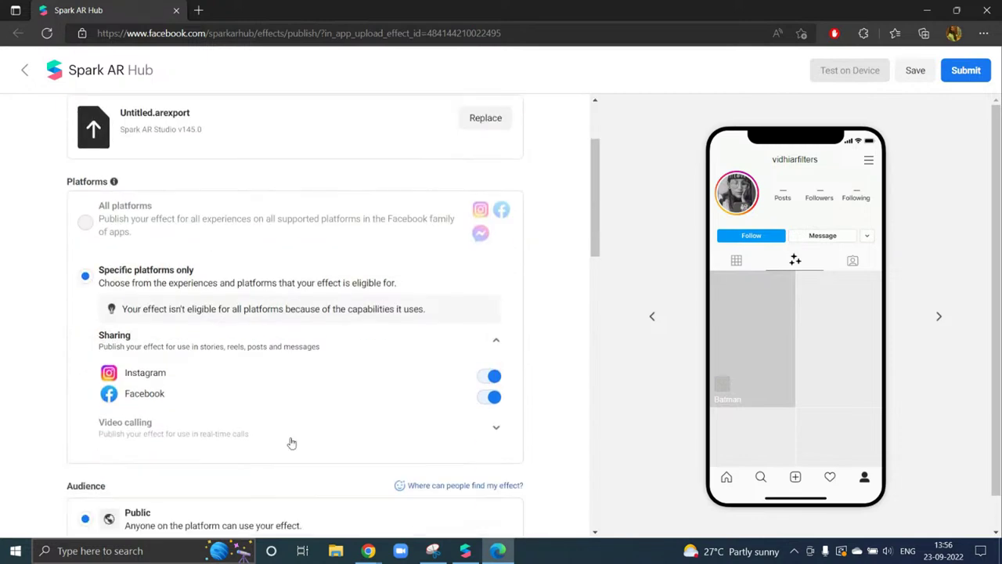
{"action": "scroll", "coordinate": [269, 342], "scroll_direction": "down", "scroll_amount": 6}
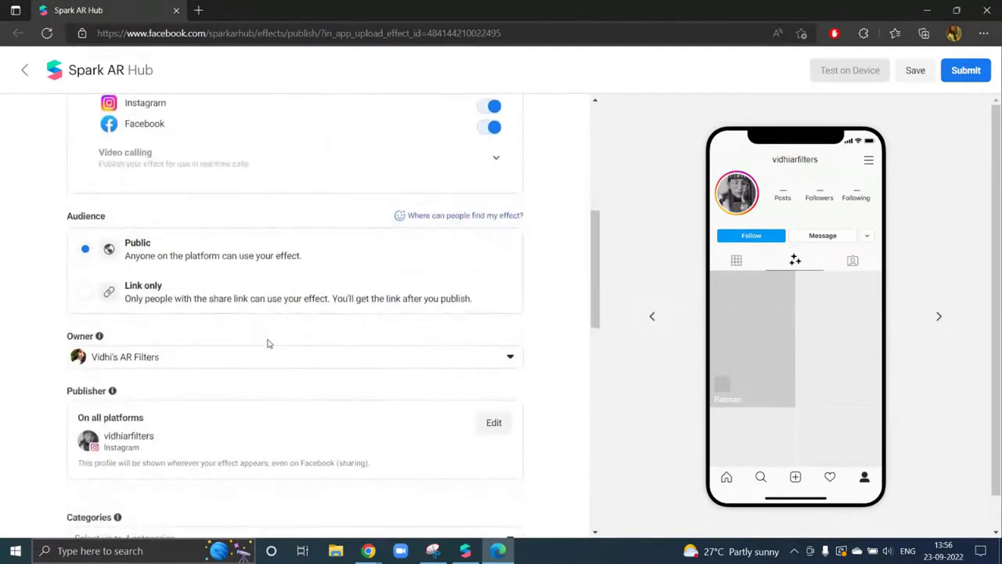
{"action": "scroll", "coordinate": [283, 454], "scroll_direction": "down", "scroll_amount": 3}
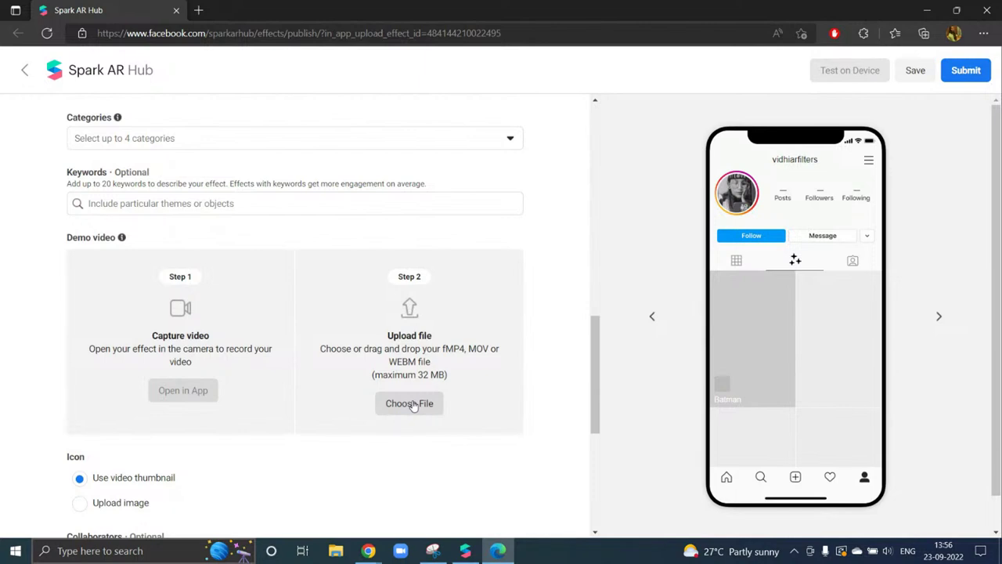
{"action": "scroll", "coordinate": [413, 404], "scroll_direction": "down", "scroll_amount": 1}
{"action": "scroll", "coordinate": [380, 250], "scroll_direction": "down", "scroll_amount": 2}
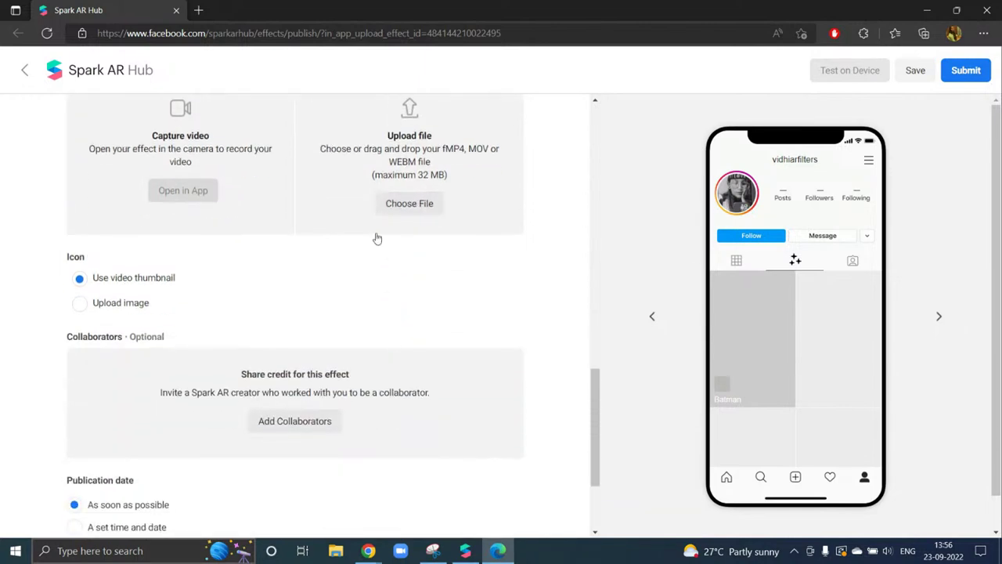
{"action": "left_click", "coordinate": [80, 304]}
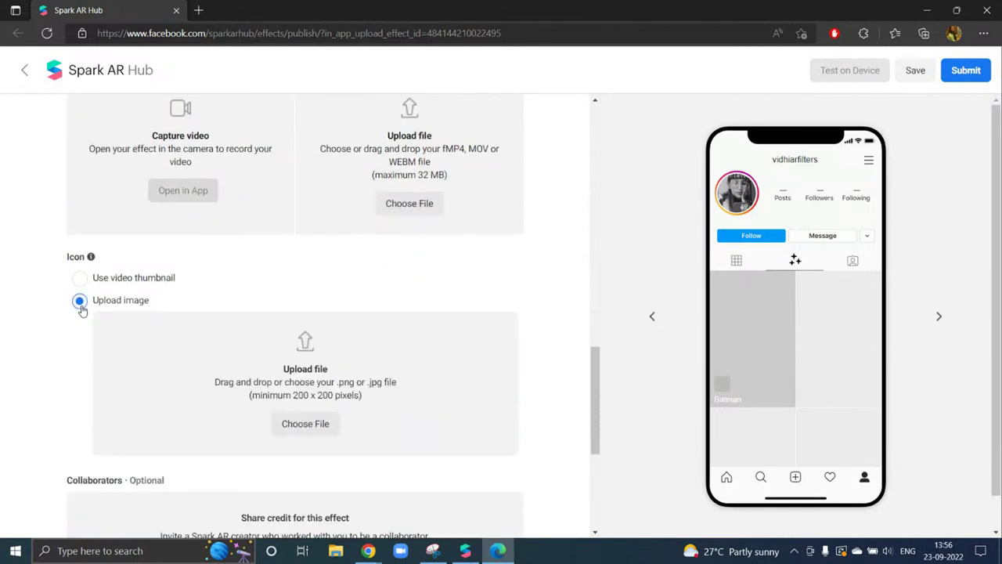
{"action": "left_click", "coordinate": [82, 278]}
Submit the effect for review with publication set to as soon as possible
{"action": "scroll", "coordinate": [195, 283], "scroll_direction": "down", "scroll_amount": 3}
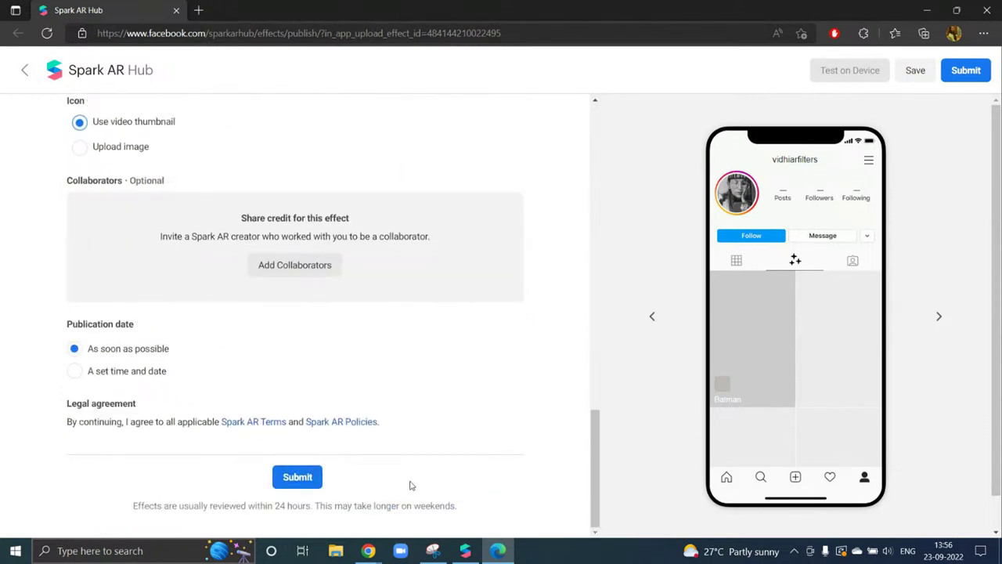
{"action": "left_click", "coordinate": [285, 477]}
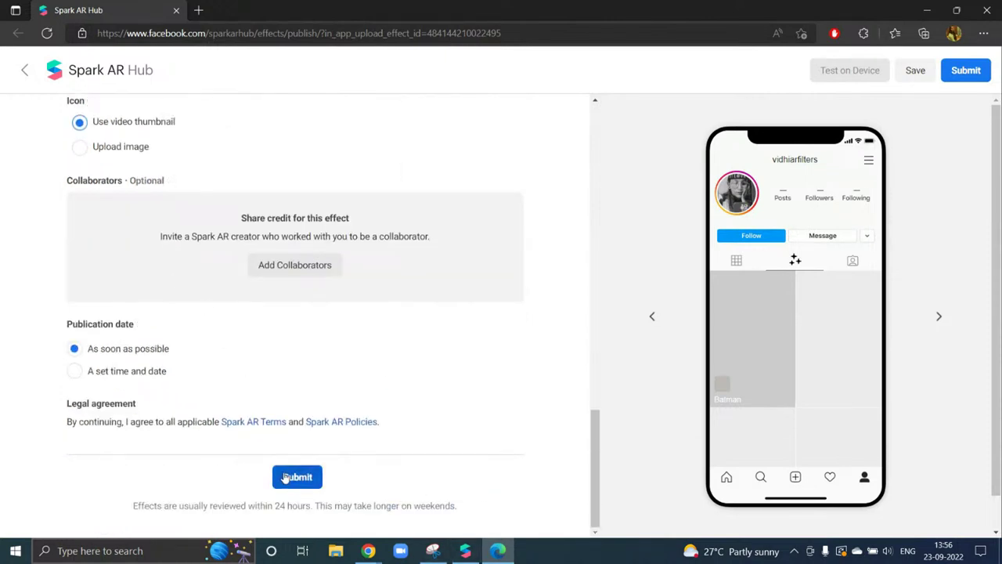